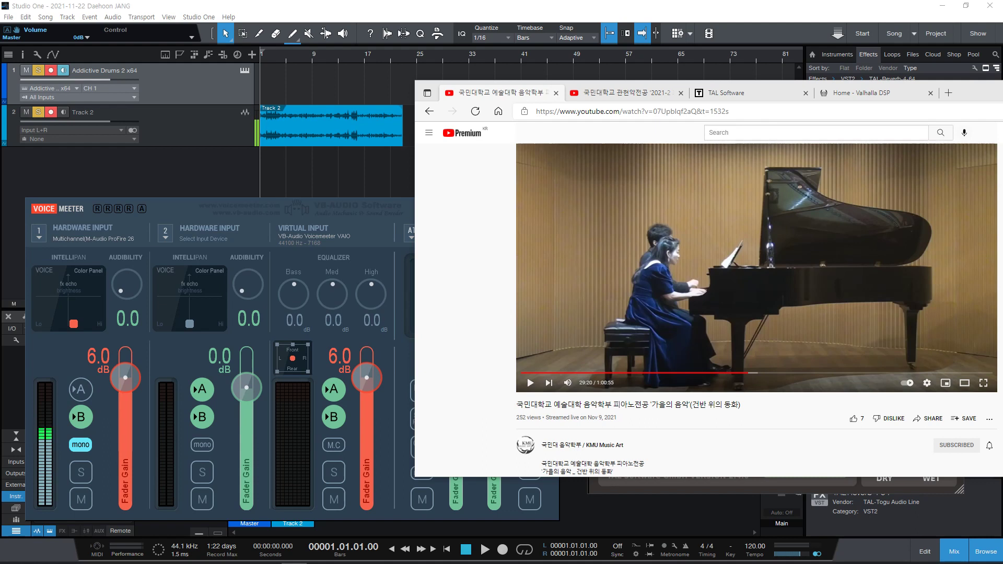
- Play the piano recital video from about 29:20 to hear the piano four-hands performance, and pause it
click(650, 284)
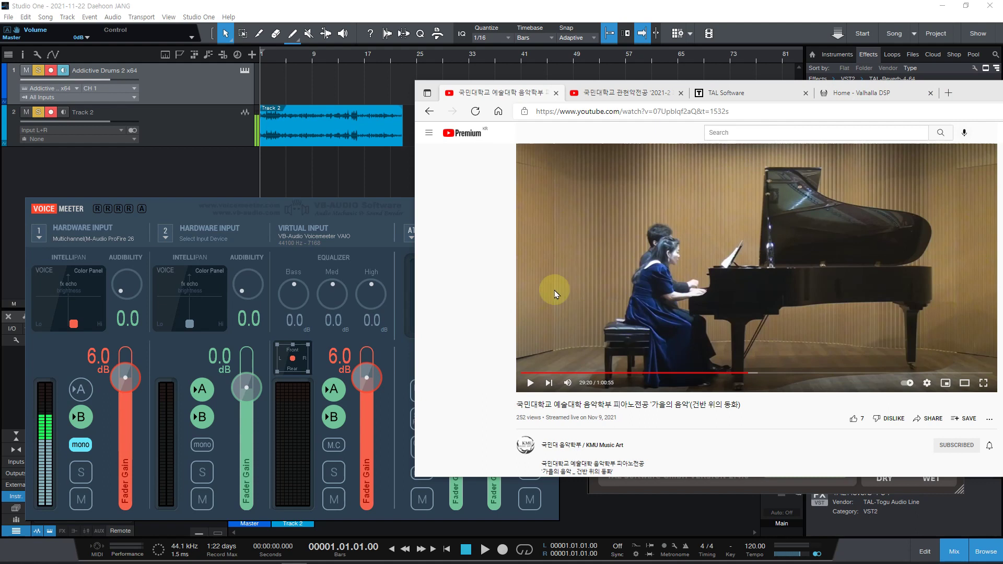
click(809, 315)
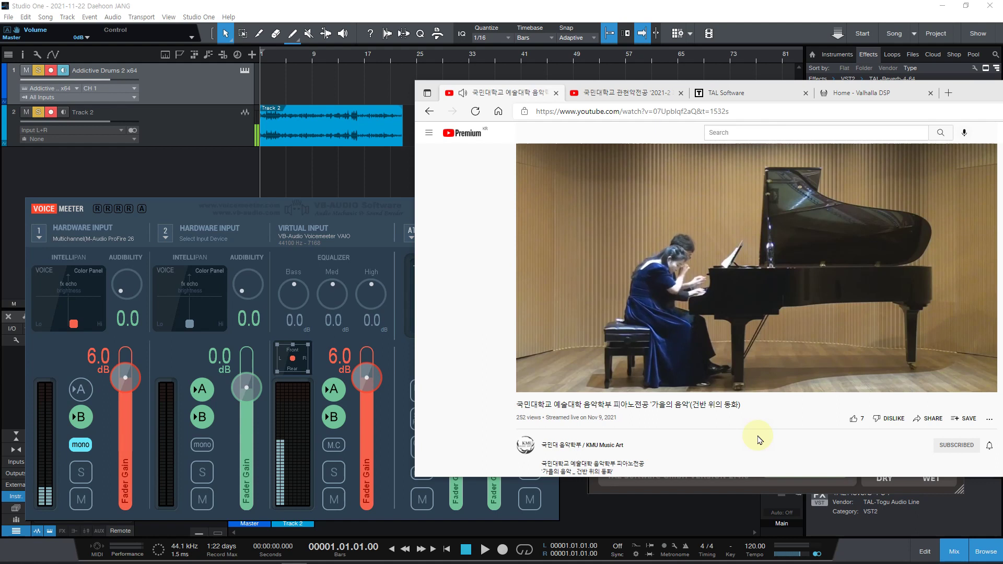
click(773, 286)
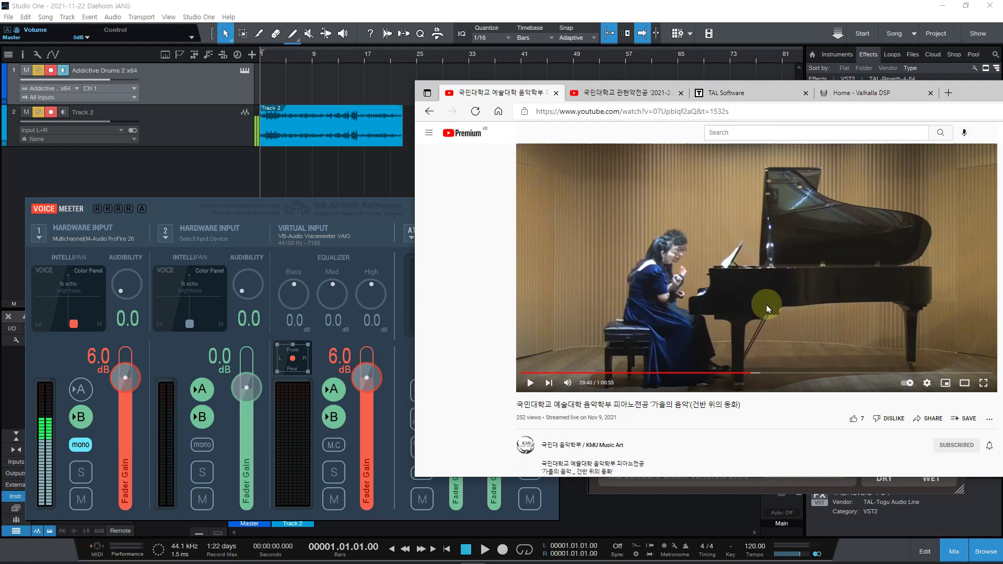
- Switch to the Tuesday Serenade concert video and play the clarinet and piano performance briefly, leaving it paused at about 32:04
click(633, 94)
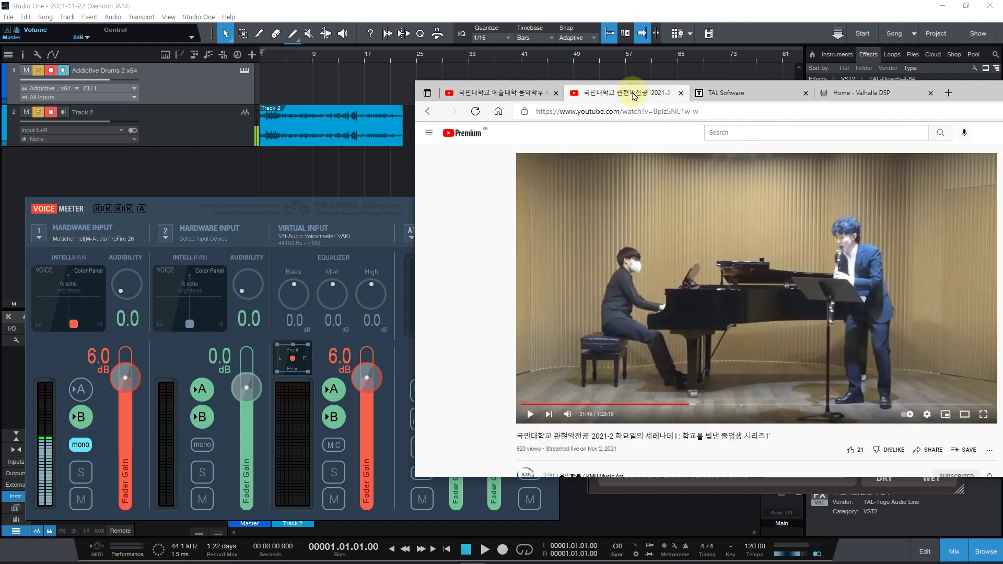
click(788, 331)
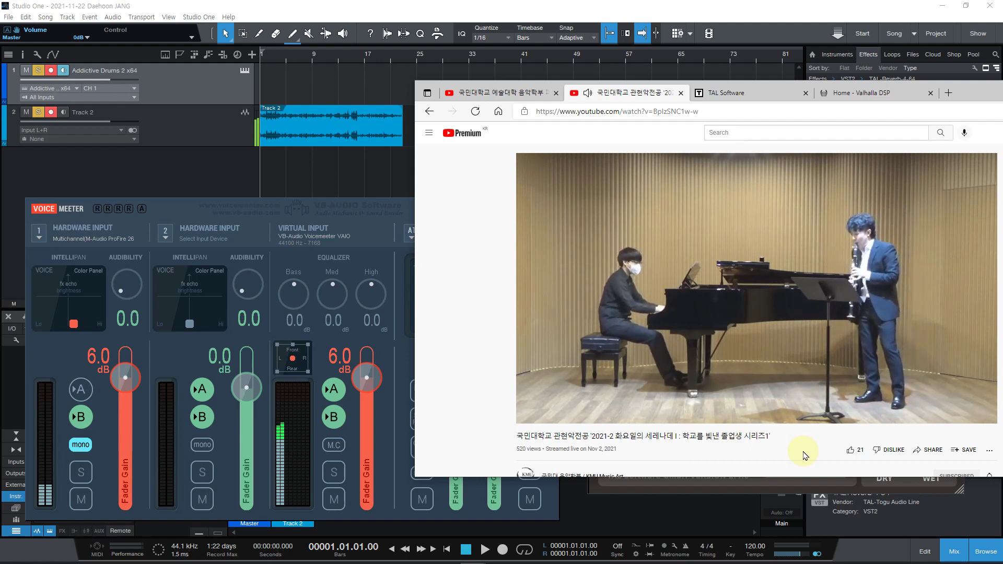
mouse_move(744, 345)
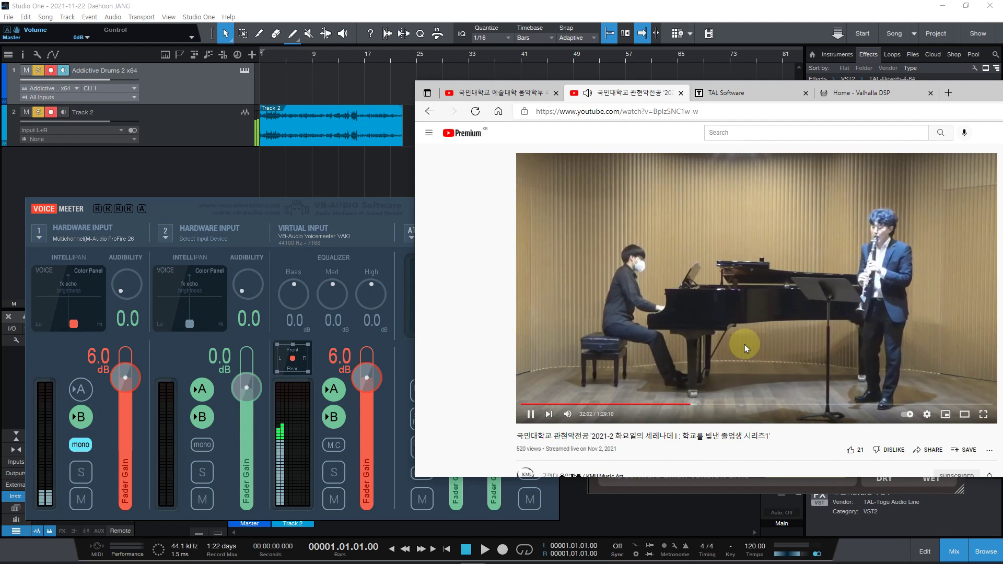
click(744, 344)
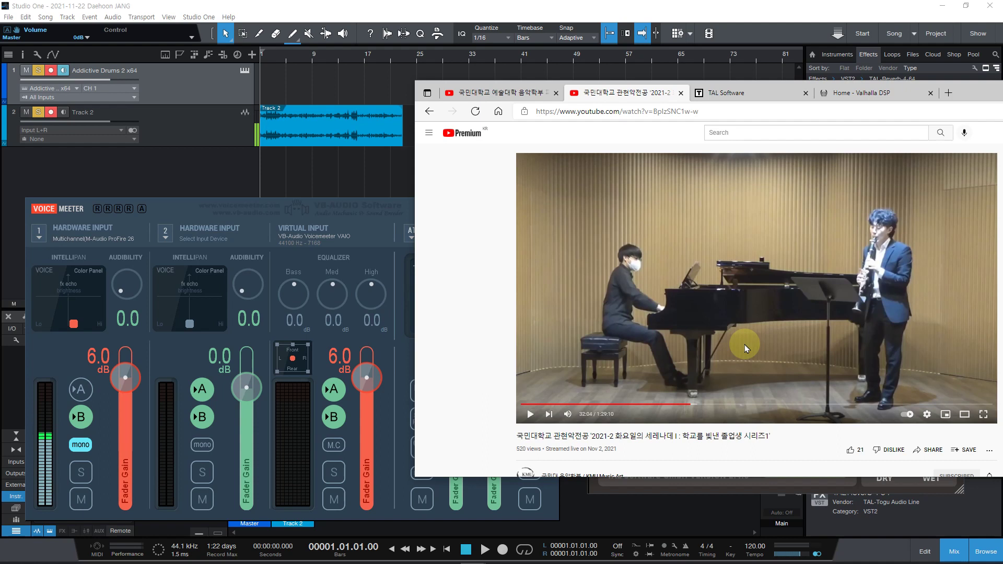
click(744, 343)
- Return to the piano recital video and briefly replay the piano four-hands passage
click(501, 93)
click(762, 313)
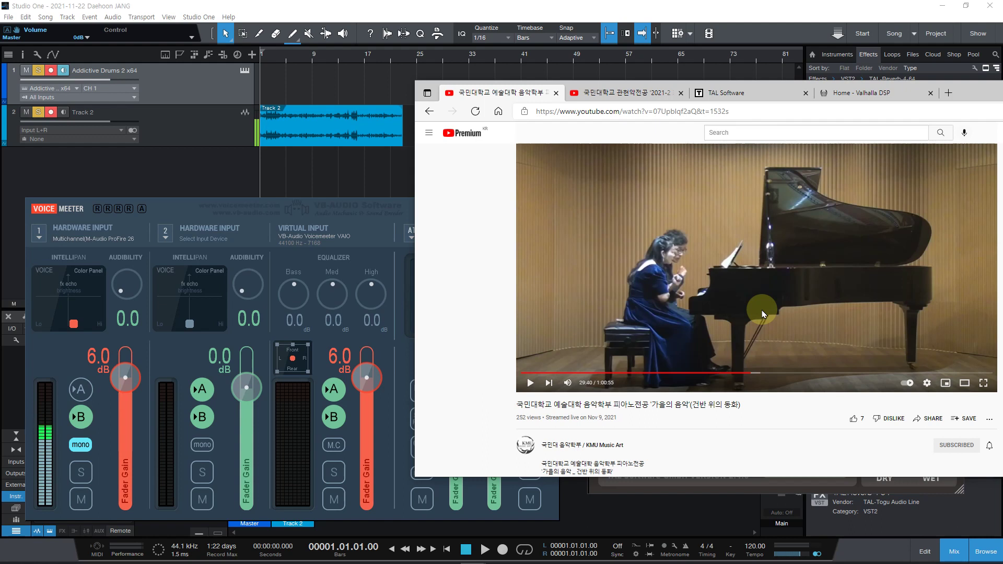
click(757, 304)
- Jump the Tuesday Serenade concert video to the cello and piano performance at about 1:03:09 and leave it paused
click(636, 93)
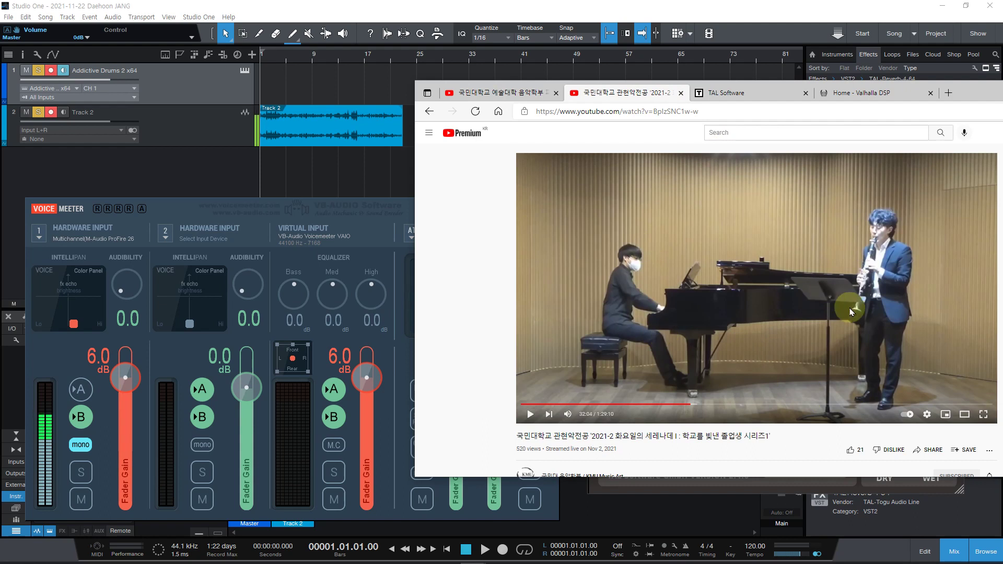
click(855, 405)
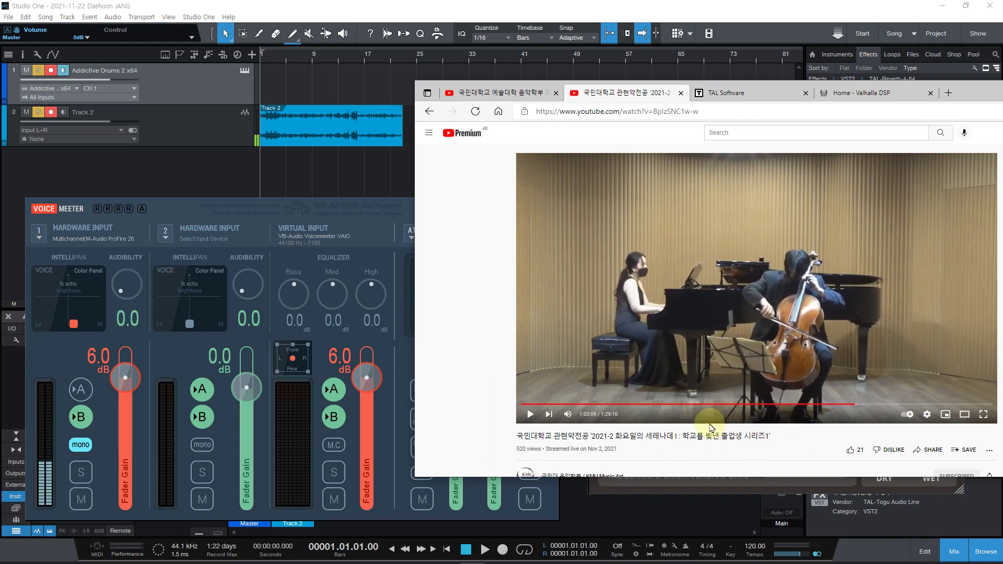
click(758, 424)
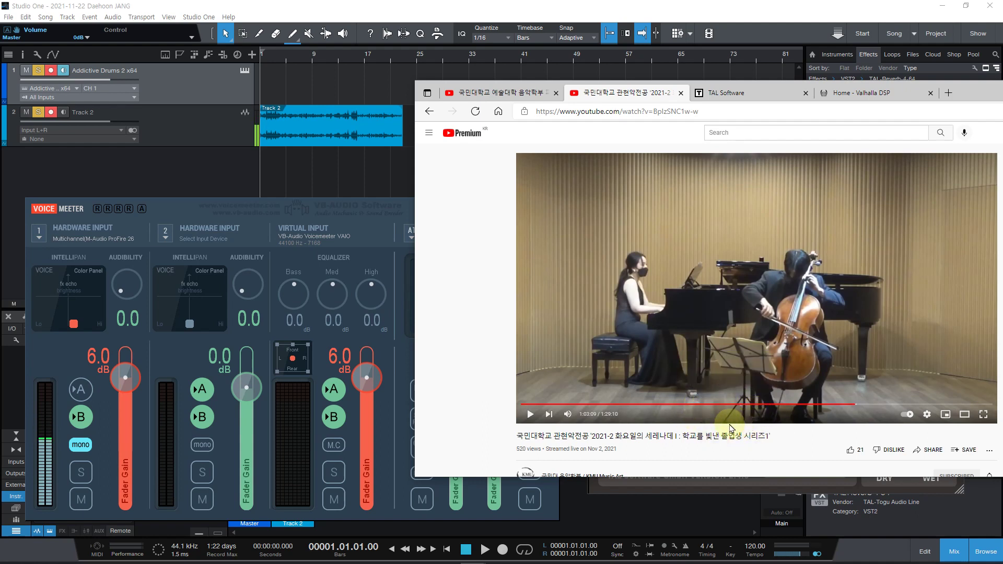
click(753, 420)
click(702, 421)
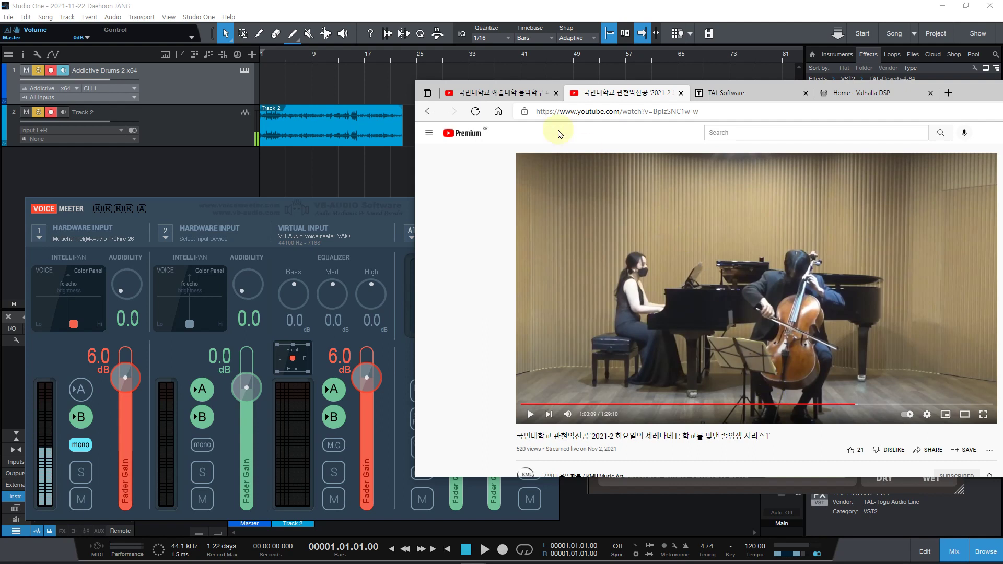
- Jump the piano recital video back to about 25:33, listen to the solo pianist briefly, and pause
click(503, 92)
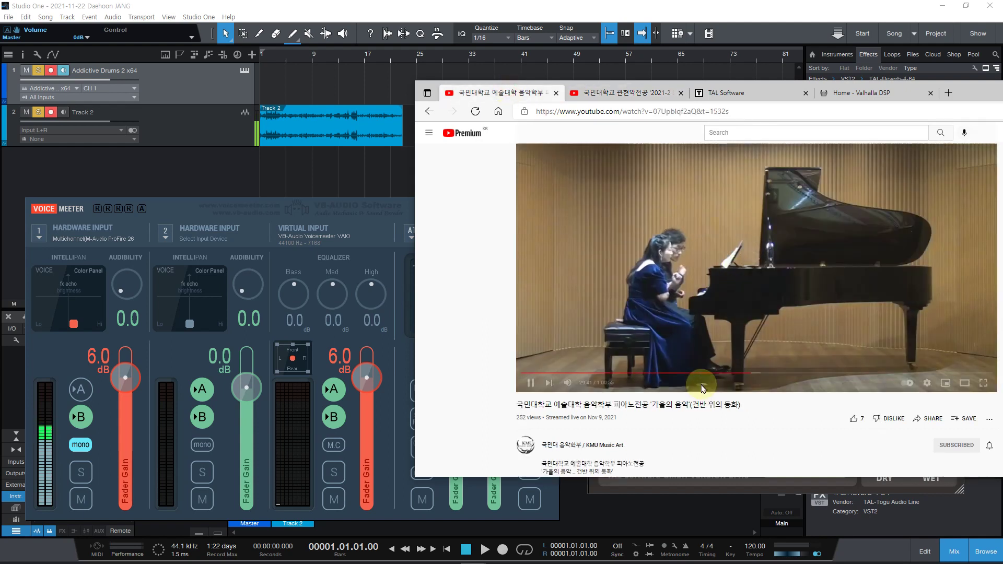
click(719, 373)
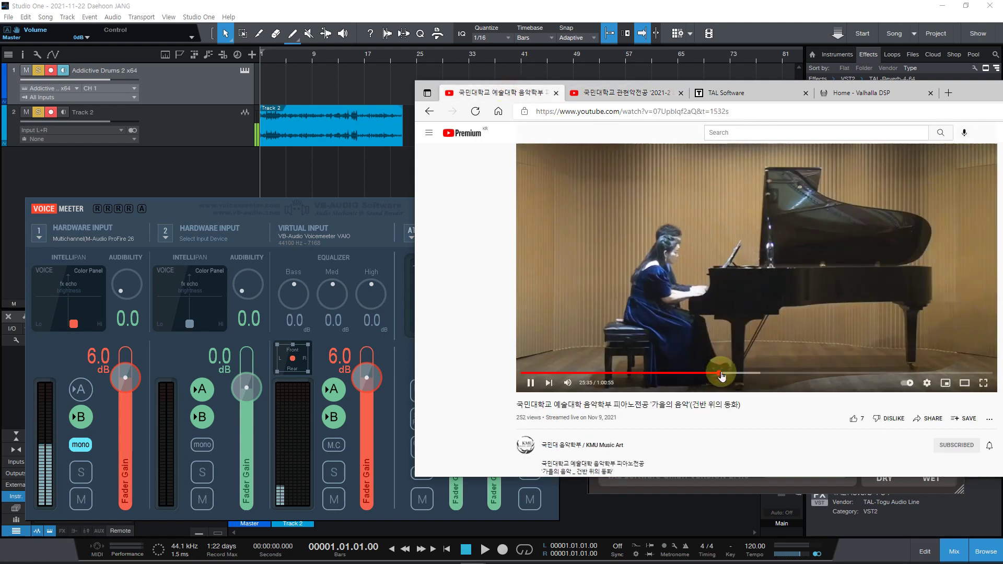
click(834, 311)
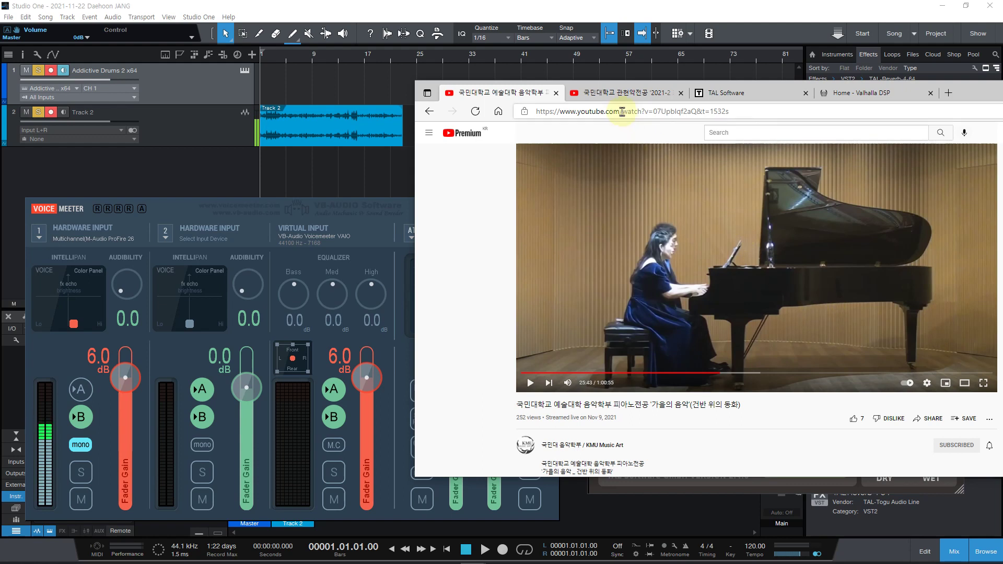
- Play short excerpts of the cello and piano performance in the Tuesday Serenade concert video, pausing at about 1:03:23
click(622, 94)
click(732, 277)
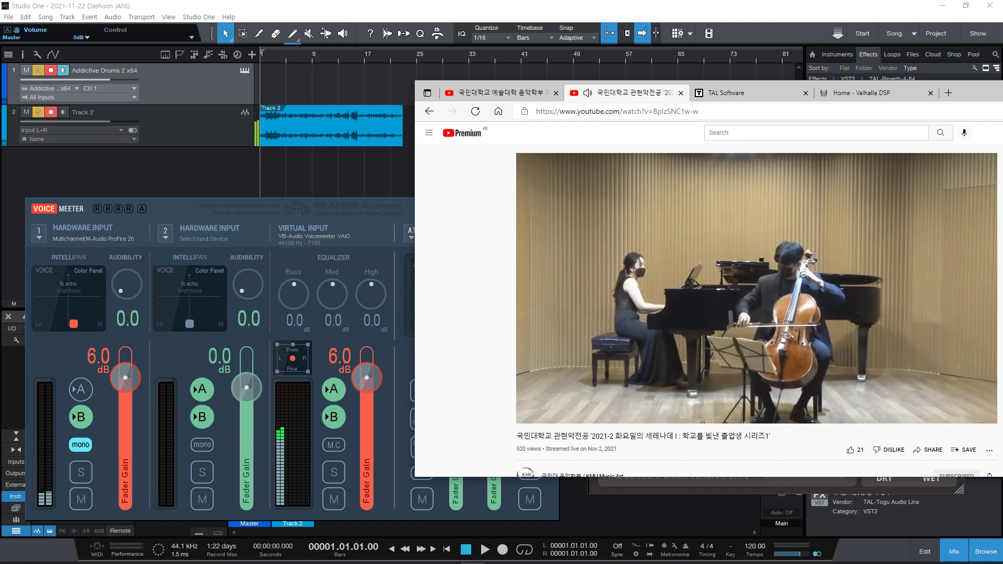
click(740, 328)
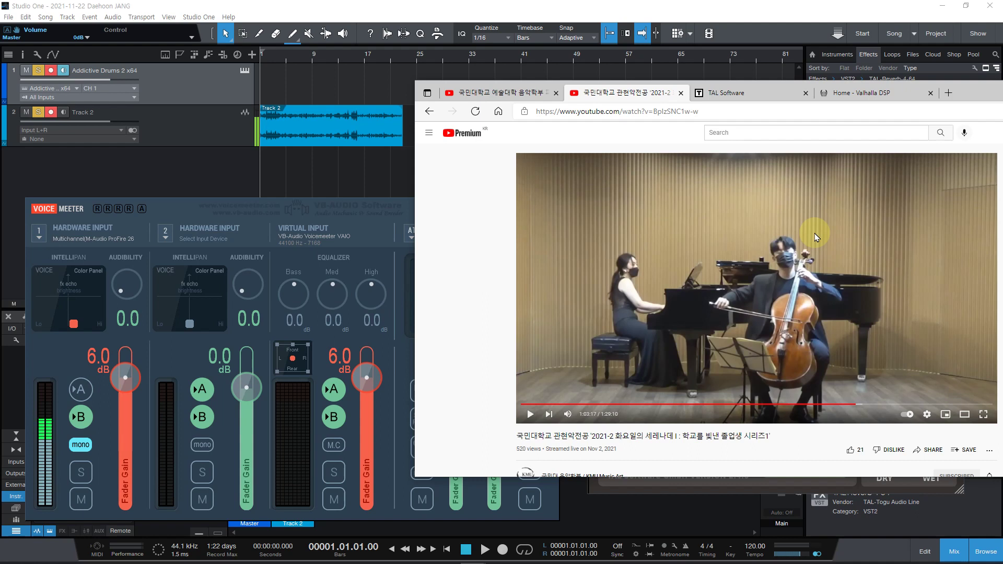
click(790, 289)
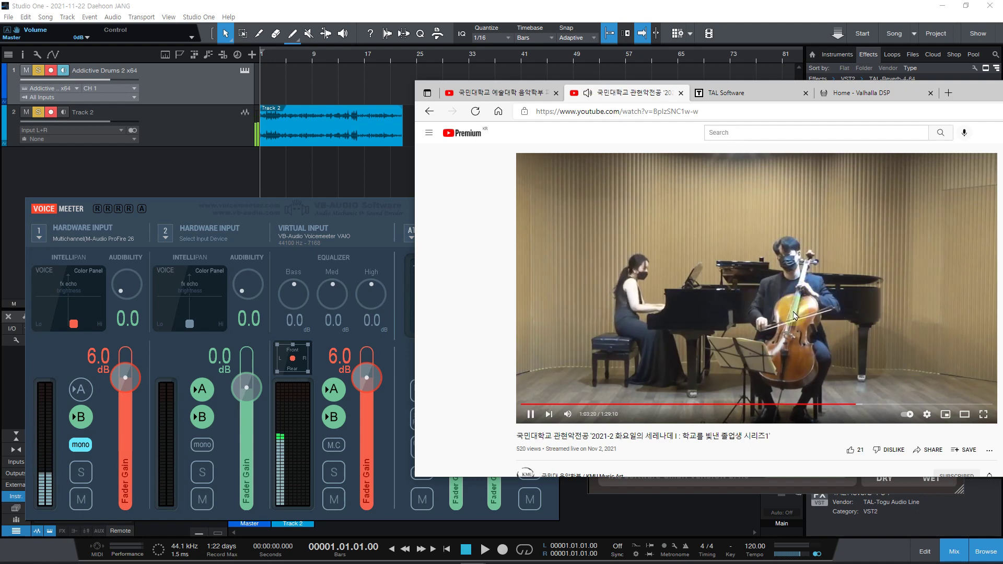
click(874, 318)
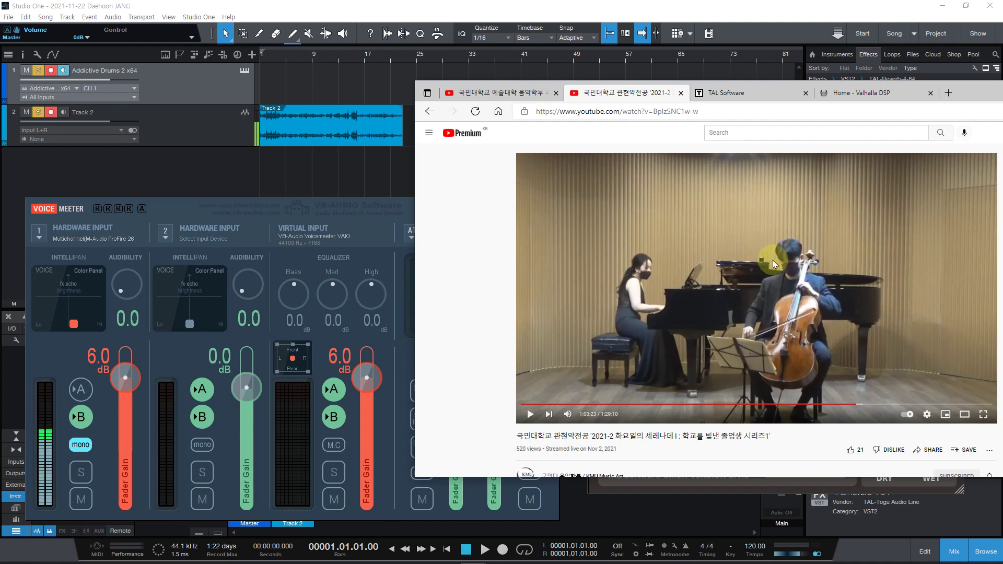
- Expand the Tuesday Serenade concert video's description and read through the listed program of clarinet and cello pieces
click(520, 95)
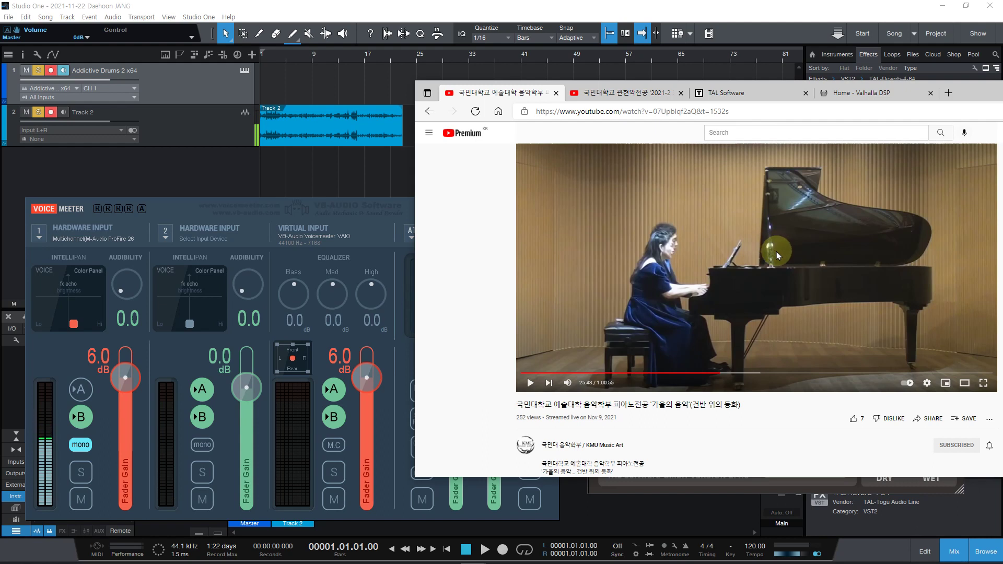
click(624, 93)
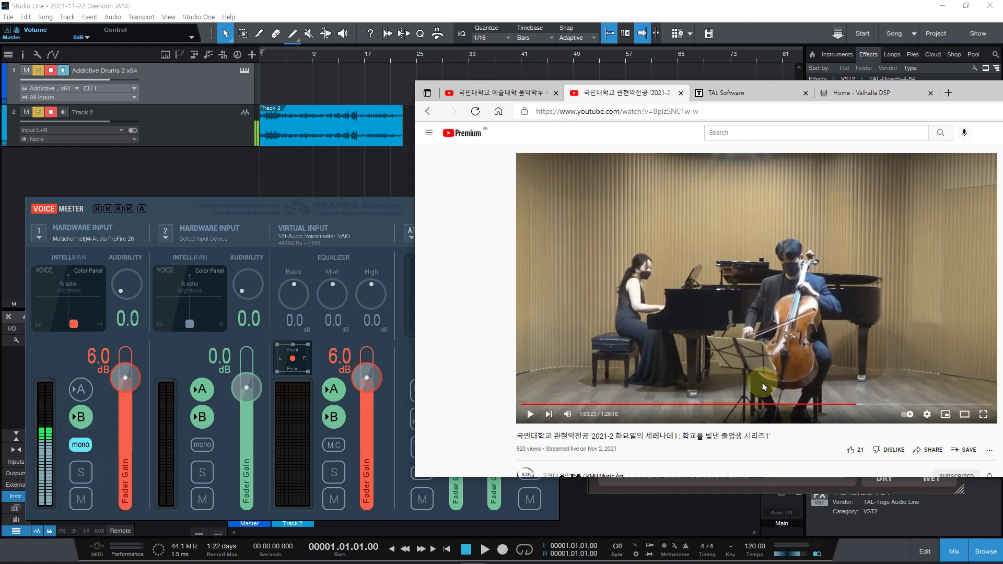
scroll(734, 365, down, 4)
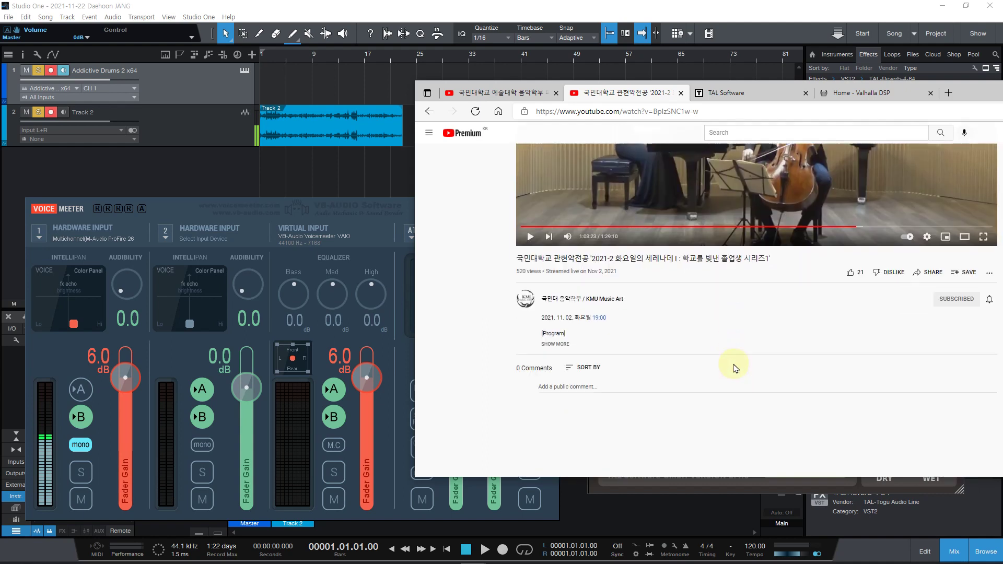
click(576, 305)
scroll(647, 313, down, 3)
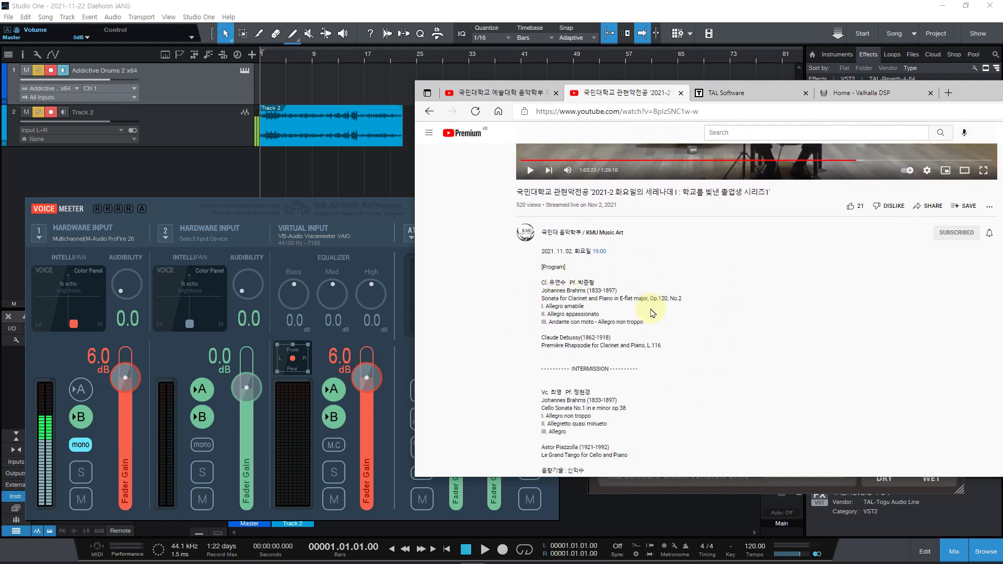
drag(540, 360, 587, 364)
click(730, 356)
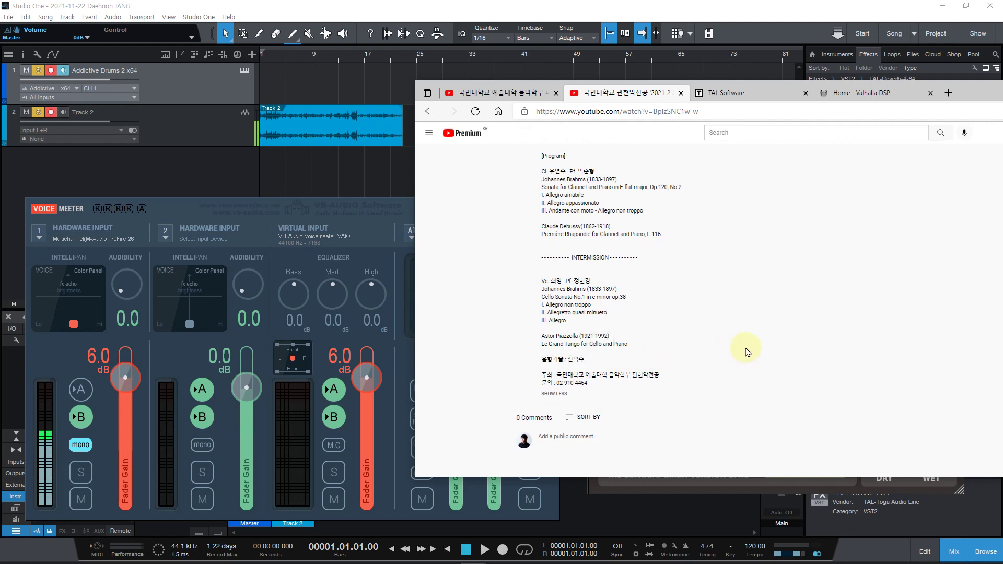
scroll(747, 354, up, 3)
scroll(747, 353, up, 5)
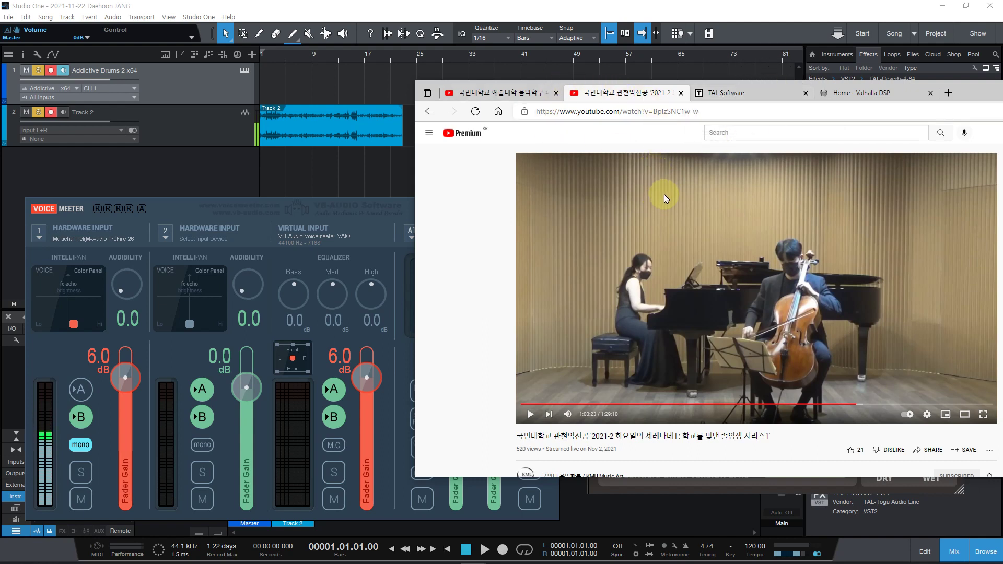
- Bring up the TAL Software site with its window fully in view, and browse the plug-in list for the free audio plug-ins
click(754, 96)
drag(961, 93, 689, 68)
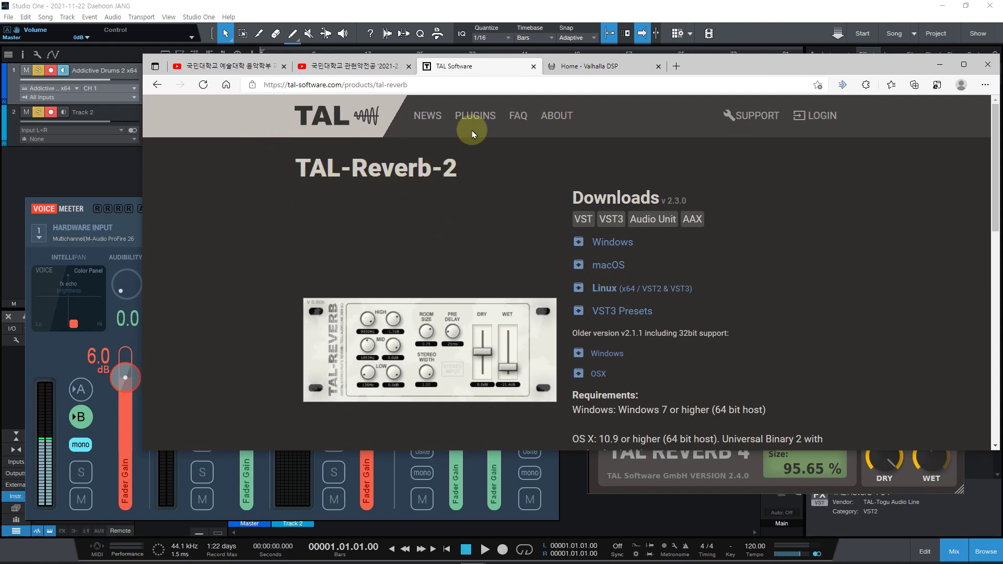
click(489, 131)
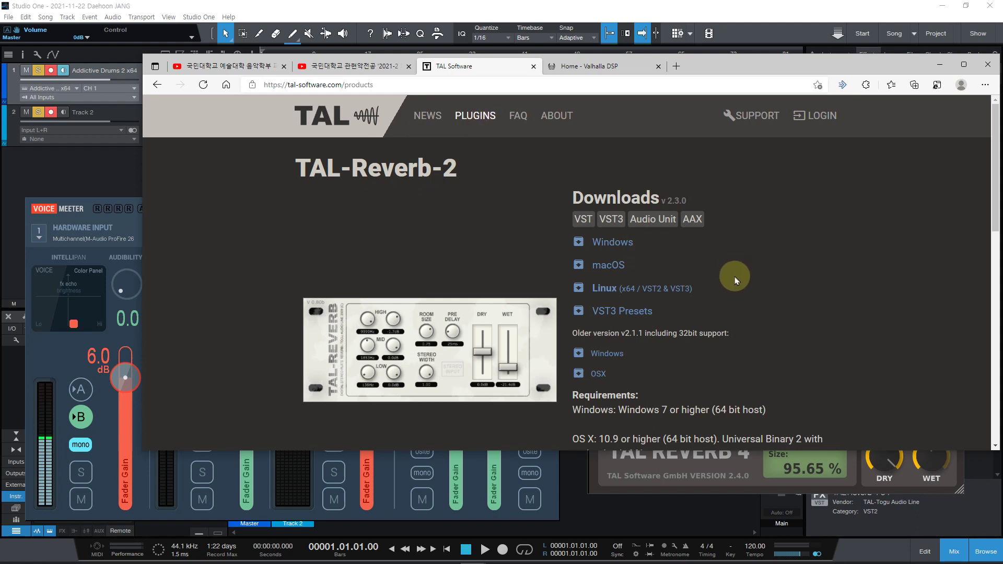
scroll(752, 282, down, 3)
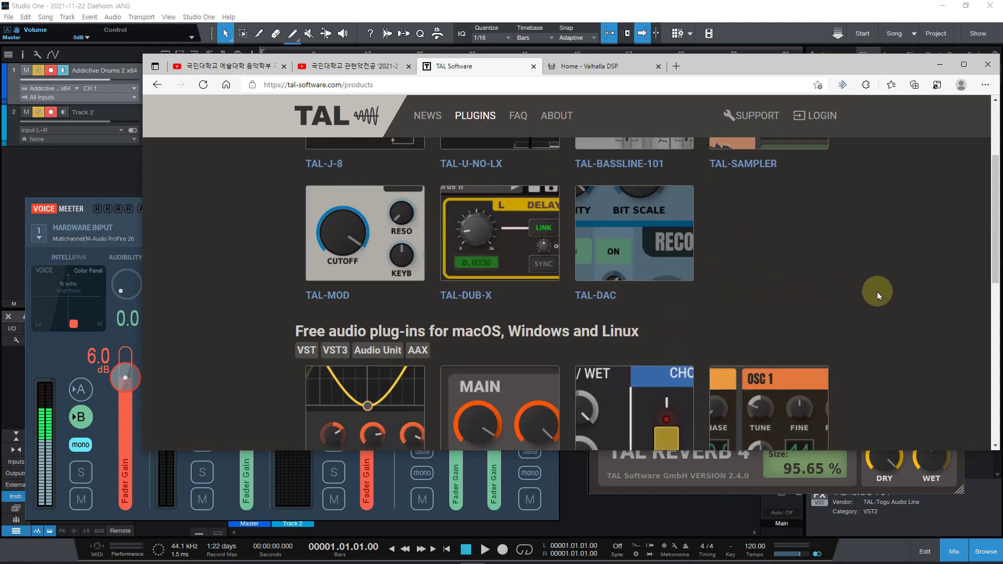
scroll(880, 296, down, 3)
scroll(881, 295, down, 6)
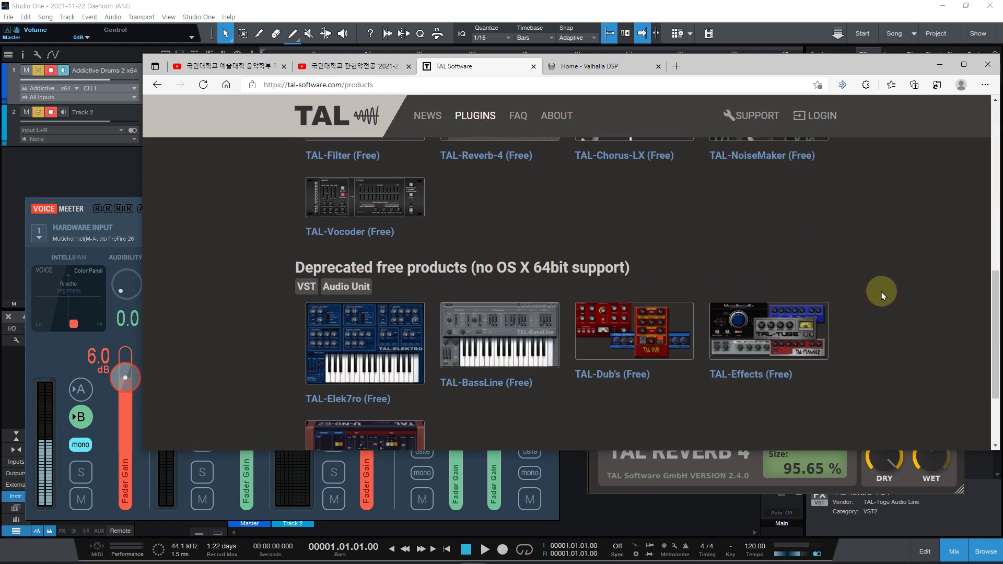
scroll(882, 295, up, 3)
scroll(882, 295, up, 2)
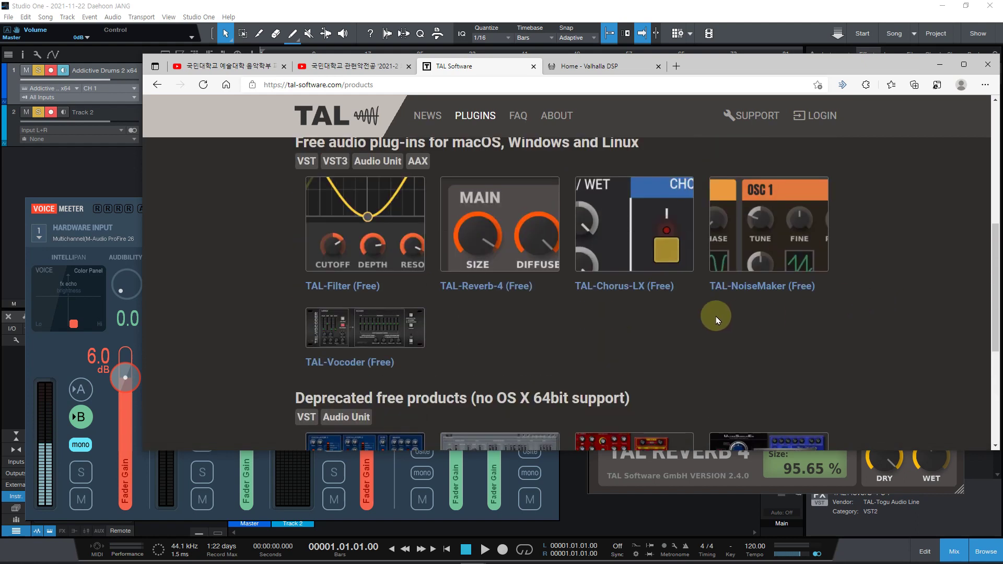
- Open the TAL-Reverb-4 product page and locate its Windows download
click(466, 290)
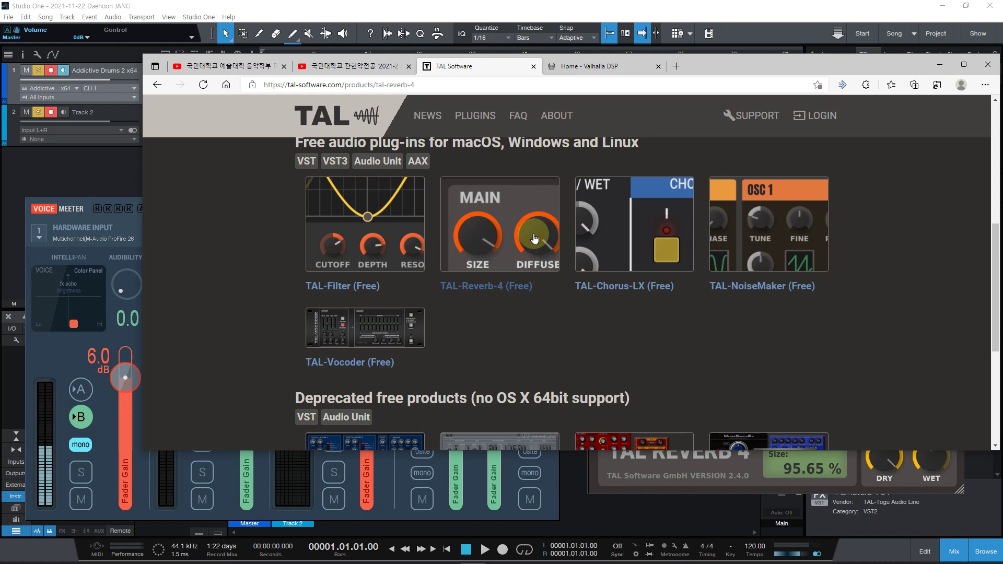
scroll(723, 288, up, 5)
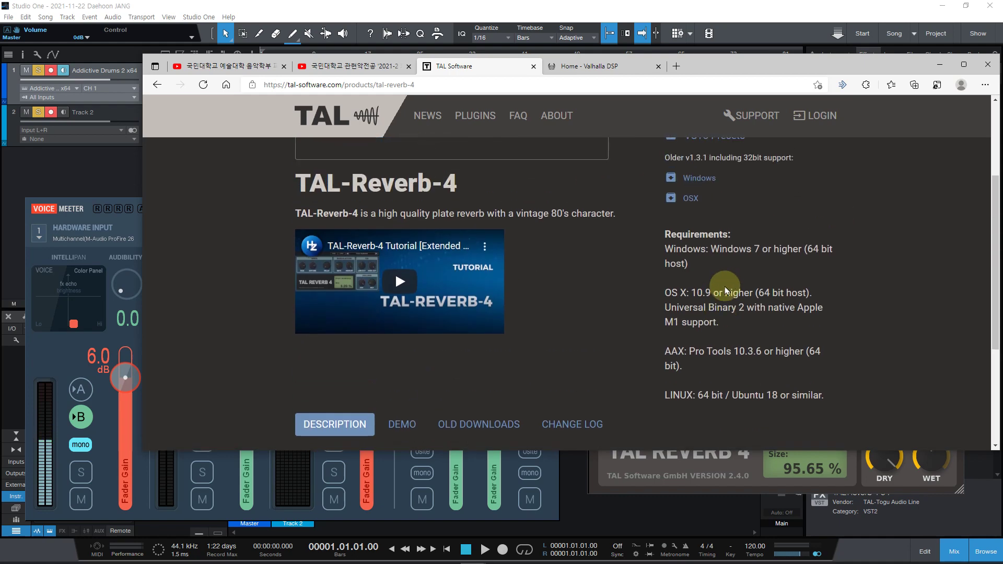
scroll(726, 291, up, 3)
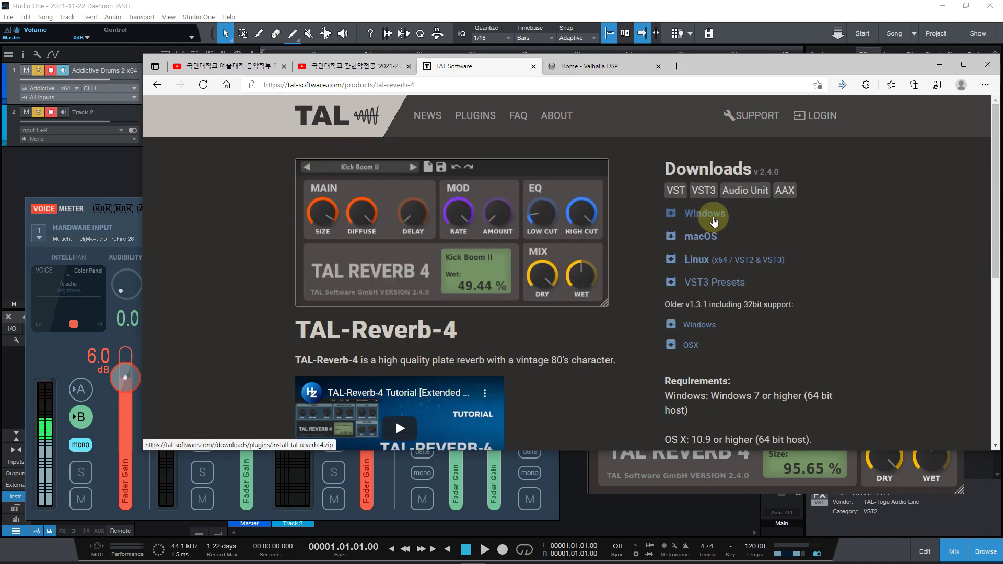
click(713, 221)
click(708, 261)
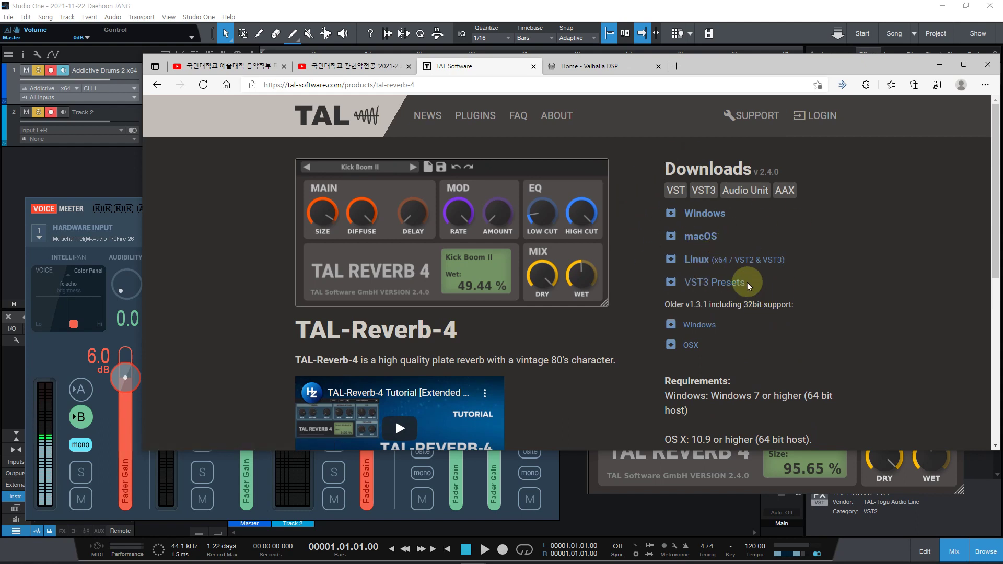
click(716, 214)
mouse_move(563, 561)
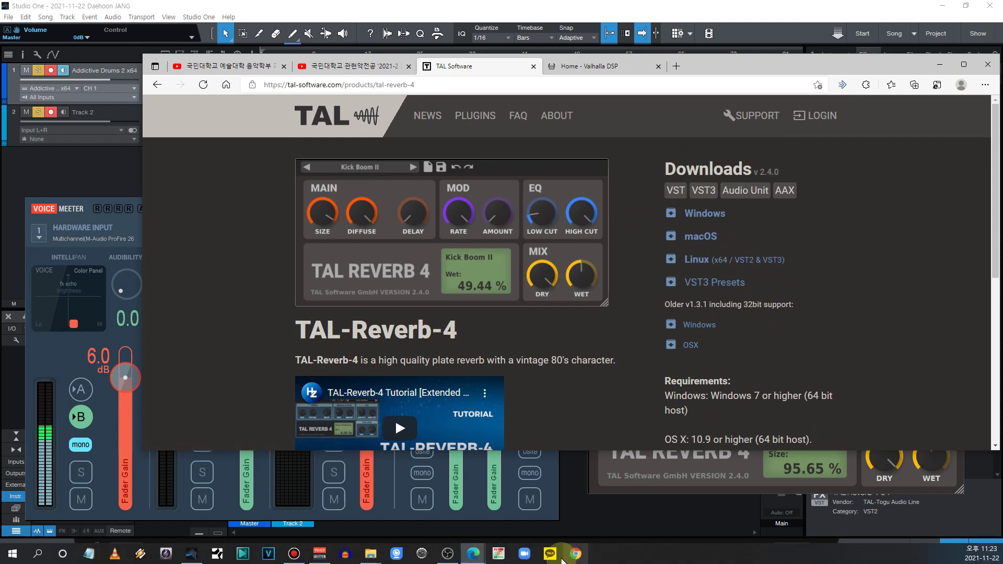
- Switch to the Vstplugins file window, go to the Downloads folder and open the extracted install_tal-reverb-4 folder
click(370, 553)
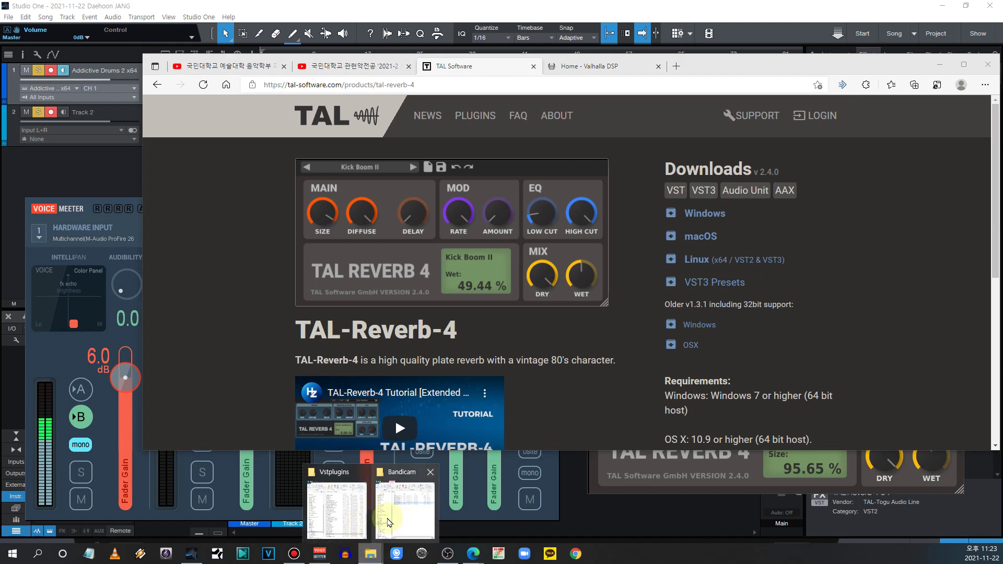
click(344, 511)
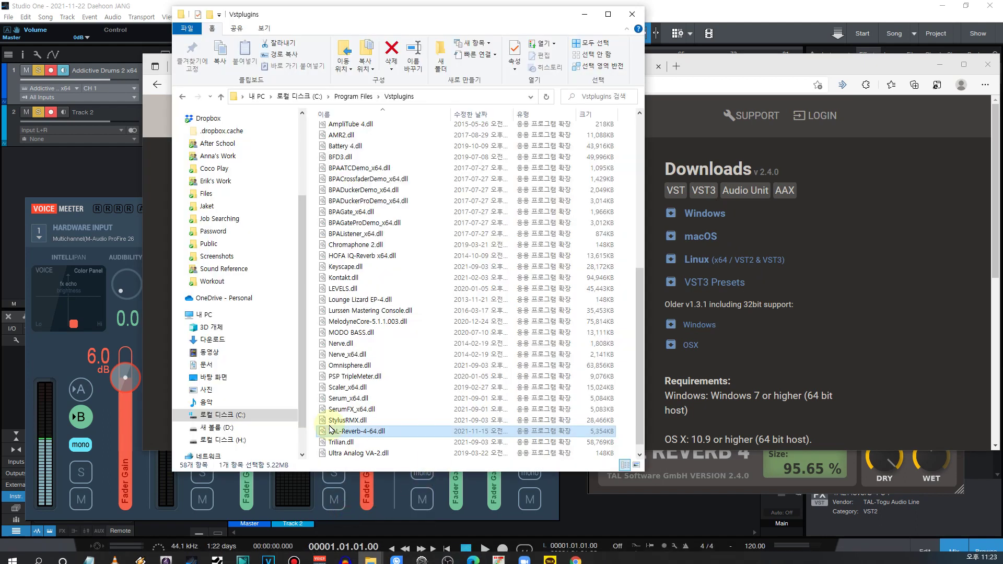
click(207, 341)
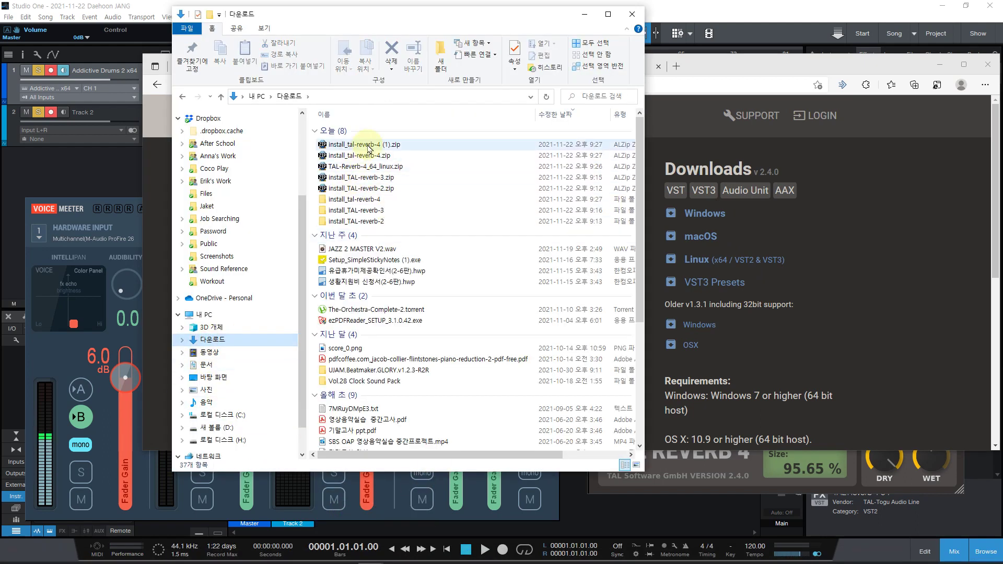
double_click(366, 202)
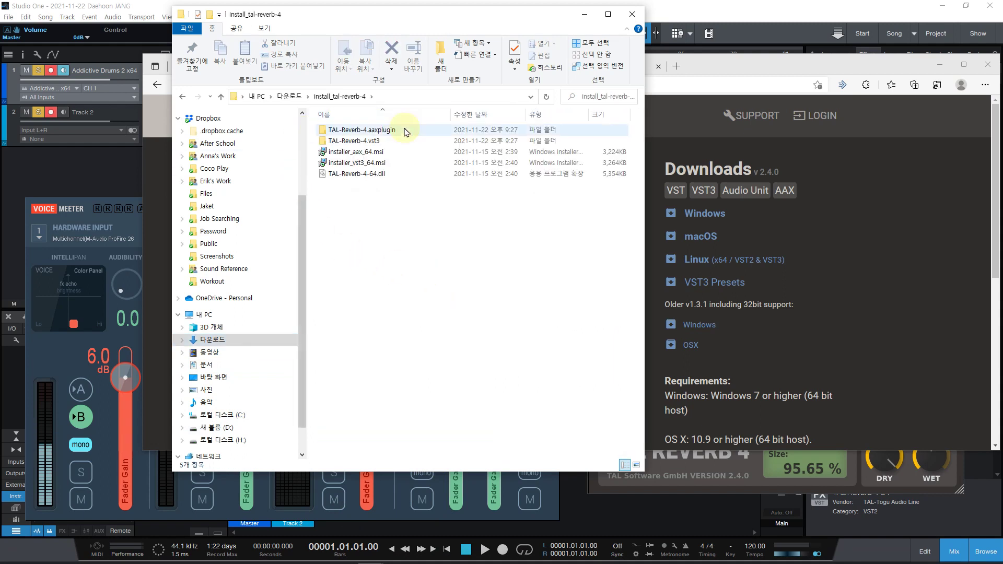
click(221, 96)
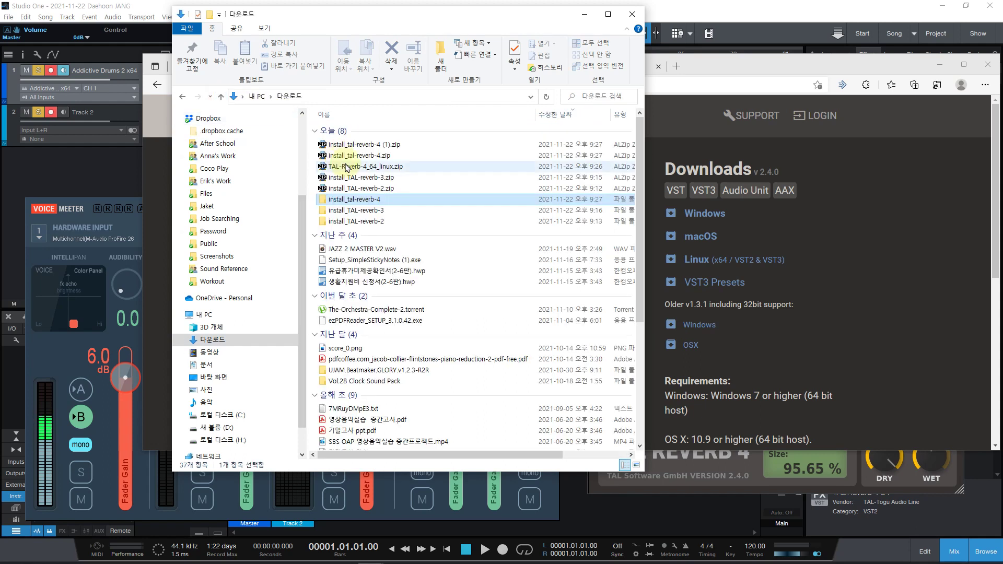
double_click(364, 202)
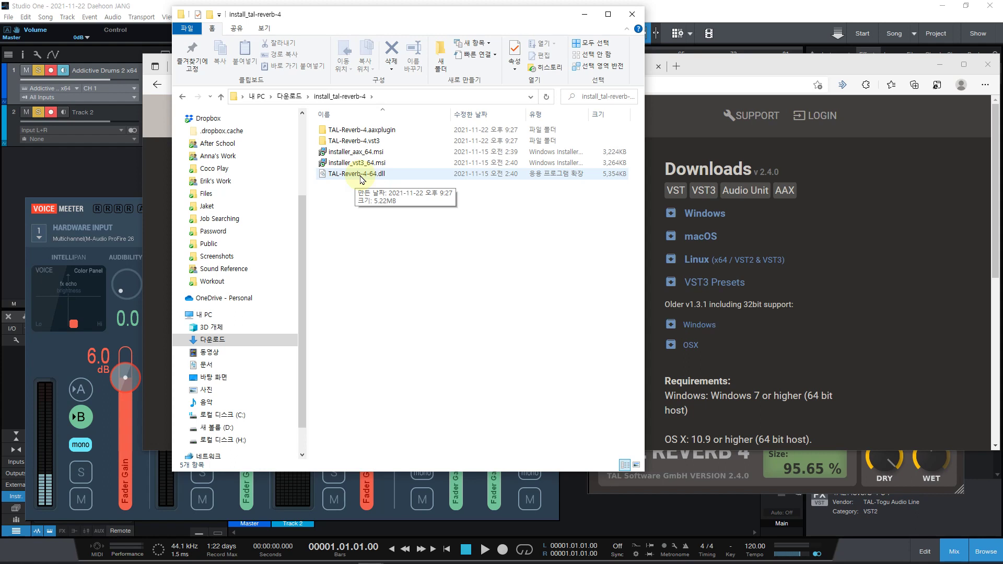
- Look inside the TAL-Reverb-4.vst3 folder, return to its parent folder and select installer_vst3_64.msi
double_click(367, 141)
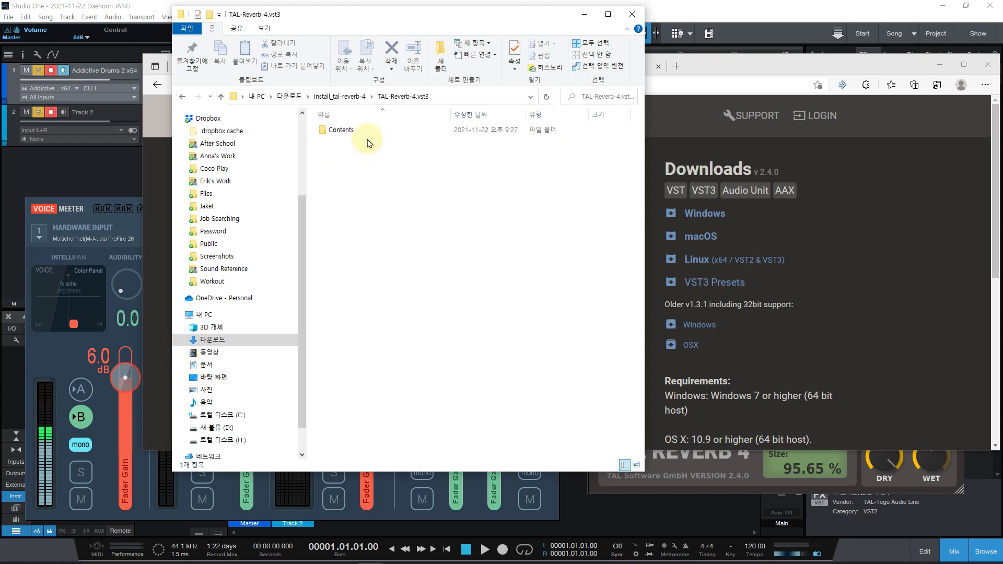
click(220, 97)
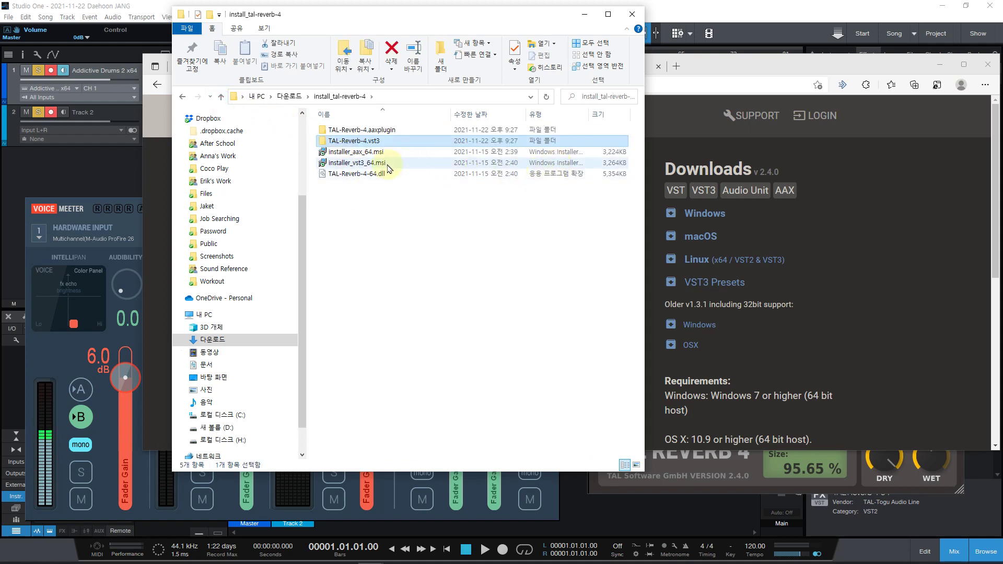
click(370, 165)
- Switch to OBS and open the audio filters of the microphone/auxiliary (마이크/보조) source
mouse_move(537, 563)
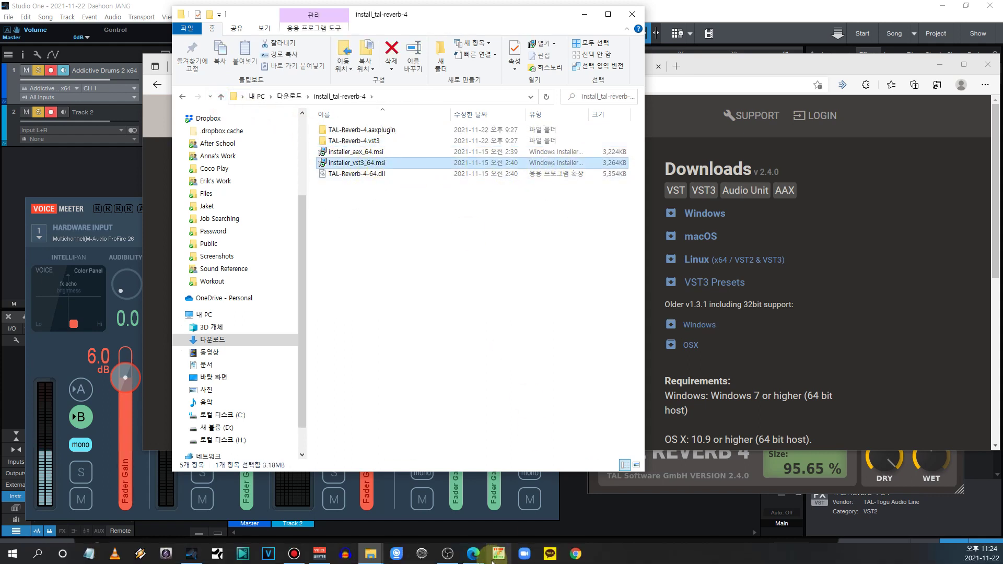
click(446, 556)
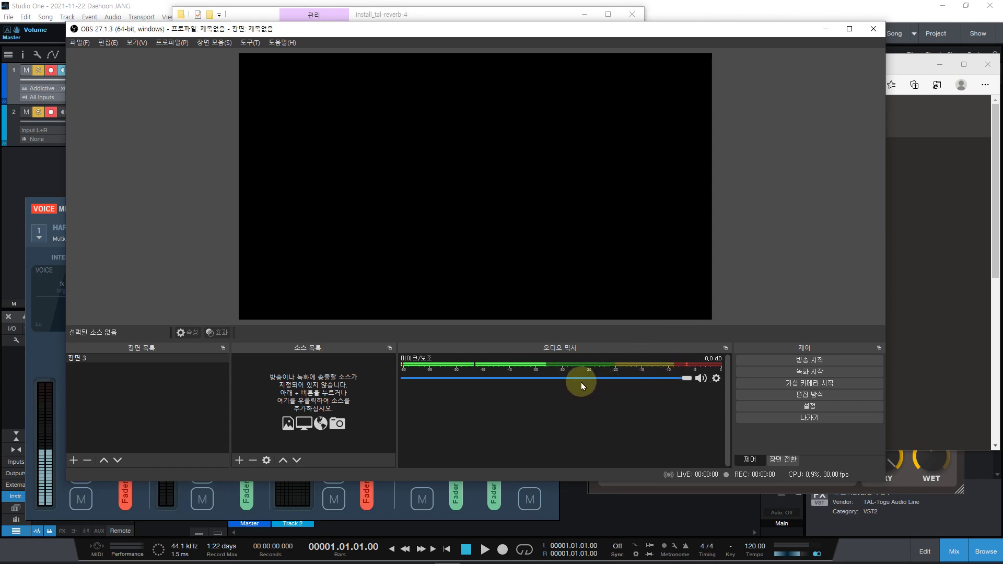
click(715, 377)
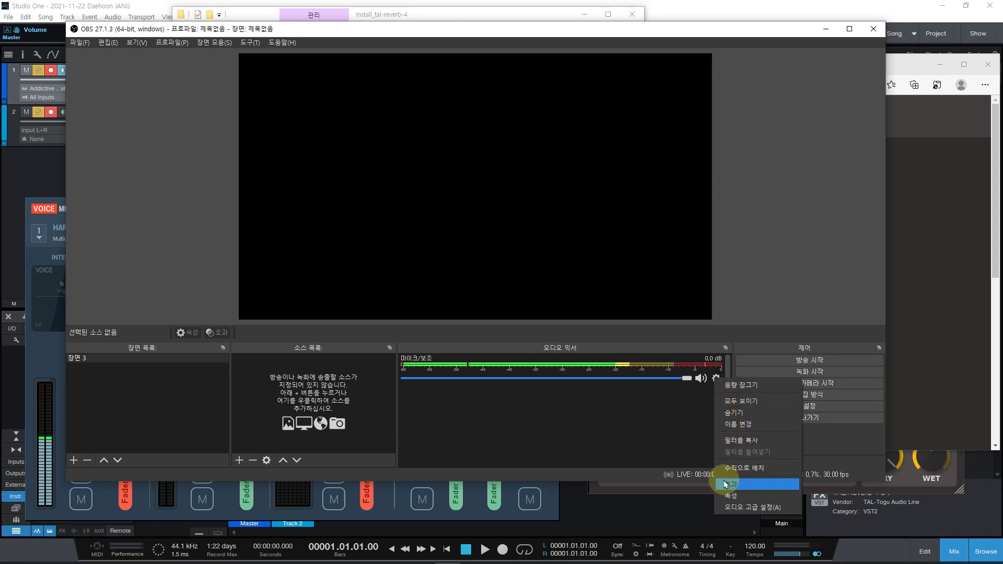
click(625, 439)
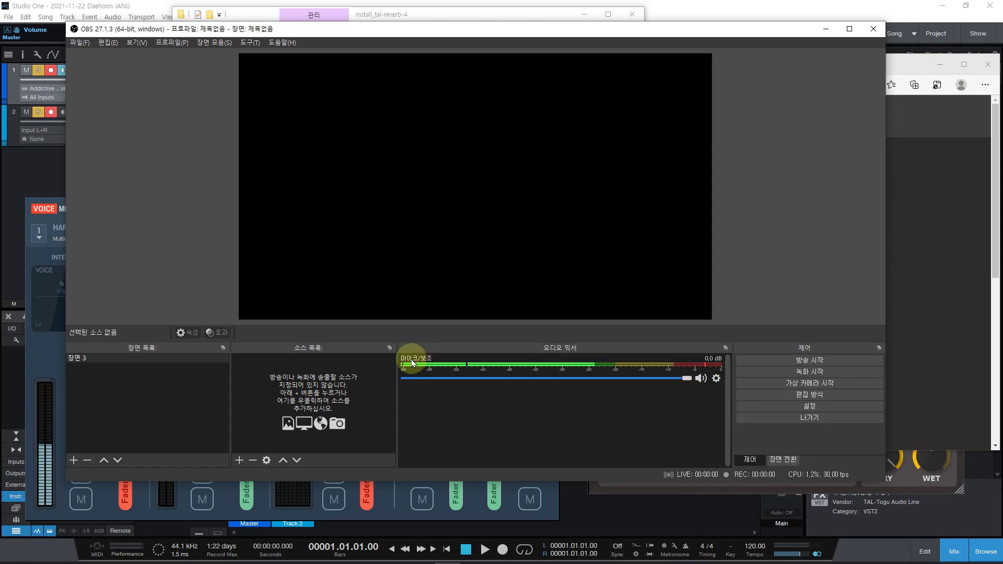
click(713, 381)
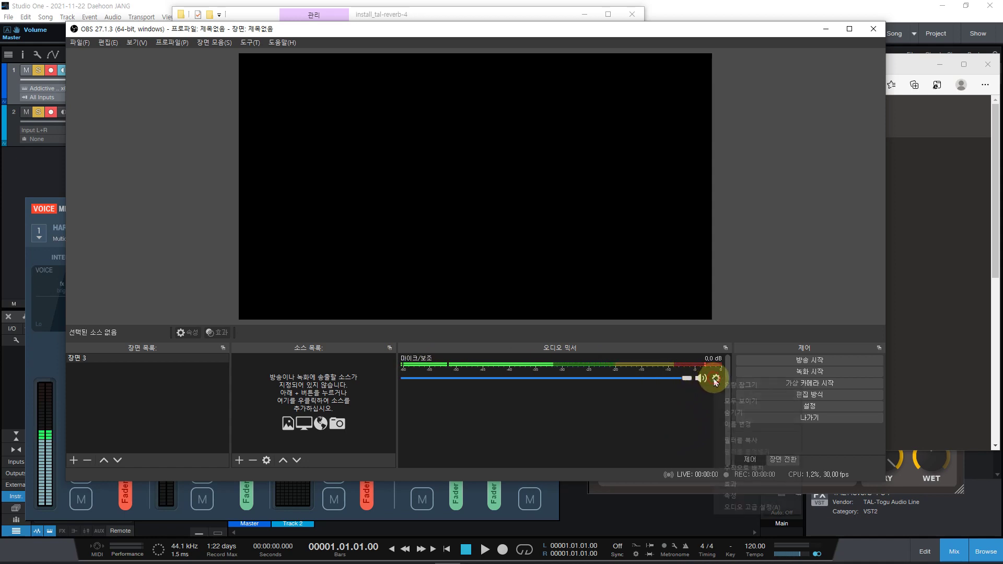
click(730, 485)
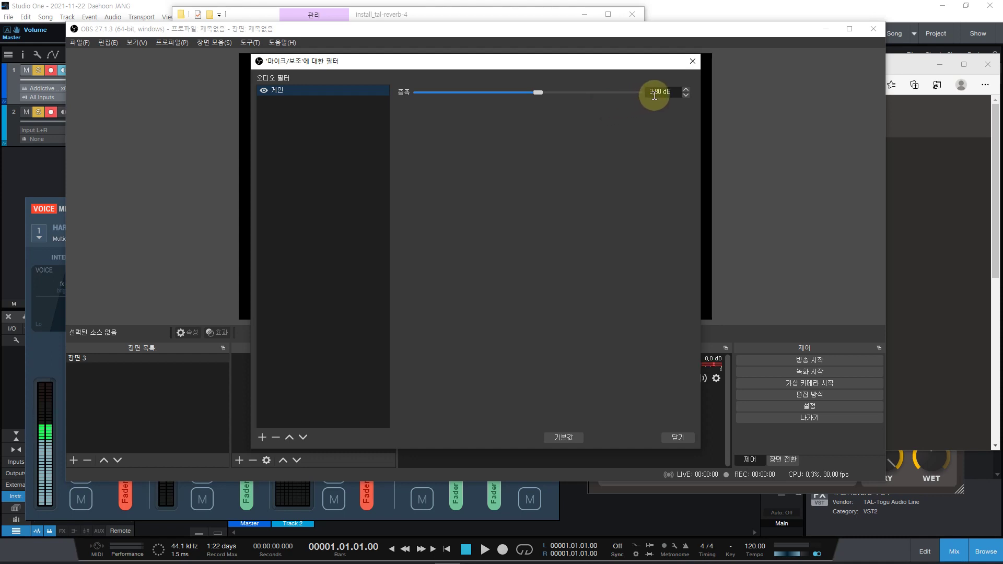
- Add a VST 2.x plug-in (VST 2.x 플러그인) filter under its default name to the microphone source's audio filters
click(275, 84)
click(261, 438)
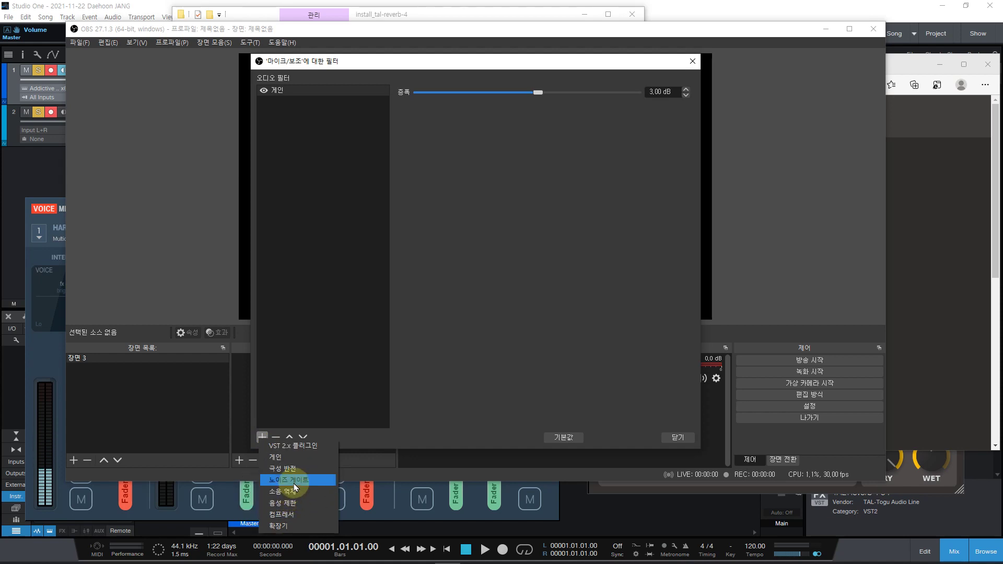
click(294, 475)
key(ctrl)
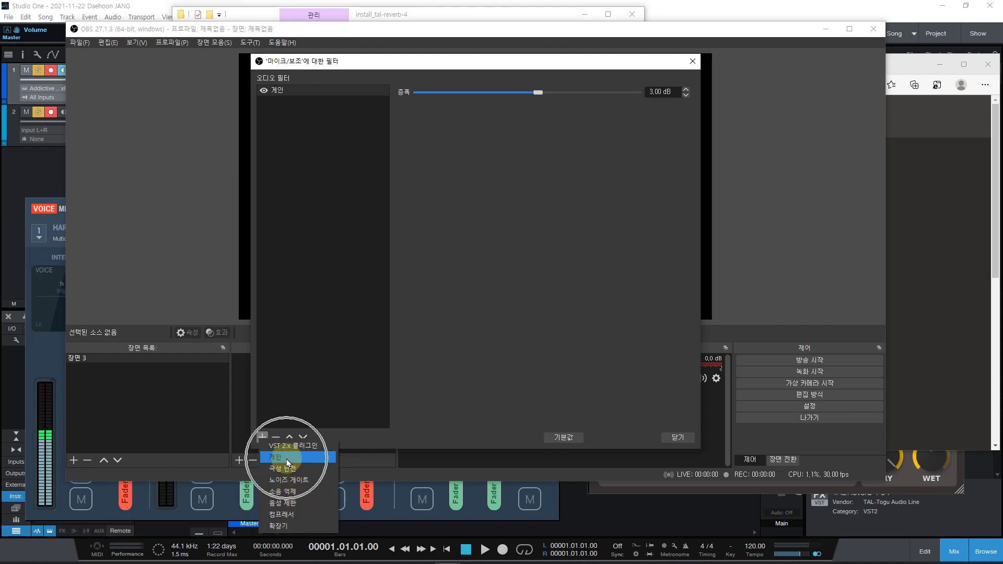
click(316, 448)
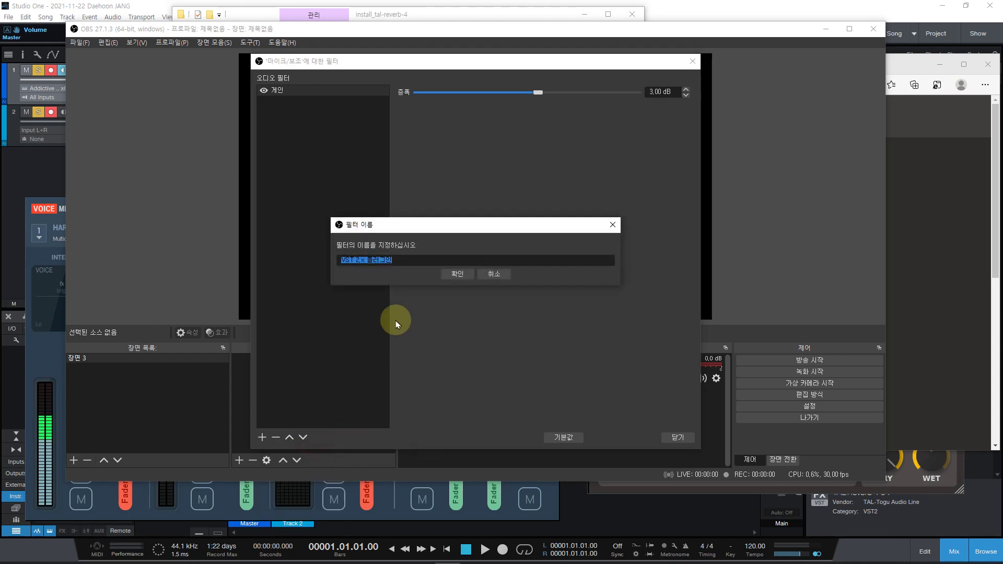
click(458, 275)
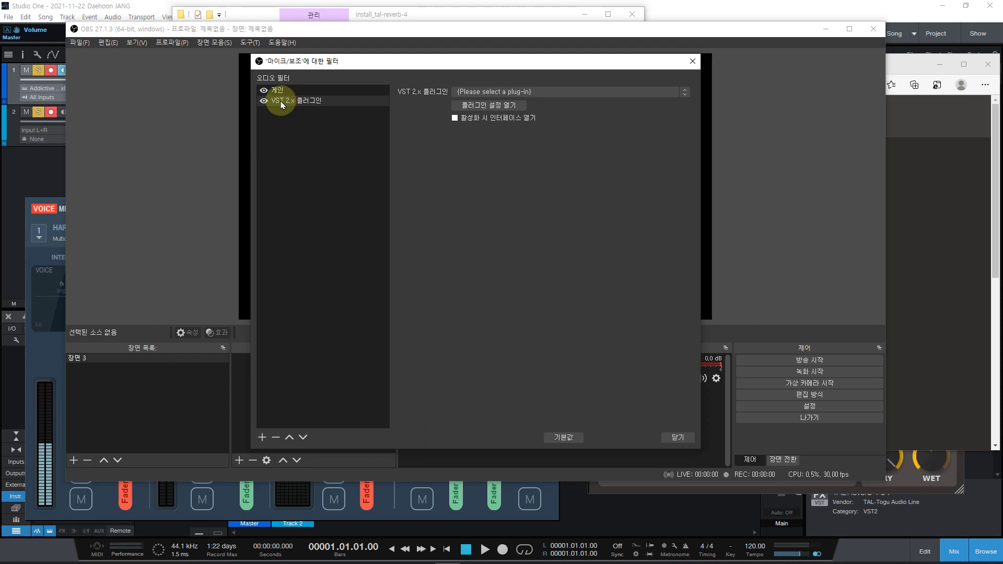
click(282, 104)
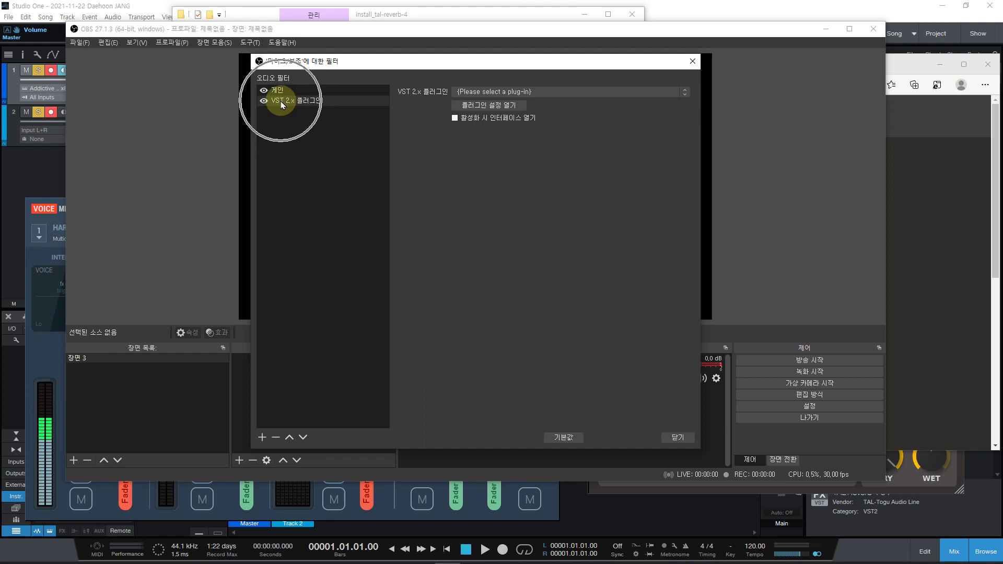
click(416, 101)
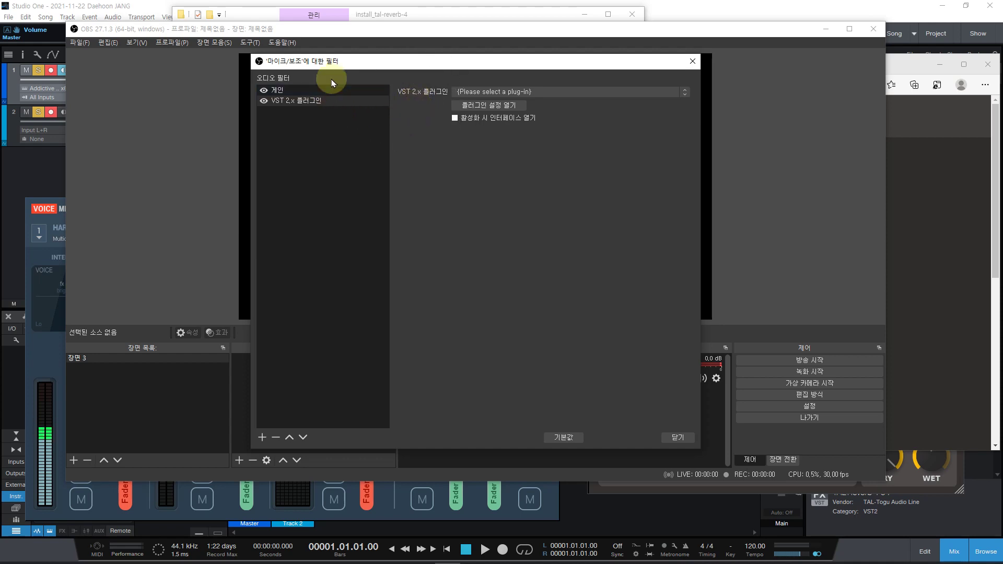
click(409, 101)
- Revisit the install_tal-reverb-4 folder to check installer_vst3_64.msi, and return to the OBS filter window
mouse_move(423, 560)
mouse_move(366, 556)
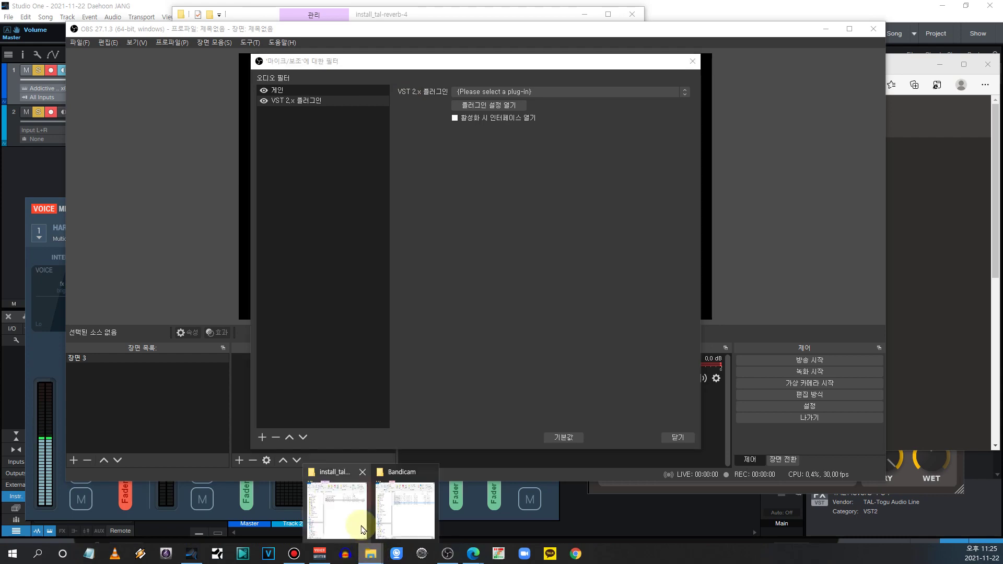
click(347, 517)
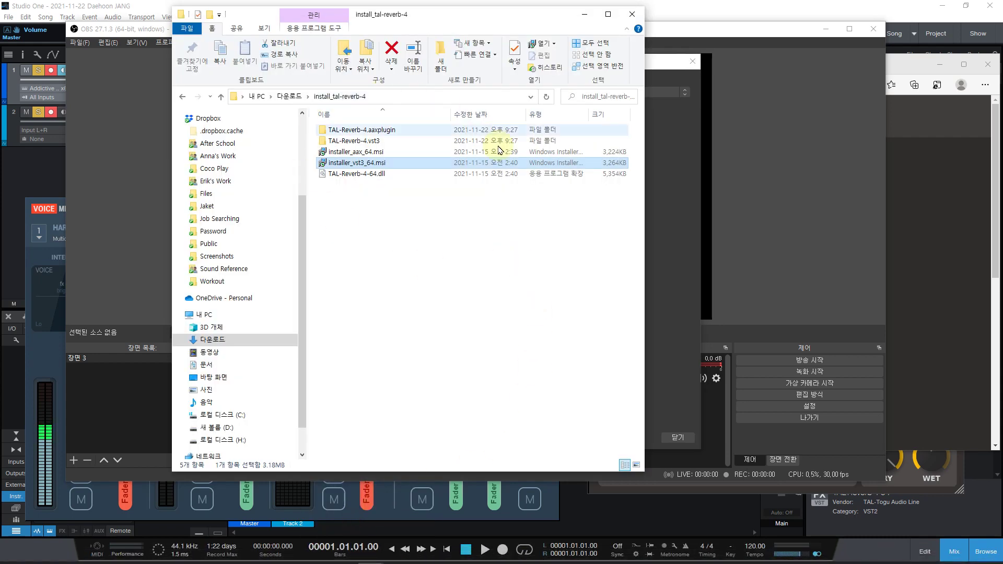
double_click(357, 166)
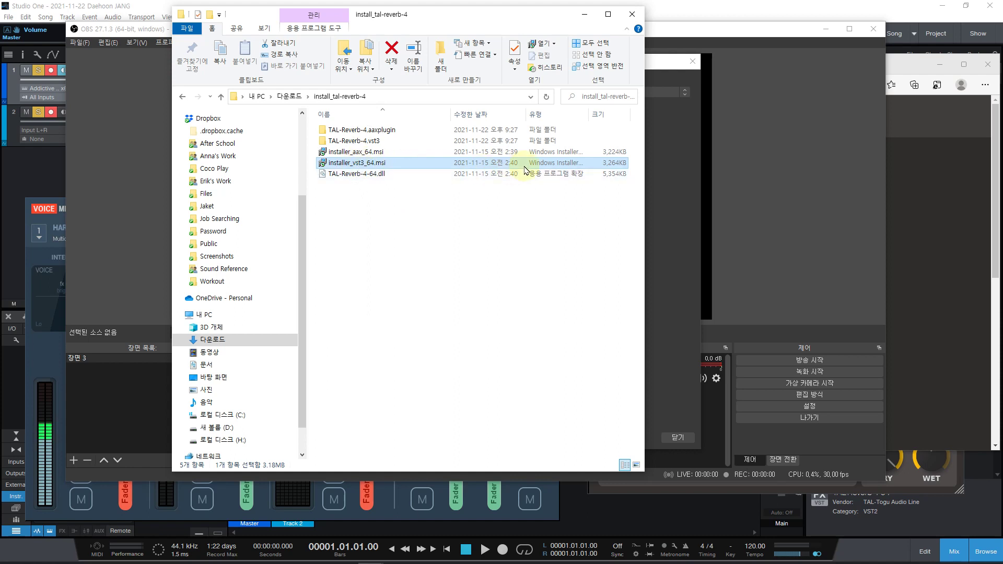
click(537, 168)
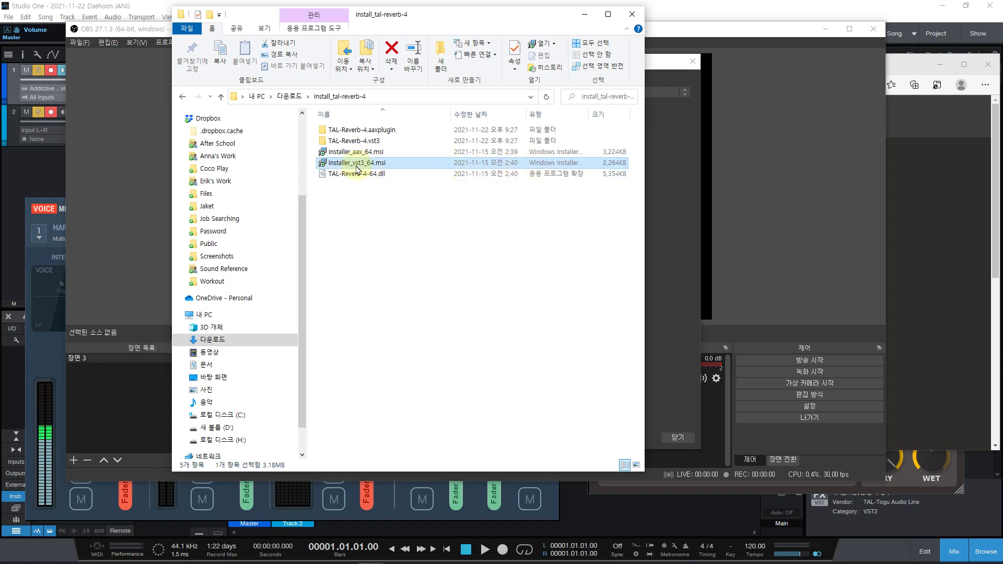
click(682, 231)
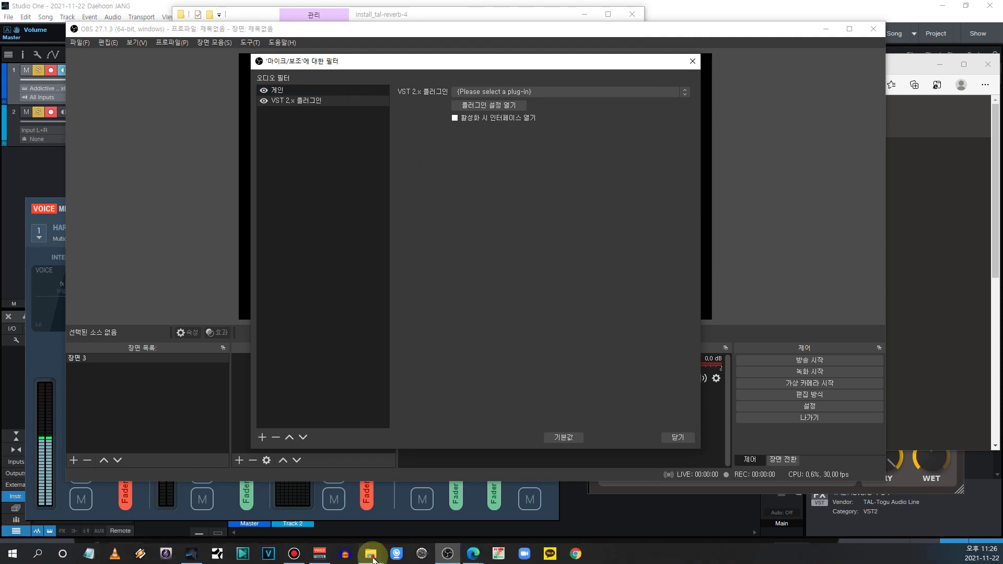
- Copy TAL-Reverb-4-64.dll from the install_tal-reverb-4 folder in File Explorer
mouse_move(370, 552)
click(332, 512)
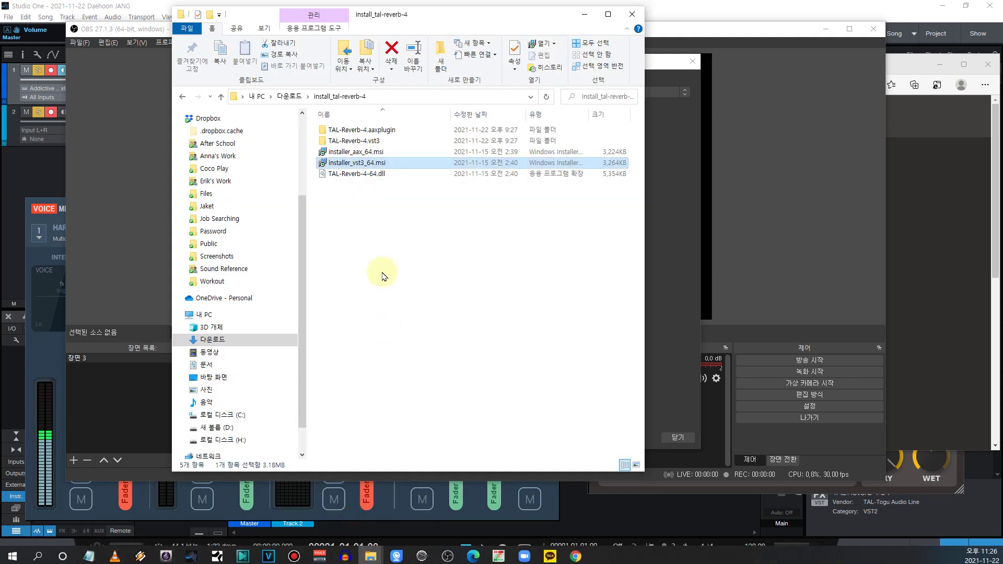
click(369, 177)
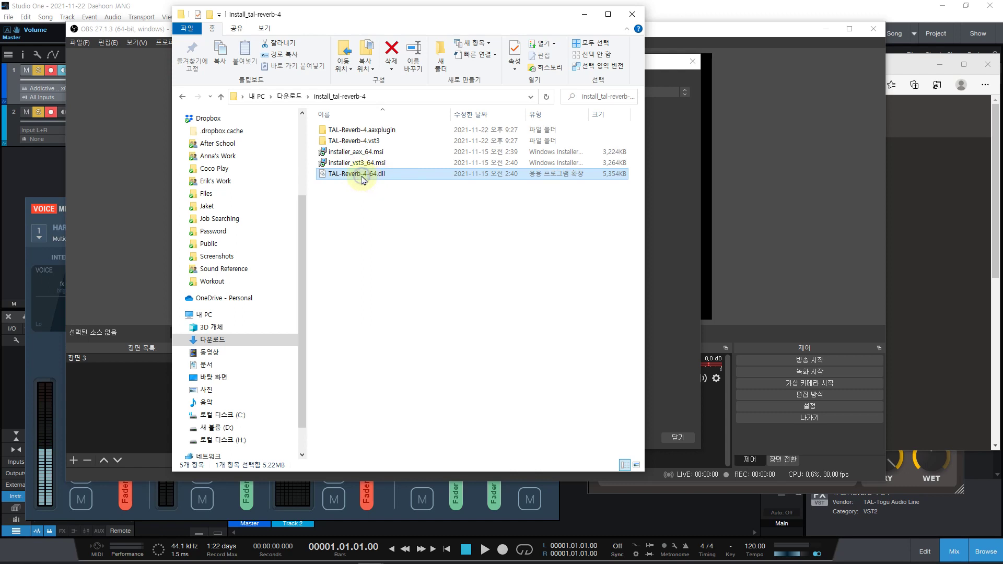
right_click(364, 179)
click(383, 411)
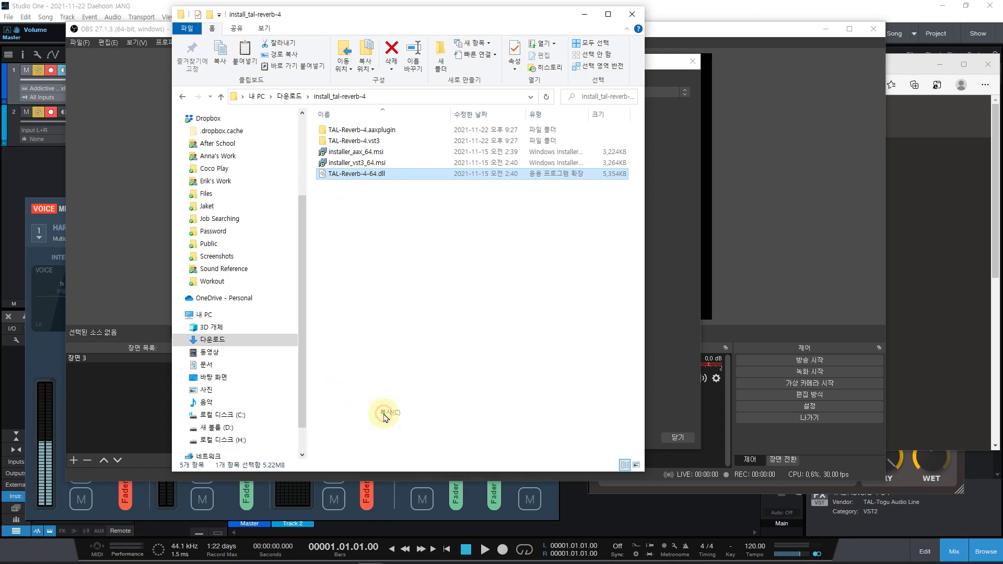
click(376, 330)
- Go to Program Files on drive C, locate the Vstplugins folder, and open the VSTPlugins folder inside Steinberg
click(226, 415)
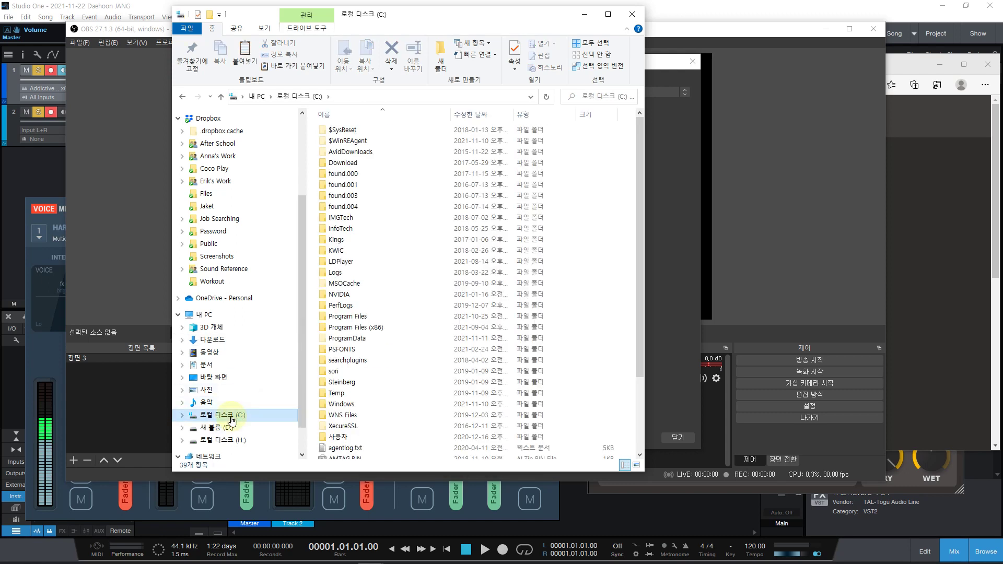
click(355, 317)
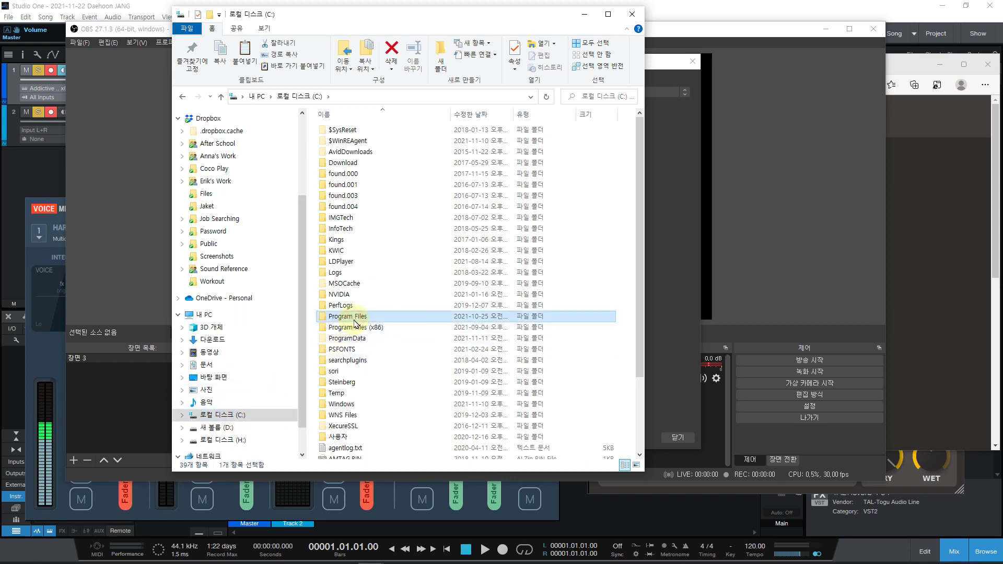
double_click(354, 317)
scroll(366, 324, down, 5)
scroll(367, 325, down, 15)
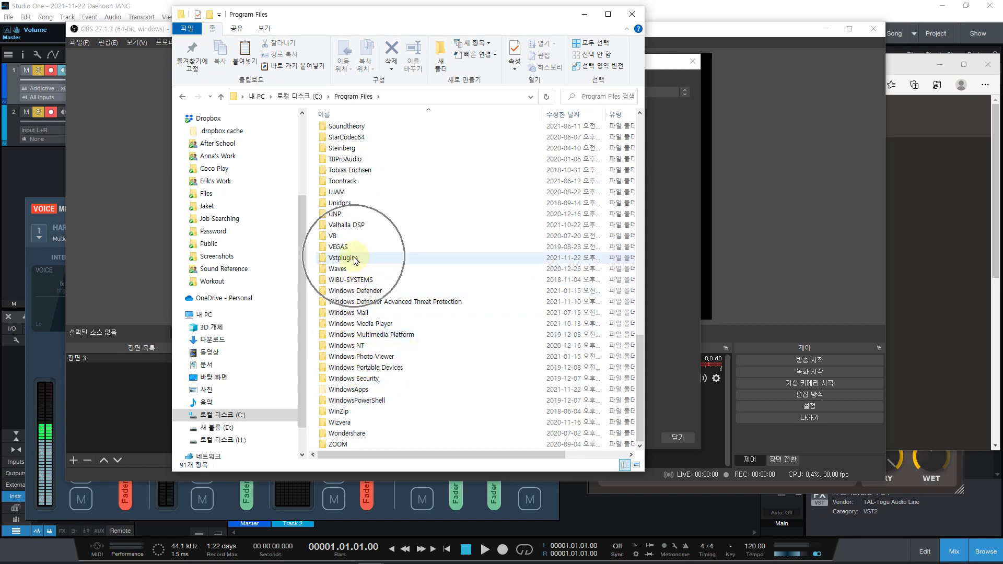
mouse_move(354, 261)
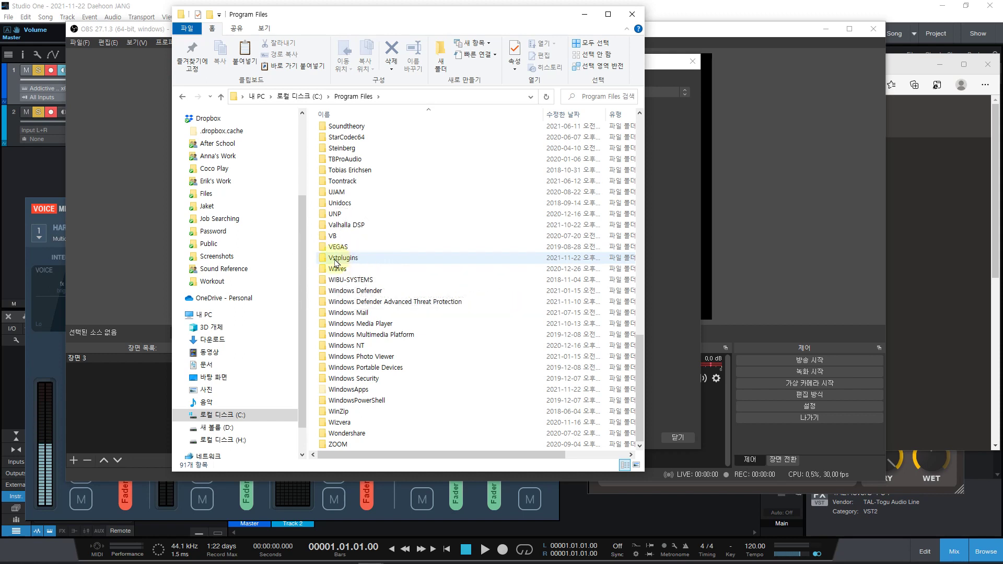
click(335, 260)
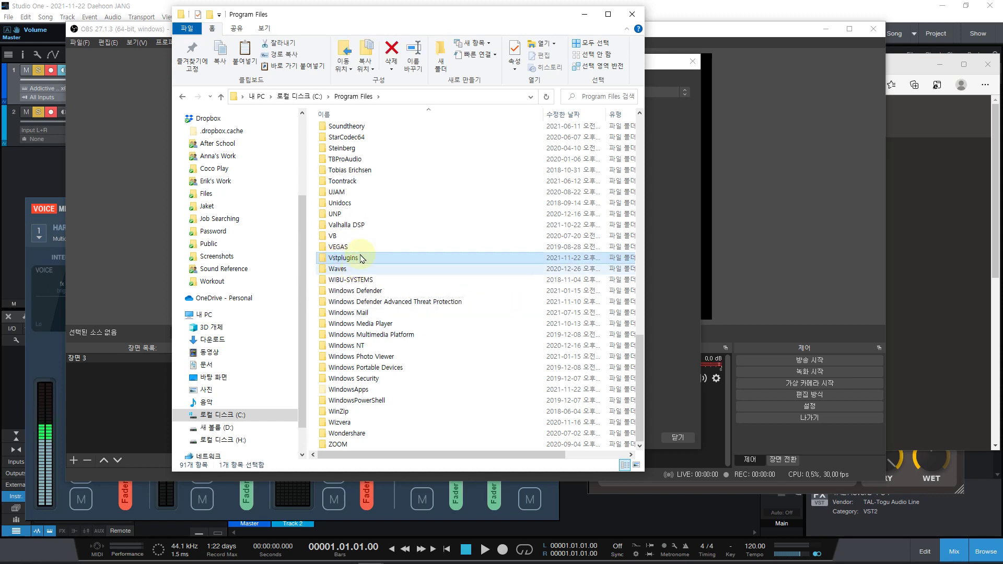
double_click(343, 149)
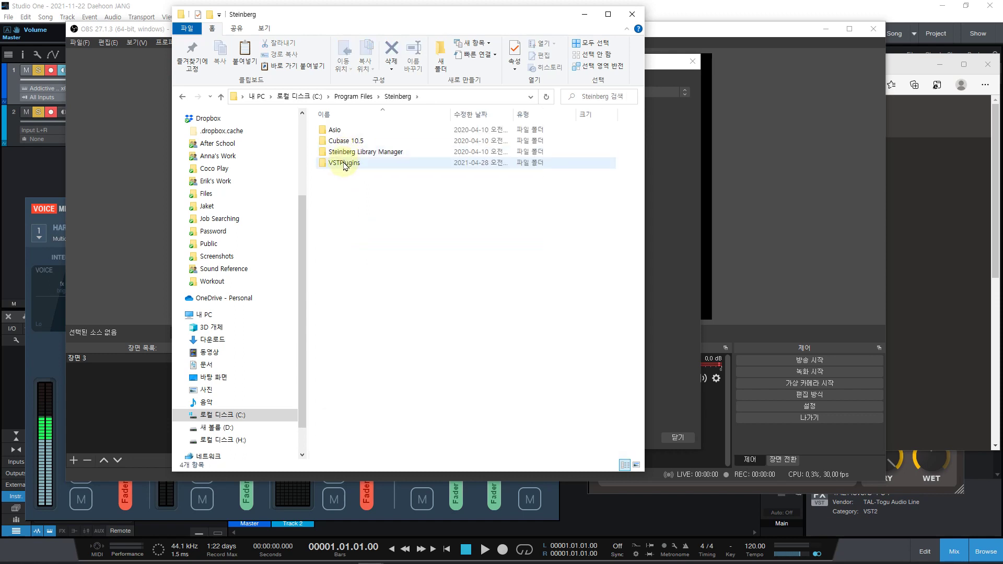
double_click(343, 163)
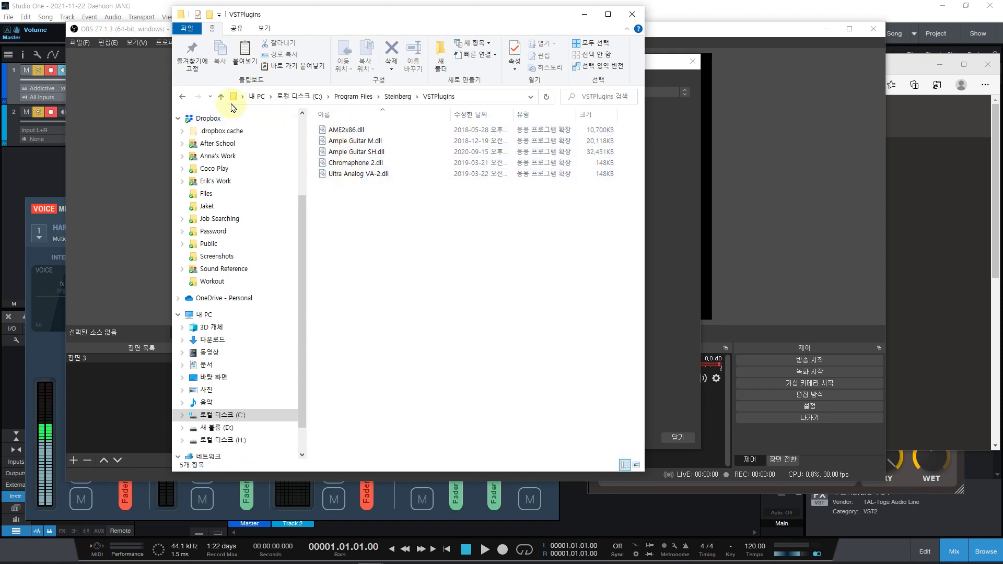
- Go back up to Program Files from the Steinberg VSTPlugins folder and open the Vstplugins folder there
click(221, 99)
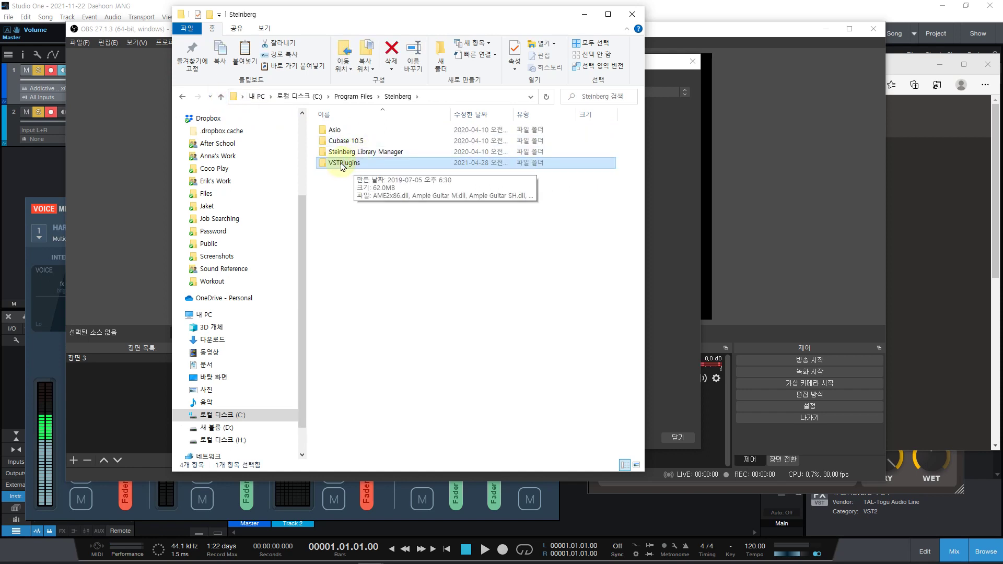
click(221, 98)
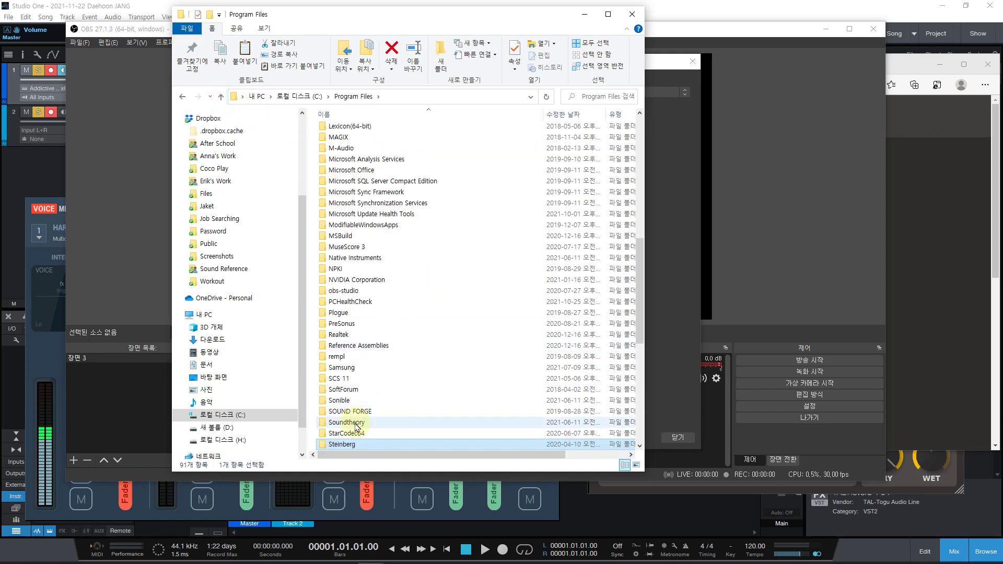
scroll(374, 404, down, 7)
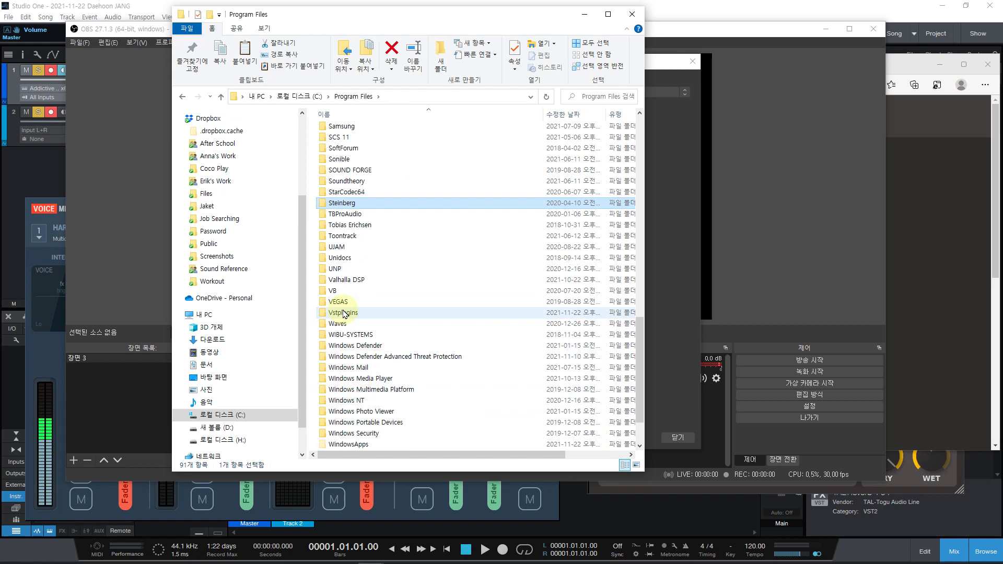
click(346, 315)
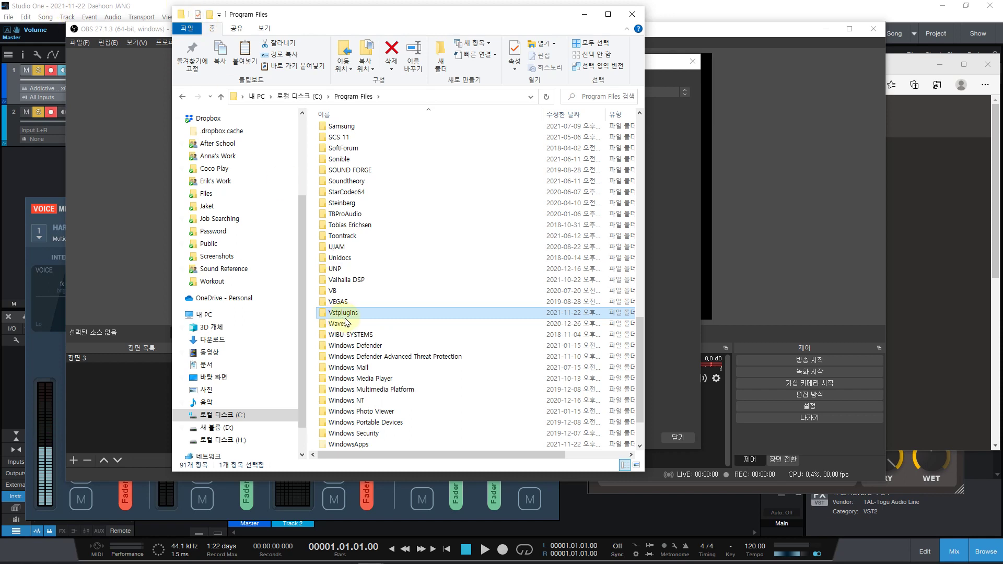
mouse_move(347, 317)
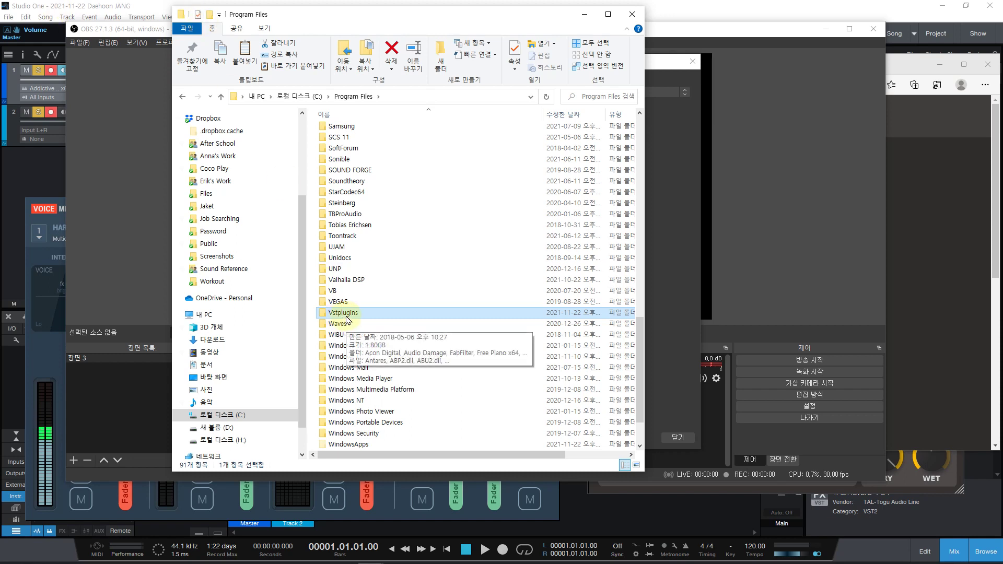
double_click(351, 314)
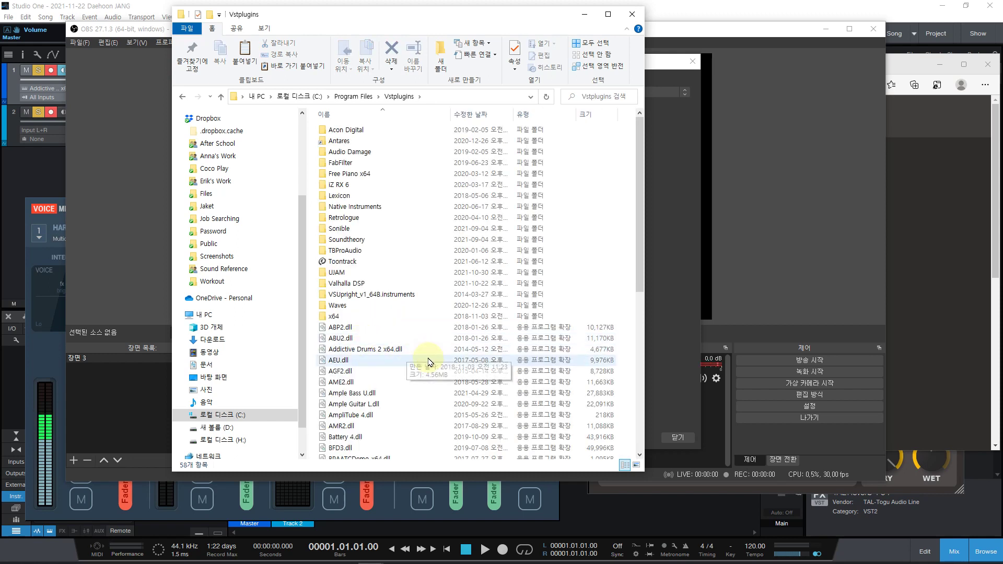
- Locate TAL-Reverb-4-64.dll in the Vstplugins folder
scroll(423, 361, down, 1)
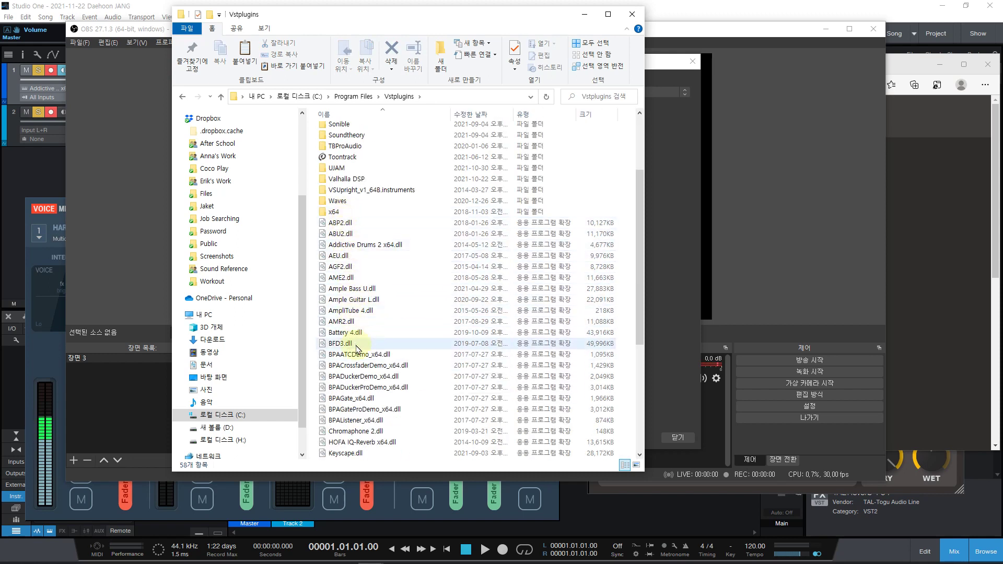
scroll(362, 392, down, 6)
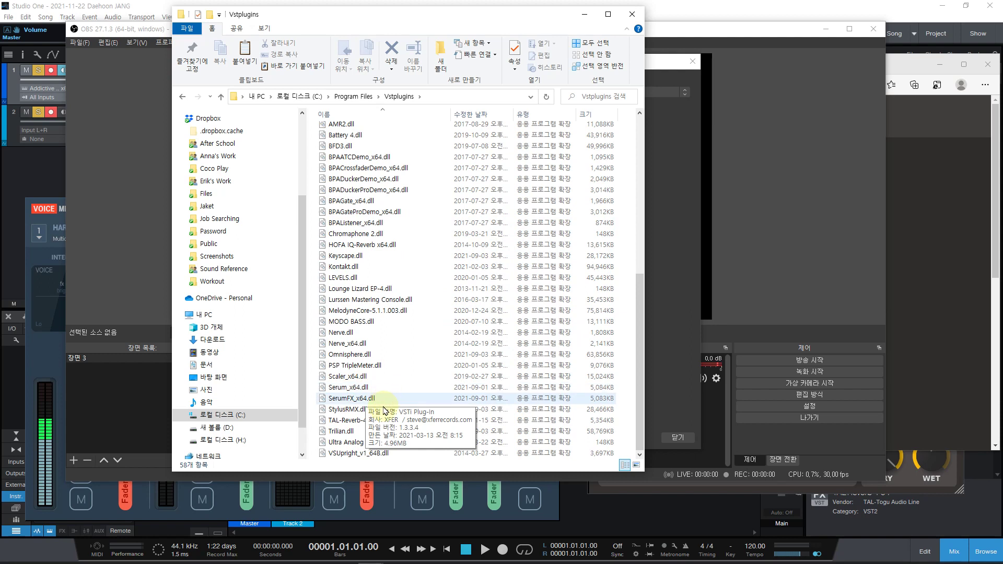
right_click(360, 420)
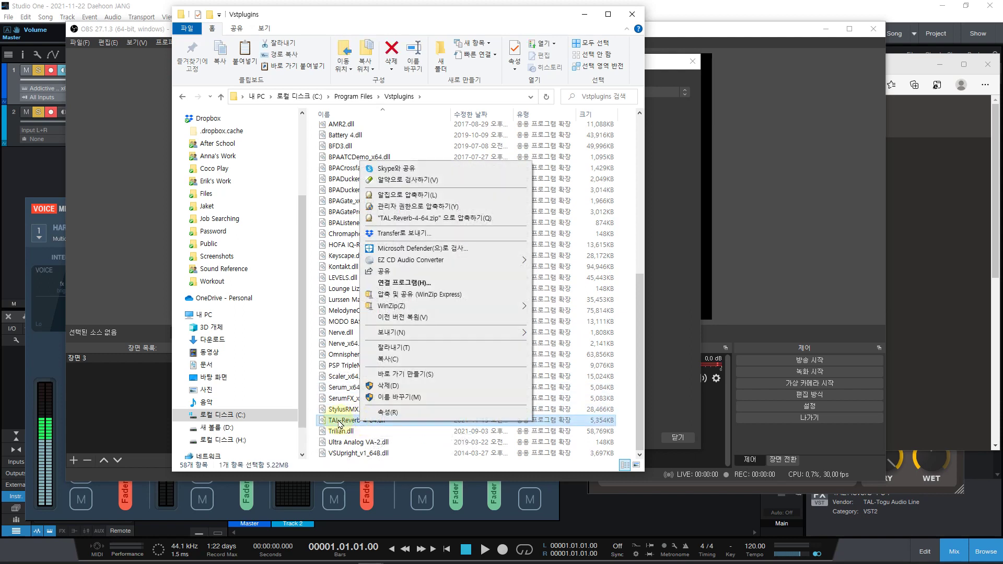
- Check the VST filter's plug-in list in OBS, and return to File Explorer to look through the Vstplugins folder
click(656, 308)
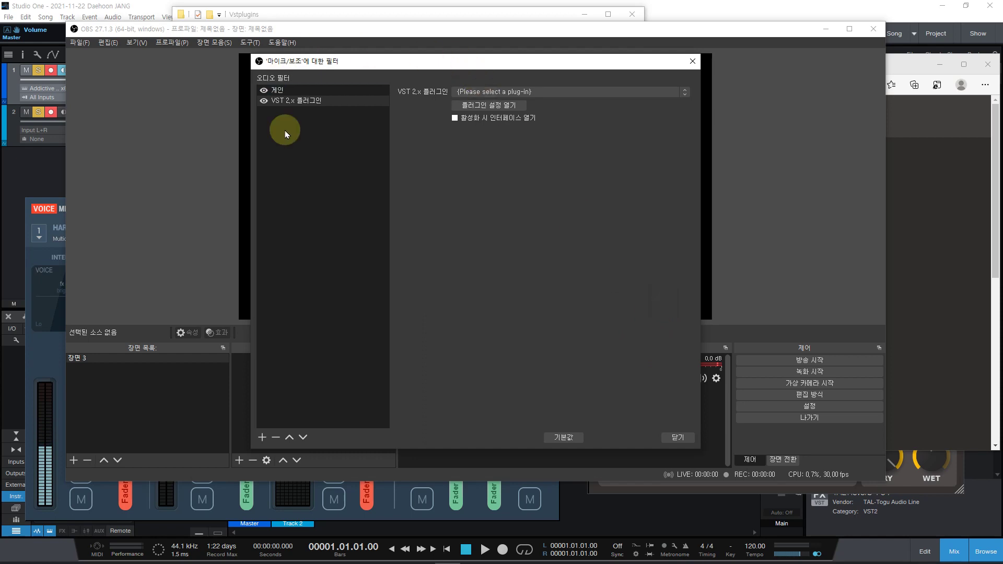
click(470, 93)
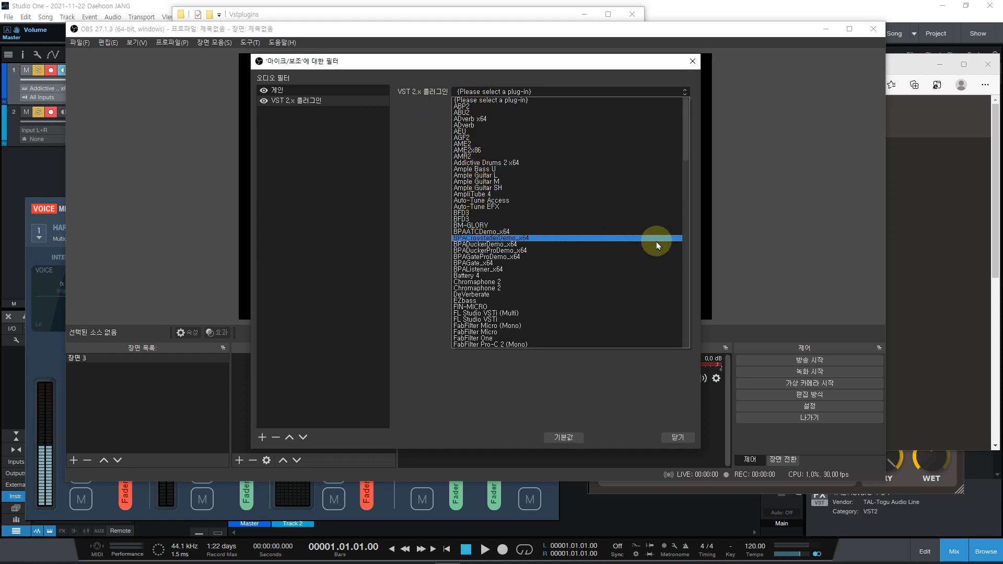
click(370, 554)
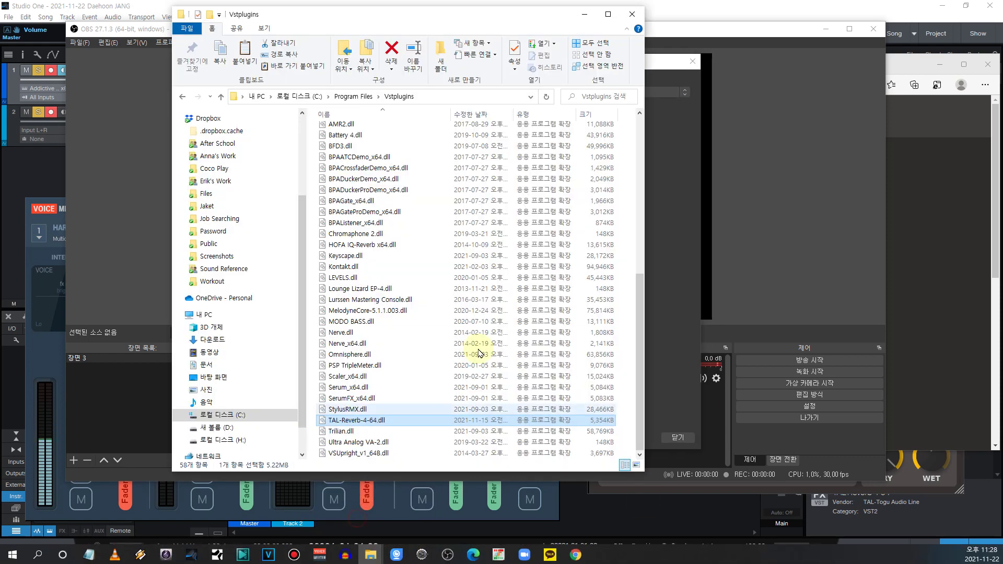
click(337, 511)
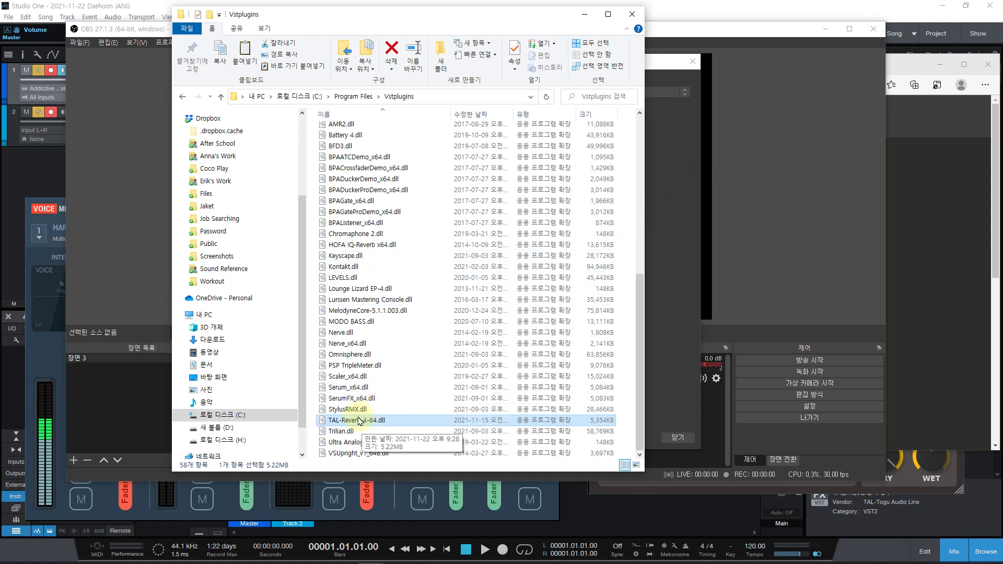
scroll(360, 424, up, 8)
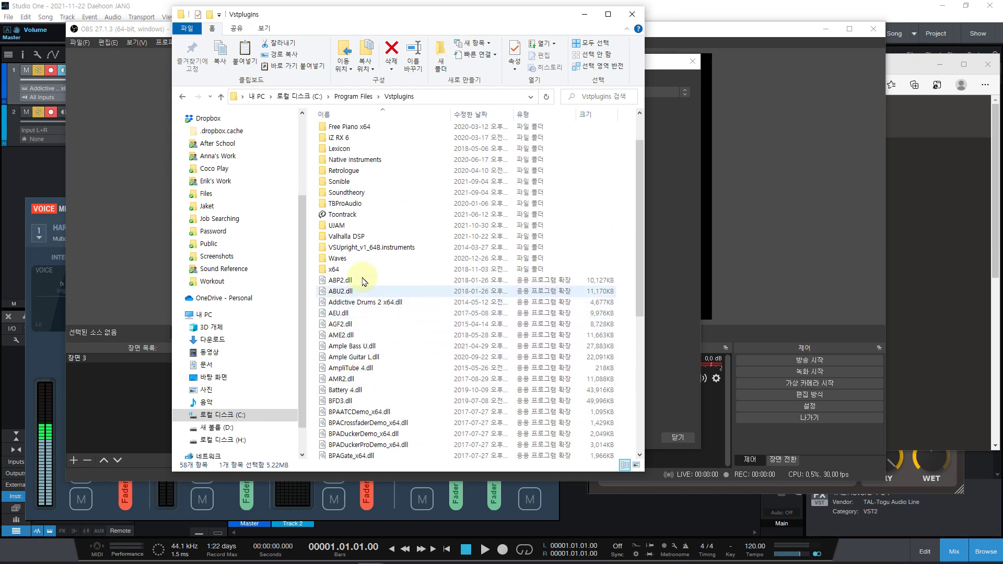
- Switch to the OBS filter window and select TAL-Reverb-4-64 as the plug-in for the VST 2.x filter
click(671, 161)
click(538, 93)
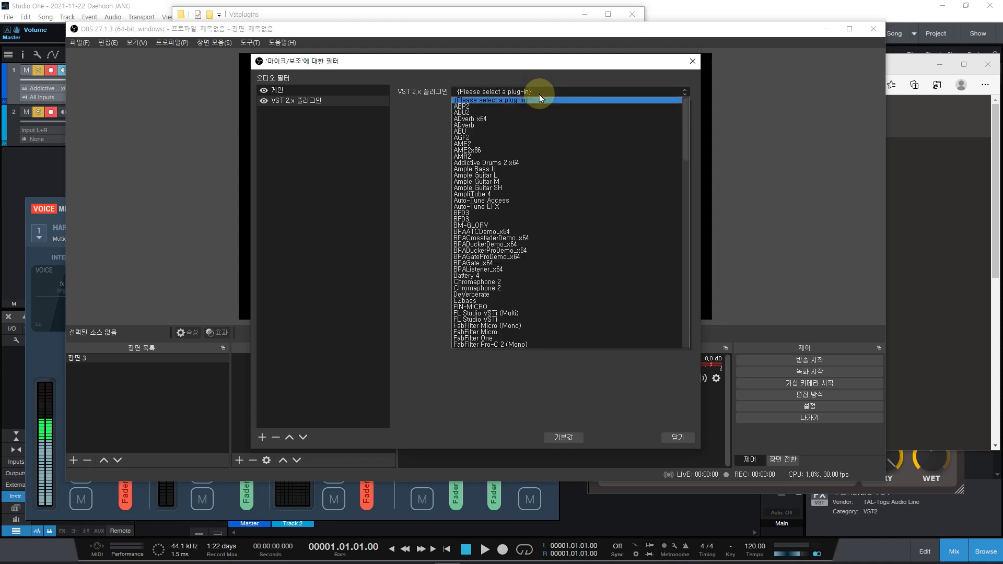
scroll(541, 296, down, 5)
scroll(541, 295, down, 20)
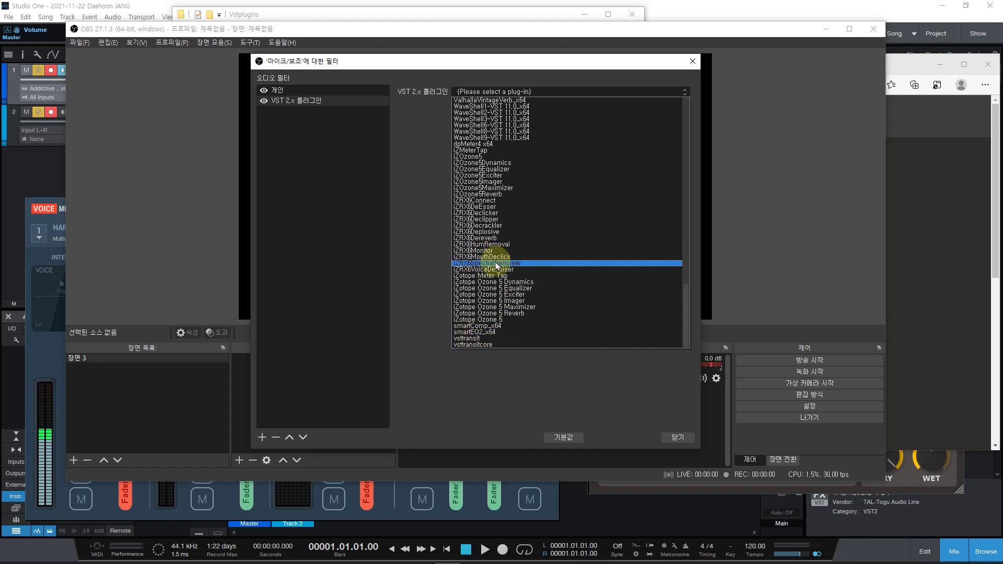
scroll(480, 261, up, 5)
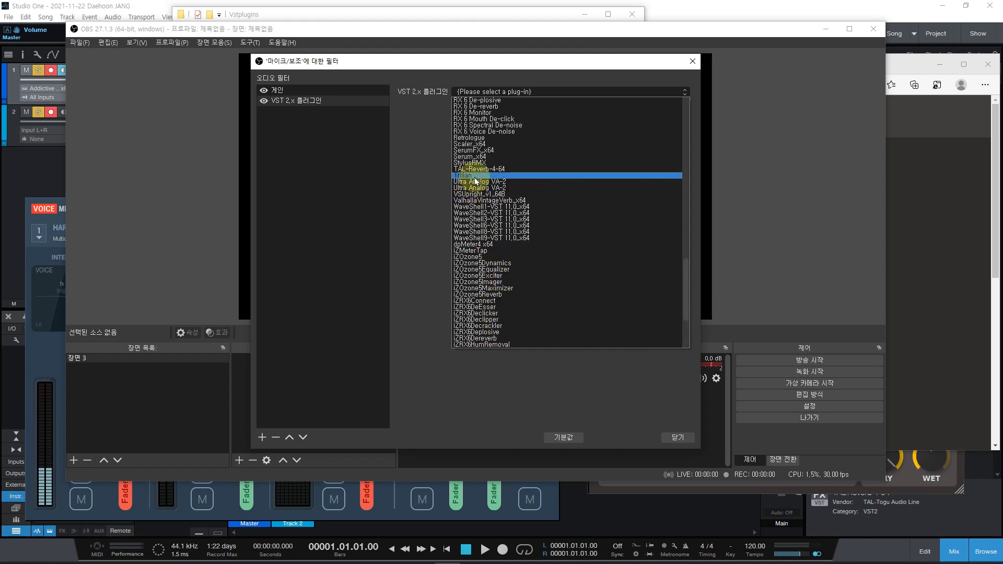
click(481, 169)
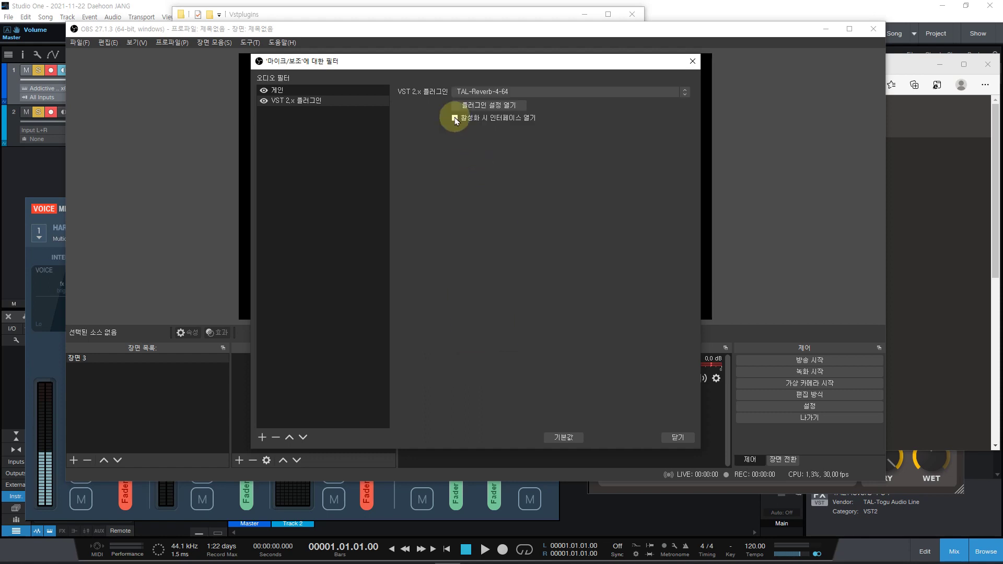
- Load the Dark Big preset from the TAL Long group in the plug-in's interface, and close the plug-in and filter windows
click(505, 105)
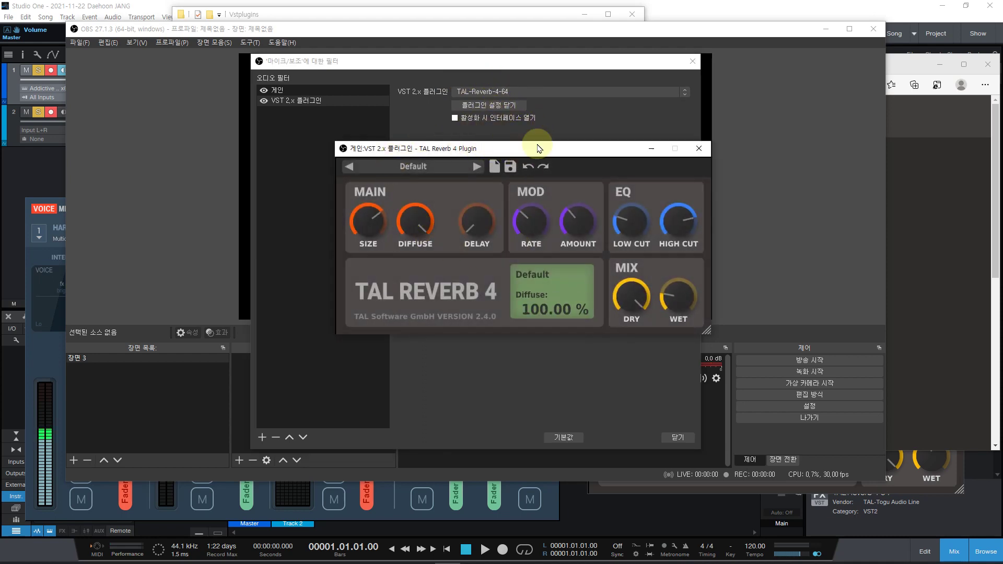
click(415, 166)
mouse_move(409, 208)
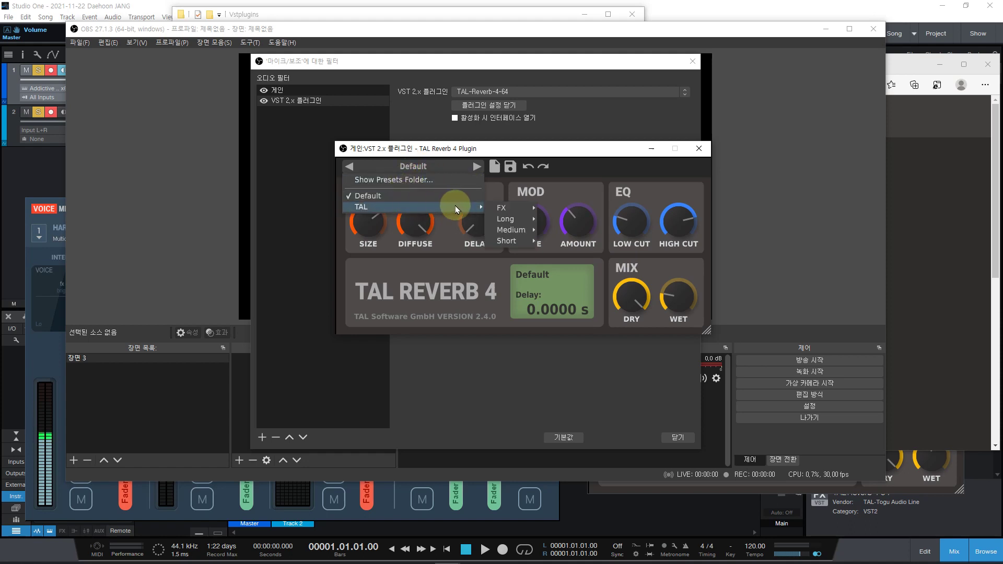
mouse_move(516, 220)
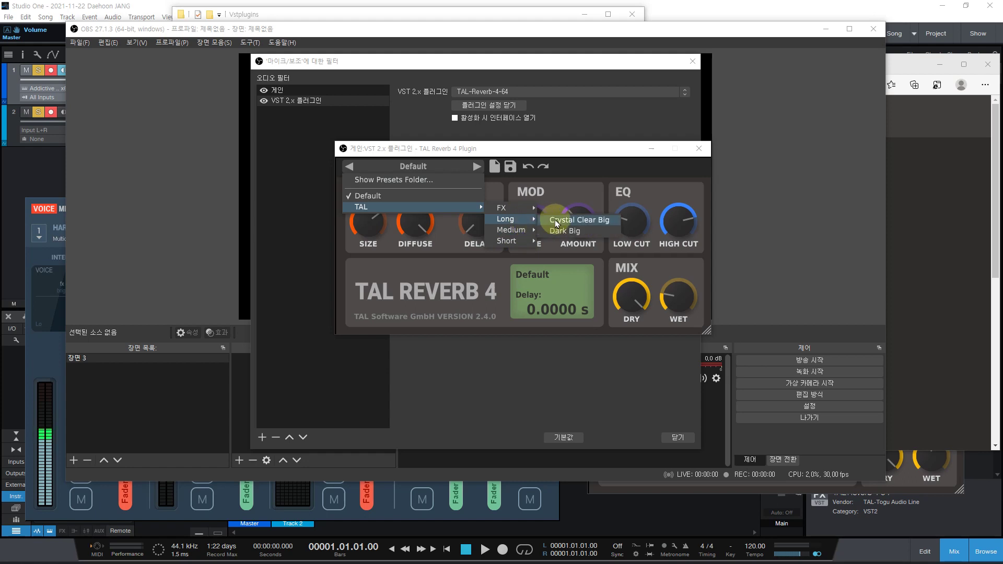
click(551, 230)
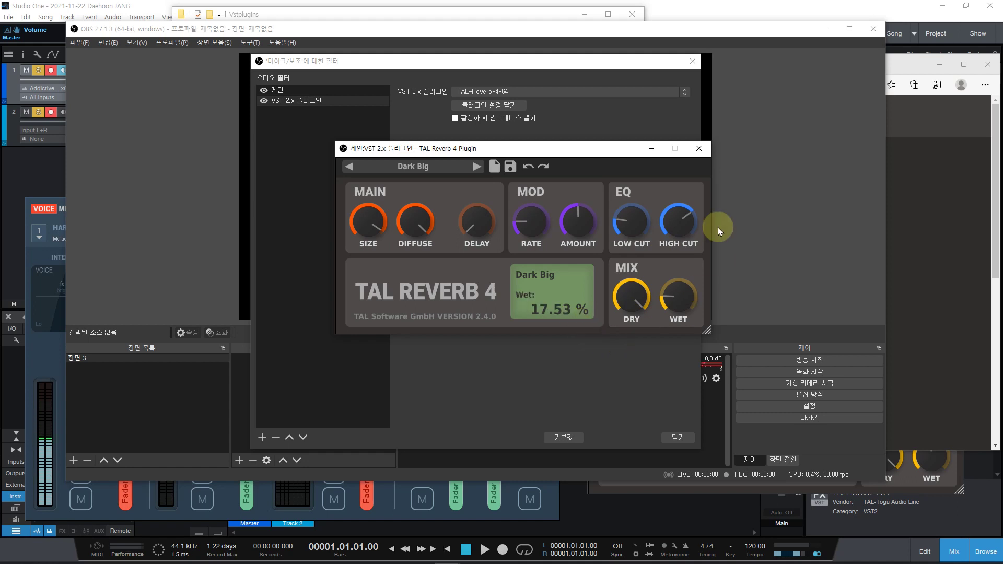
click(699, 148)
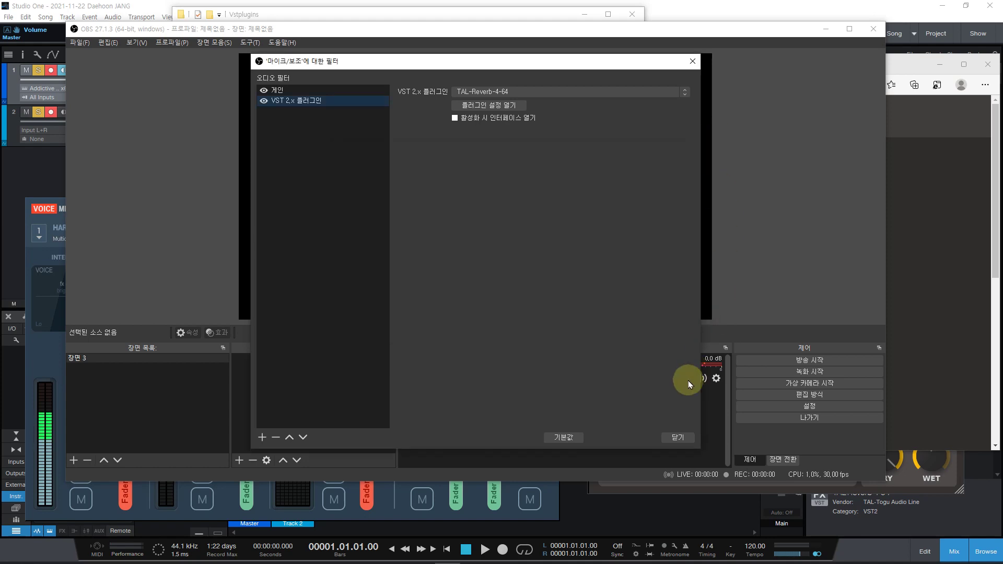
click(678, 437)
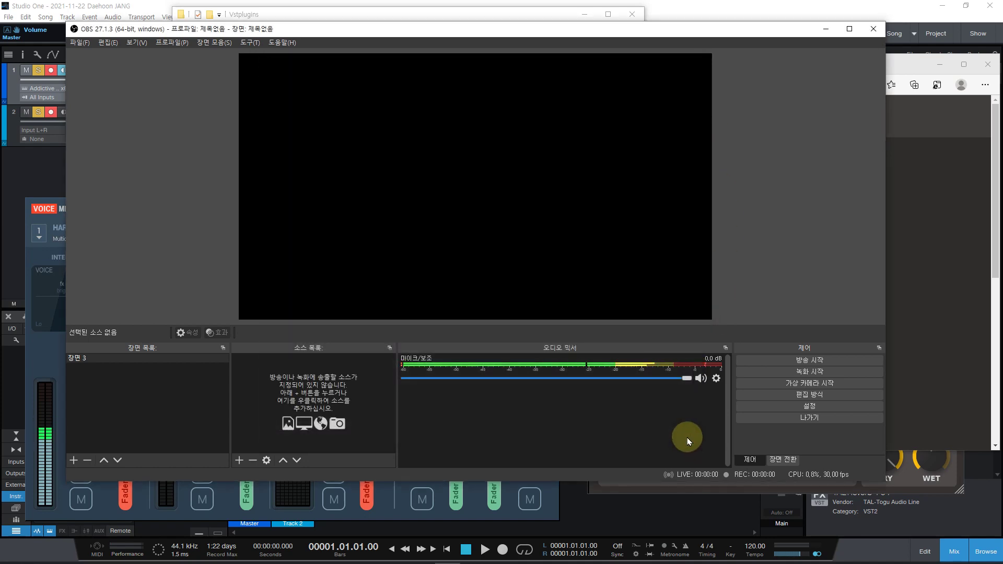
- Reopen the microphone source's filters and show the plug-in interface of the VST 2.x filter
click(716, 378)
click(736, 482)
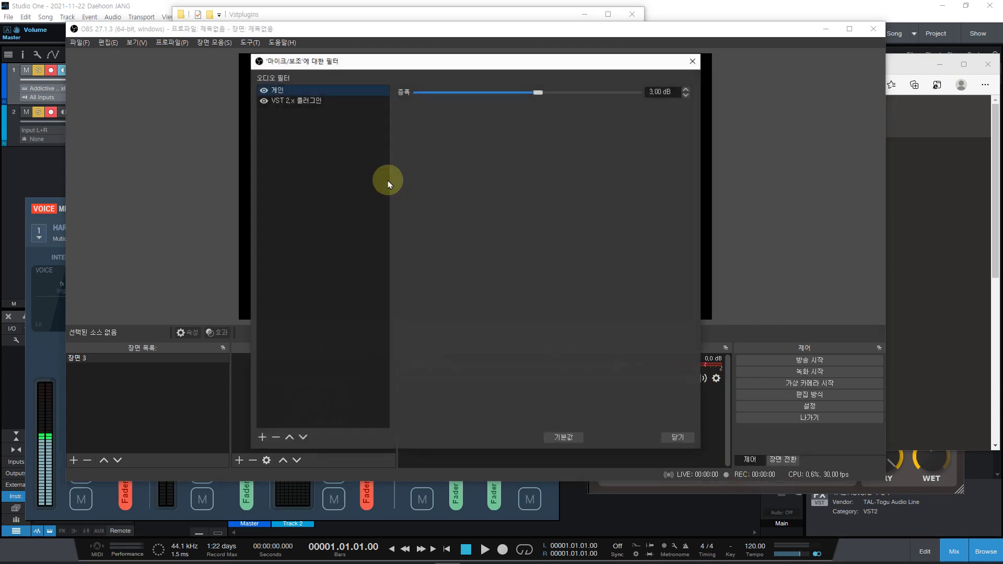
click(318, 102)
click(489, 105)
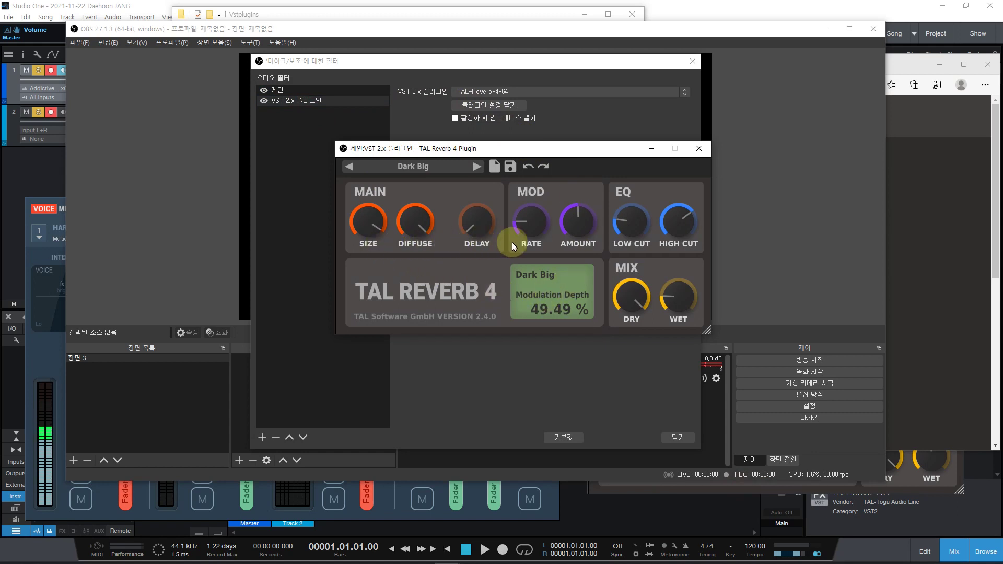
click(557, 243)
- Browse the Short group of TAL presets without choosing one, and leave the plug-in's interface
click(413, 168)
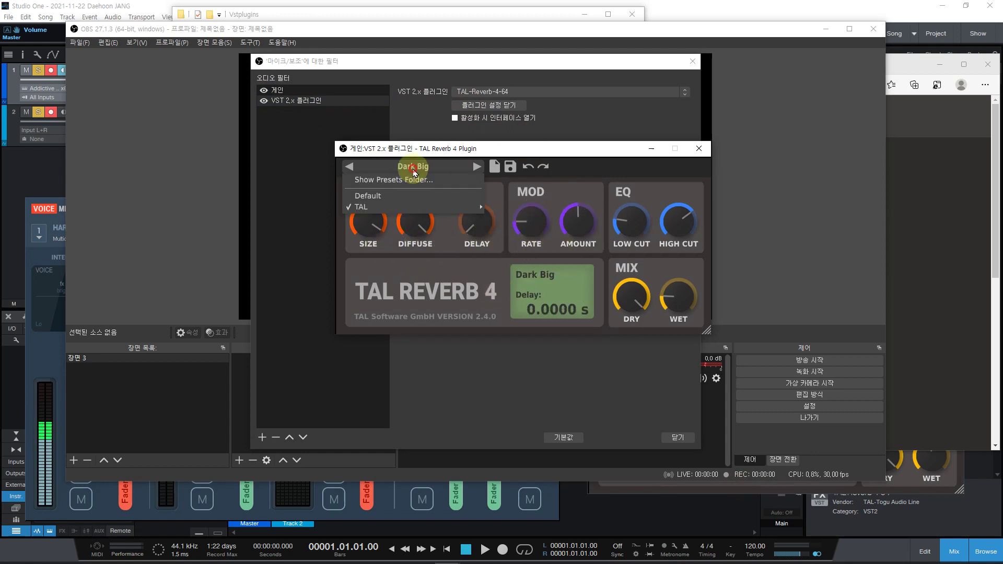
mouse_move(399, 204)
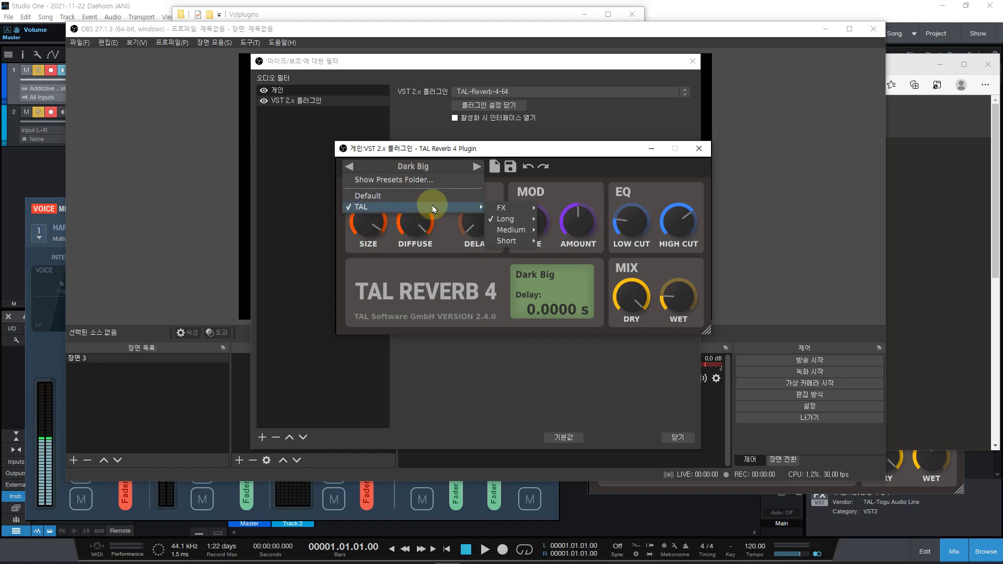
mouse_move(490, 245)
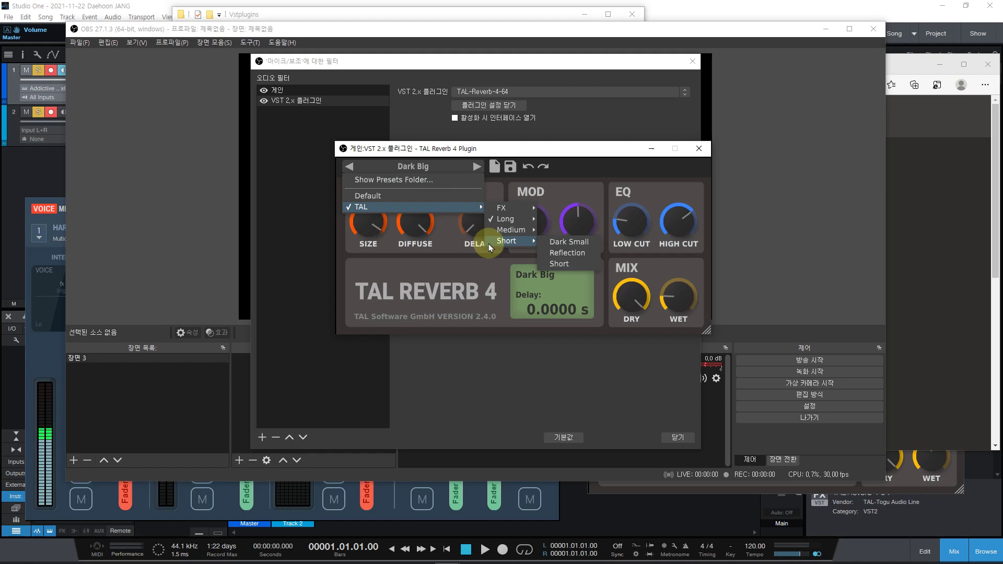
click(526, 379)
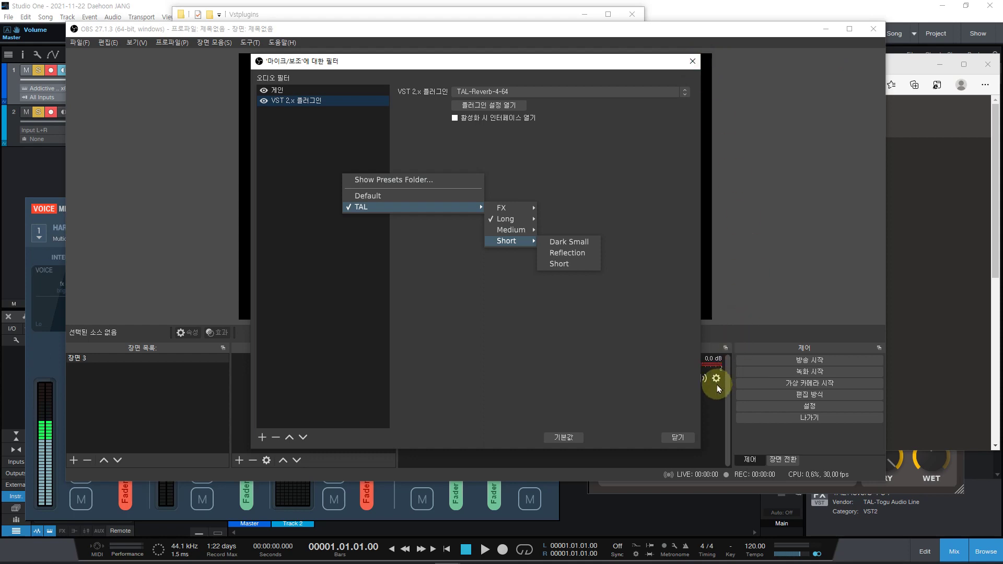
- Disable the gain (게인) filter on the microphone source and close the filter window
click(266, 91)
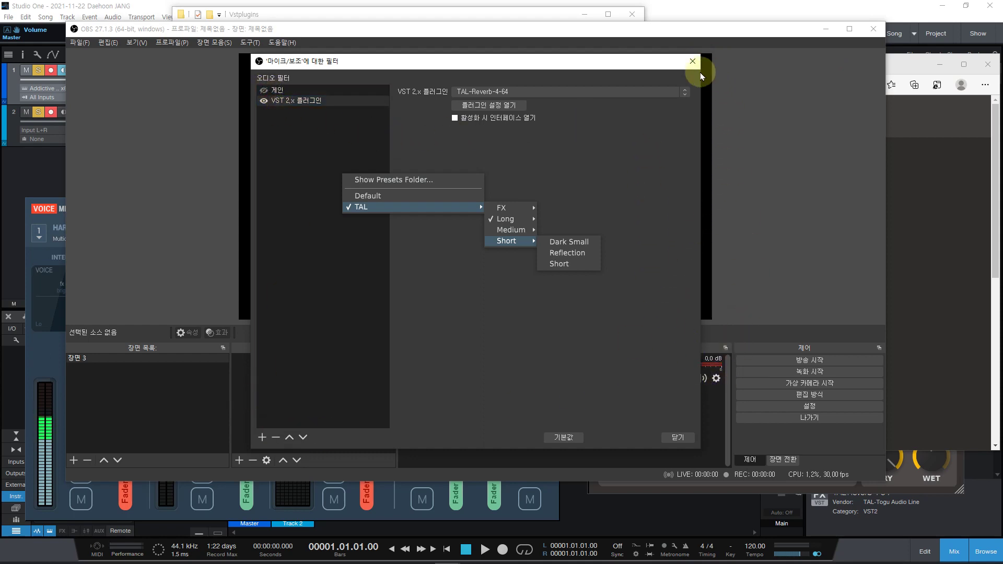
click(692, 61)
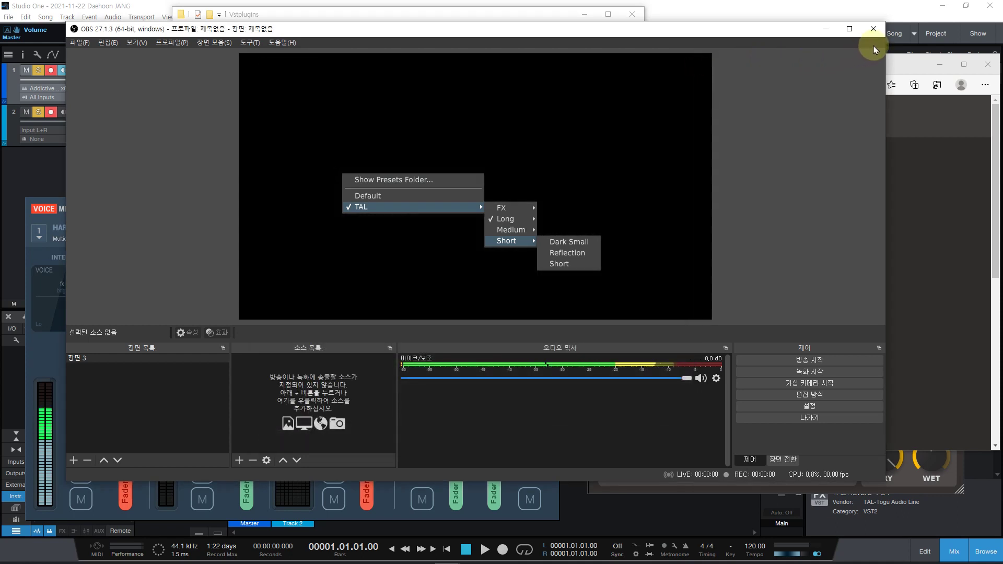
- Minimise the OBS and Vstplugins folder windows to get back to the TAL-Reverb-4 web page in the browser
click(878, 31)
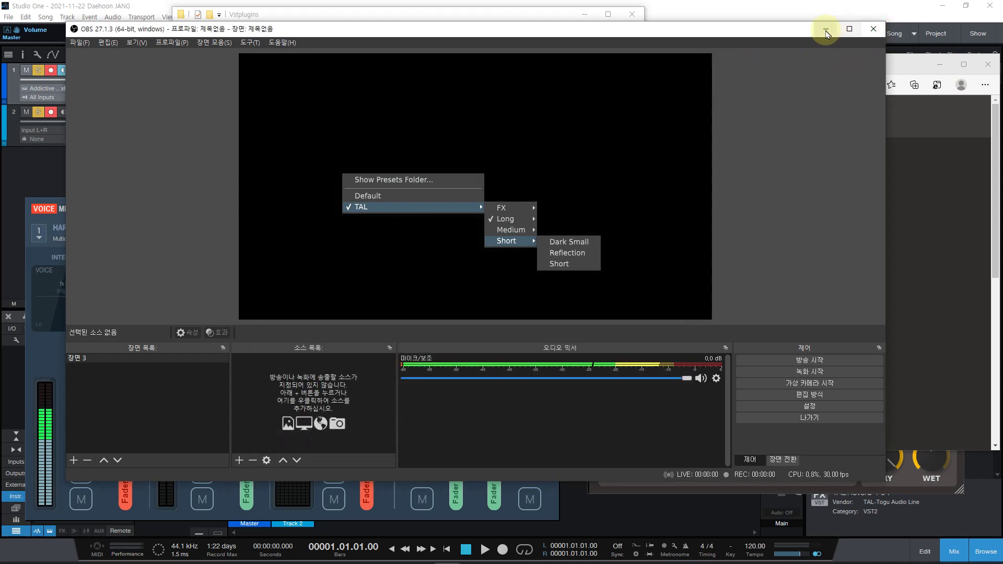
click(698, 148)
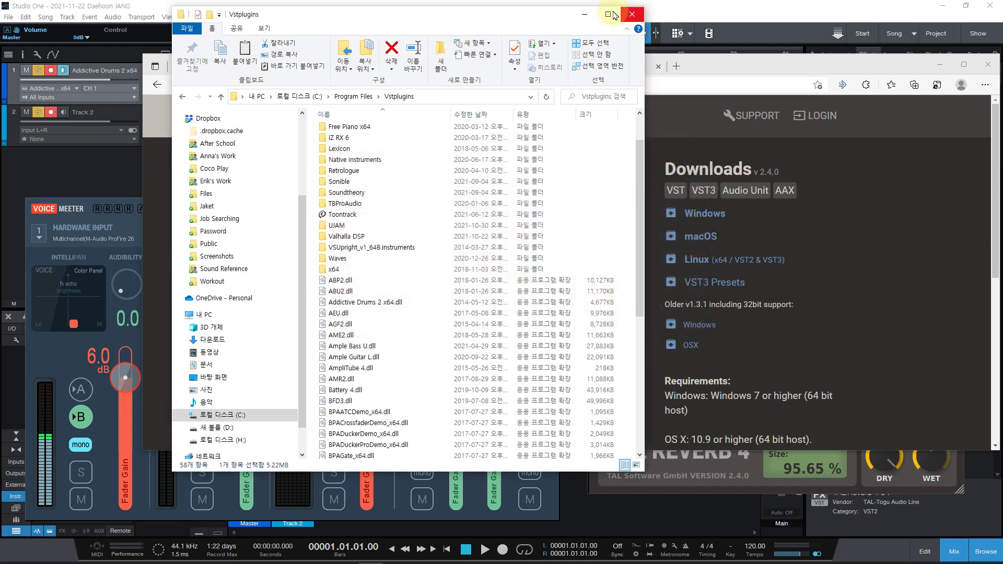
click(584, 14)
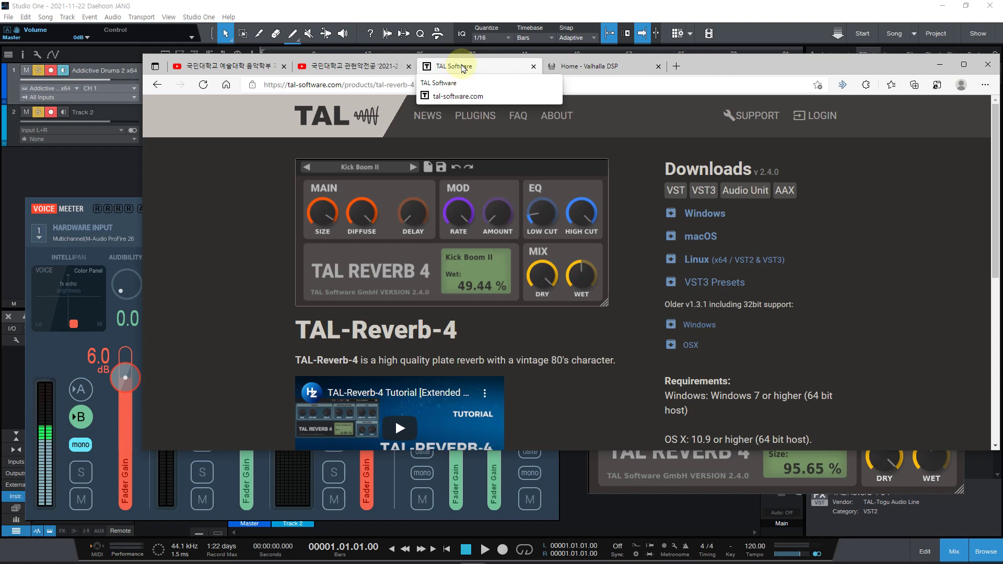
- Look over the paid and free plug-ins on the Valhalla DSP home page in the browser
click(603, 69)
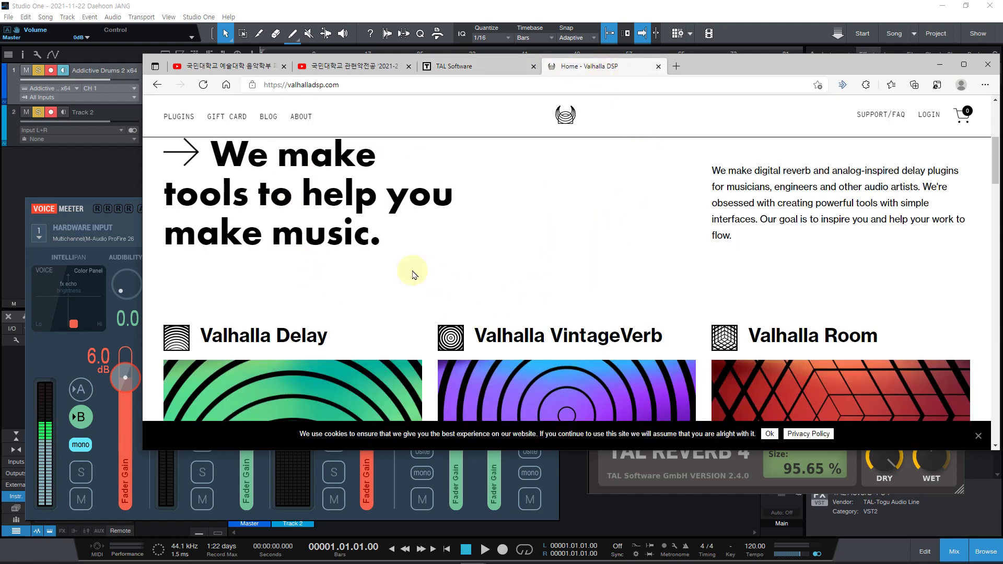
scroll(677, 265, down, 3)
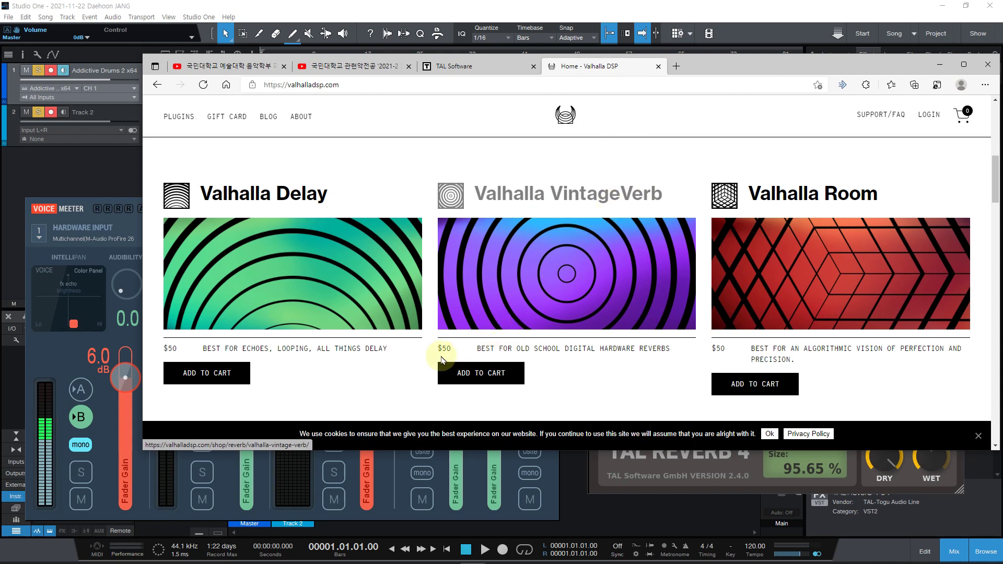
scroll(452, 344, down, 10)
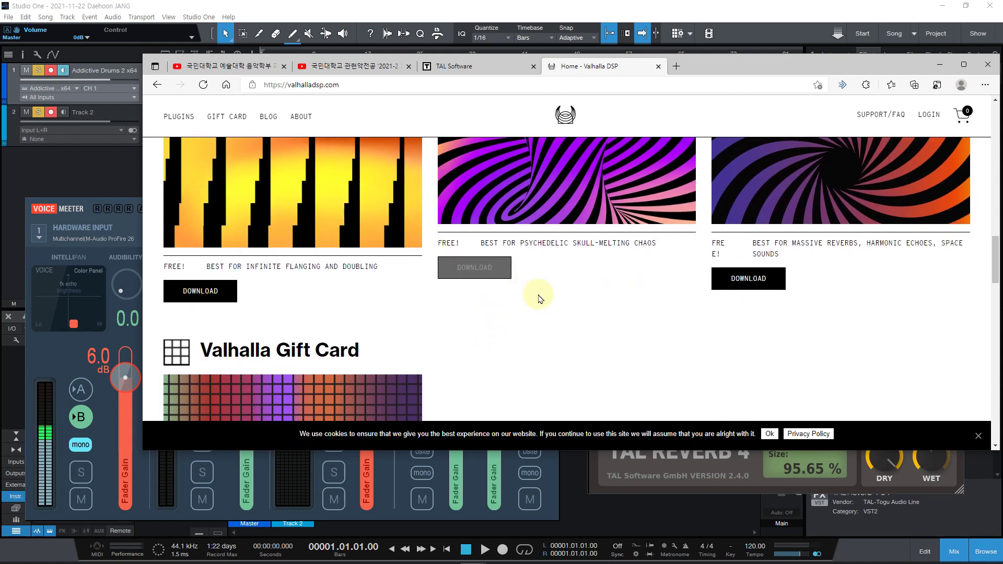
scroll(522, 293, up, 3)
scroll(575, 266, down, 1)
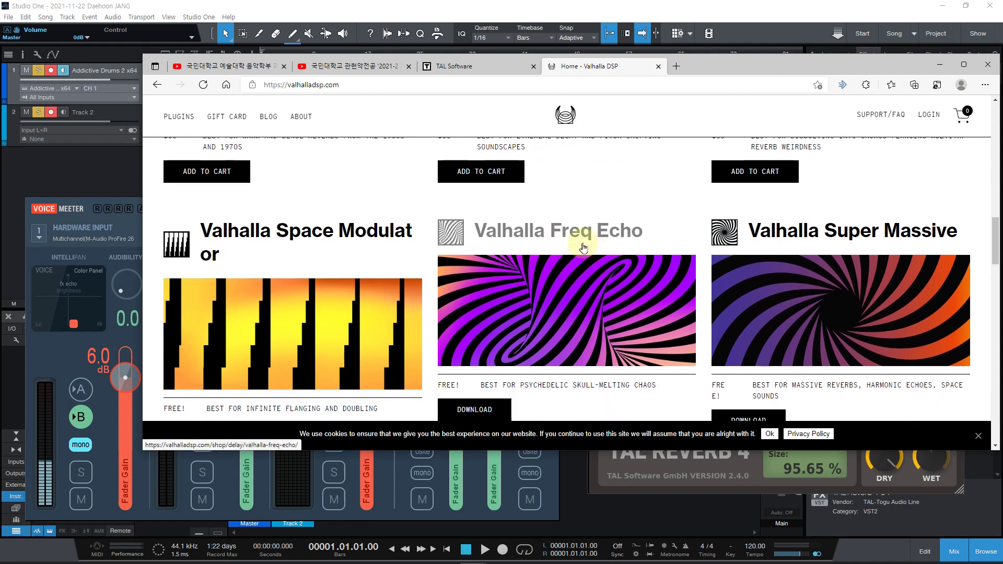
scroll(647, 246, down, 2)
scroll(665, 252, up, 1)
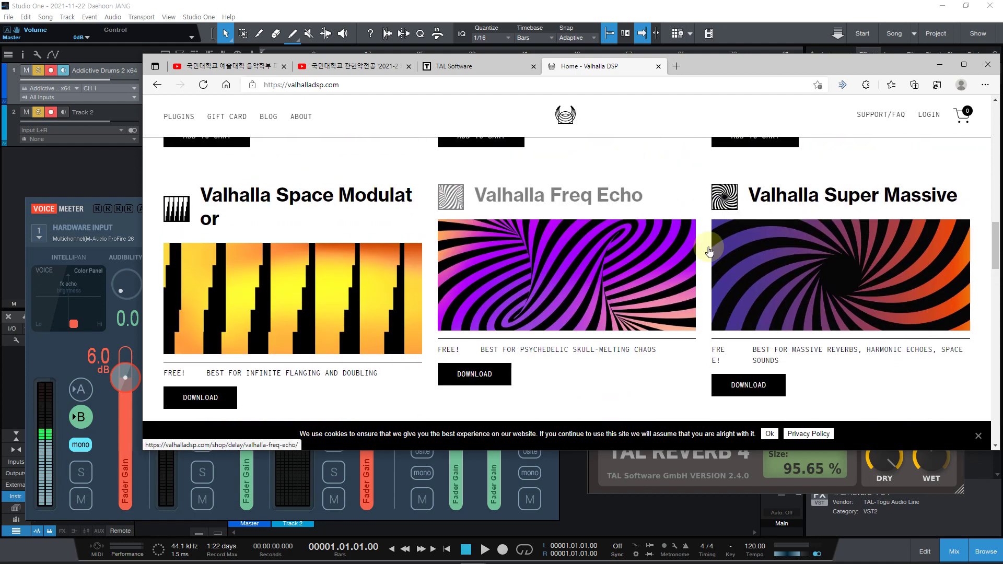
scroll(587, 292, down, 1)
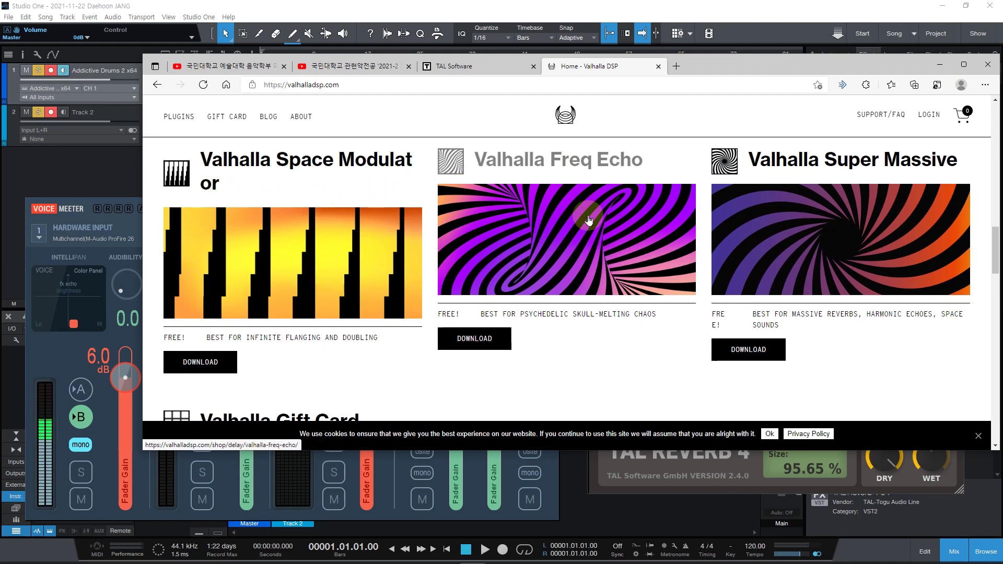
scroll(632, 369, down, 2)
scroll(640, 366, up, 2)
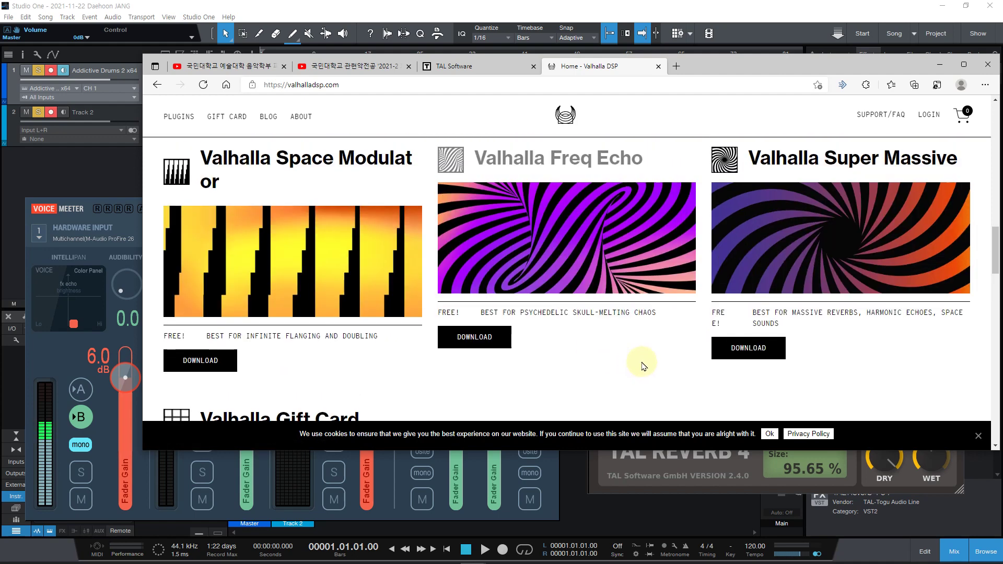
scroll(642, 363, up, 8)
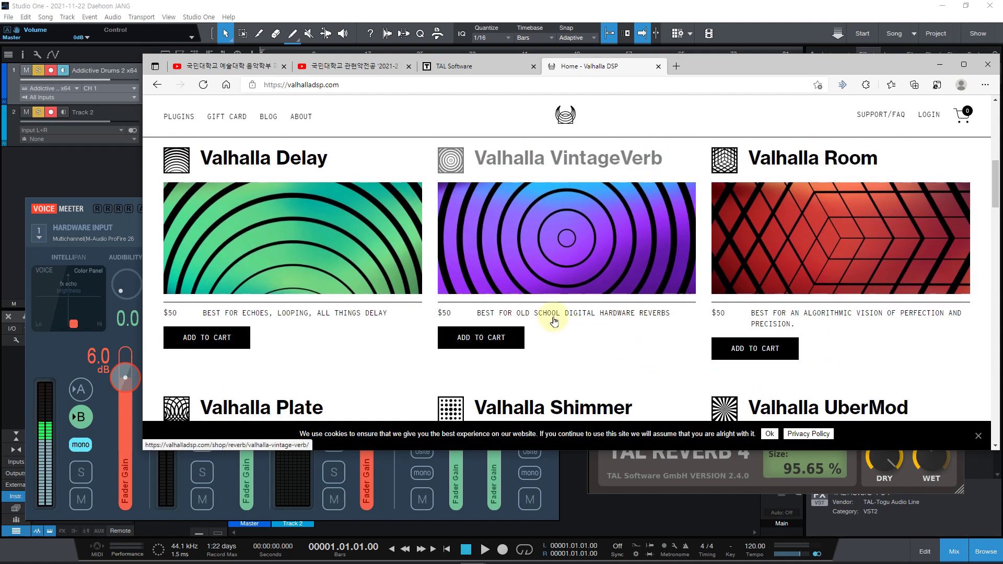
- Open the Valhalla VintageVerb product page and examine its reverb modes, recent updates and plug-in interface
click(609, 256)
scroll(639, 313, down, 3)
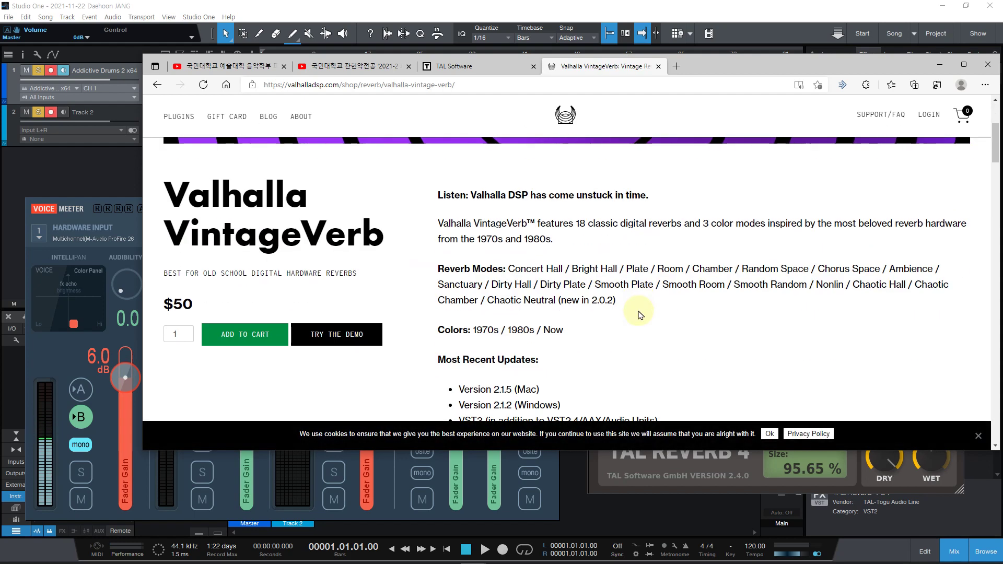
scroll(638, 313, down, 2)
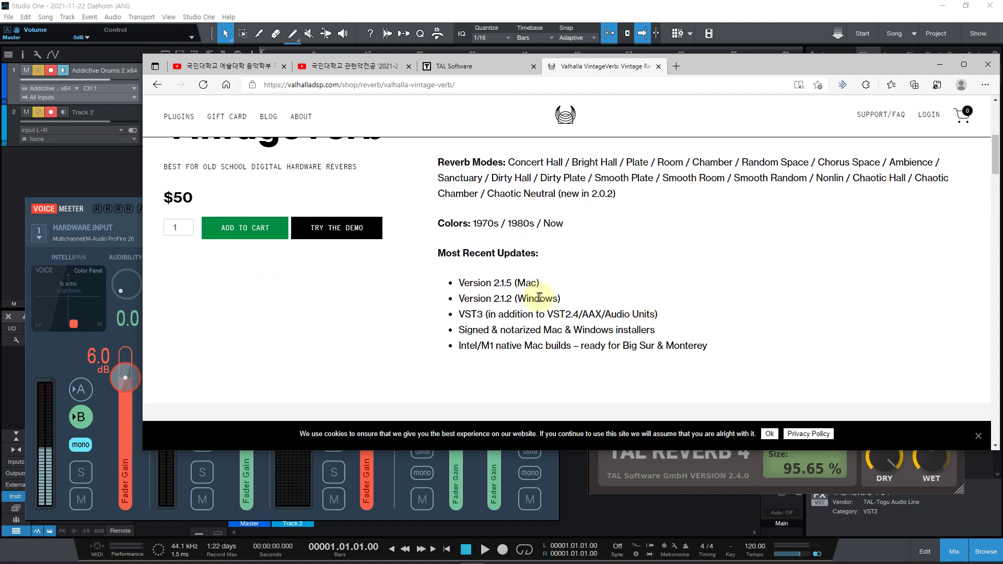
scroll(538, 296, down, 6)
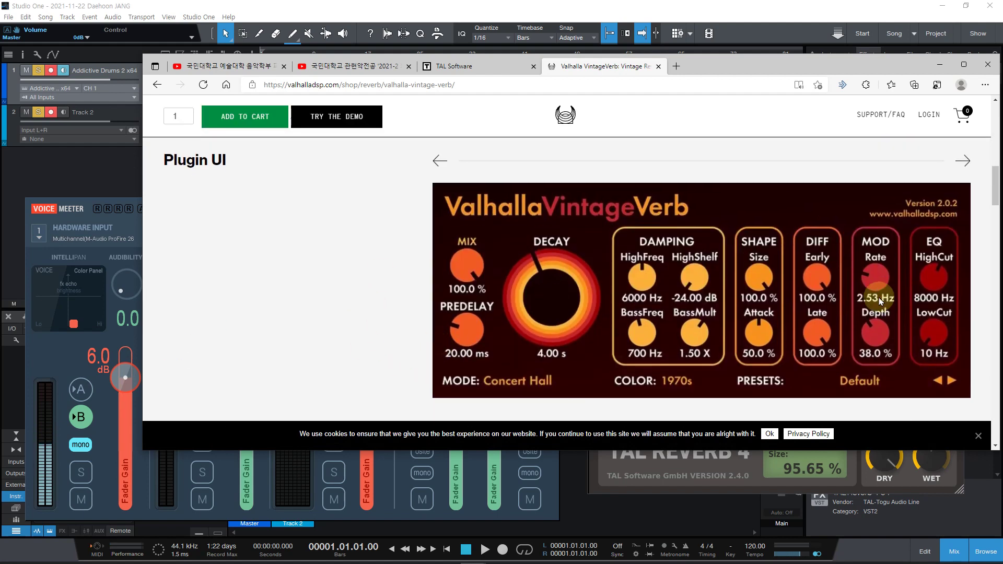
- Switch to Studio One, select the audio event on Track 2 and close the TAL-Reverb-4 insert window
click(520, 11)
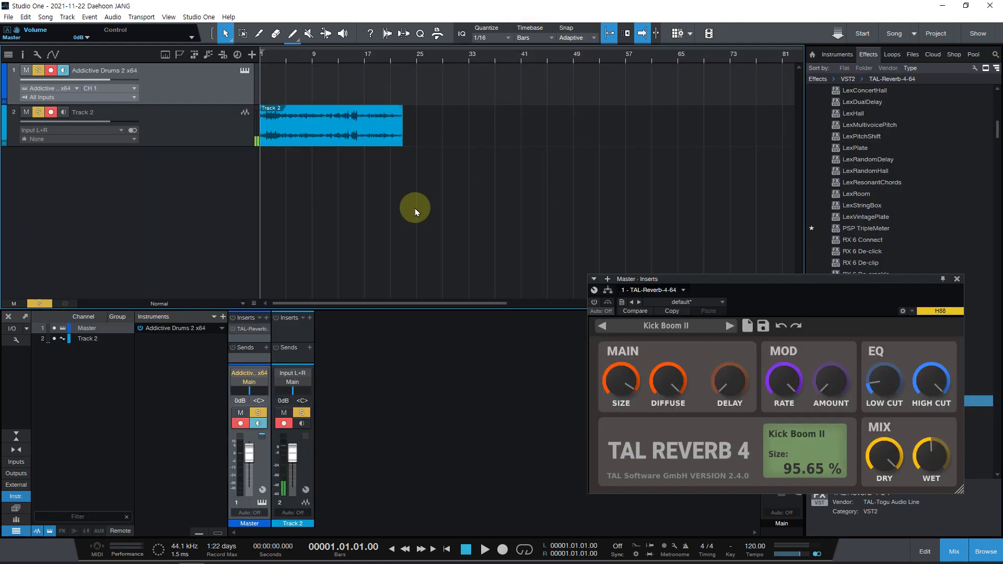
click(304, 128)
drag(744, 282, 688, 280)
click(942, 277)
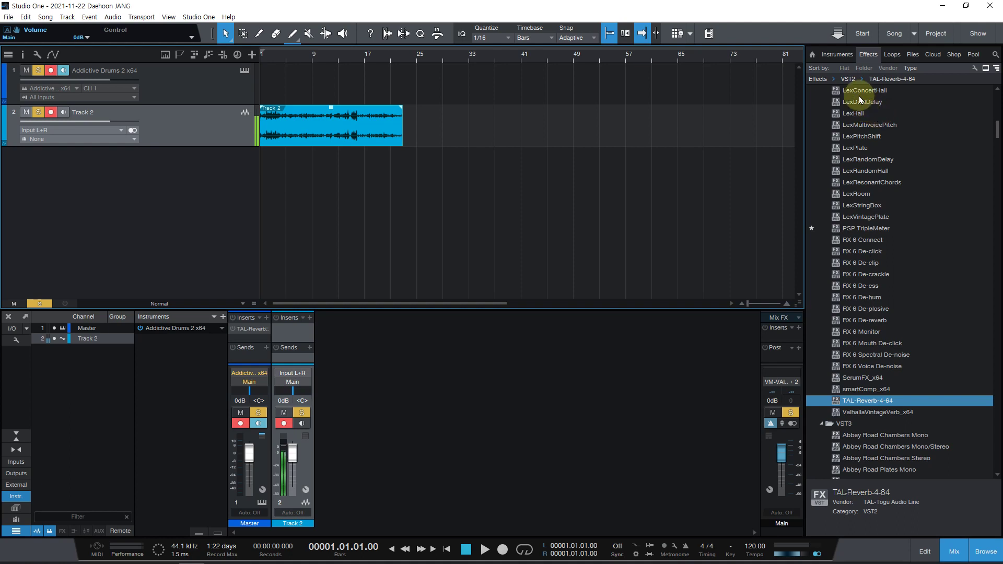
- View the Ample Sound group among the available instruments, and return to the list of effects
click(833, 54)
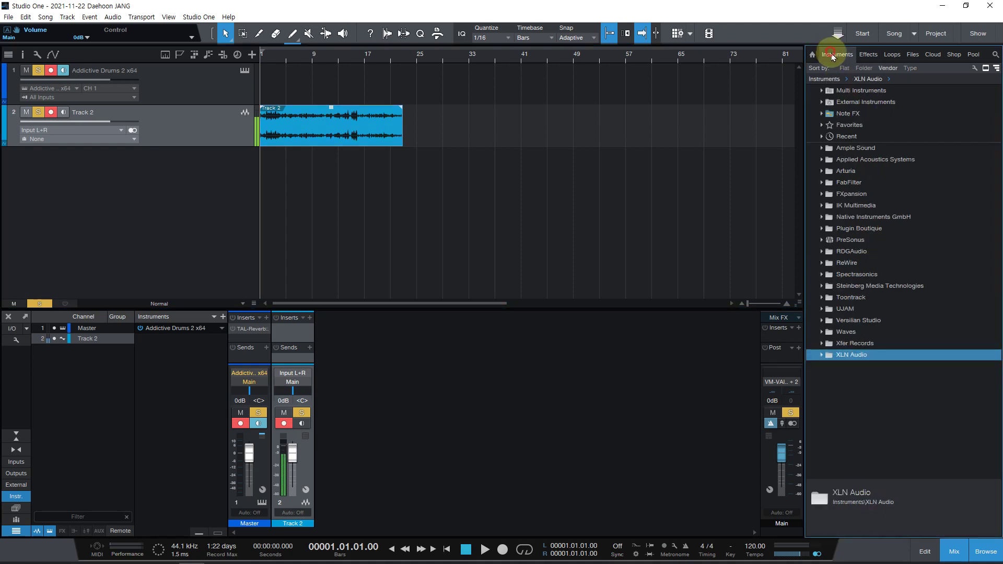
click(822, 148)
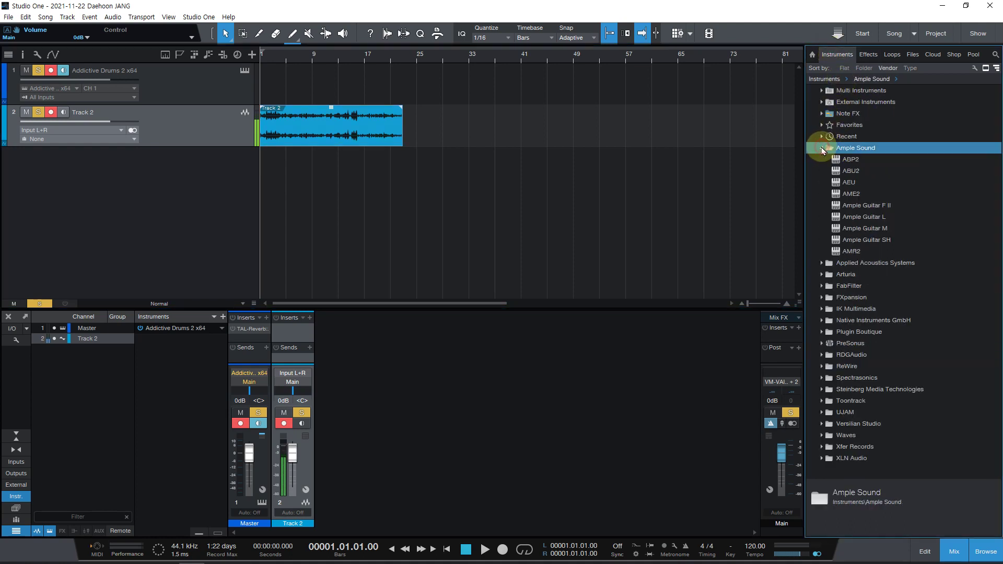
click(868, 55)
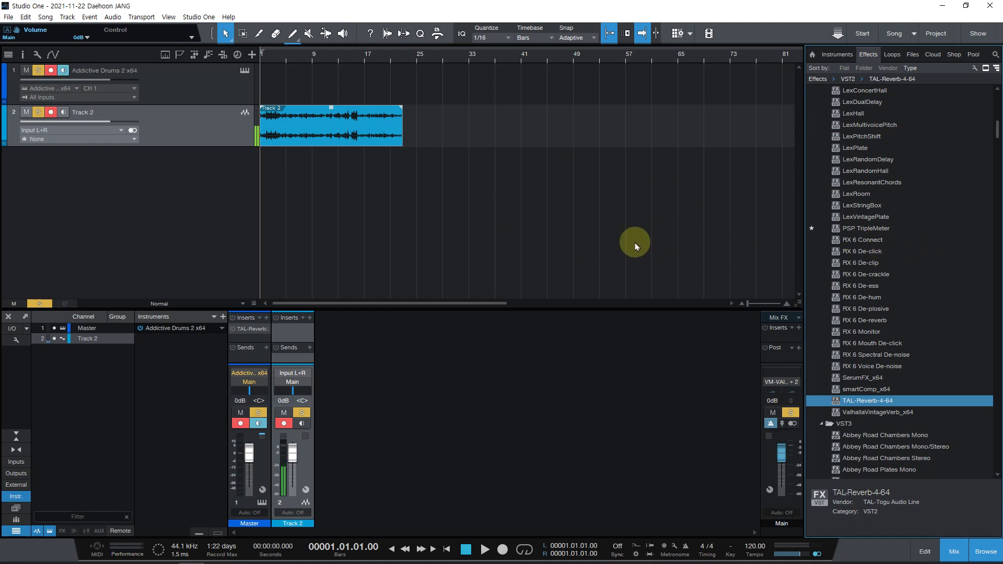
- Select the Addictive Drums 2 track, open its instrument interface and turn the Room knob fully down
click(471, 440)
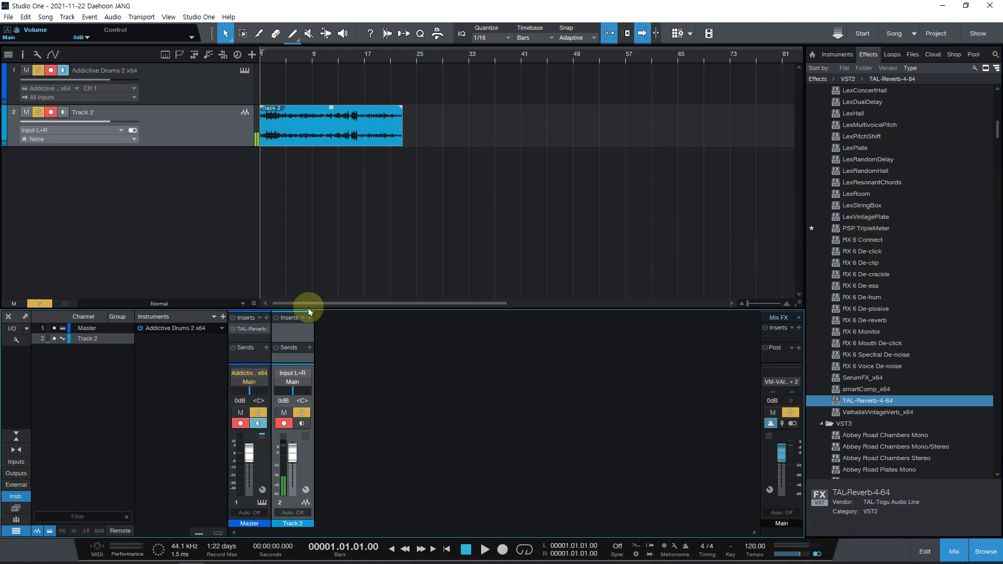
click(253, 328)
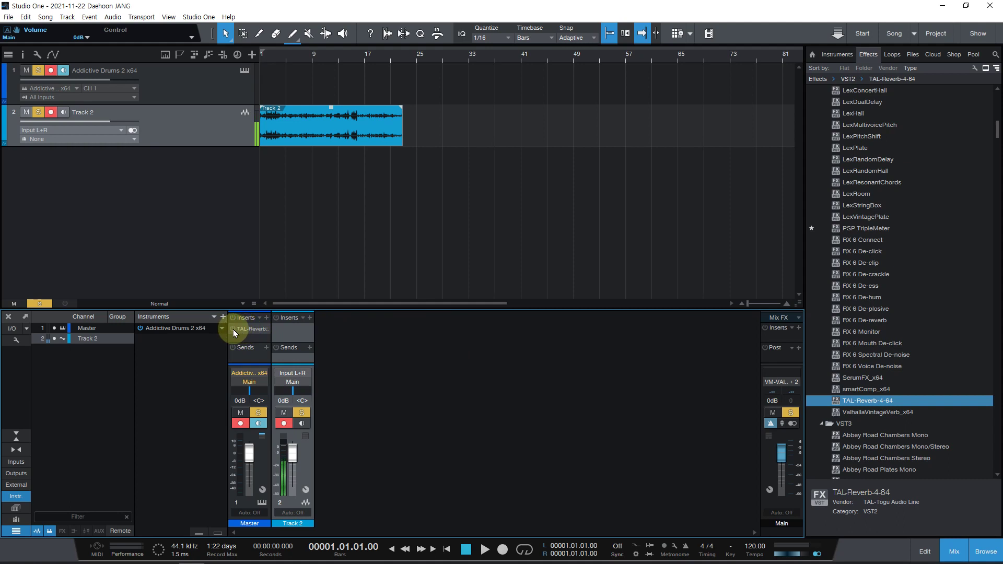
click(191, 83)
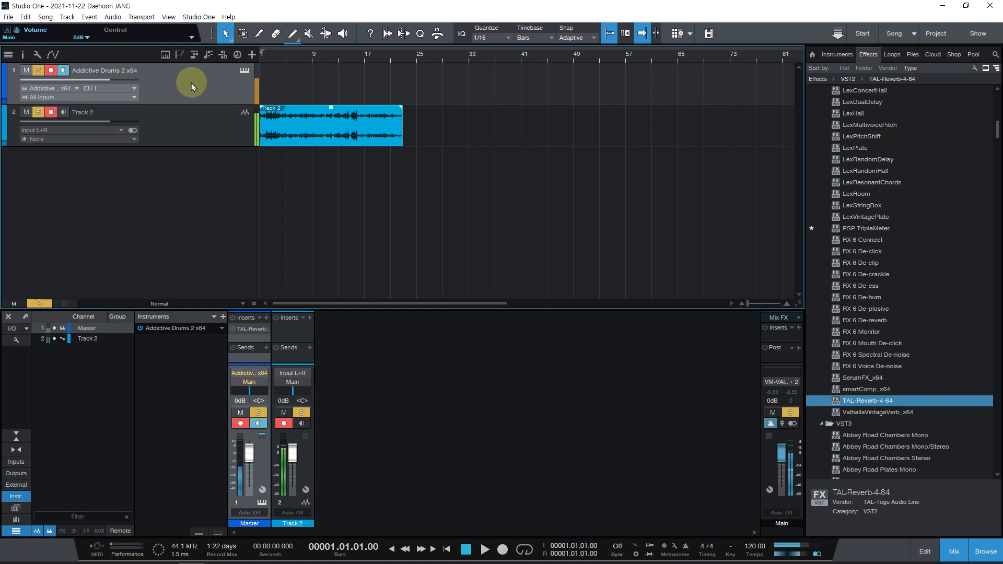
click(243, 76)
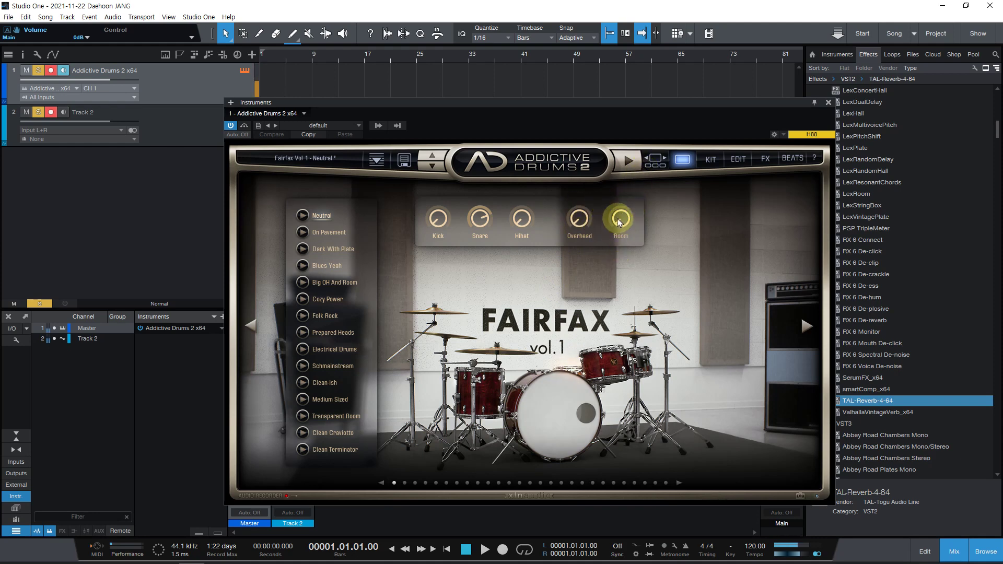
drag(620, 218, 614, 248)
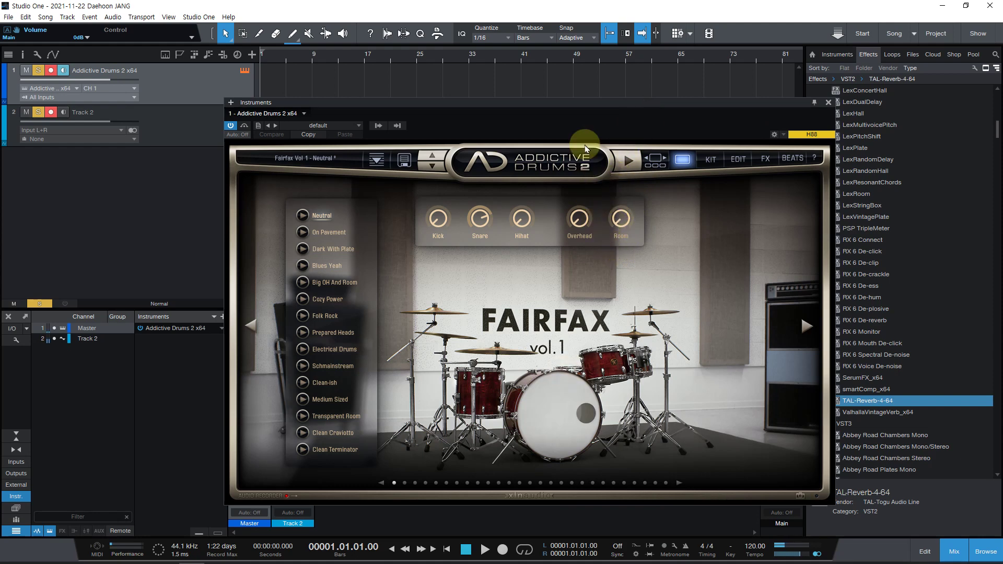
- Load the Dark Small preset from TAL's Short group in the Master channel's TAL-Reverb-4 insert, and compare the drums with it bypassed and active
drag(571, 105, 697, 24)
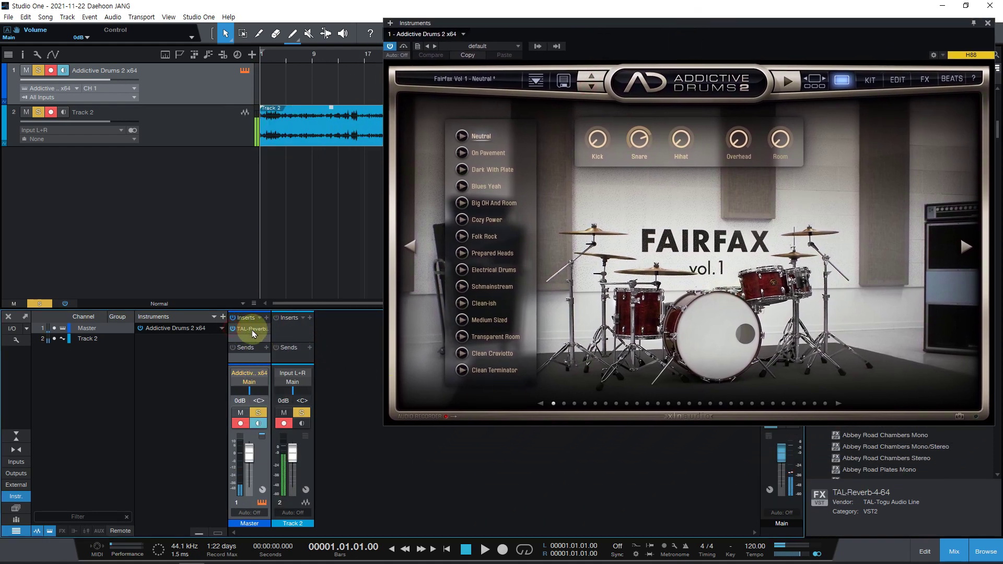
click(253, 328)
drag(691, 284, 568, 179)
click(548, 223)
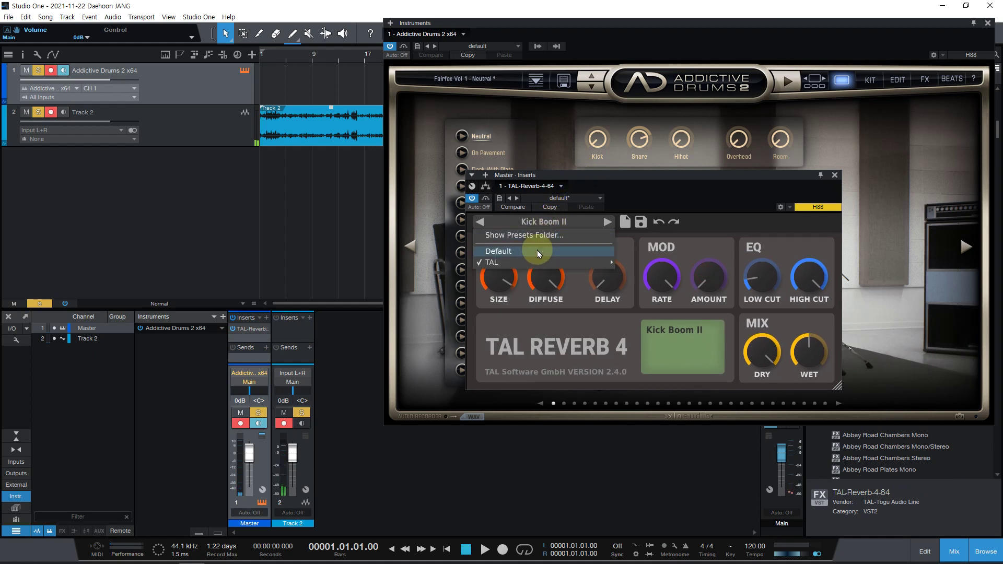
mouse_move(600, 262)
mouse_move(650, 297)
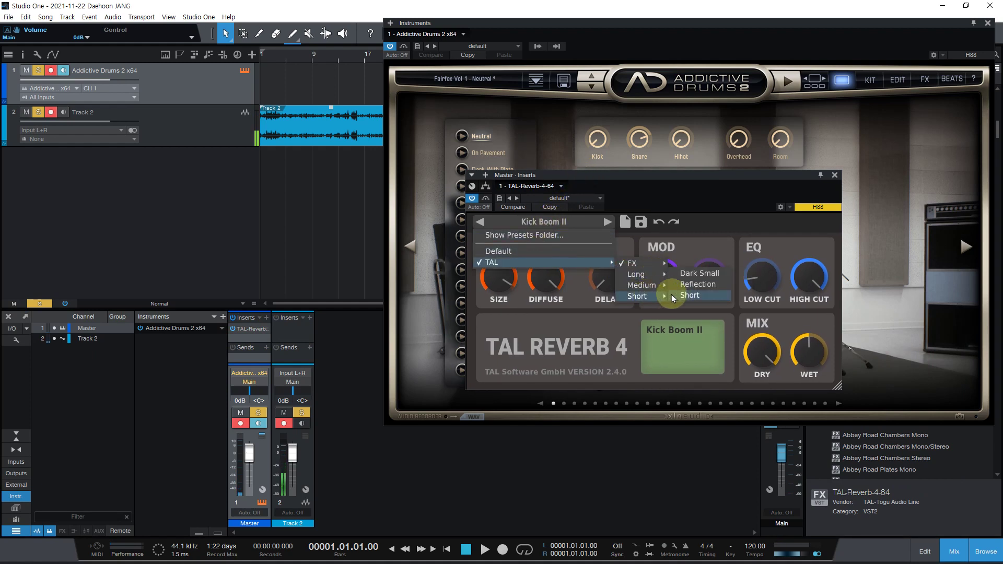
click(695, 273)
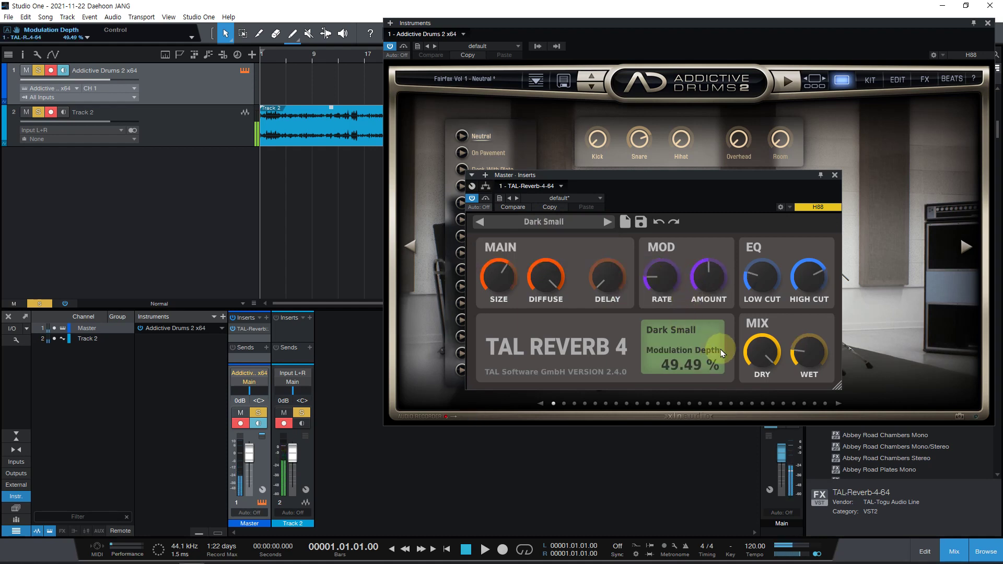
click(232, 329)
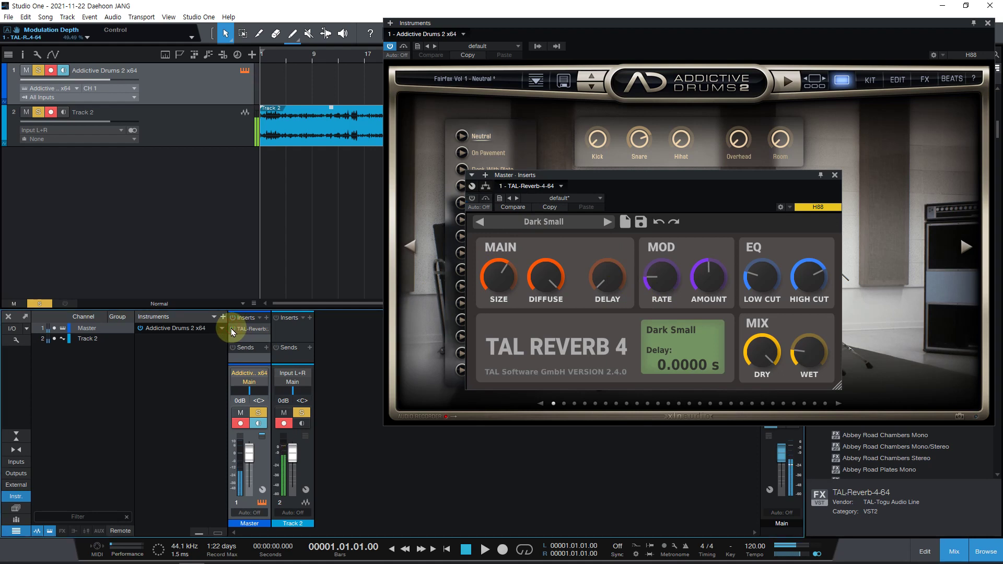
click(233, 329)
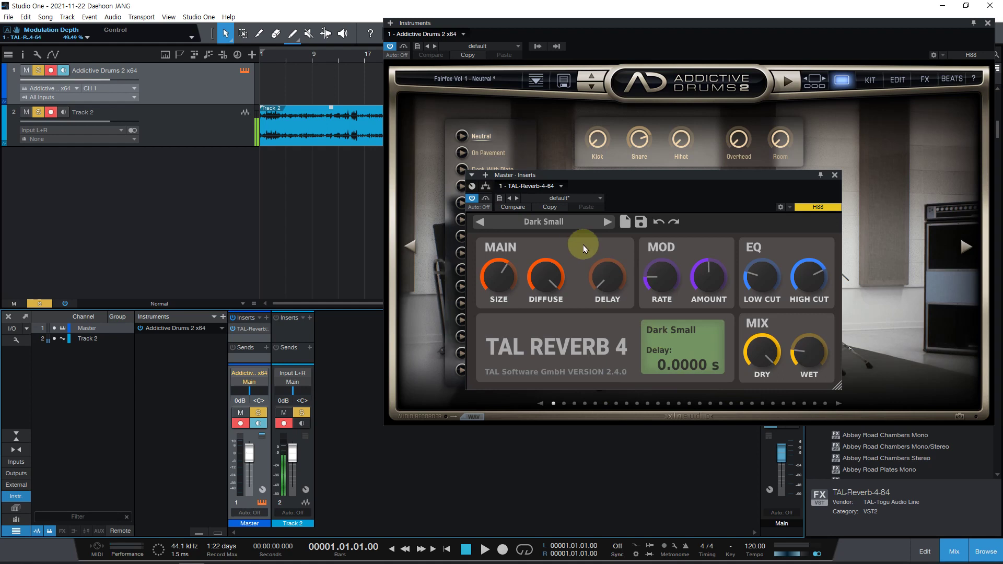
- Browse the FX and Long groups of TAL presets, and load the Short preset from the Short group in TAL-Reverb-4
click(566, 223)
mouse_move(549, 265)
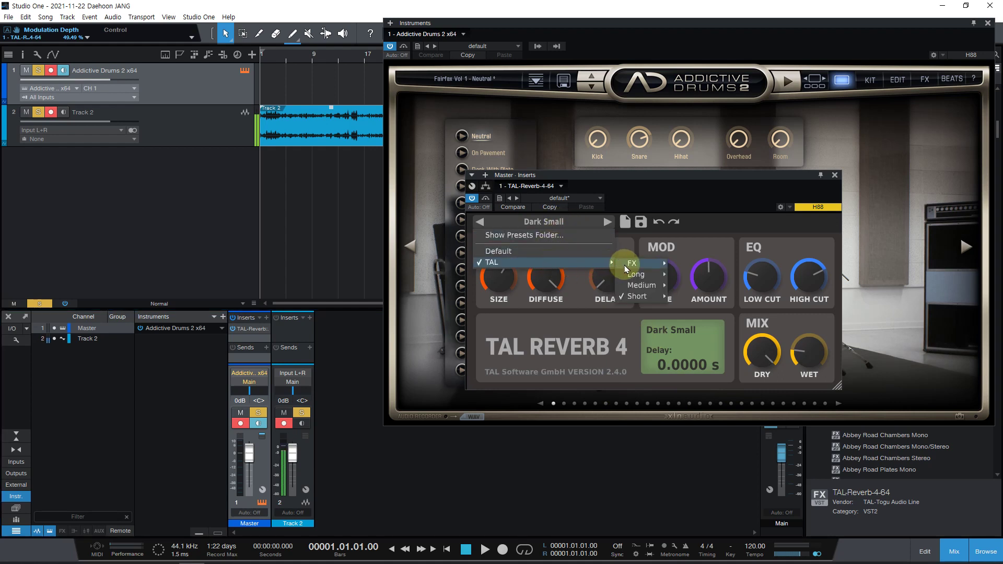
mouse_move(626, 269)
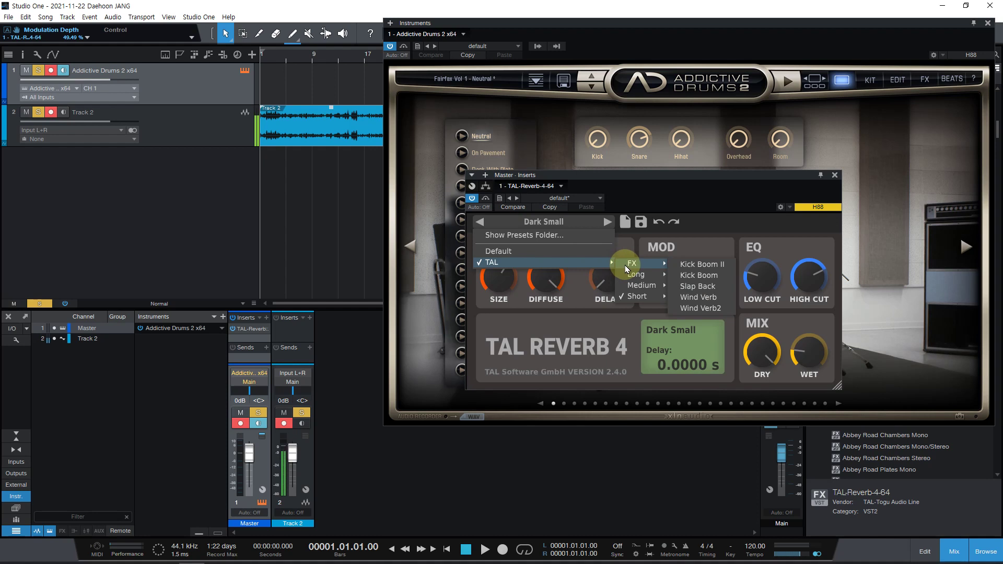
mouse_move(629, 289)
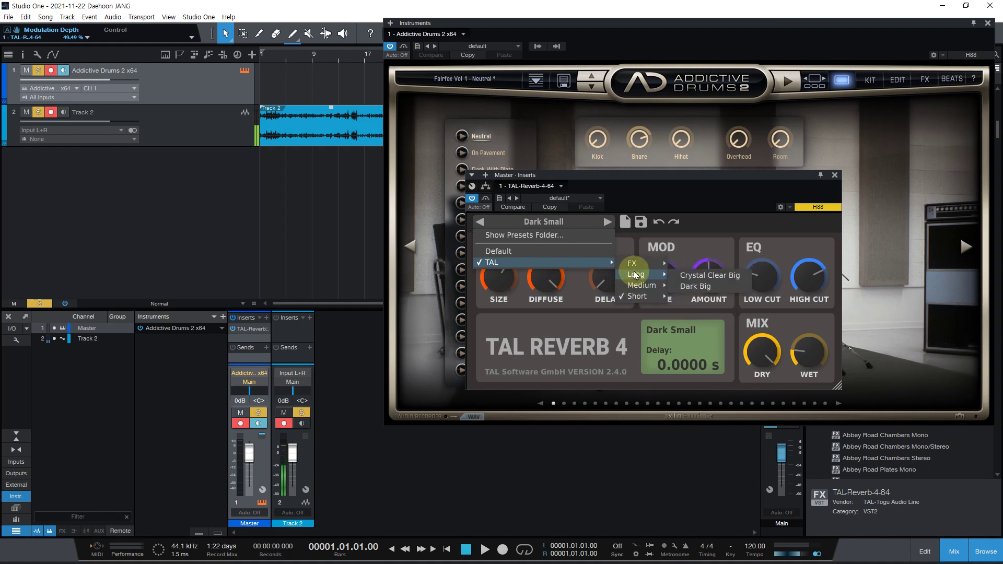
click(636, 296)
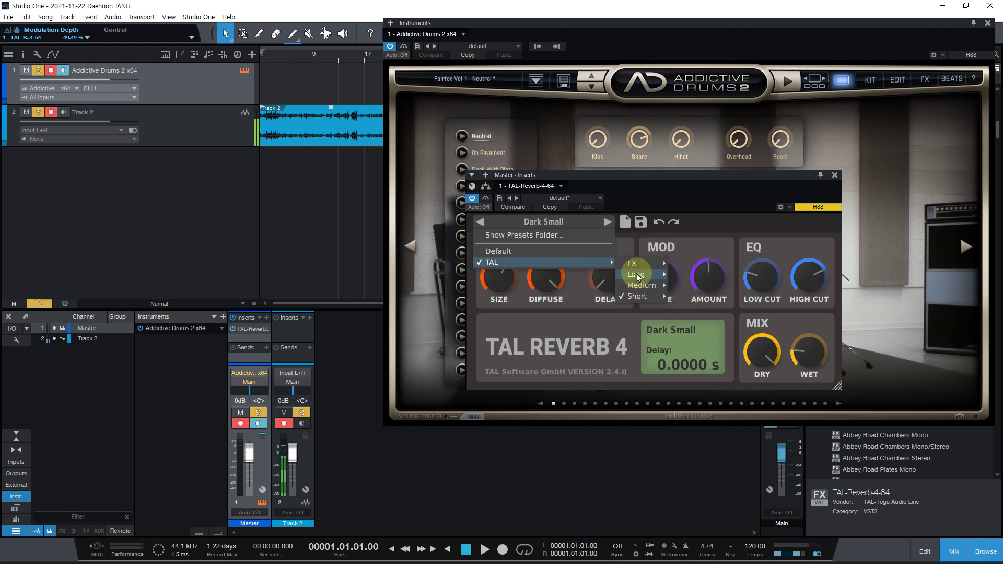
click(637, 297)
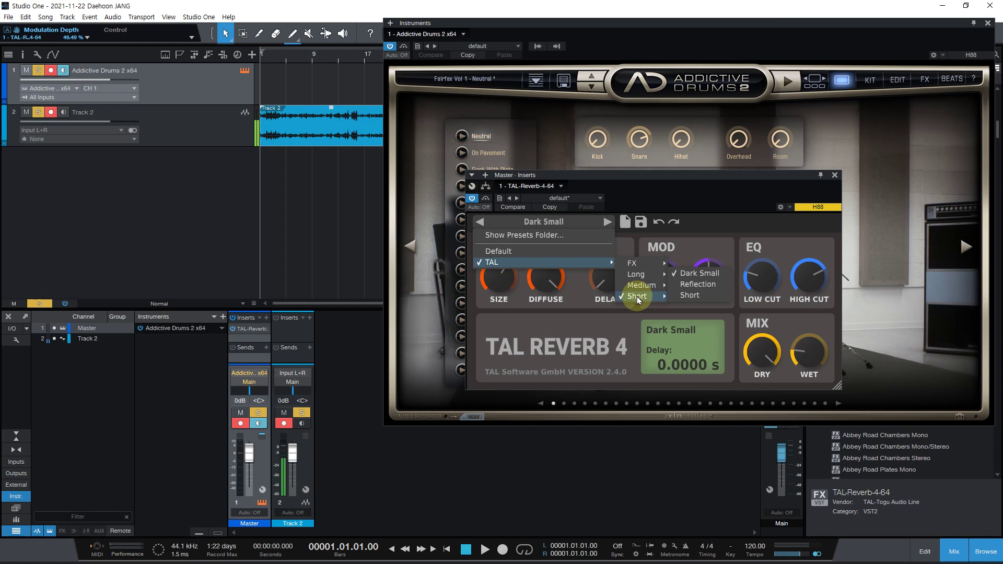
click(685, 297)
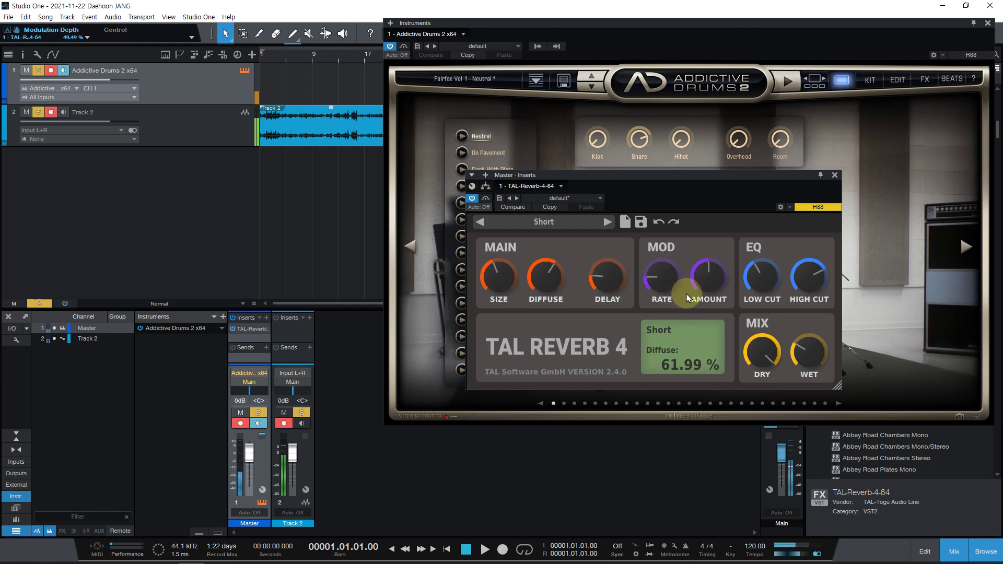
click(602, 255)
- Load the Dark Big preset from TAL's Long group in TAL-Reverb-4
click(582, 222)
mouse_move(582, 265)
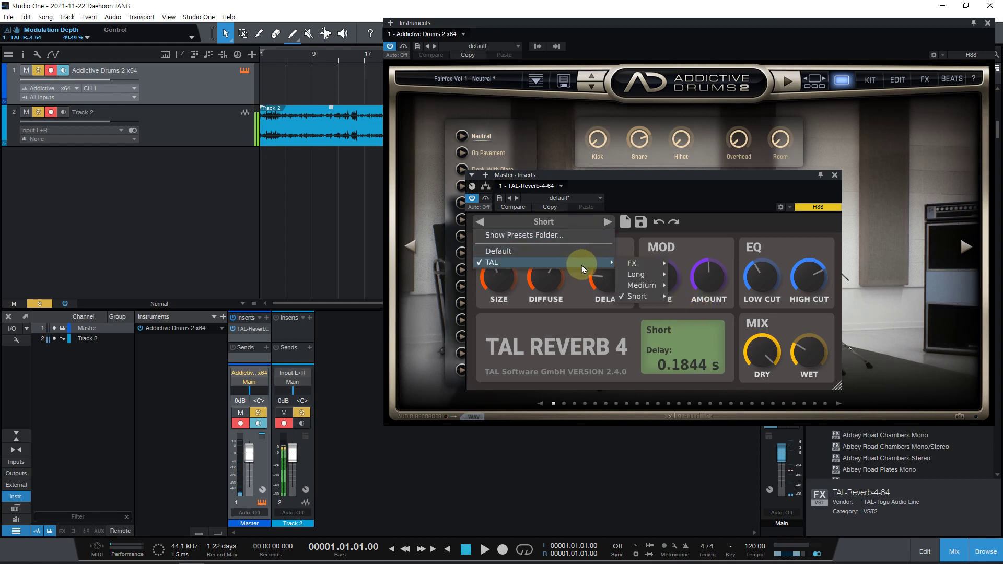
mouse_move(645, 276)
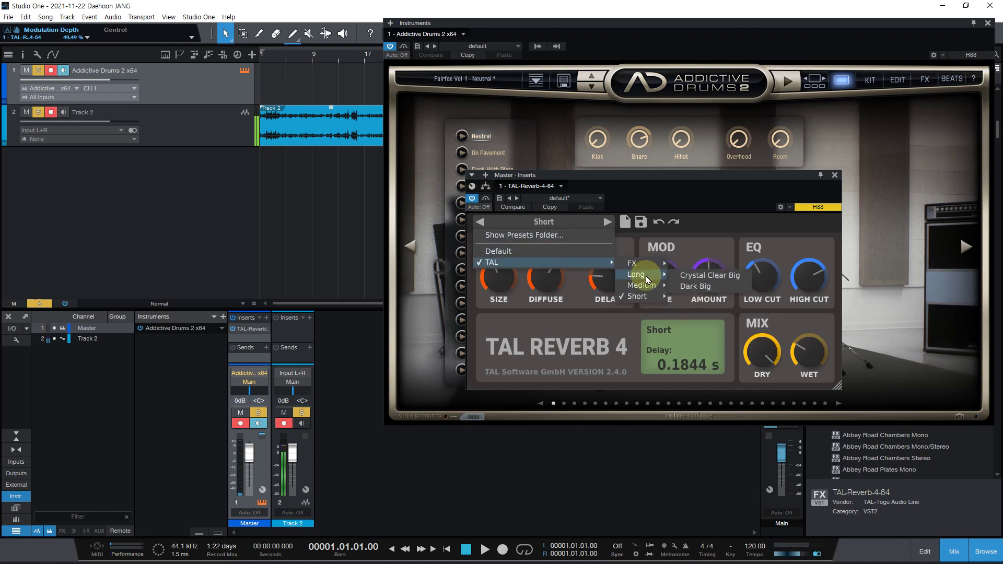
click(692, 287)
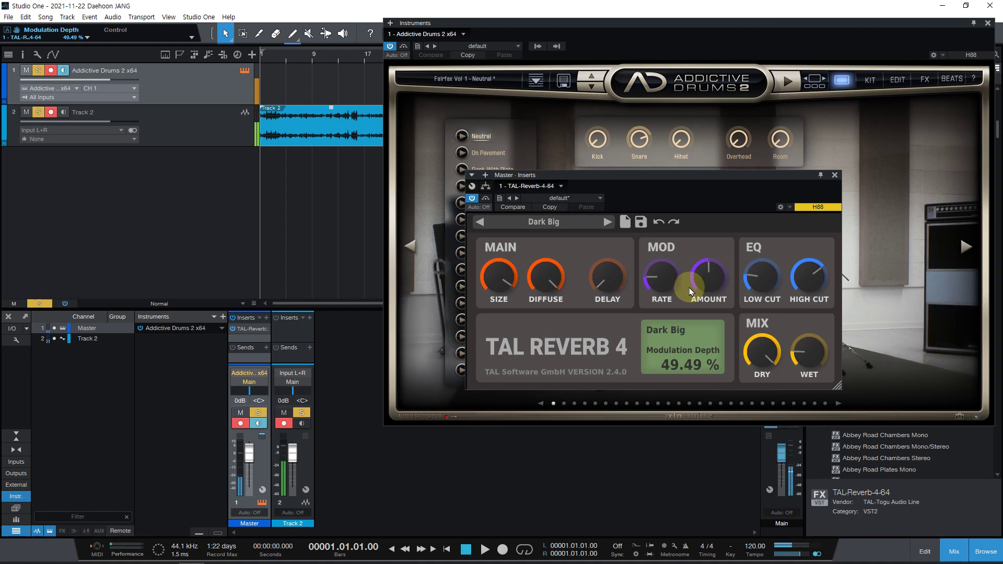
- Load the Kick Boom II preset from TAL's FX group in TAL-Reverb-4
click(565, 225)
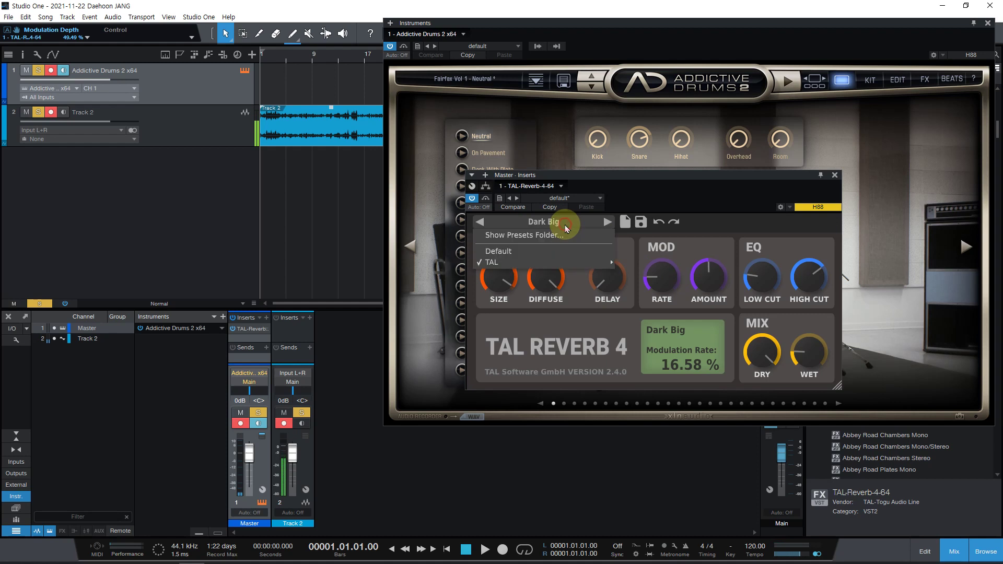
mouse_move(561, 260)
mouse_move(633, 277)
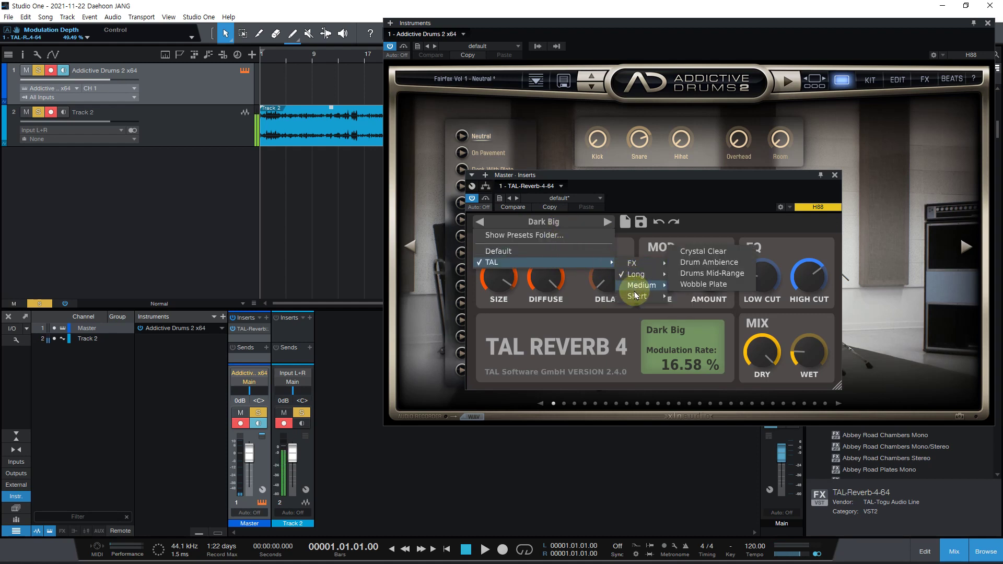
mouse_move(636, 297)
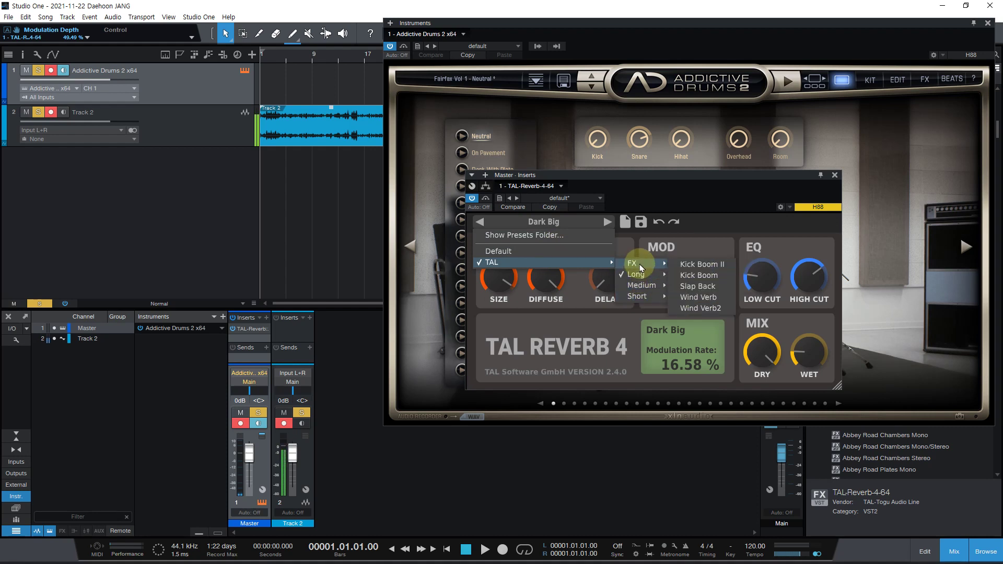
click(696, 264)
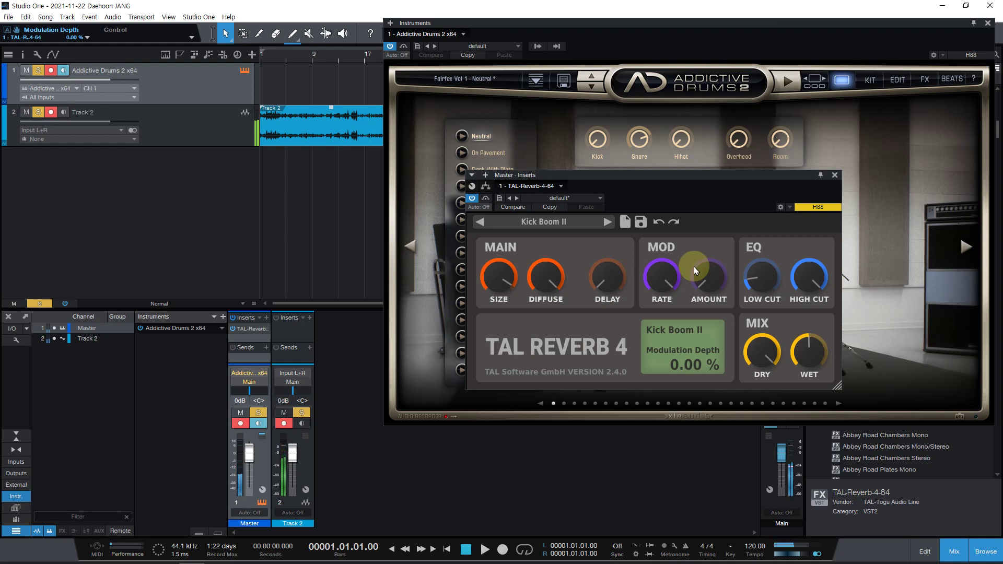
mouse_move(677, 264)
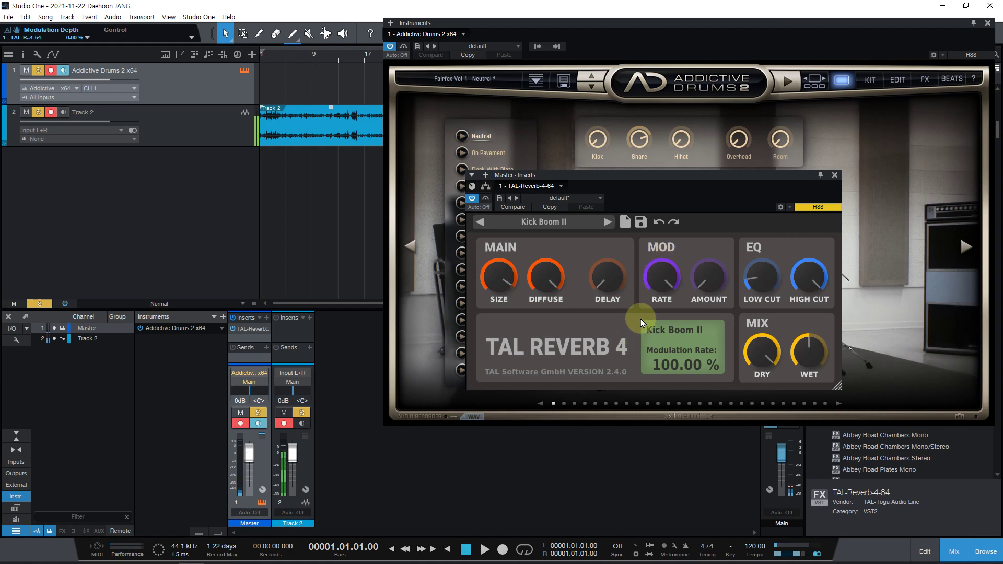
click(568, 228)
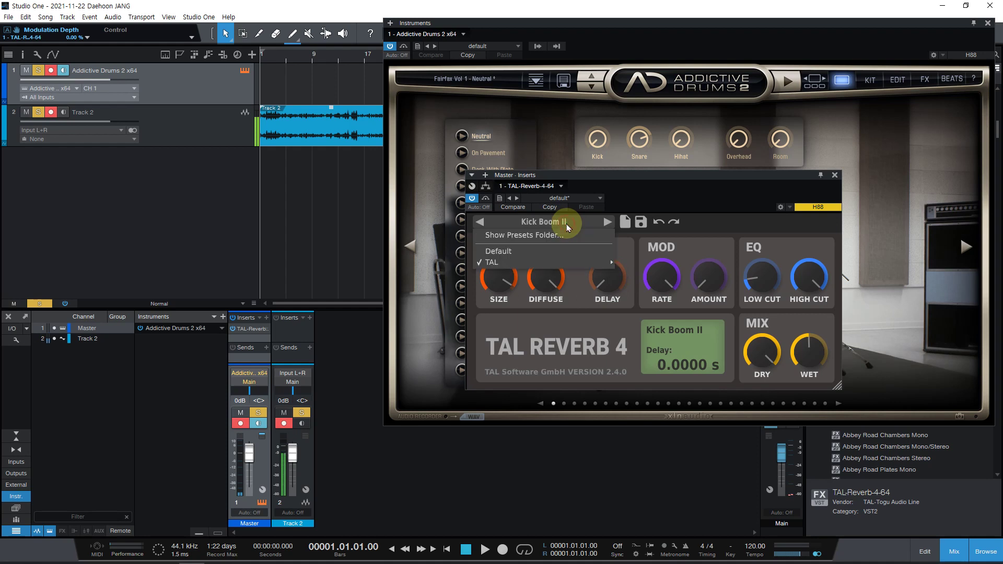
mouse_move(631, 278)
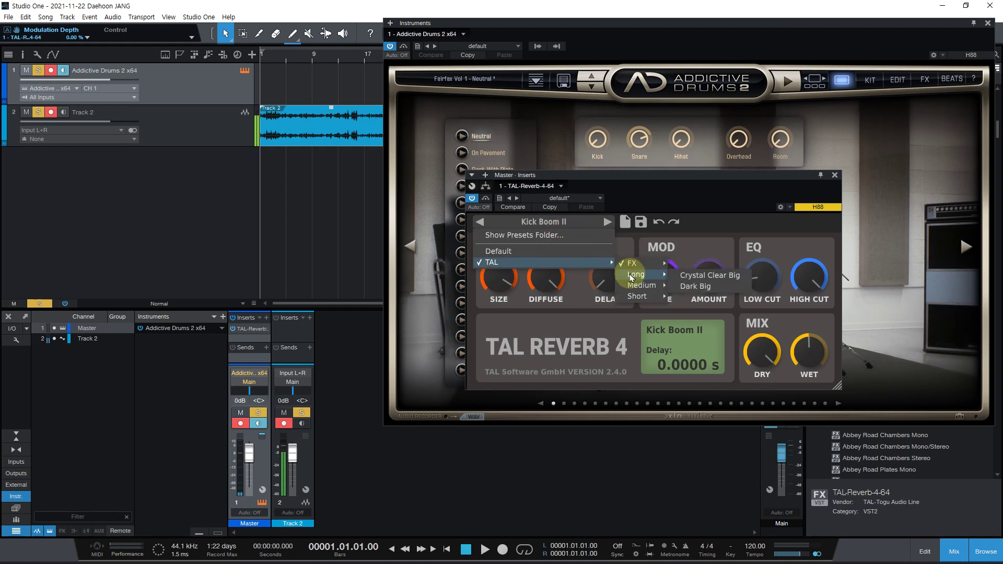
click(663, 461)
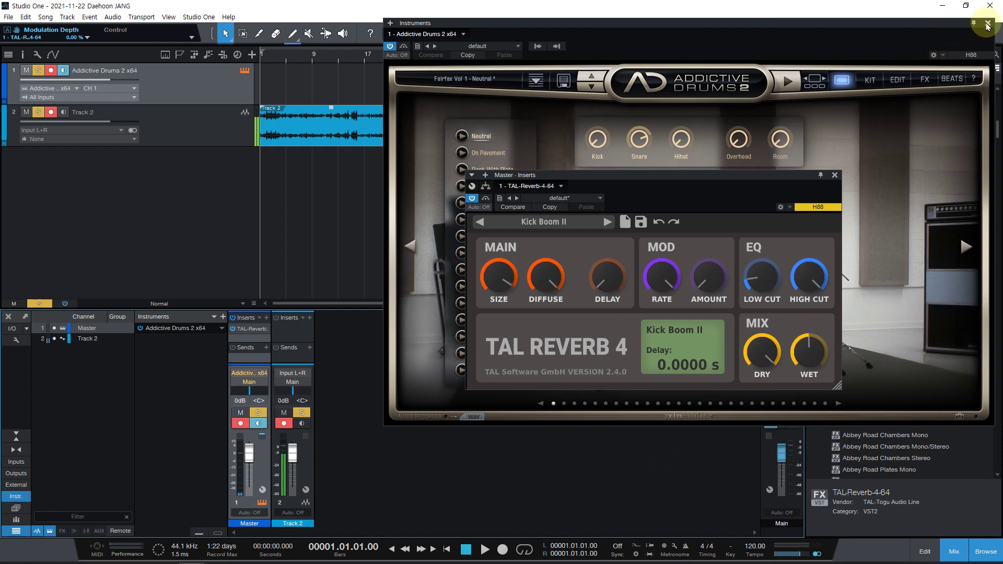
- Move the Addictive Drums 2 and TAL-Reverb-4 windows off the effects browser, and list the Favorites group down to FabFilter Pro-R
drag(944, 25, 705, 24)
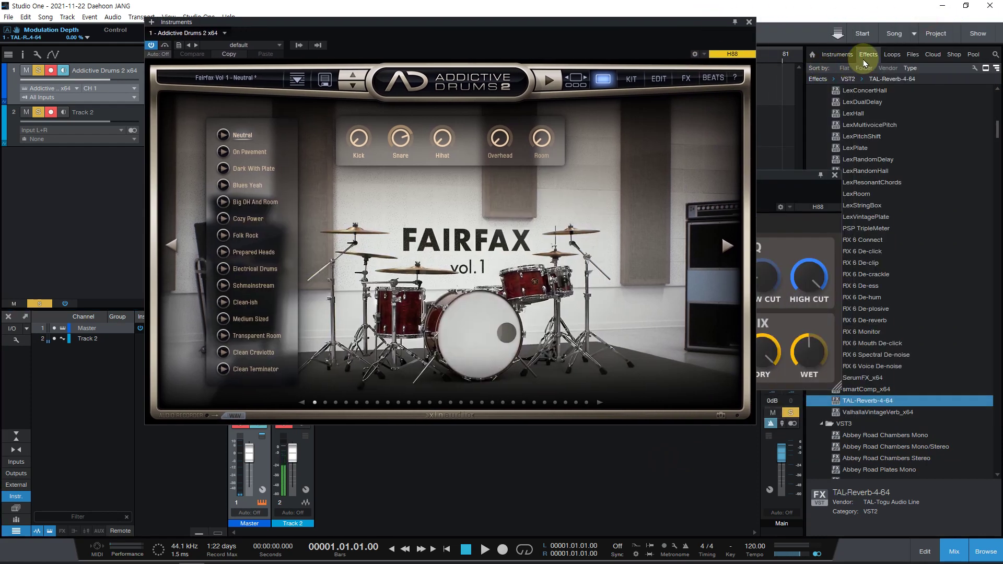
drag(794, 174, 754, 172)
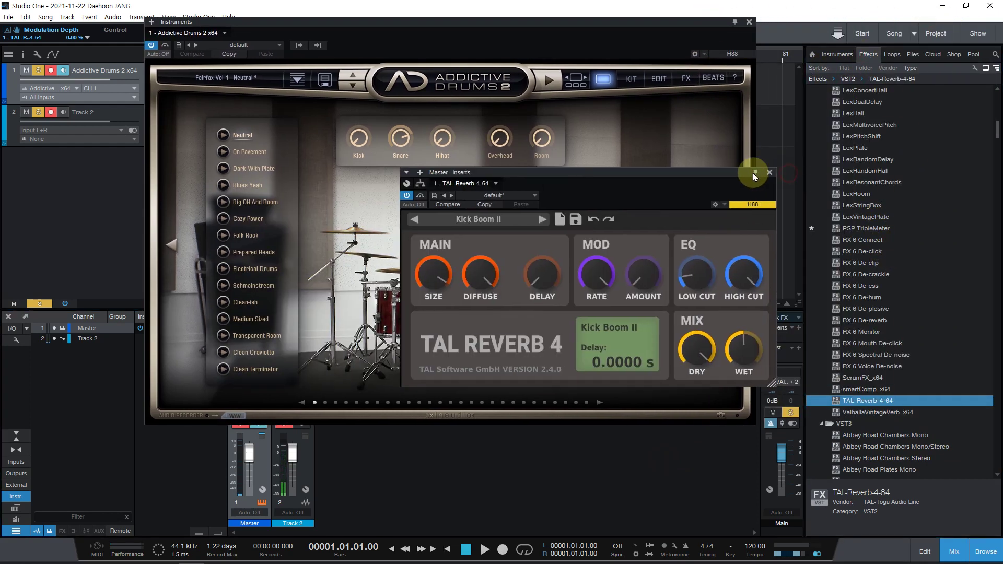
drag(996, 130, 998, 62)
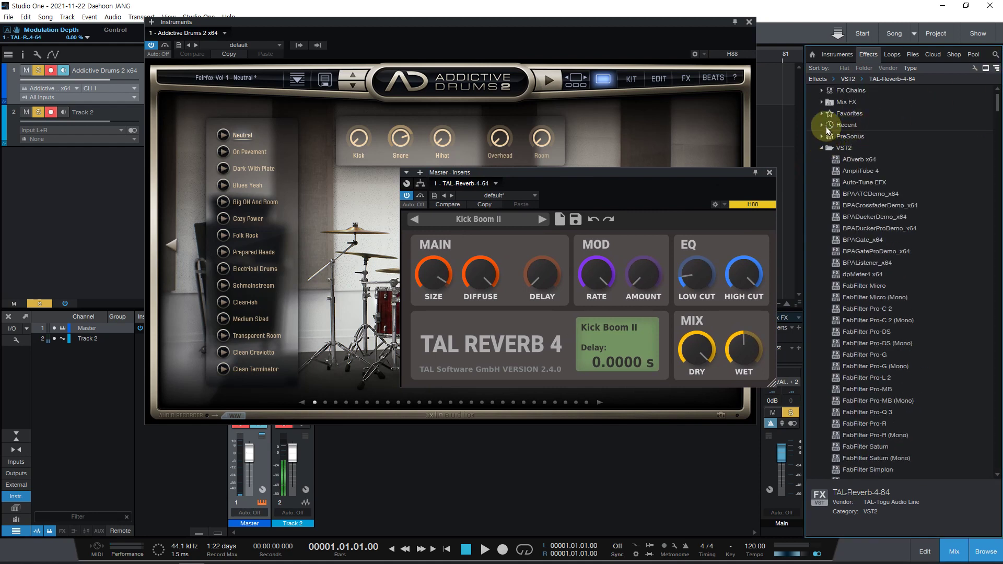
click(821, 115)
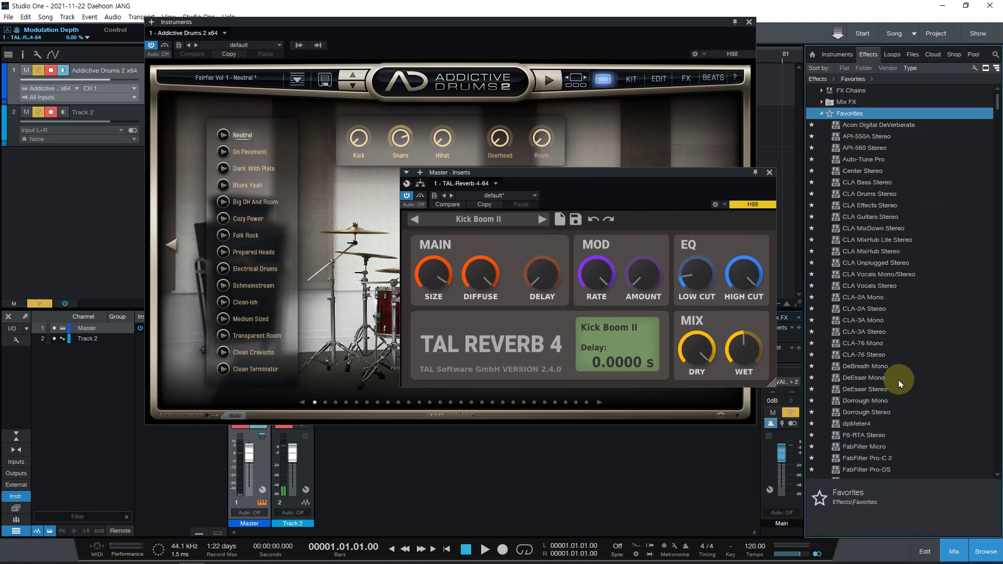
scroll(907, 366, down, 4)
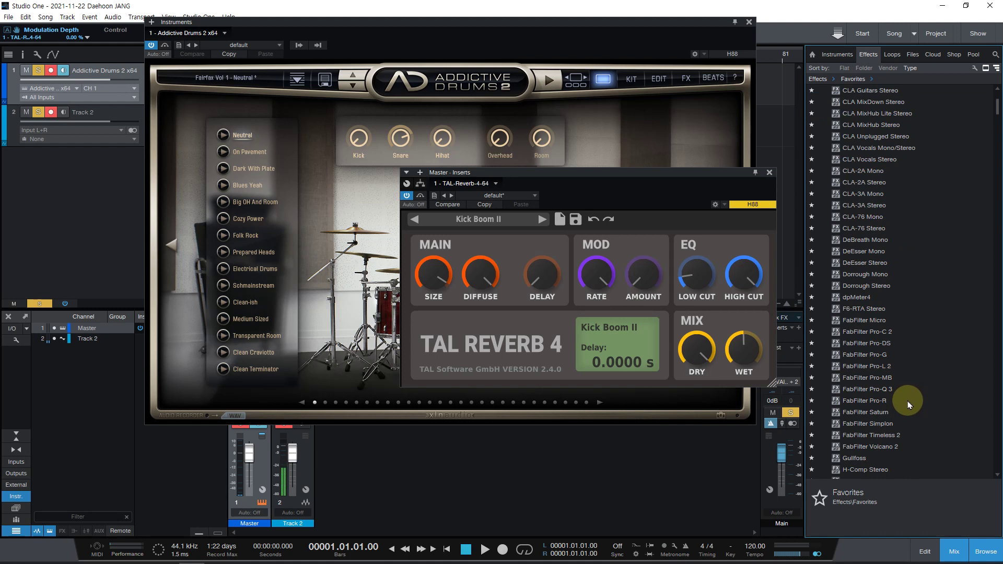
- Close the Addictive Drums 2 window, insert FabFilter Pro-R on the Master channel after TAL-Reverb-4 and move its window higher
click(749, 22)
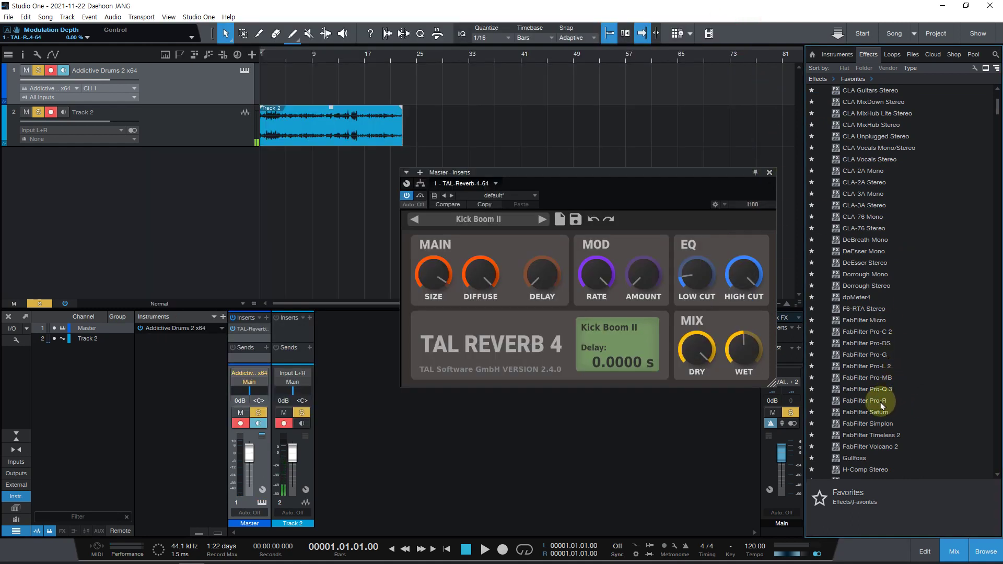
drag(882, 400, 249, 339)
drag(636, 173, 648, 74)
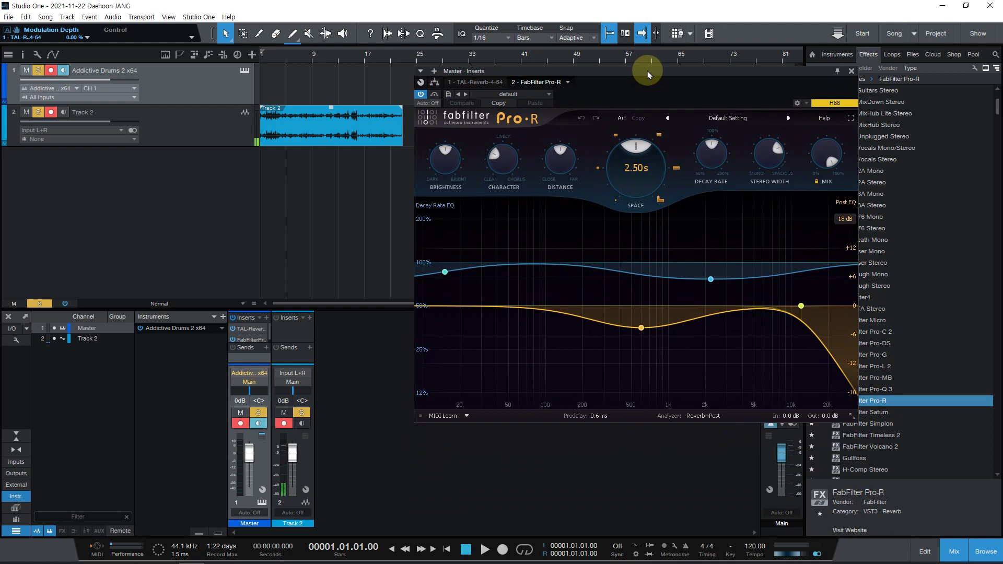
- Examine FabFilter Pro-R's preset categories, including Ambience, Small, Large and Very Large, without loading a preset
click(726, 118)
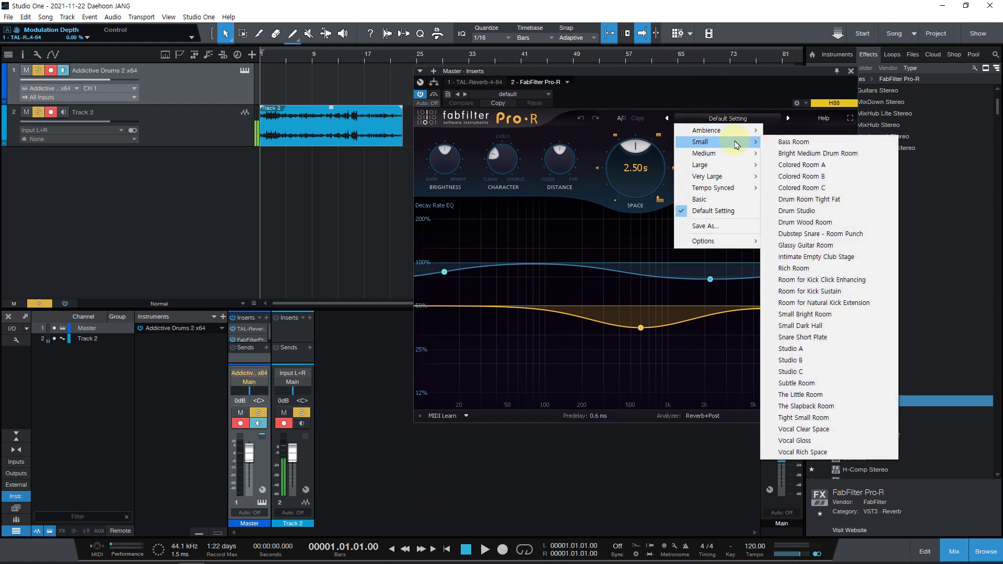
mouse_move(722, 168)
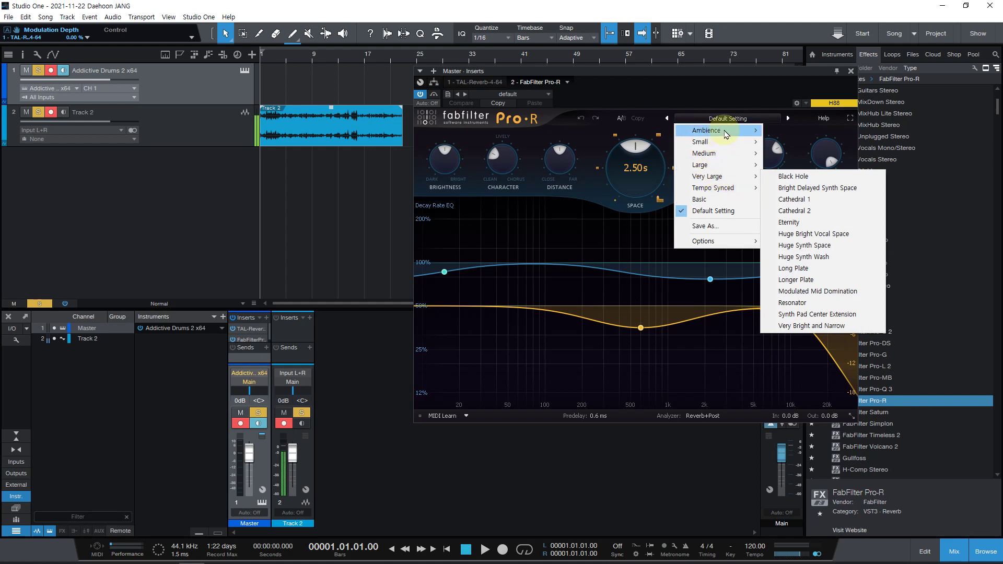
mouse_move(714, 148)
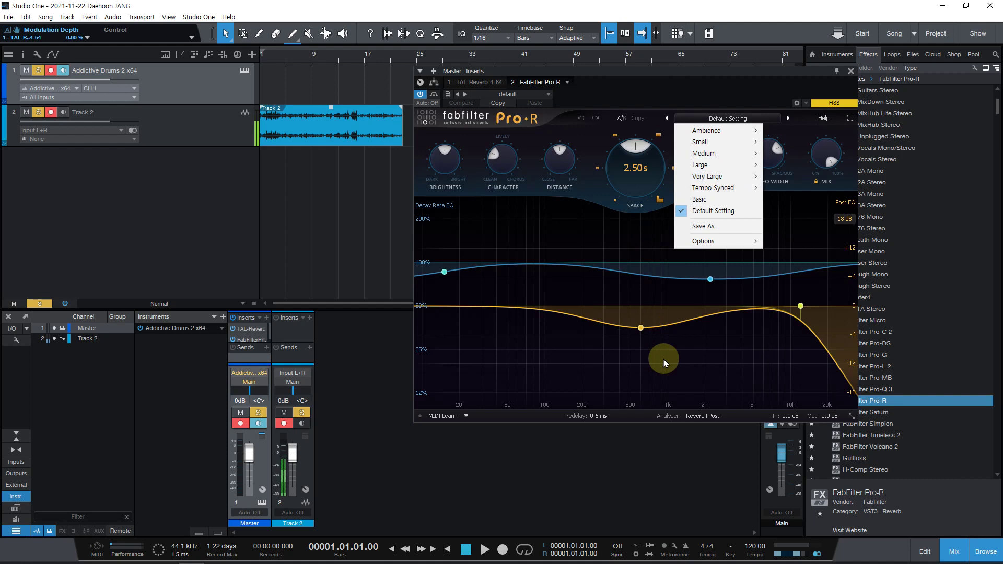
click(716, 76)
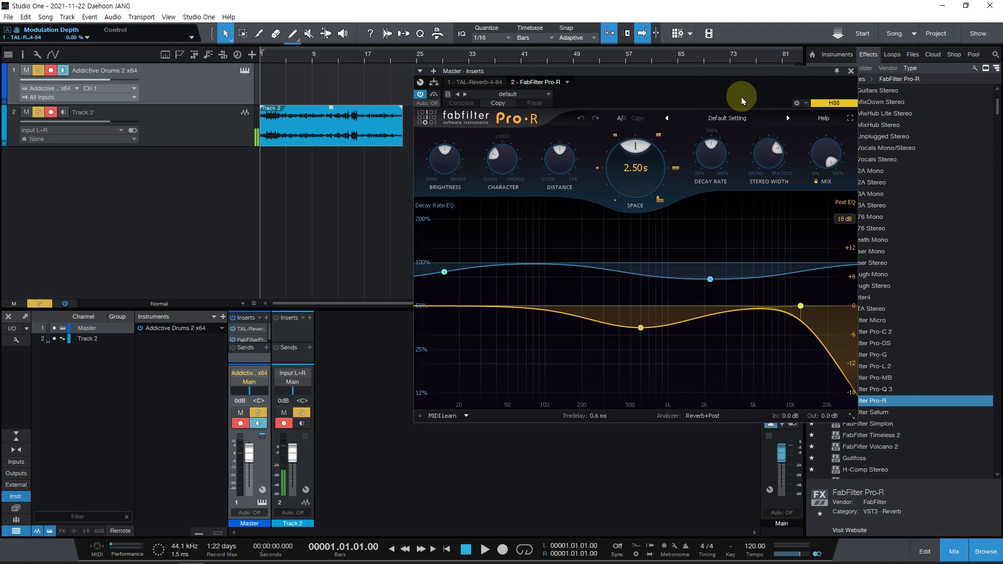
click(730, 119)
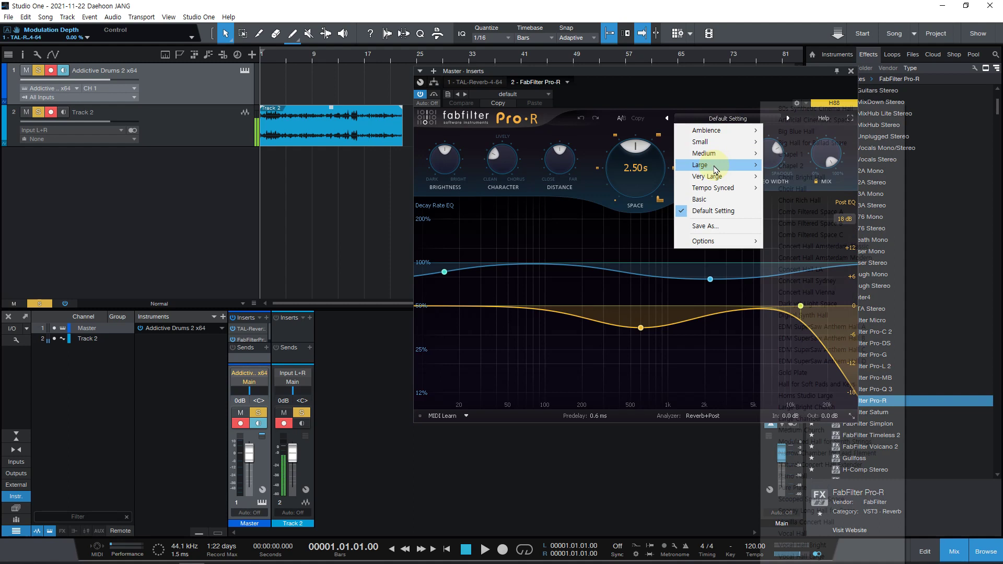
click(715, 171)
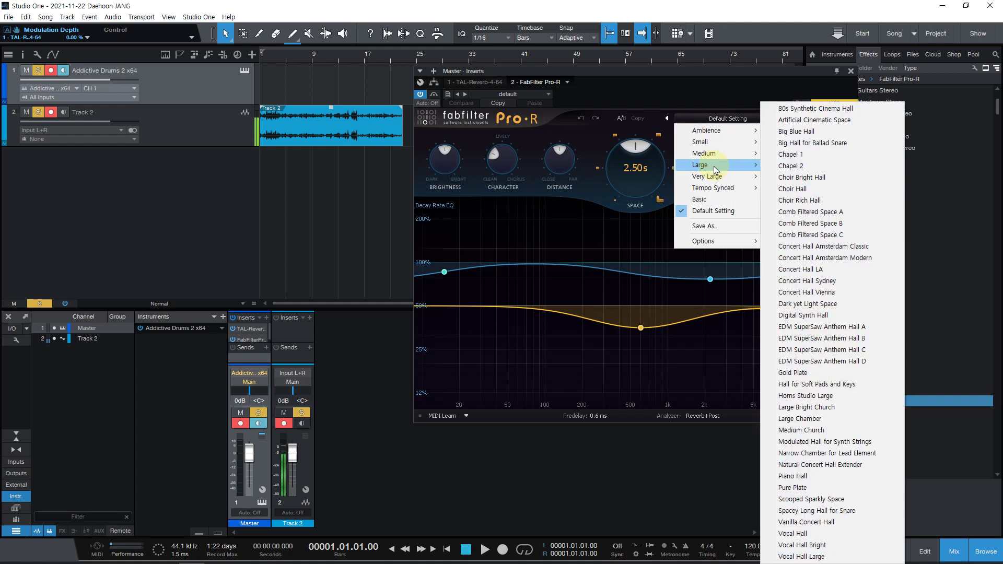
mouse_move(713, 150)
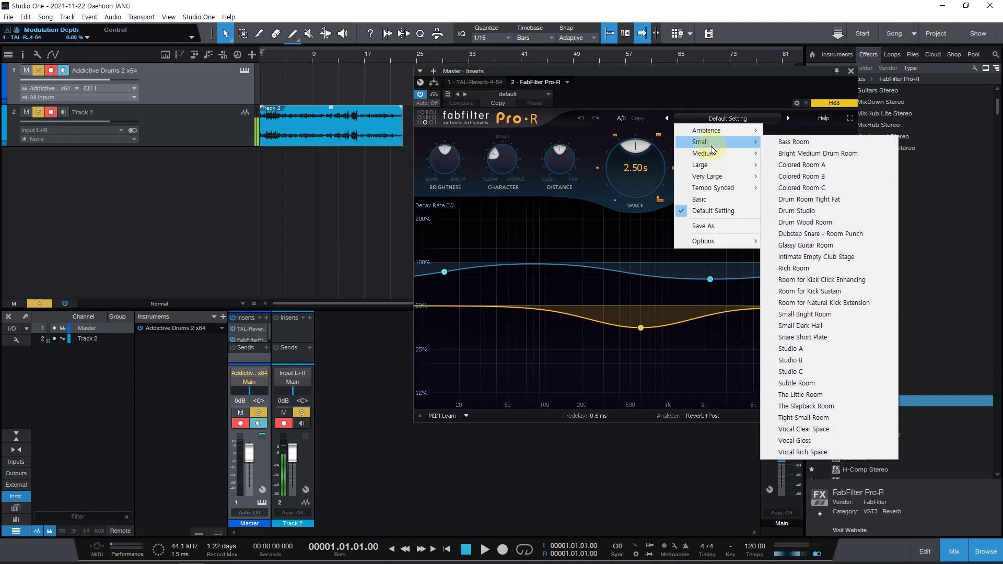
click(569, 473)
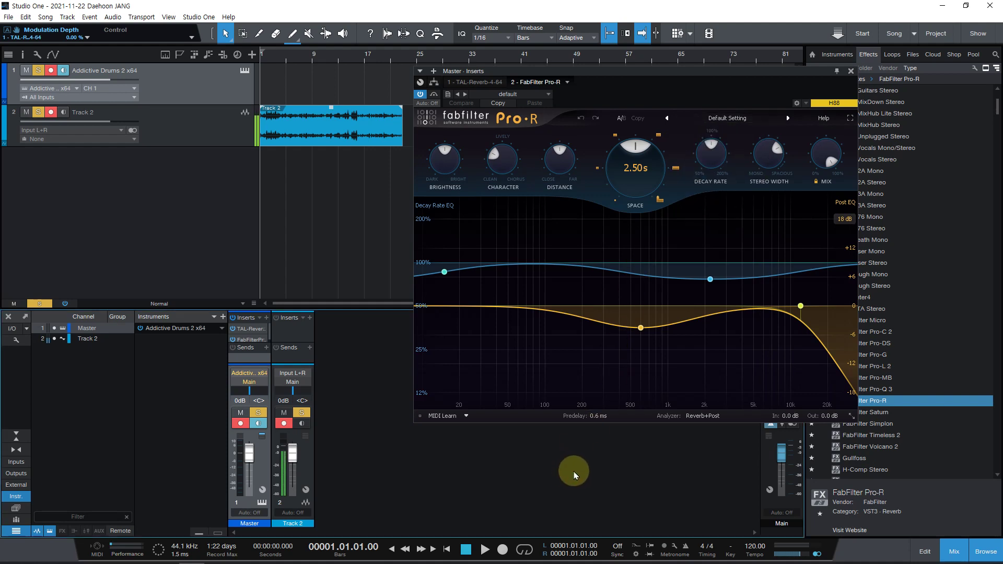
- Switch to the Edge window with the TAL Software page and open the KMU Music Art YouTube channel in a new tab
mouse_move(498, 557)
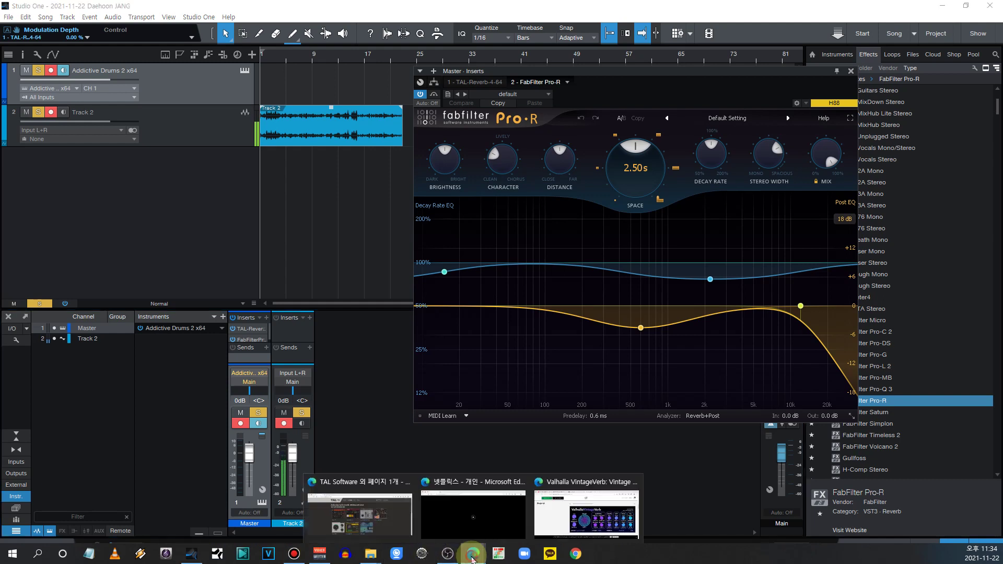
click(394, 528)
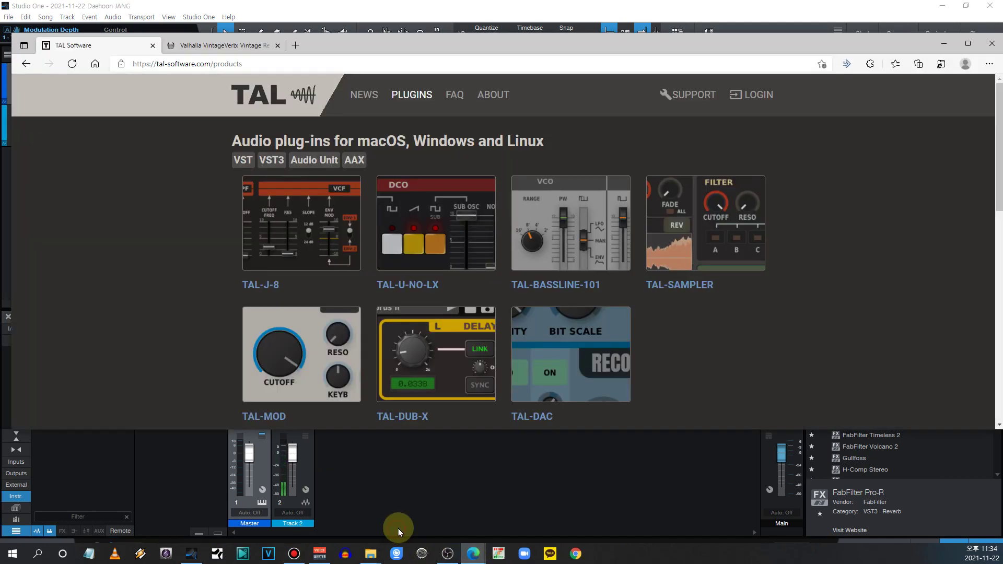
mouse_move(465, 559)
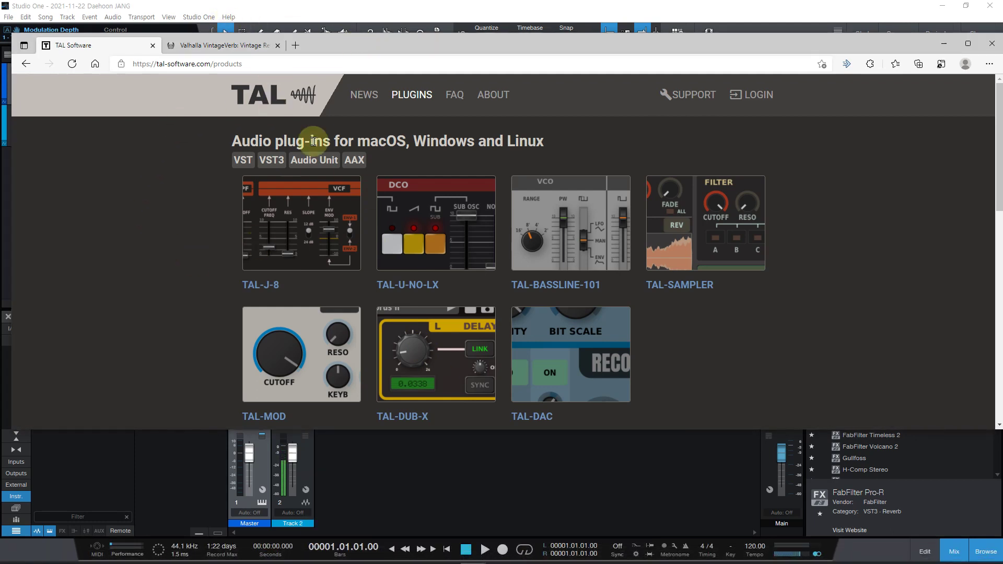
click(296, 46)
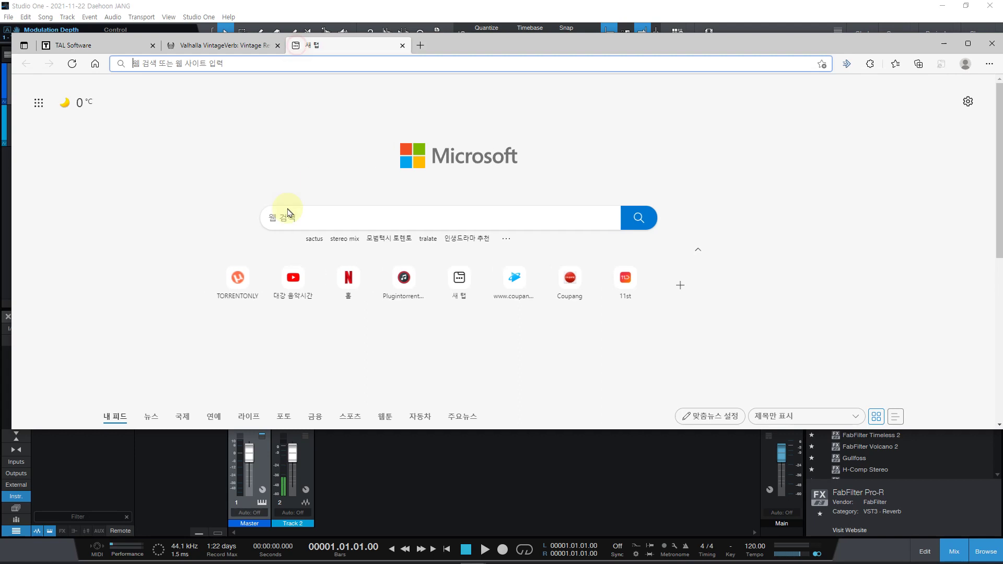
click(341, 285)
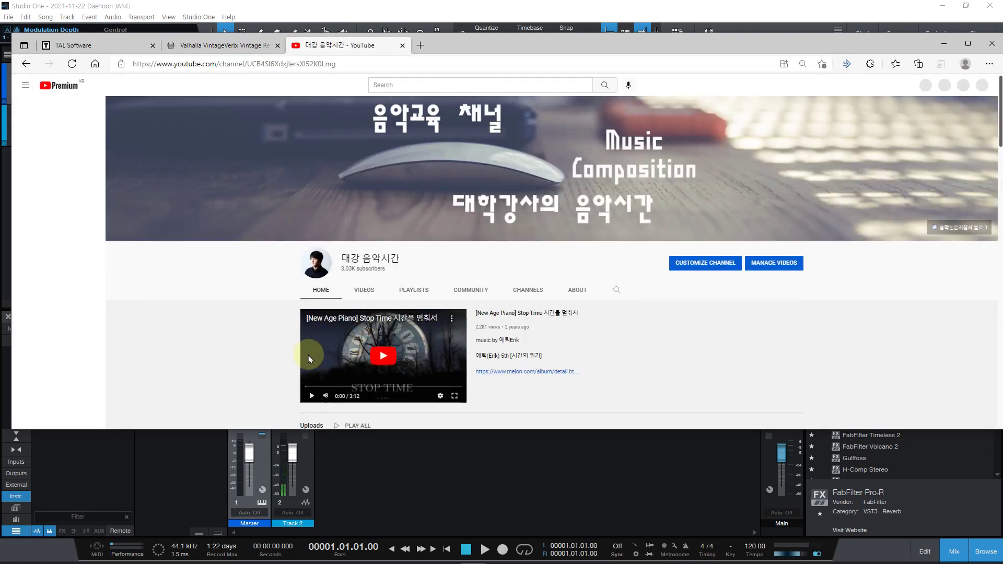
click(64, 359)
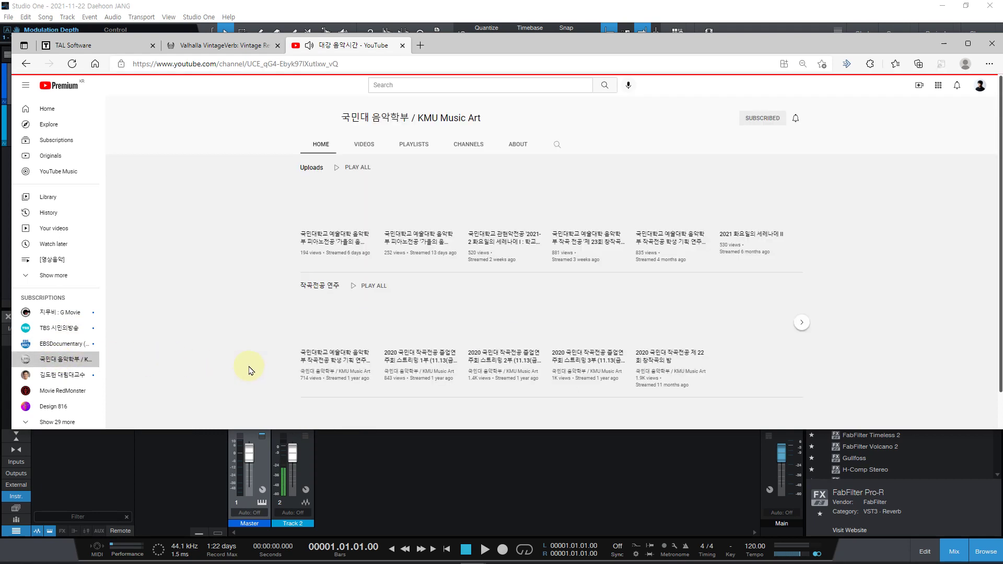
- Play the channel's 2021-2 화요일의 세레나데 I concert video, skip ahead to about 1:04:50 and pause it
click(512, 200)
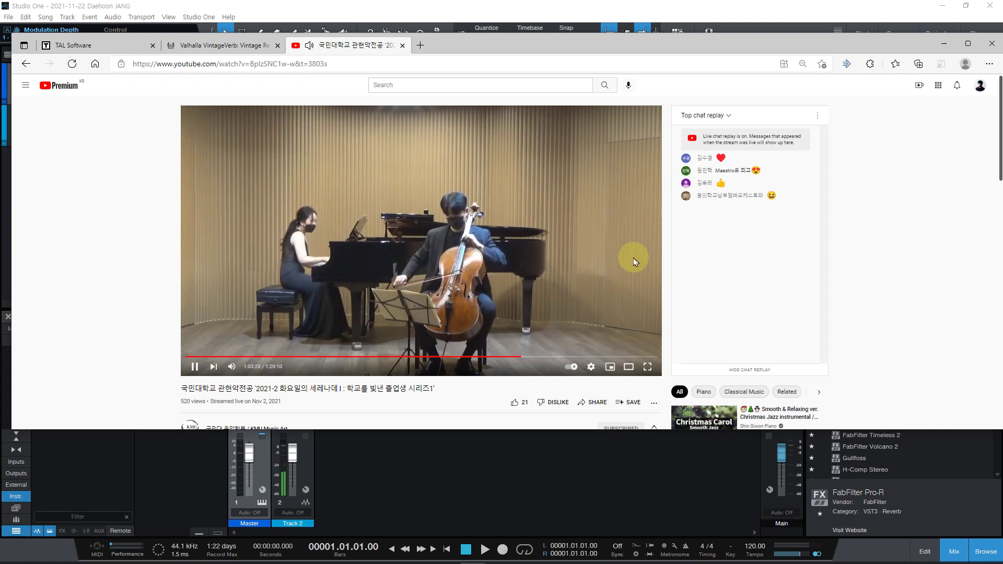
click(530, 357)
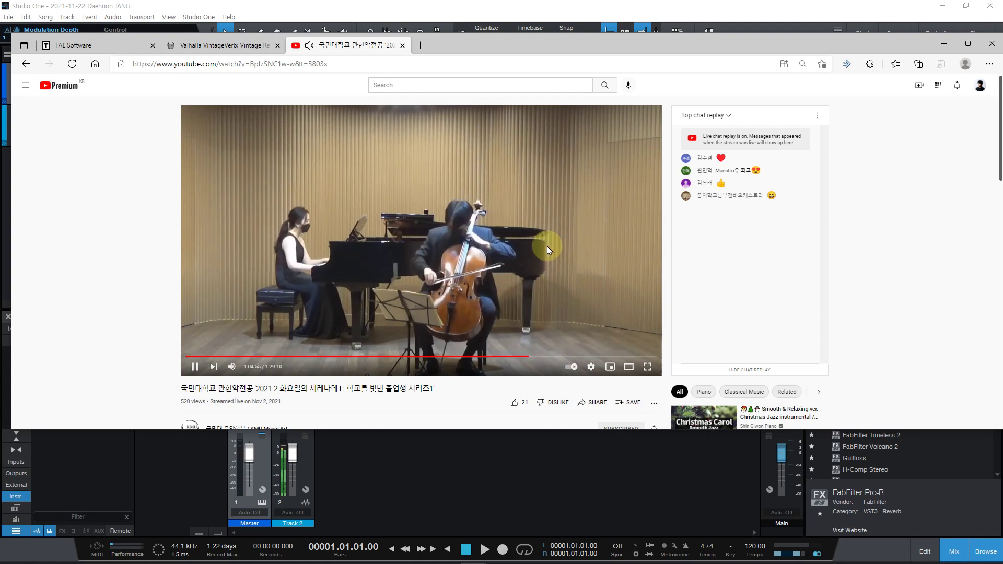
click(520, 309)
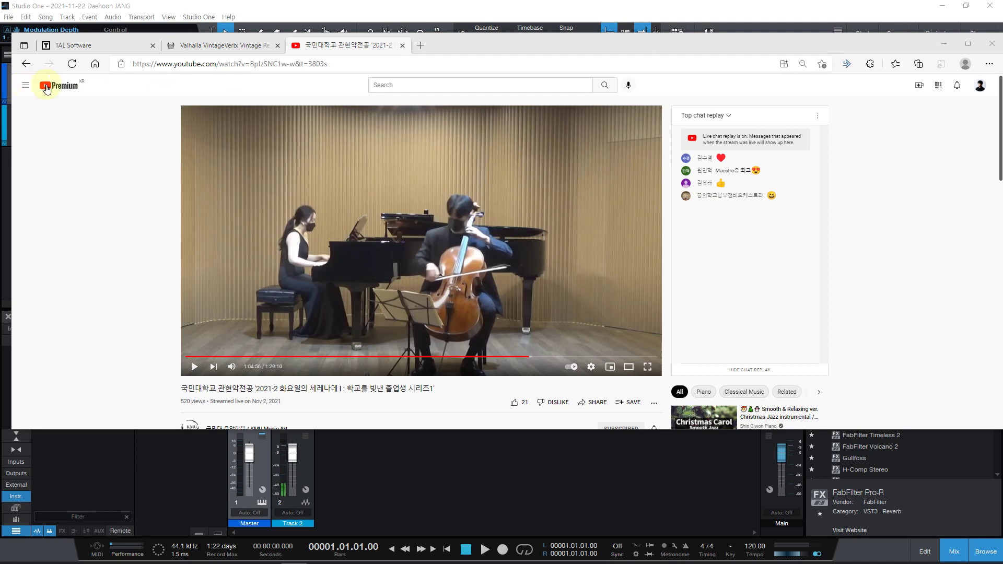
- Open the subscribed audio professor's channel from the YouTube home page and show its playlists
click(62, 90)
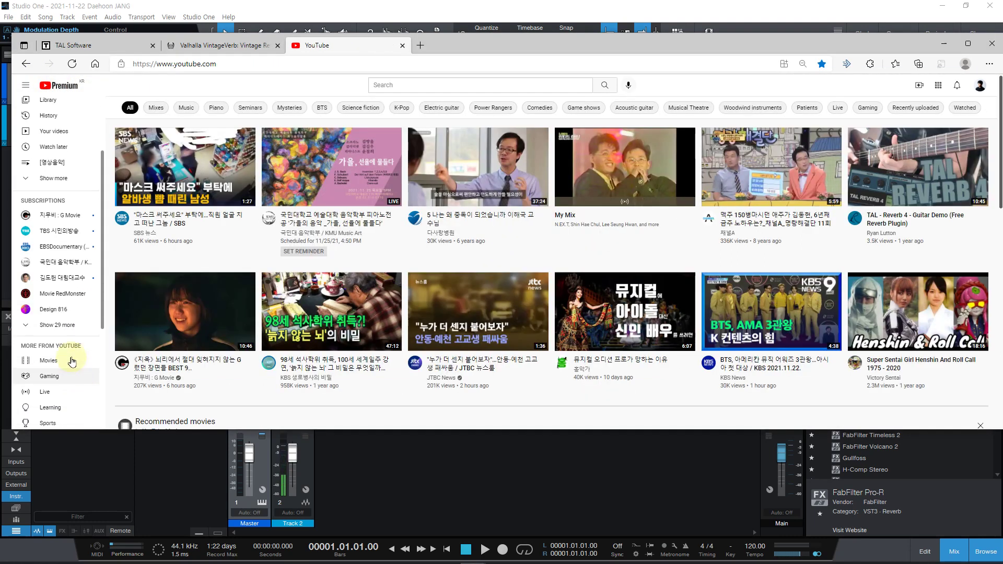
click(51, 277)
scroll(441, 291, down, 4)
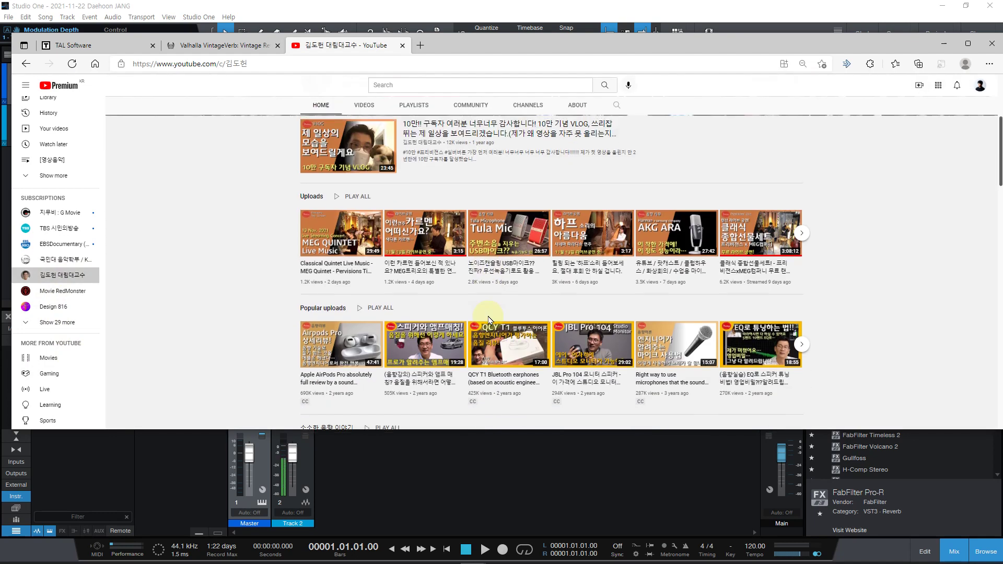
scroll(411, 219, up, 2)
click(411, 218)
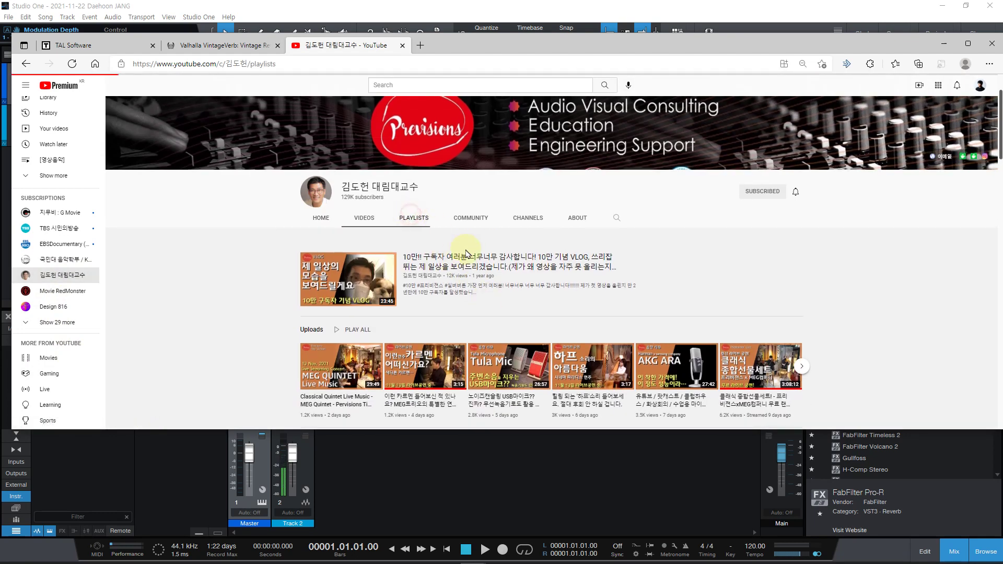
- Find the 실시간 방송 playlist among the channel's created playlists and open it
scroll(885, 299, down, 2)
scroll(891, 297, down, 5)
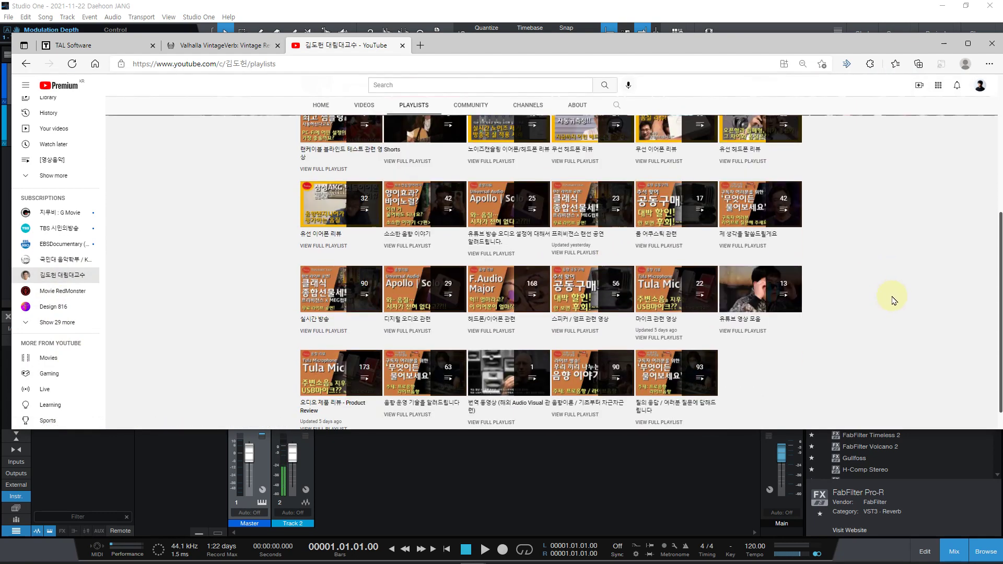
scroll(891, 297, up, 4)
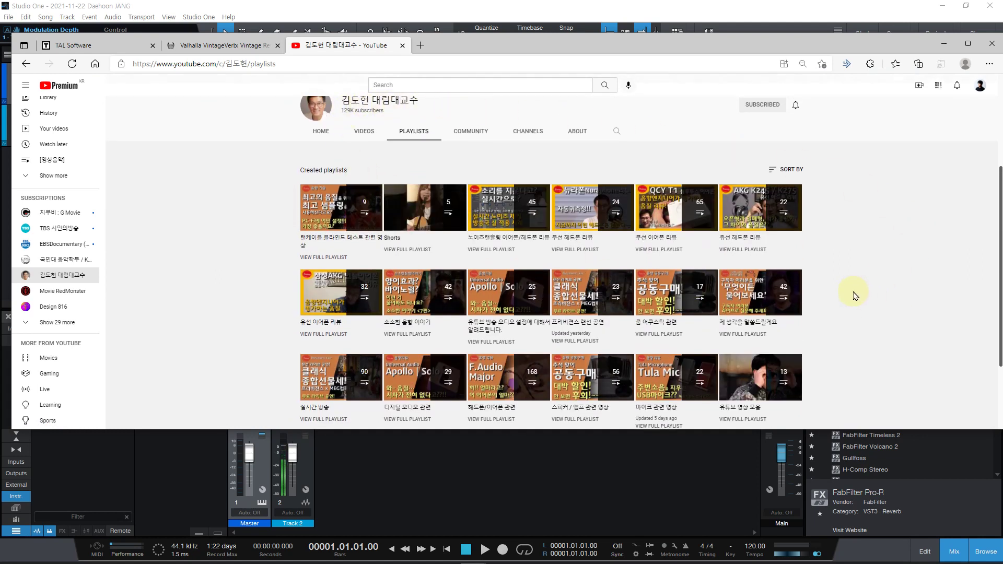
scroll(860, 294, down, 2)
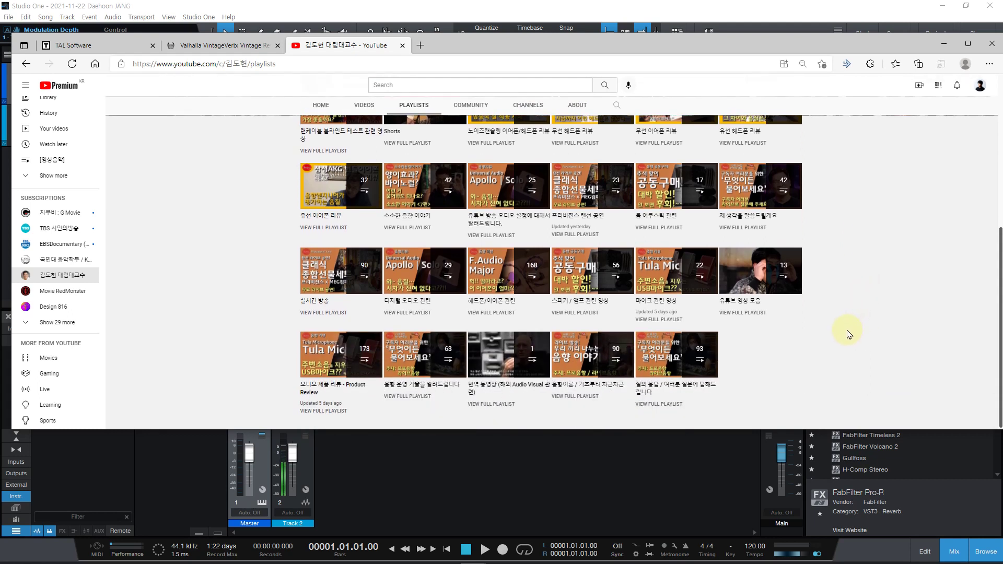
click(365, 286)
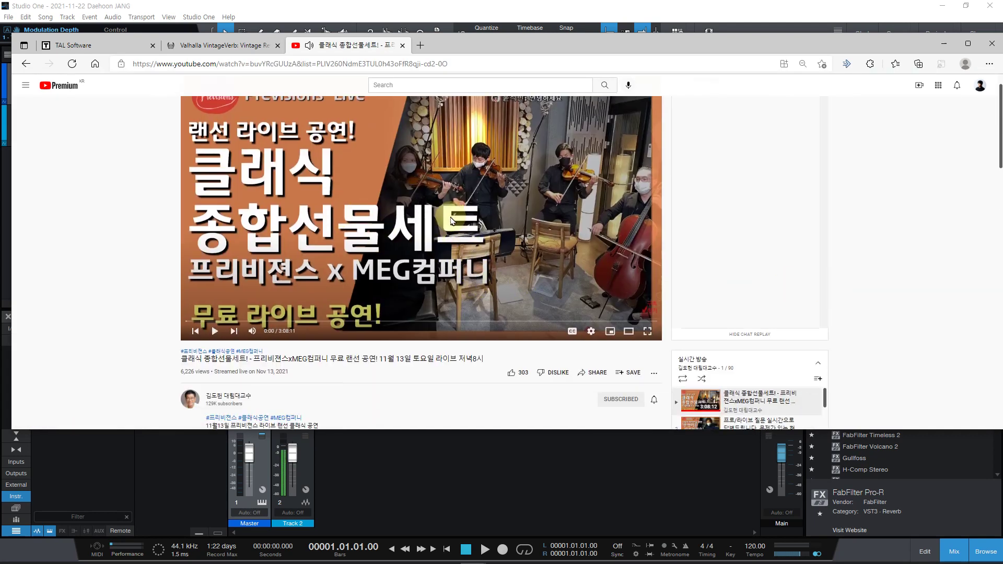
- Play the playlist's TRIO MEG online concert of May 15, 2021 from about 54:00 and lower the video's volume
scroll(896, 264, down, 3)
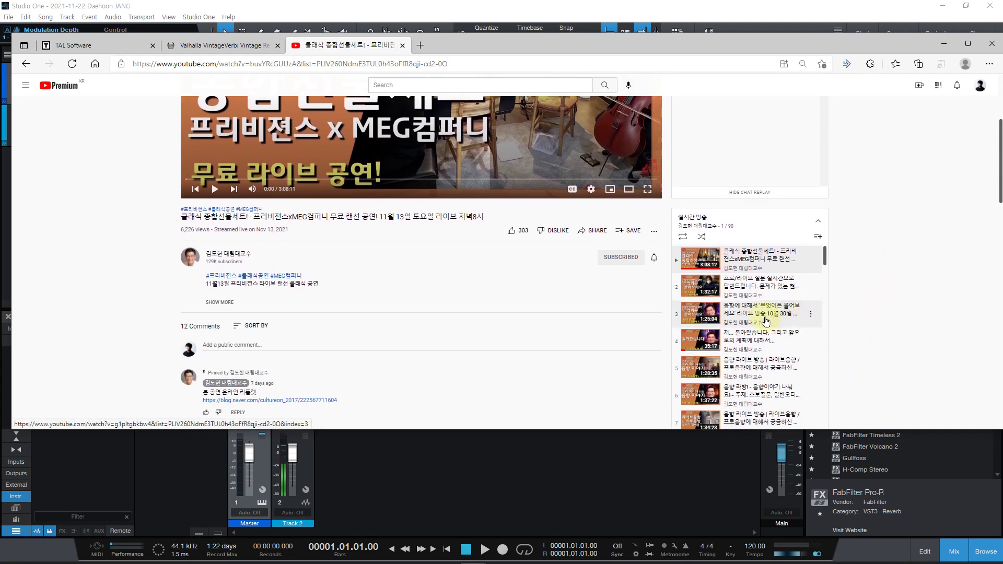
scroll(766, 311, down, 1)
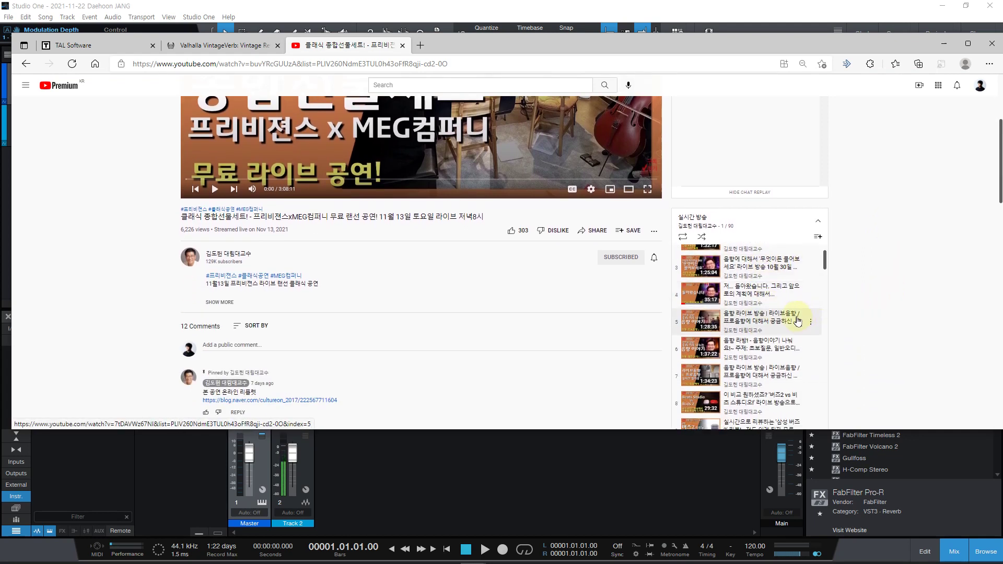
scroll(789, 321, down, 4)
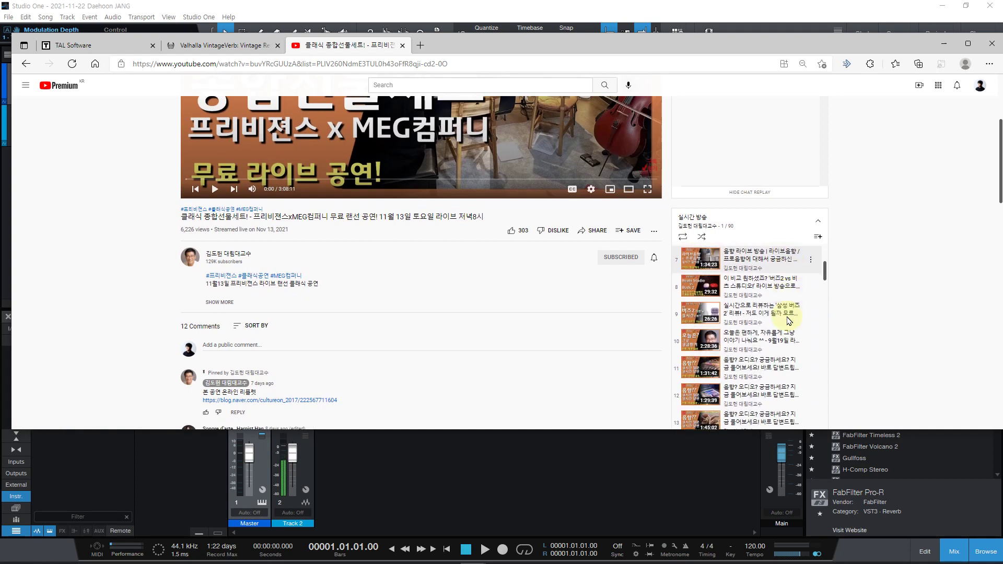
scroll(785, 321, down, 5)
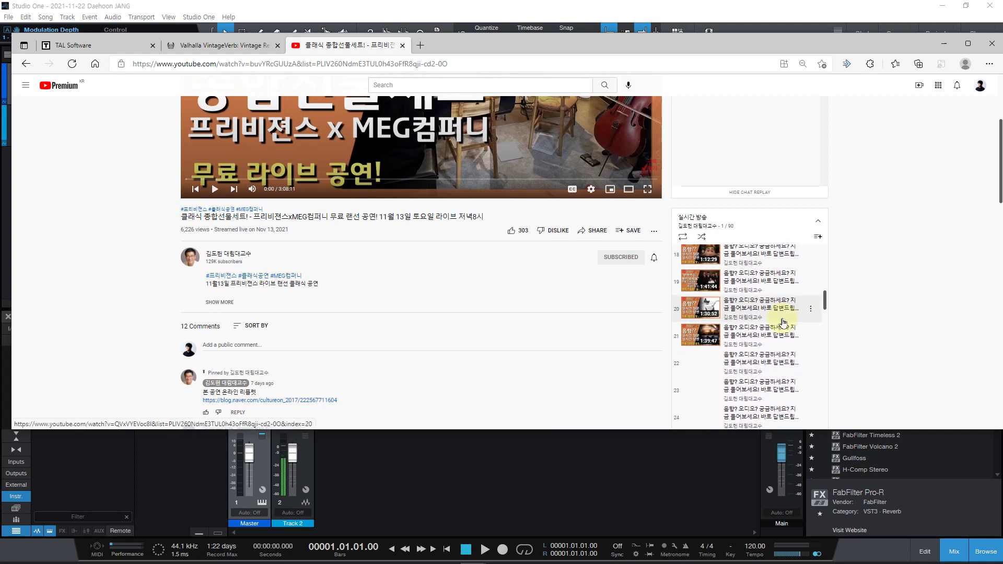
scroll(782, 322, down, 4)
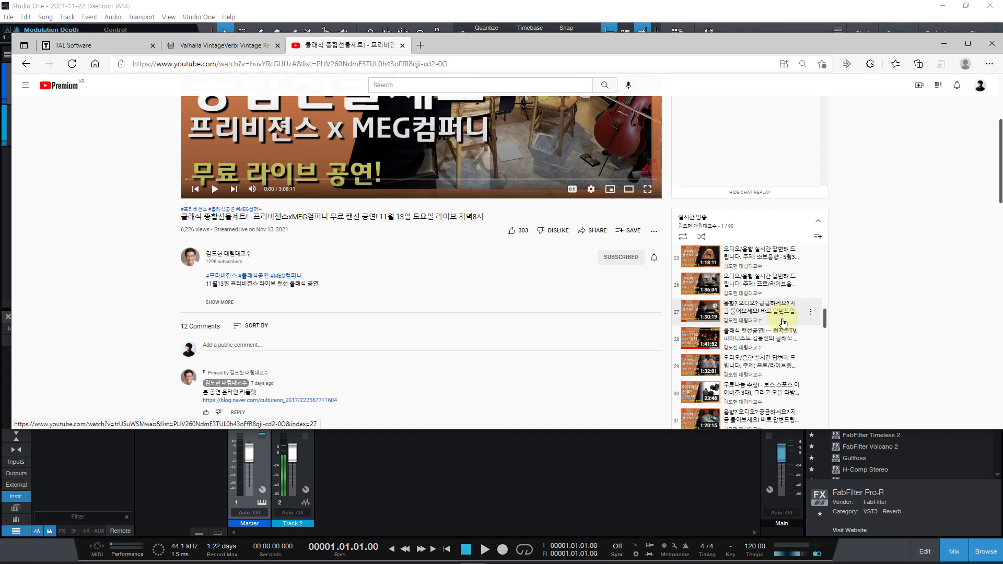
click(766, 342)
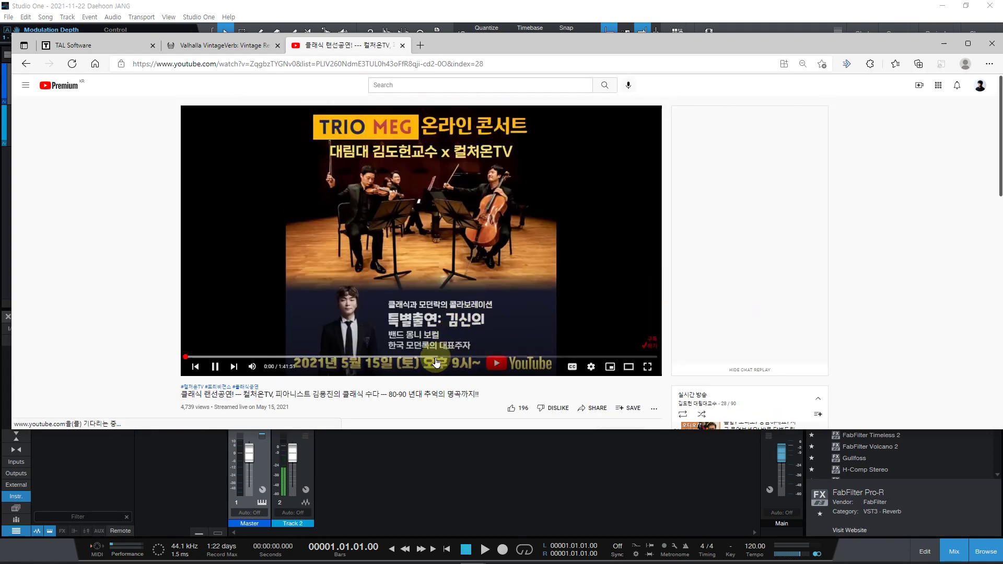
click(436, 360)
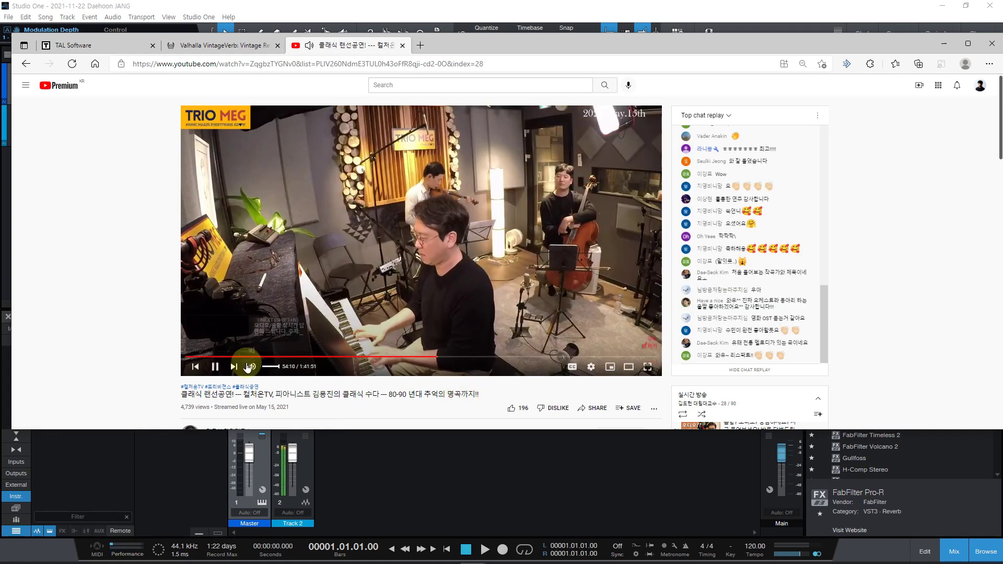
mouse_move(273, 367)
drag(274, 367, 266, 367)
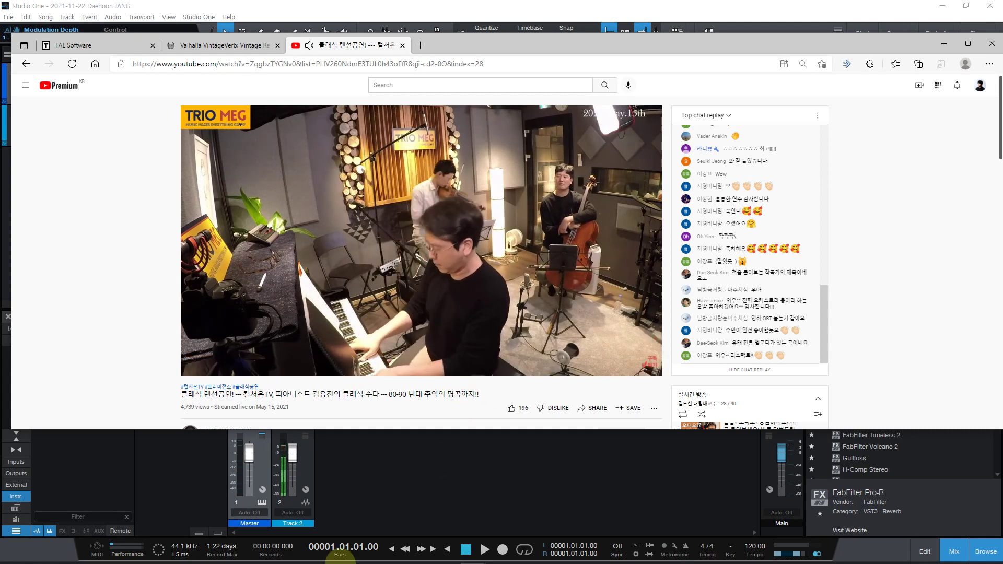
- Bring up the Voicemeeter window and move the browser aside so the mixer and the concert video are both visible
click(330, 561)
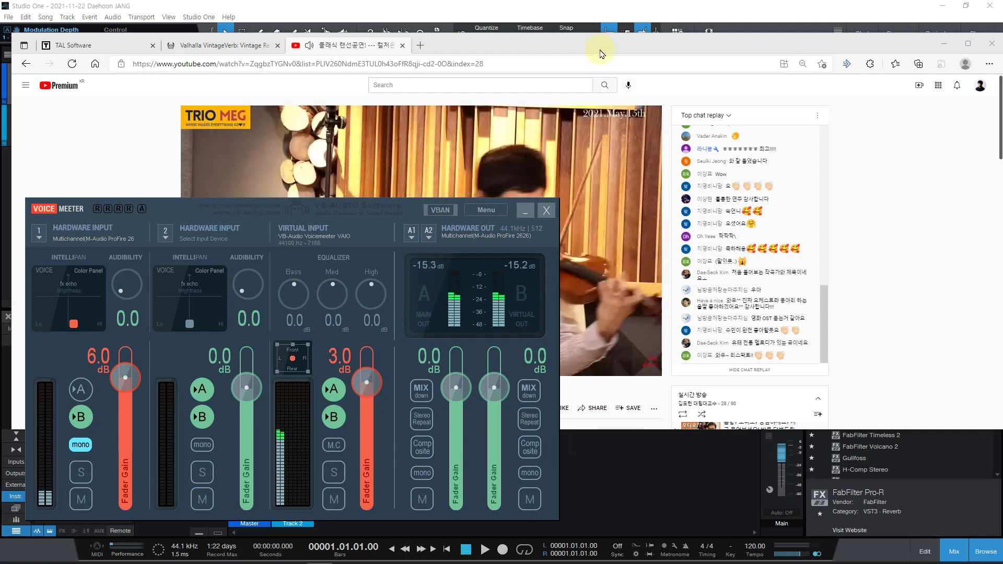
click(630, 49)
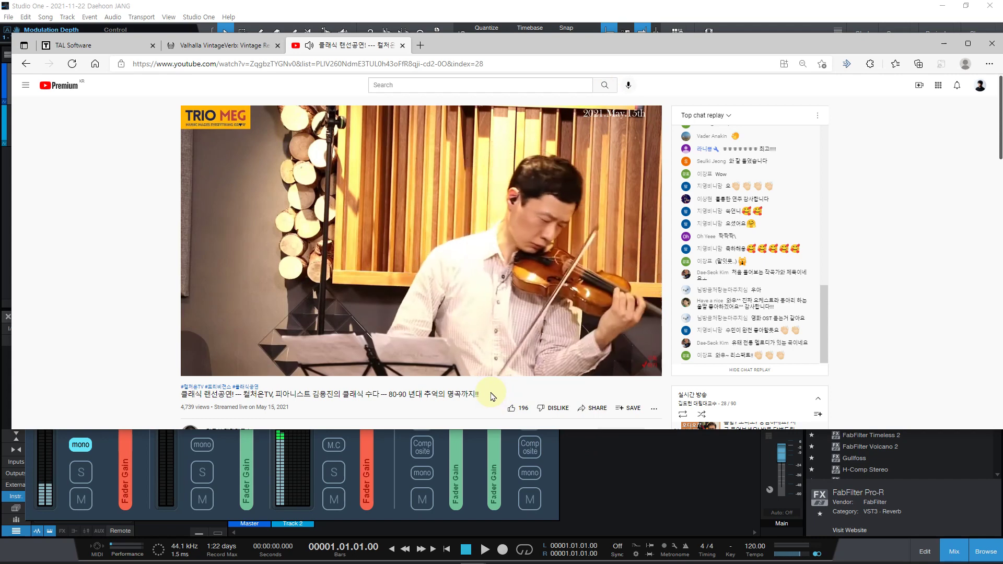
drag(546, 45, 883, 55)
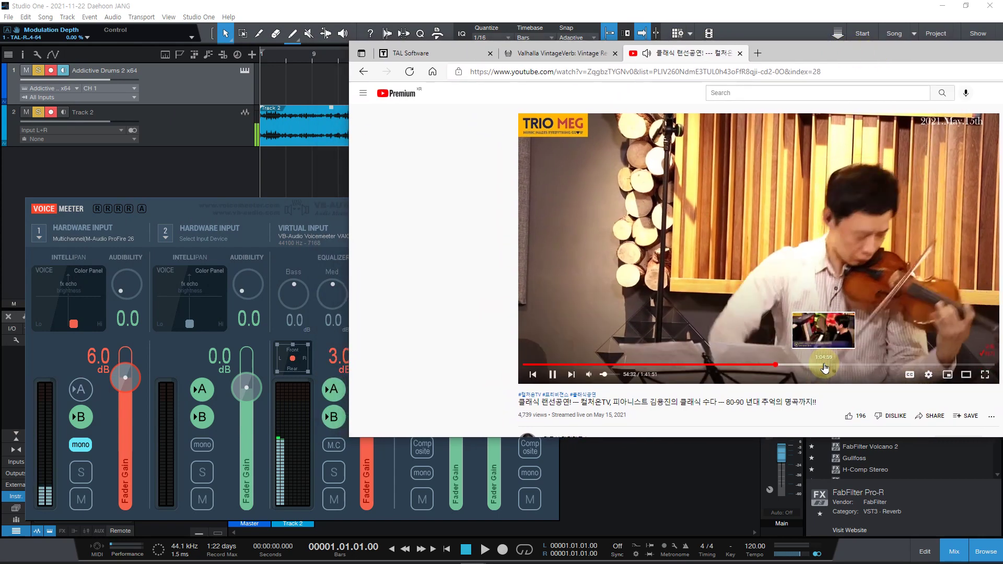
- Skip the concert ahead to about 1:05:00, play the vocal passage and pause it at 1:05:22
click(796, 286)
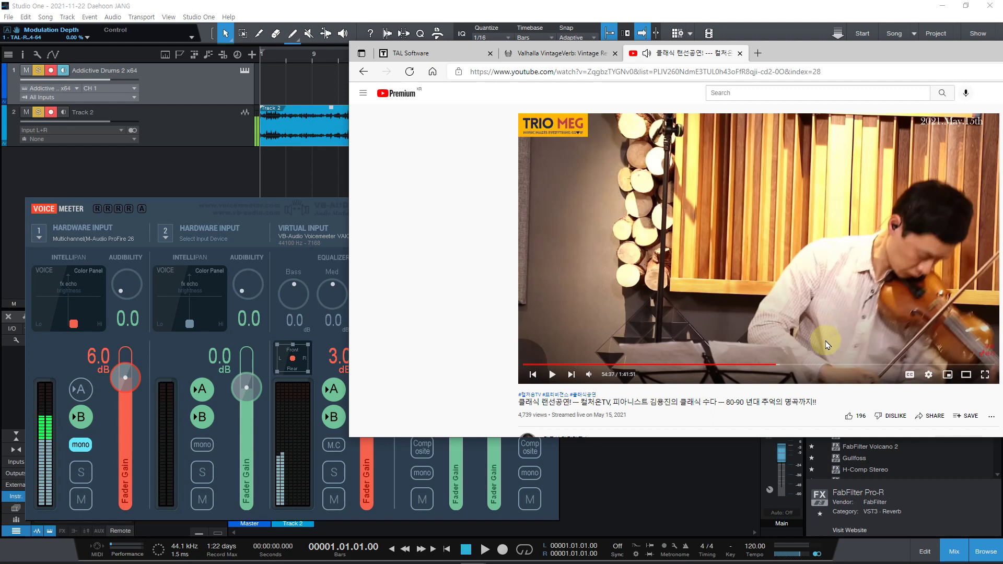
click(824, 369)
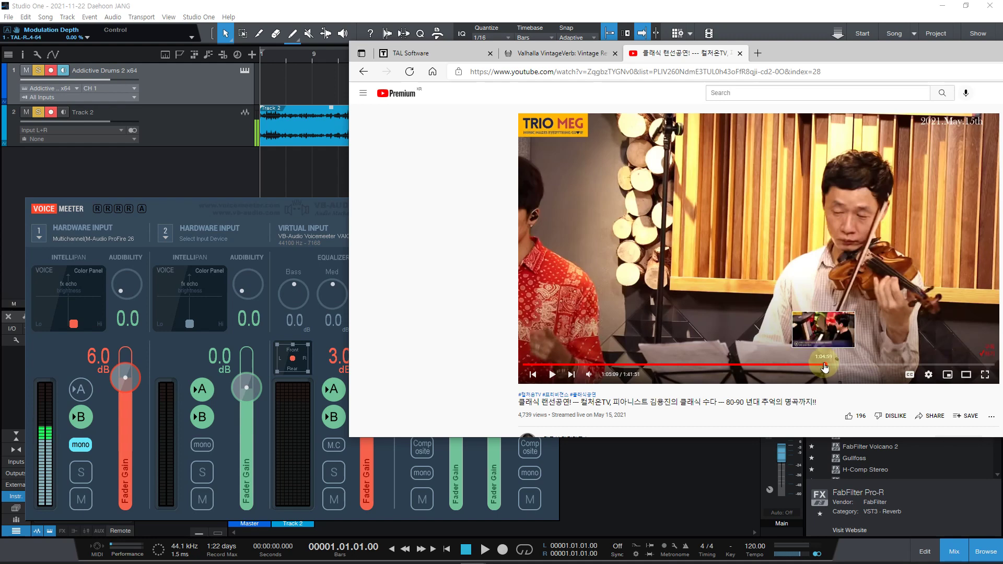
click(800, 263)
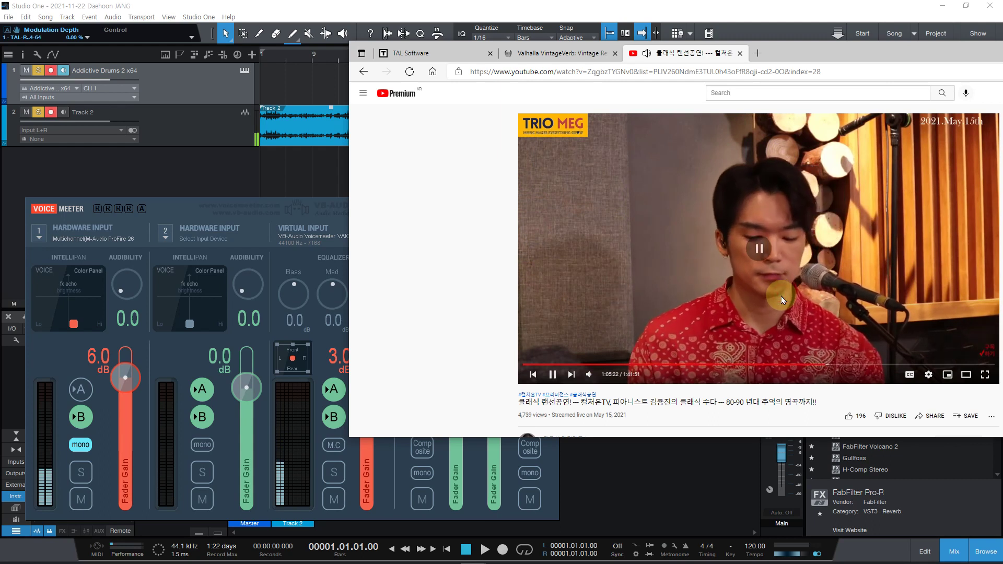
click(817, 349)
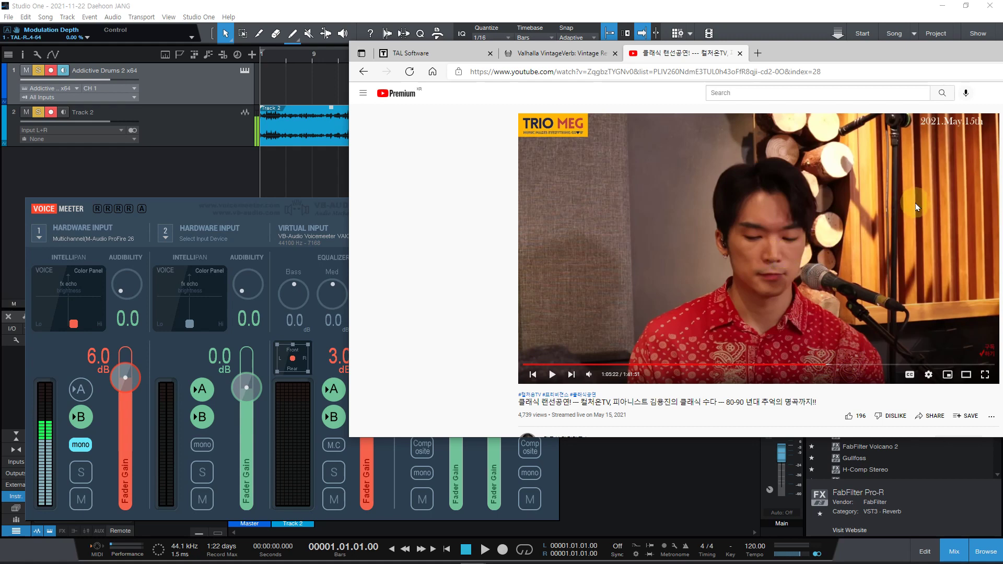
click(788, 259)
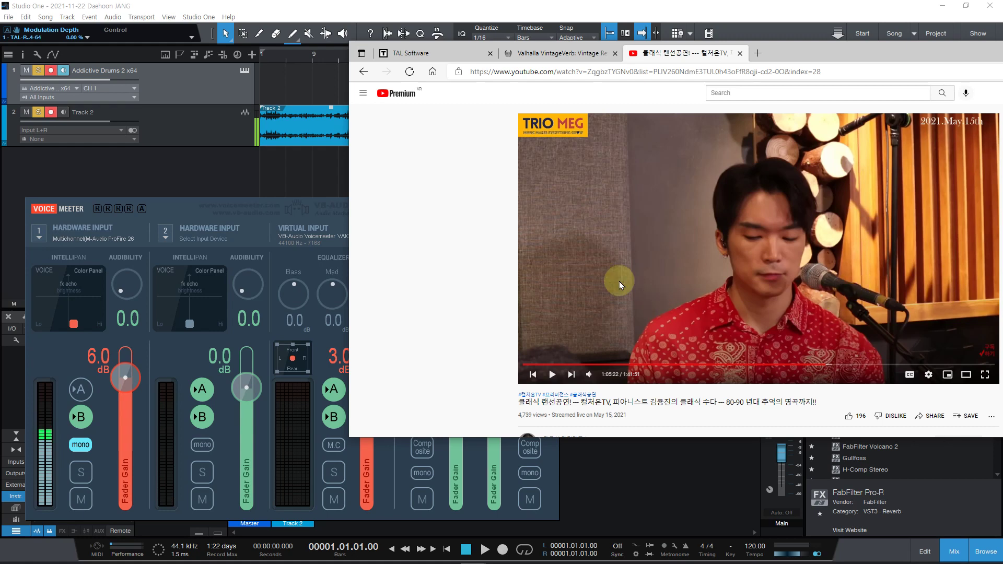
click(909, 221)
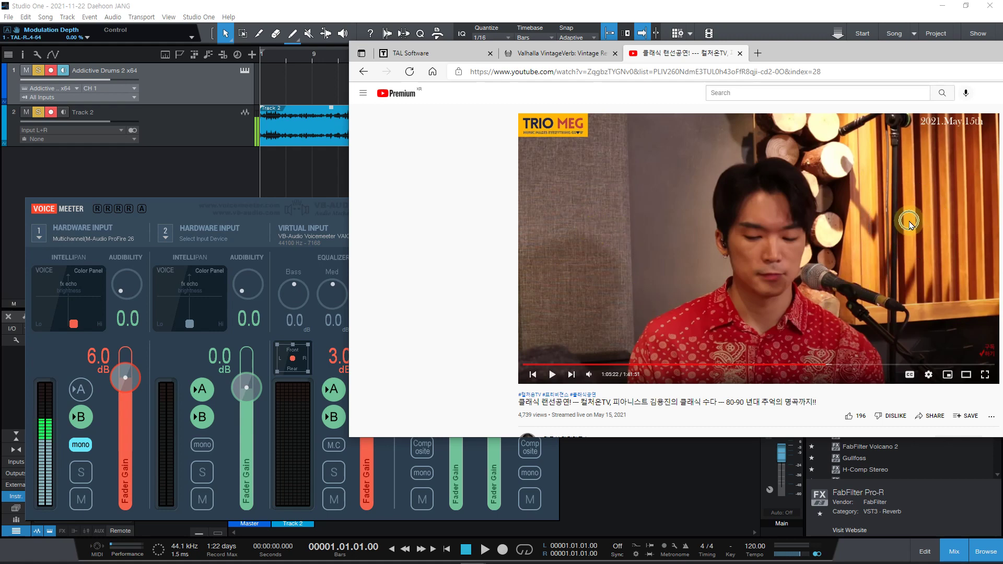
- Switch back to Studio One and look through FabFilter Pro-R's Medium presets without loading one
click(754, 12)
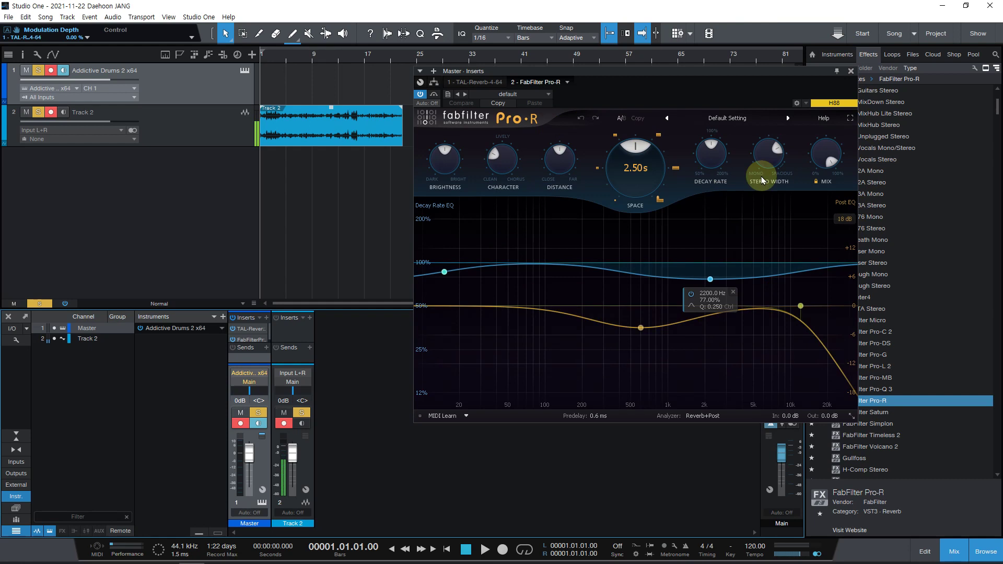
click(752, 118)
mouse_move(738, 146)
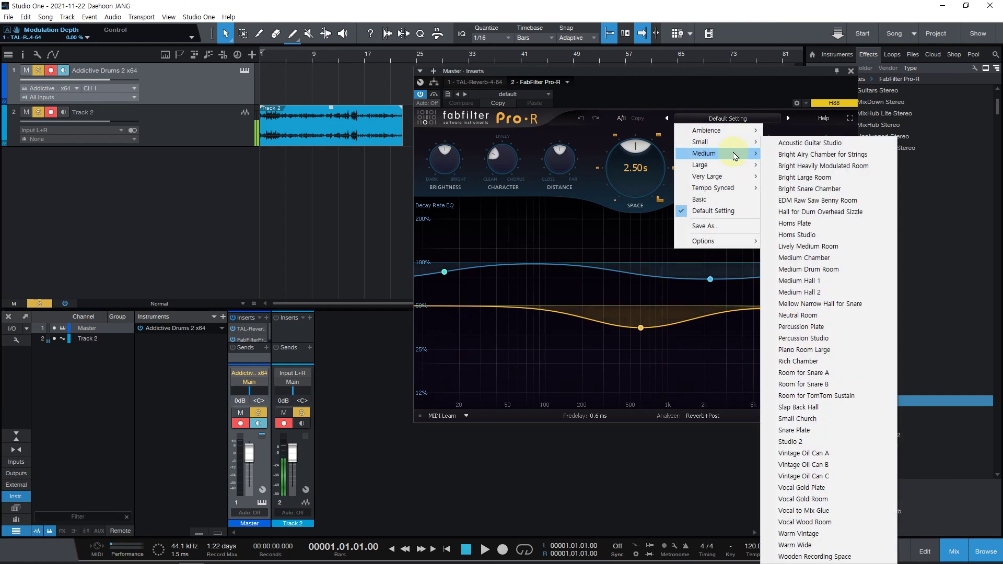
click(680, 76)
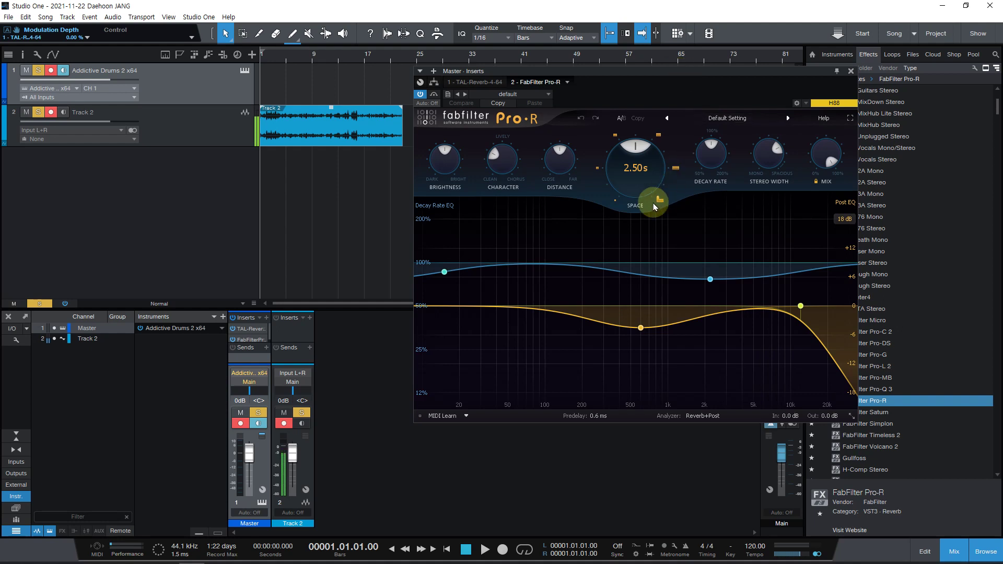
- Shorten FabFilter Pro-R's Space setting to about 0.89 s
click(635, 205)
click(637, 209)
click(636, 208)
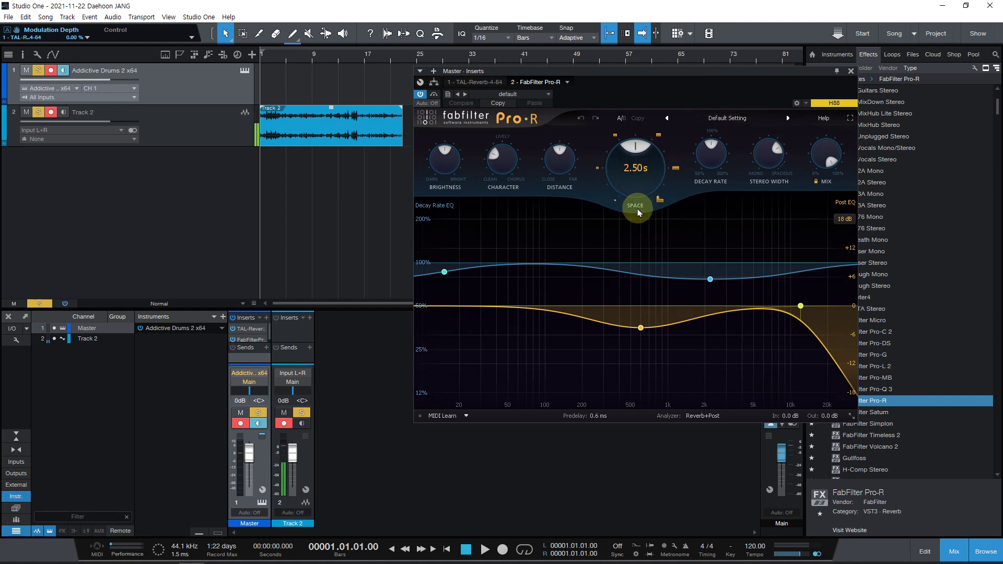
click(629, 147)
drag(629, 147, 637, 169)
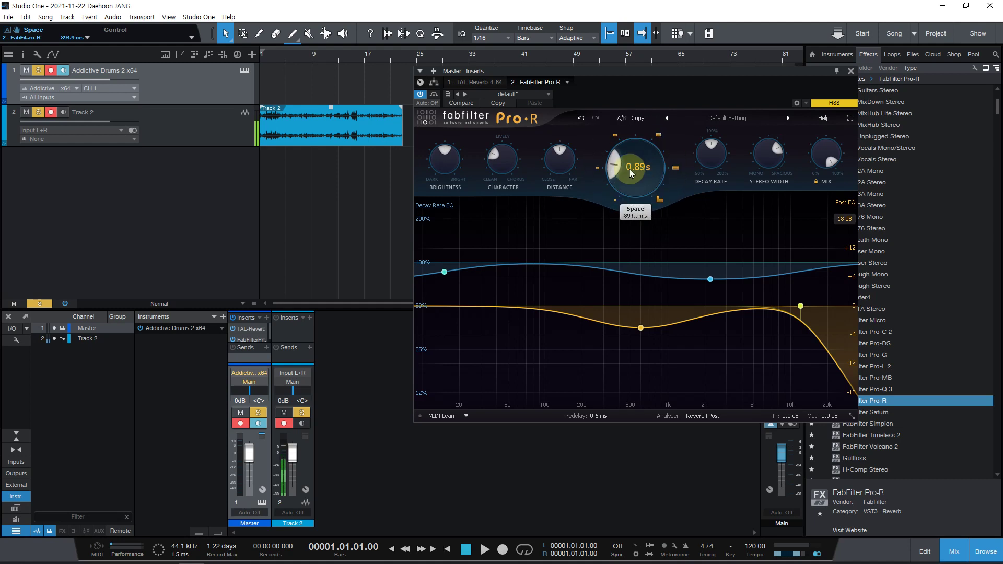
- Show TAL-Reverb-4 from the Master channel's inserts, move its window slightly, and vary Kick Boom II's Size between 35.25% and 100%
click(248, 329)
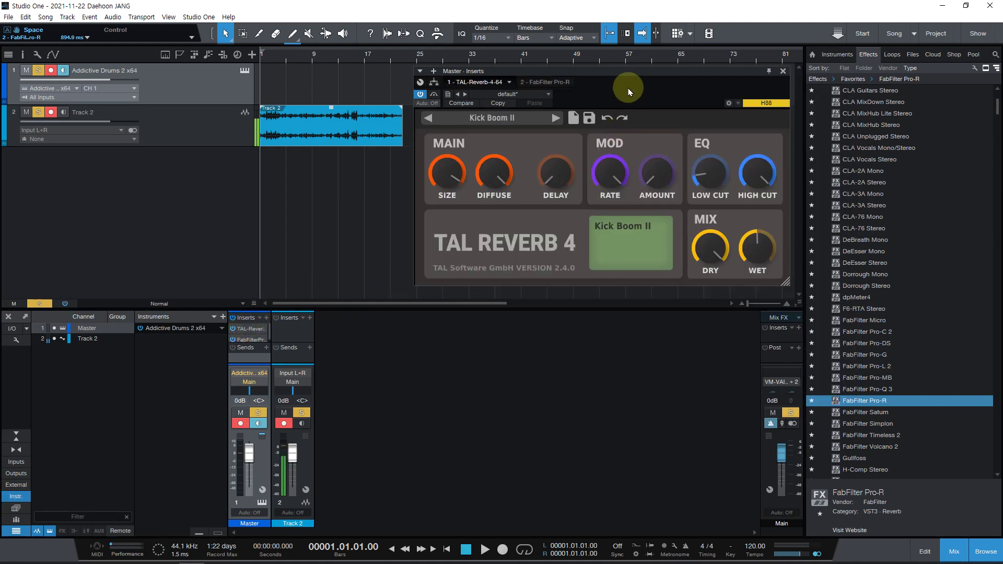
drag(635, 71, 651, 72)
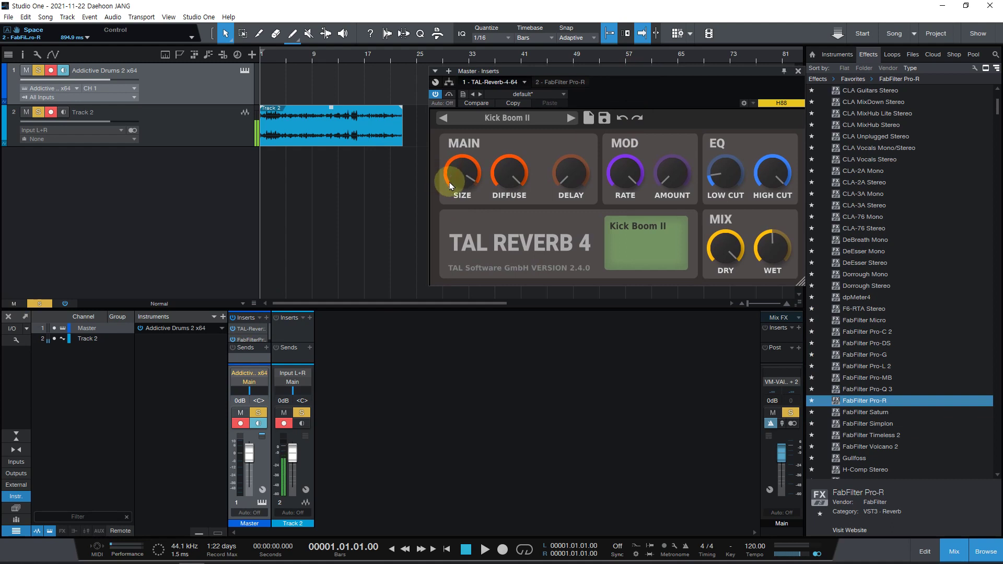
drag(452, 173, 457, 253)
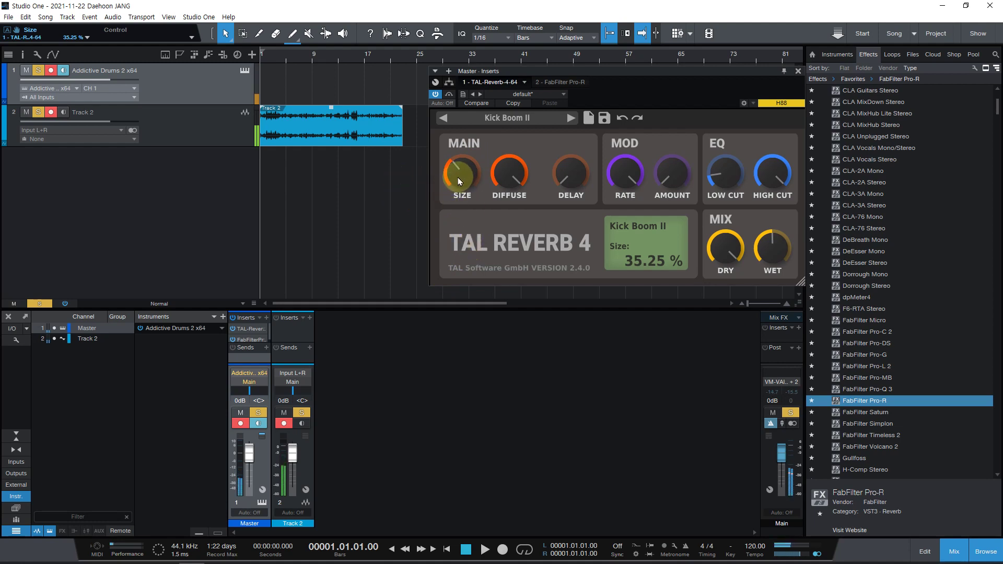
drag(458, 177, 465, 81)
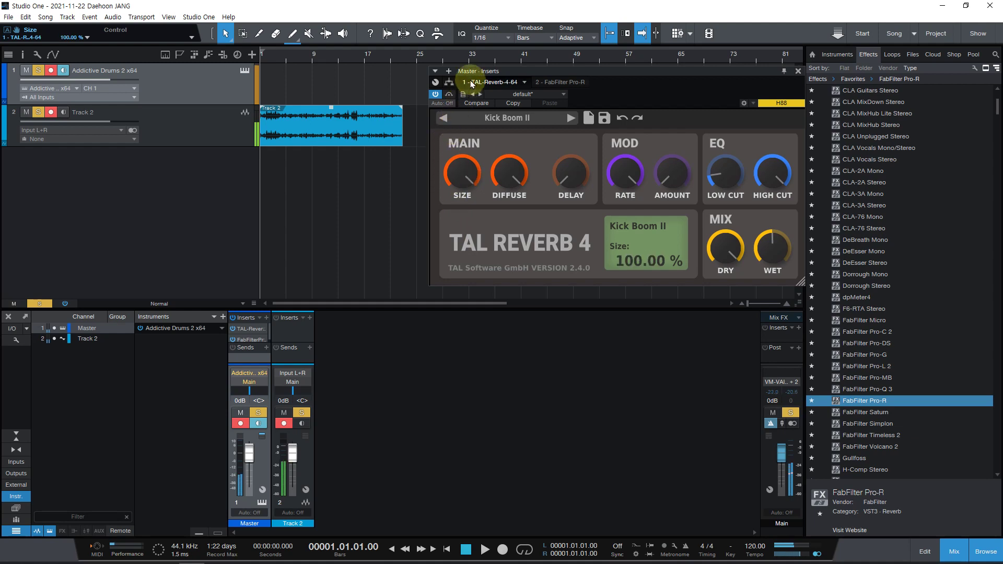
- Load TAL-Reverb-4's Crystal Clear preset from the Medium category
click(504, 117)
mouse_move(505, 157)
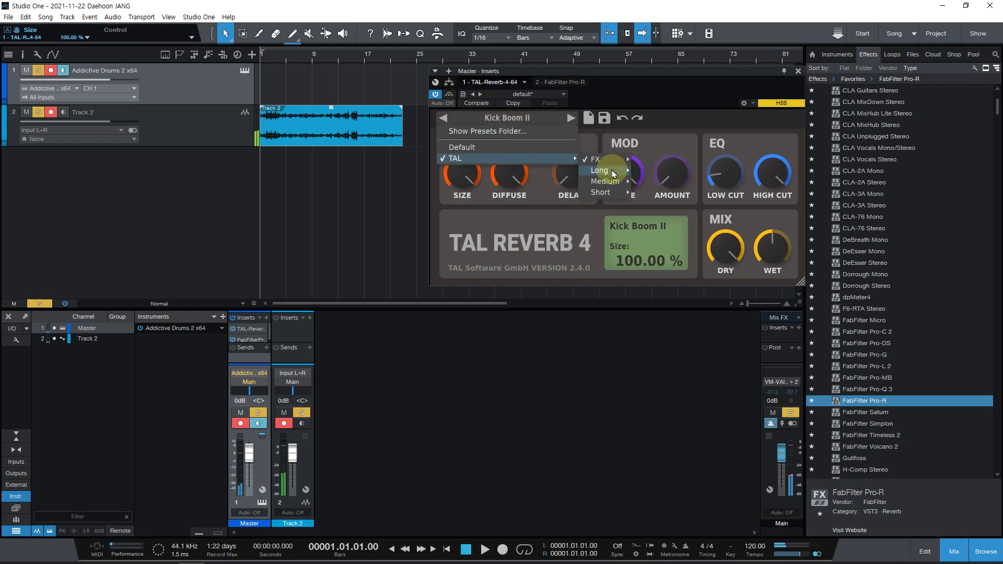
mouse_move(615, 172)
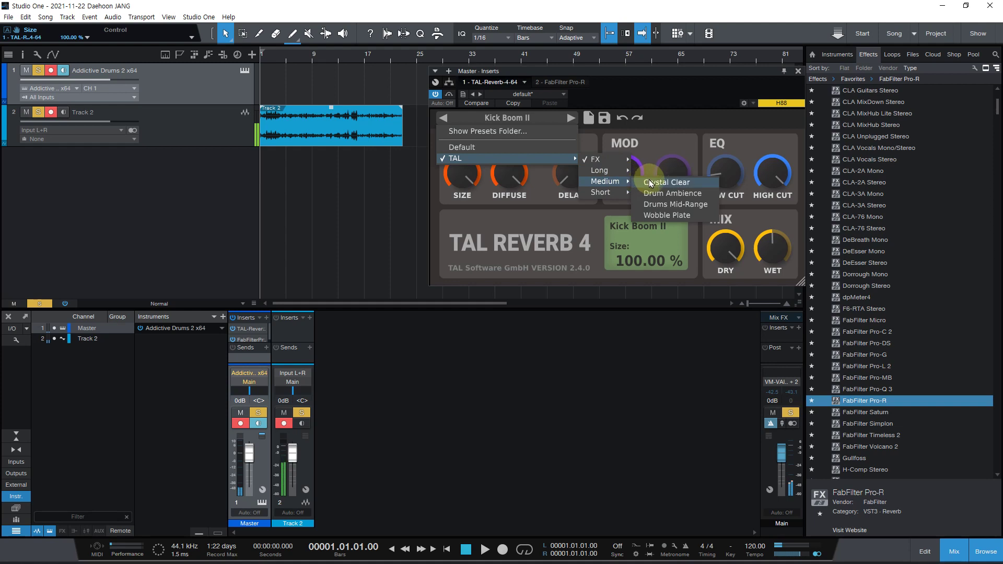
click(656, 181)
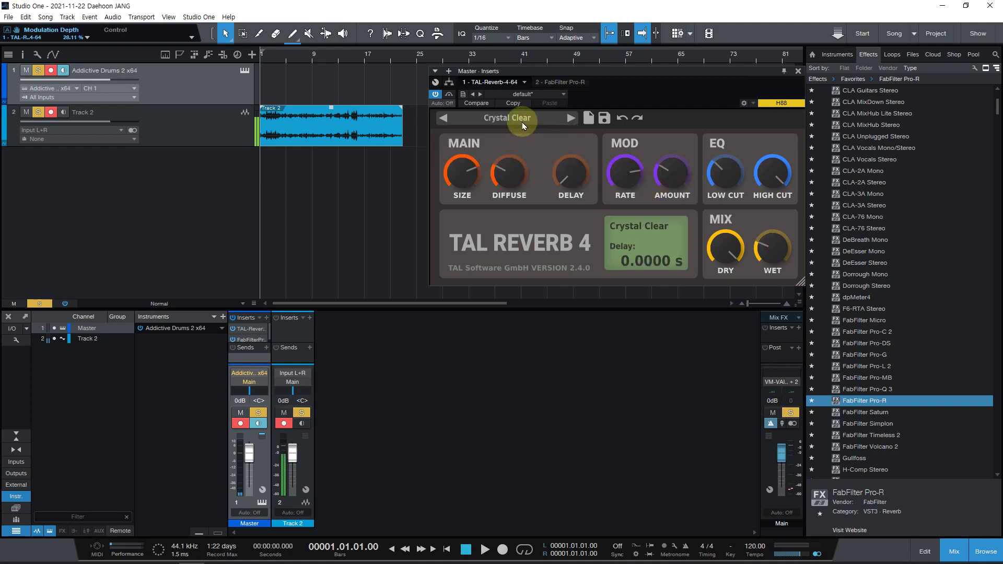
- Sweep the Crystal Clear preset's Size down to 0% and up to 100%, and check its Diffuse value
drag(462, 175, 460, 287)
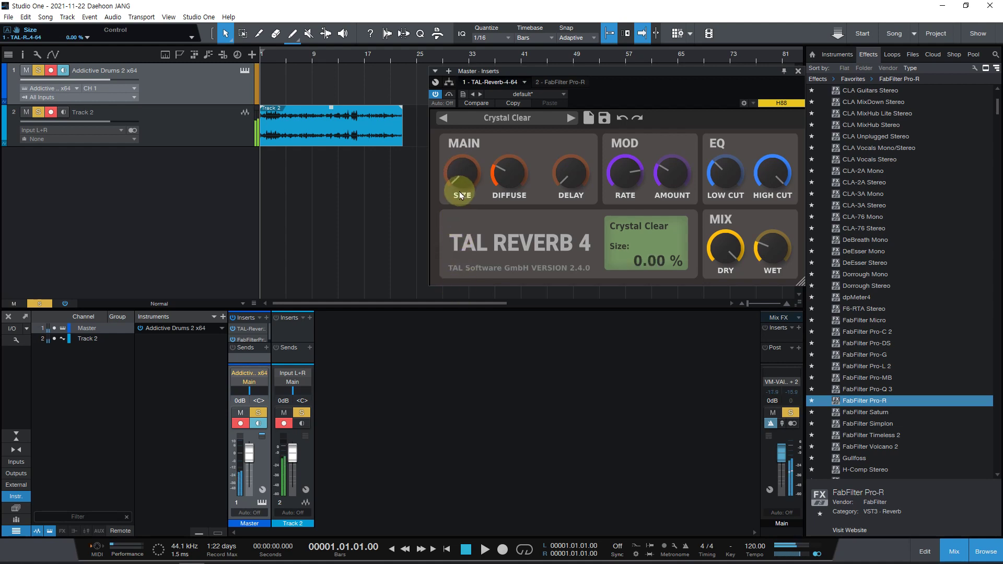
drag(456, 189, 471, 43)
click(462, 166)
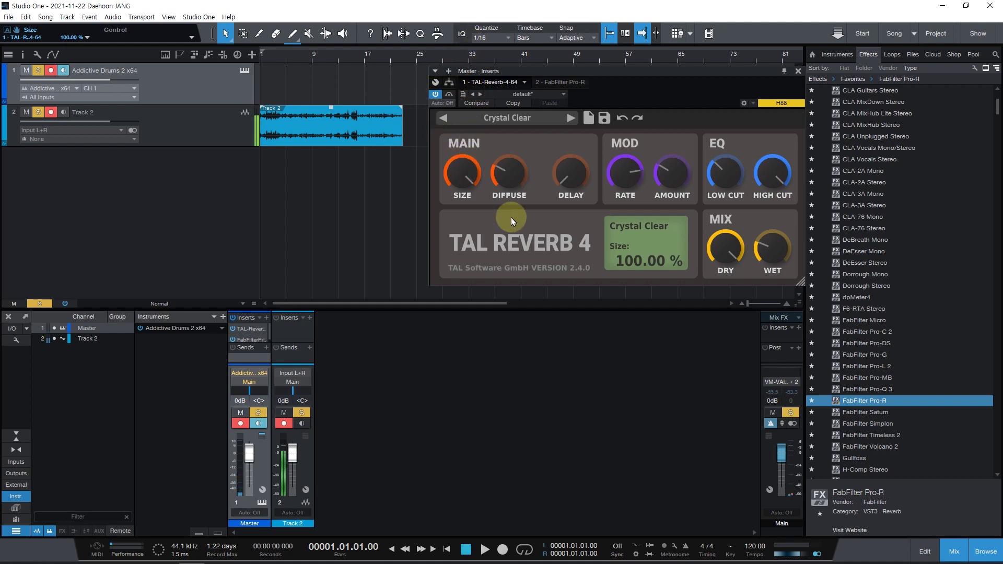
click(517, 174)
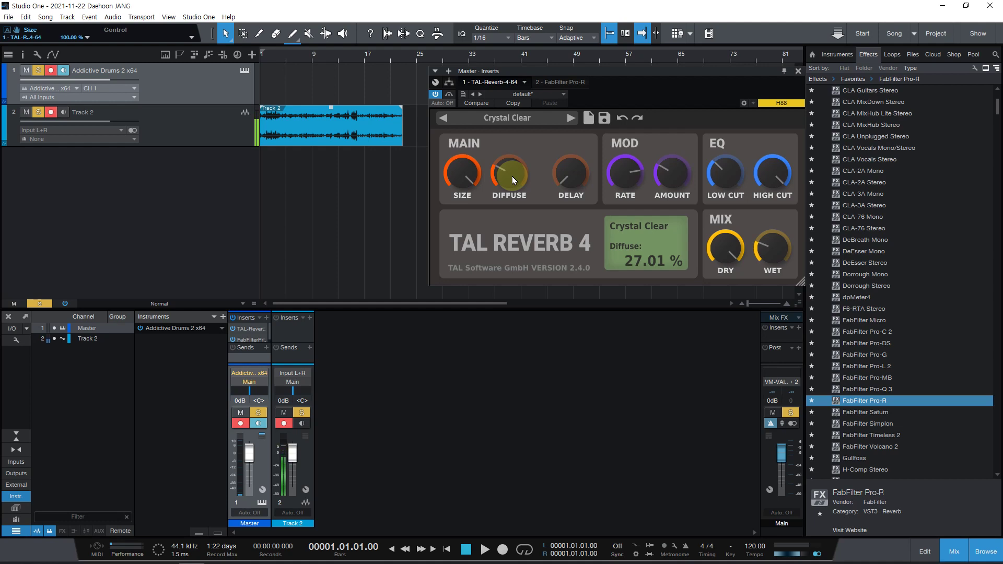
- Raise the reverb's diffuse to about 72.8 %, and try a delay of 1 s before returning it to 0 s
drag(524, 173, 512, 83)
click(571, 174)
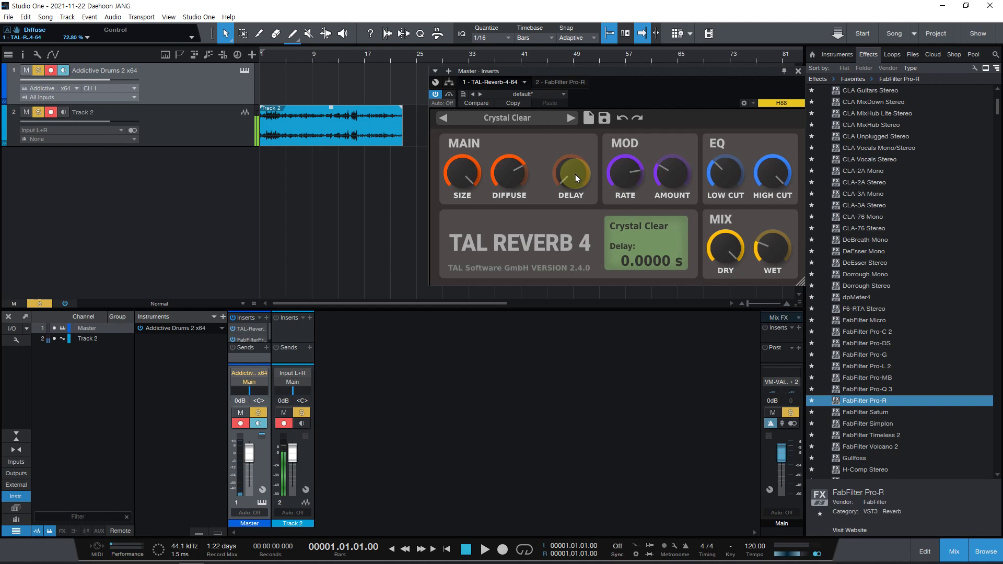
drag(575, 174, 597, 24)
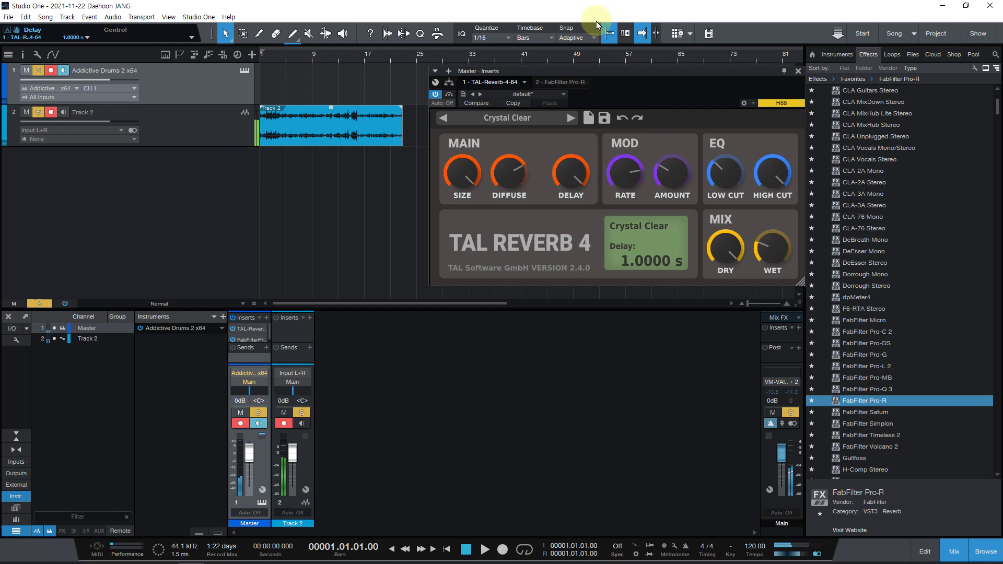
drag(596, 24, 555, 195)
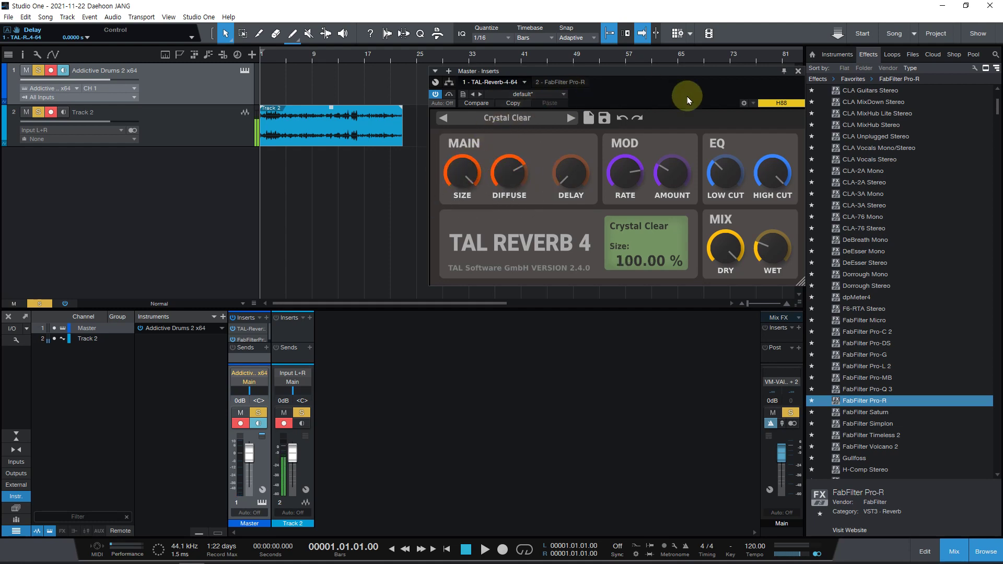
- Check the low cut and high cut frequencies in the reverb's EQ section
click(741, 142)
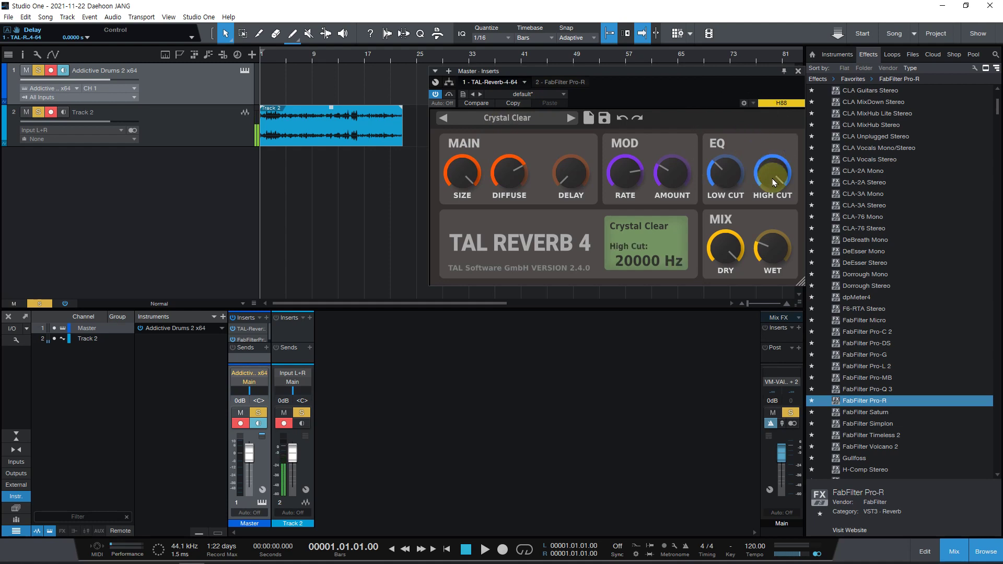
click(729, 189)
click(776, 194)
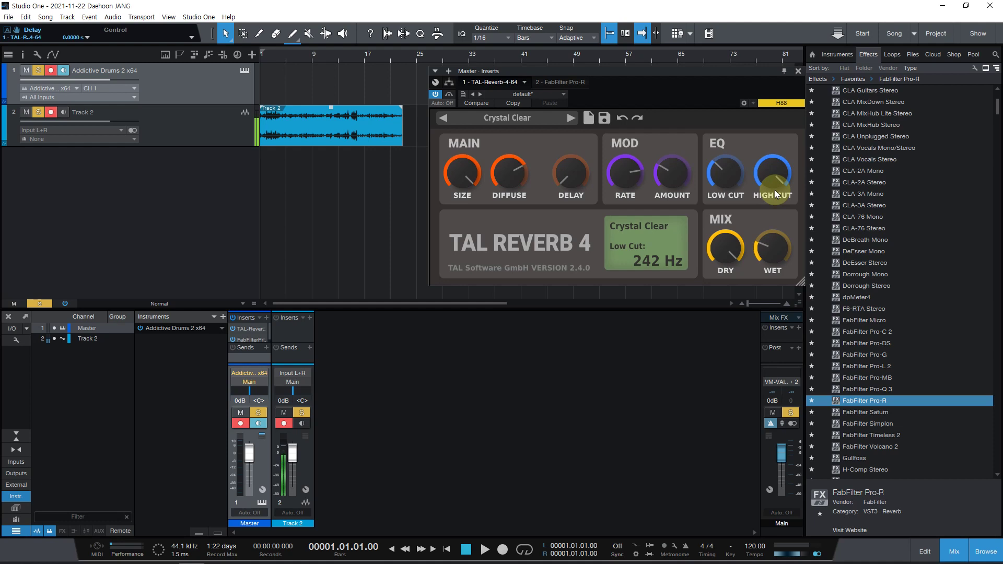
click(771, 177)
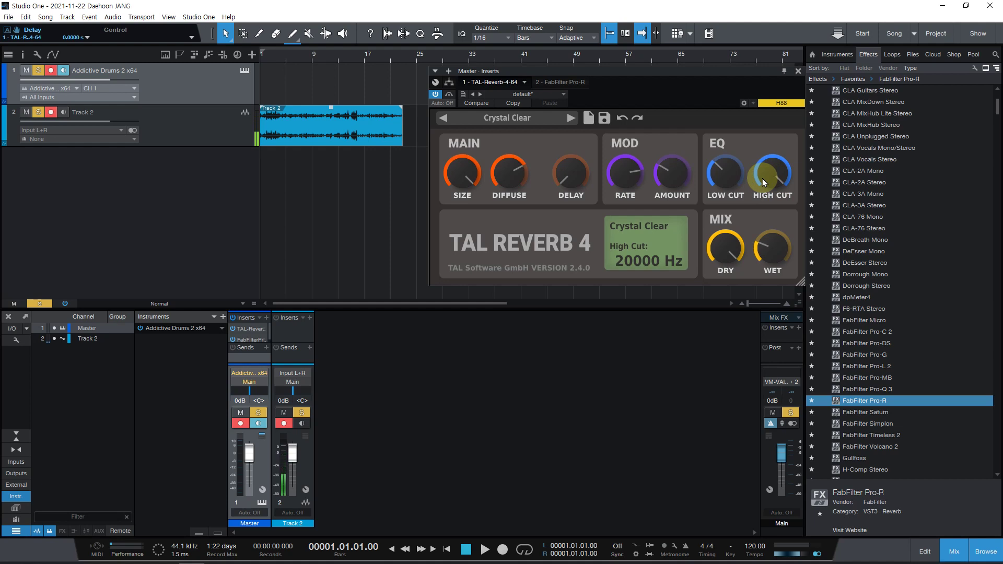
click(729, 149)
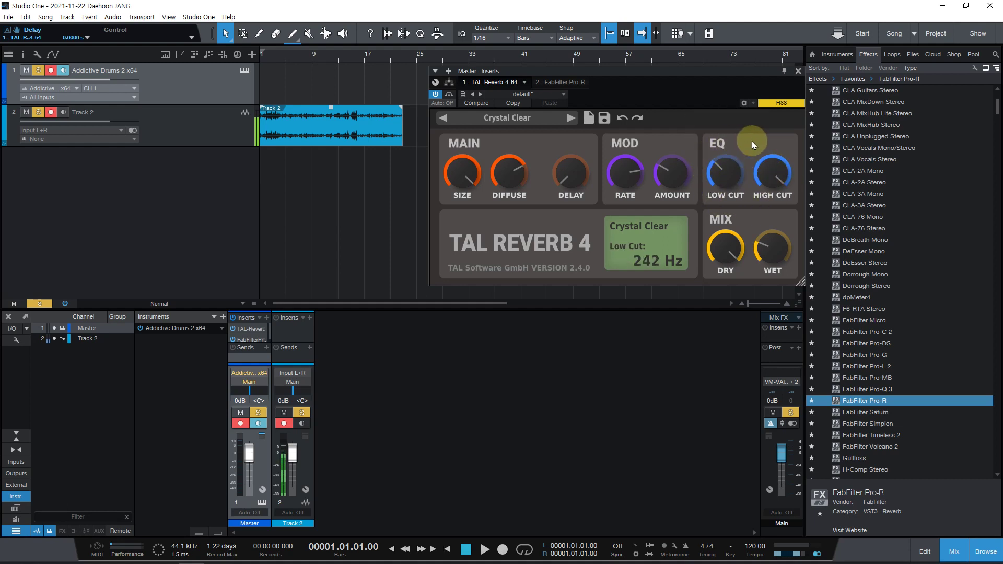
- Load the Crystal Clear Big preset from TAL Reverb 4's Long category
click(506, 117)
mouse_move(521, 158)
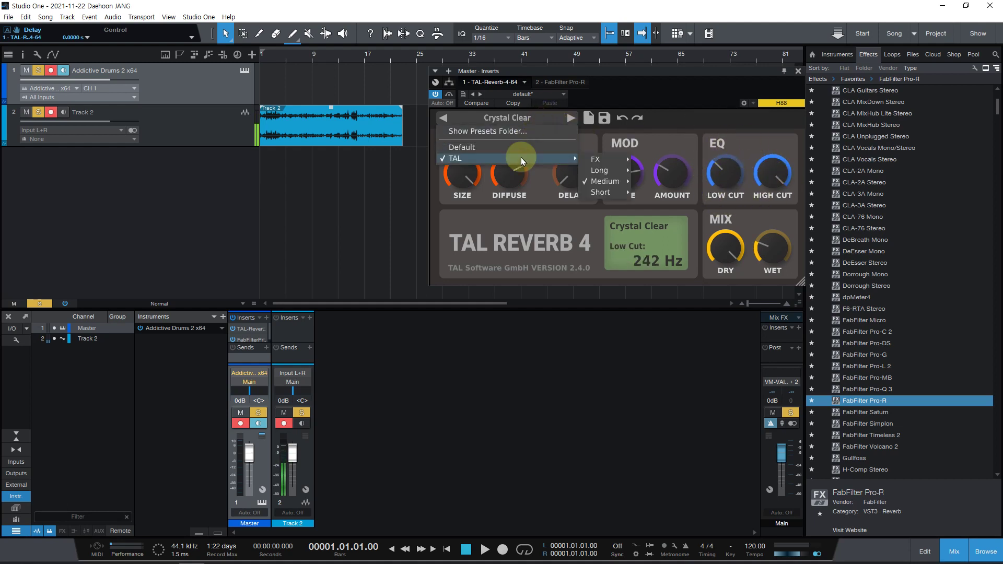
mouse_move(605, 171)
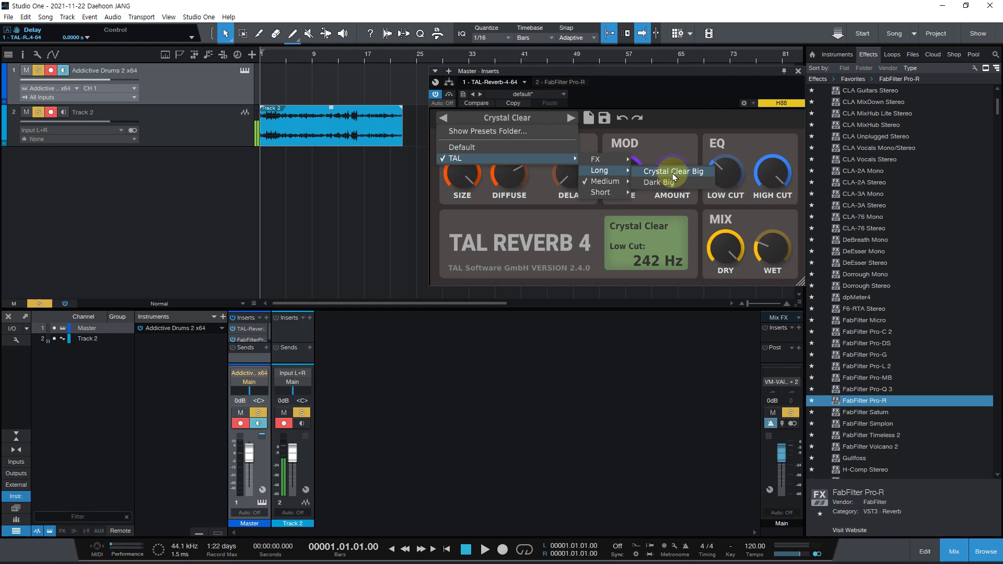
click(674, 176)
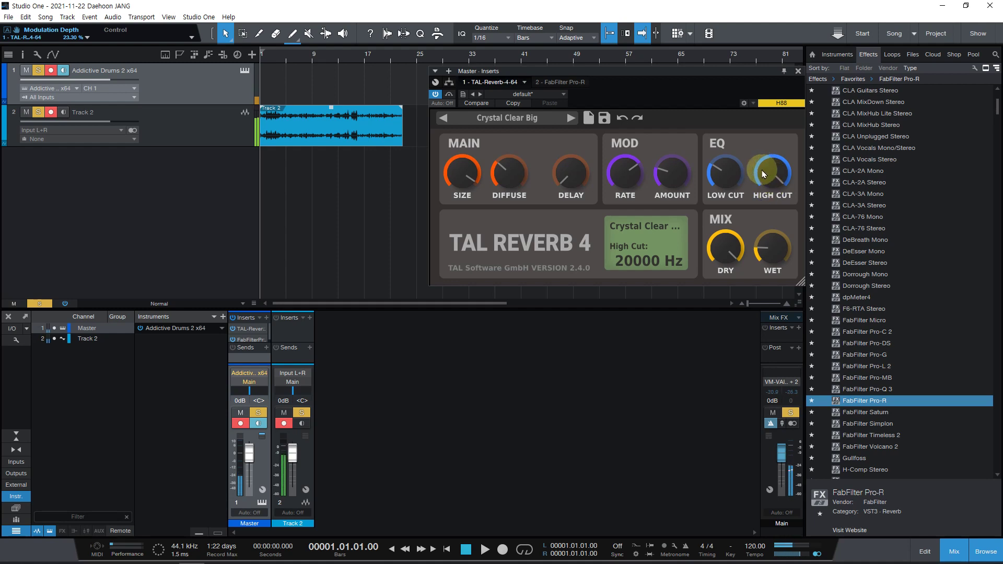
- Lower the Crystal Clear Big preset's high cut to about 6395 Hz and on down to 0 Hz
drag(764, 171, 749, 203)
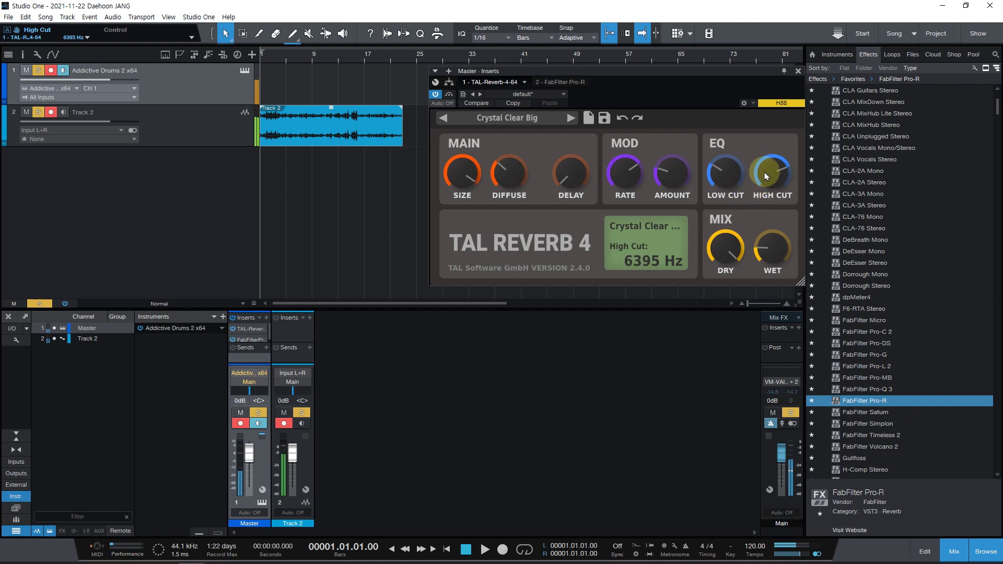
drag(764, 172, 750, 271)
click(744, 256)
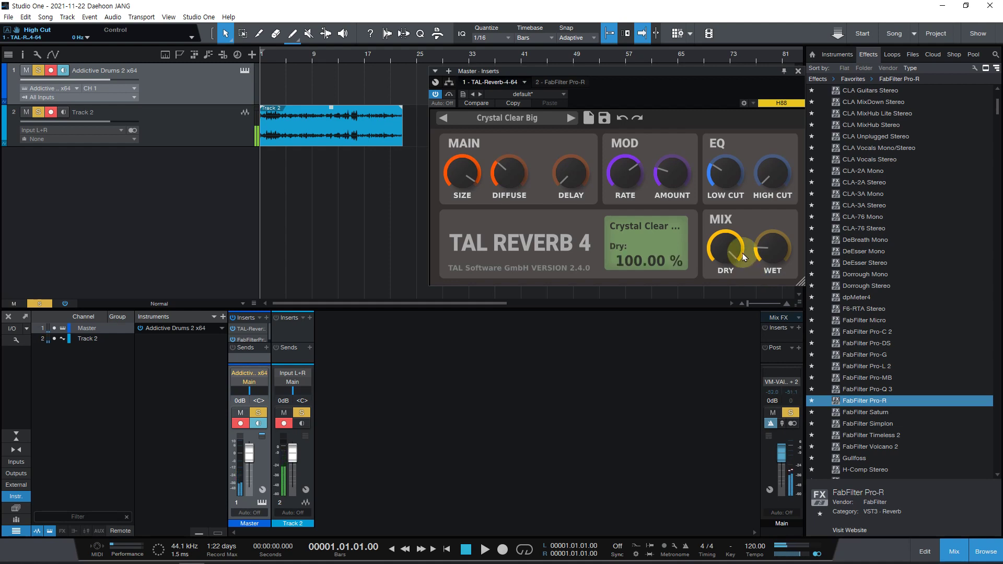
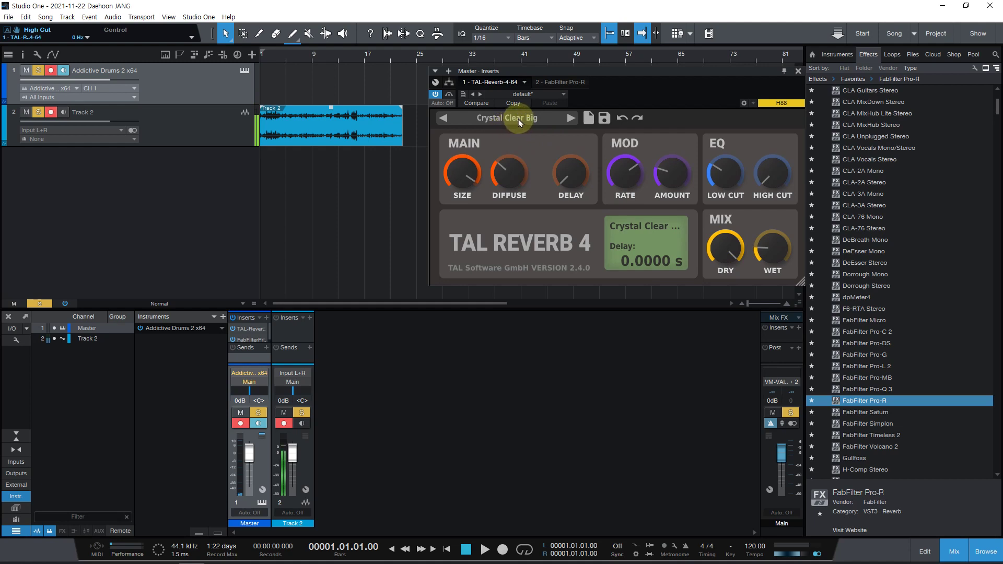
mouse_move(785, 233)
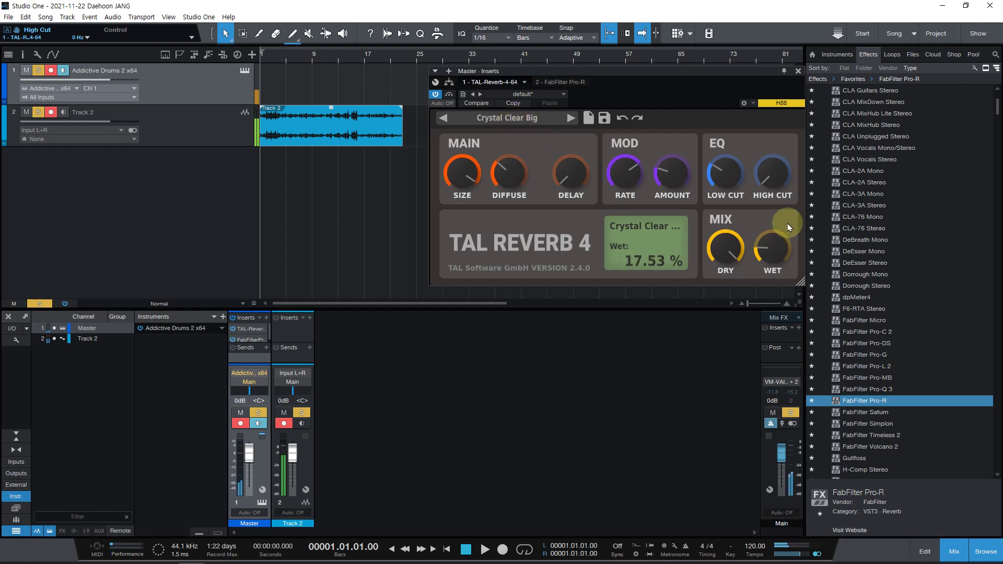
- Restore the reverb's high cut to 20000 Hz and sweep it back down to 0 Hz
double_click(765, 179)
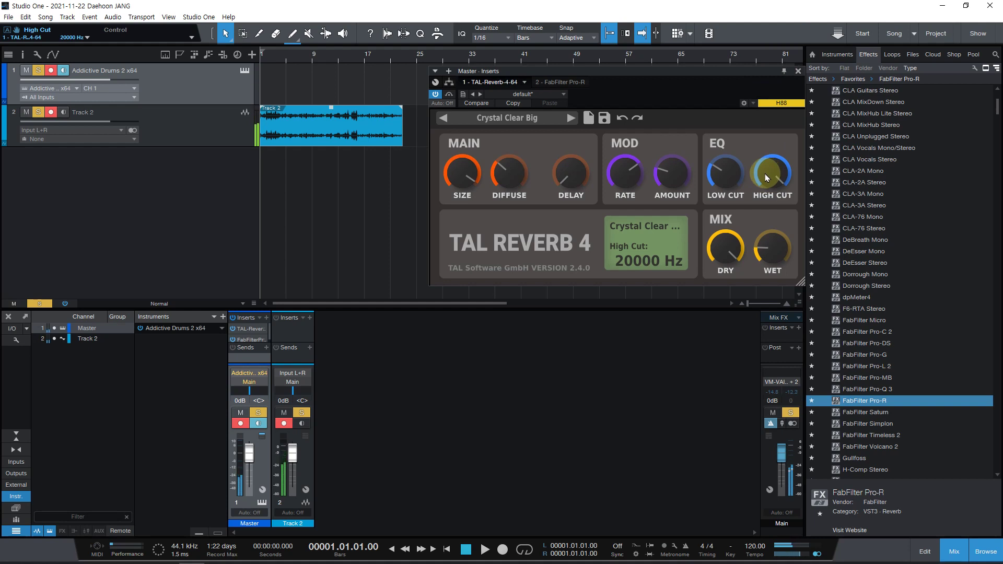
drag(763, 174, 758, 38)
drag(766, 174, 740, 333)
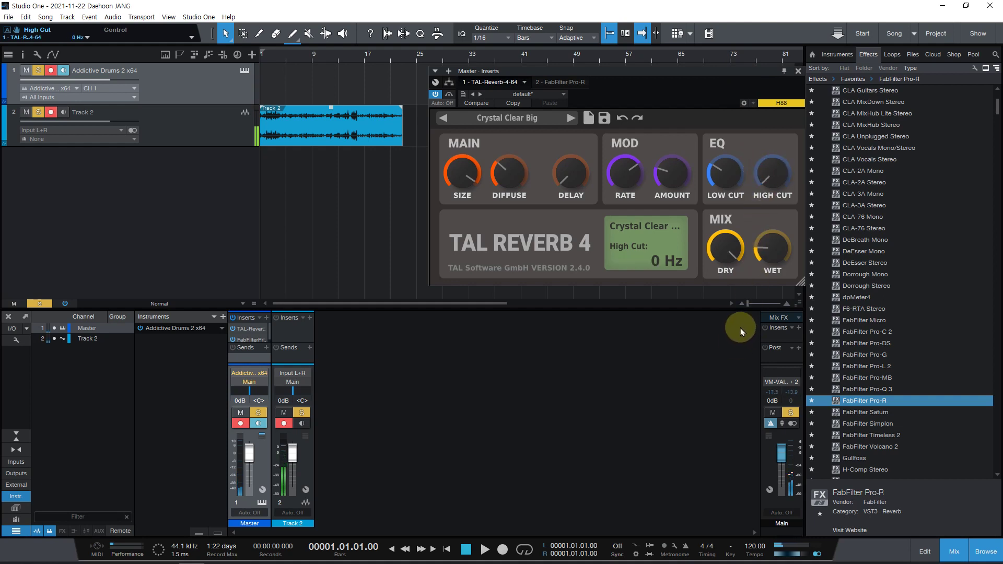
- Load the Dark Big preset from TAL Reverb 4's Long category
click(525, 119)
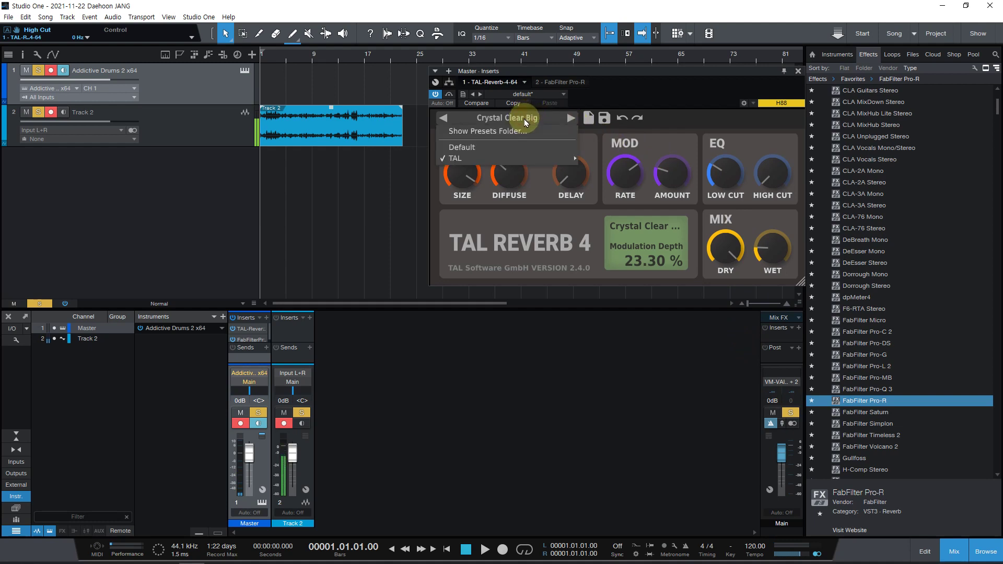
mouse_move(521, 156)
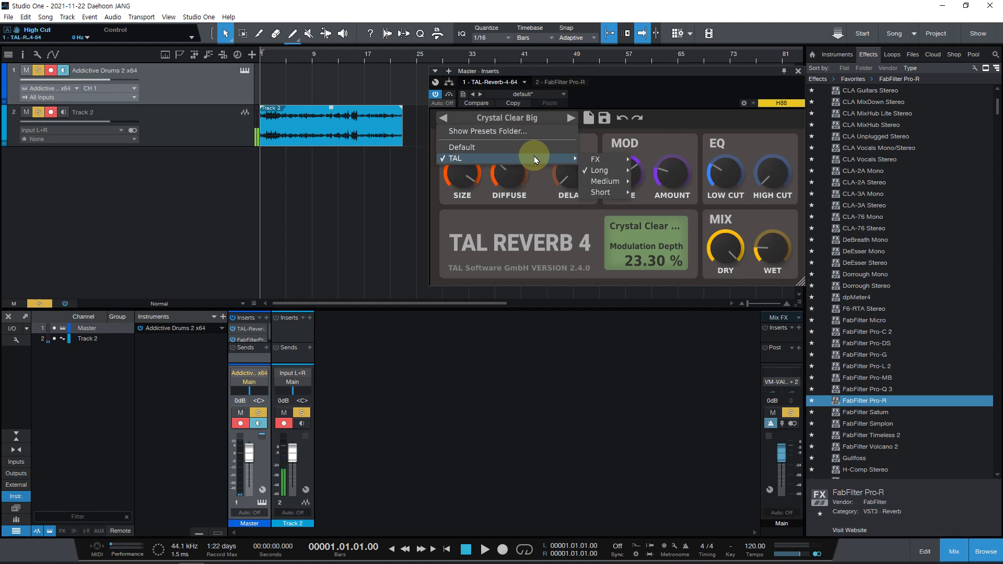
mouse_move(613, 173)
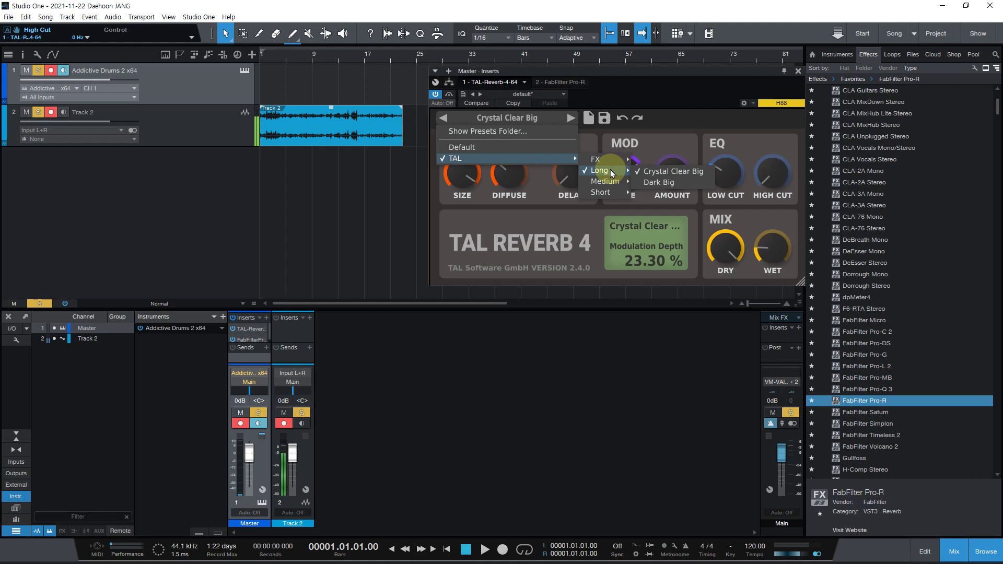
mouse_move(614, 193)
click(661, 183)
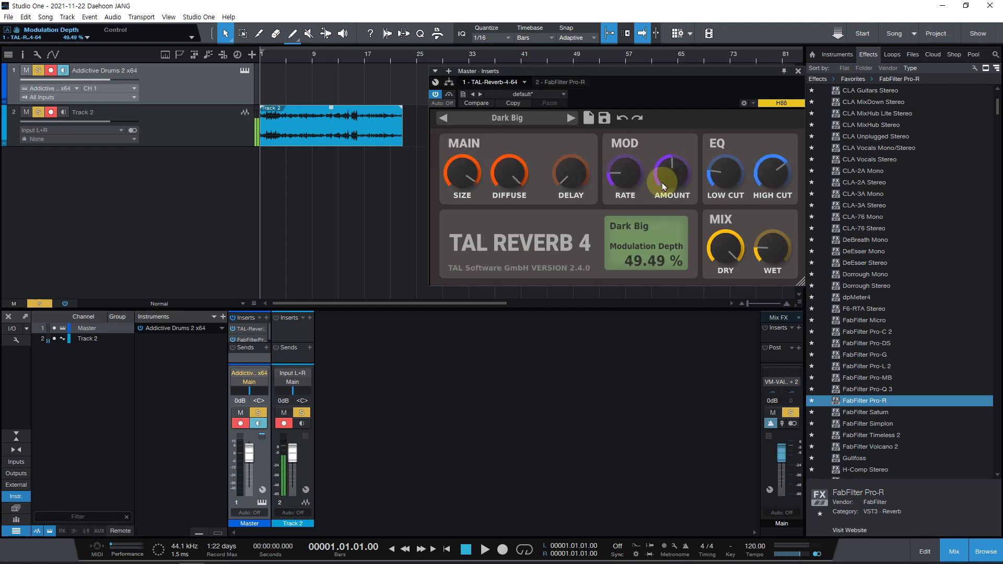
- Lower the Dark Big preset's high cut to about 110 Hz and close the reverb plug-in window
drag(767, 177, 764, 191)
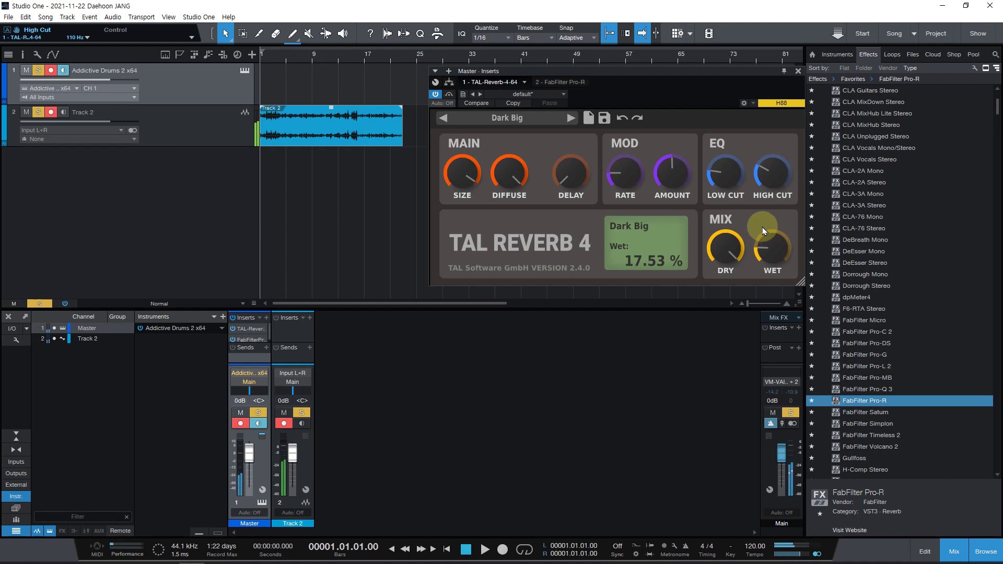
mouse_move(775, 173)
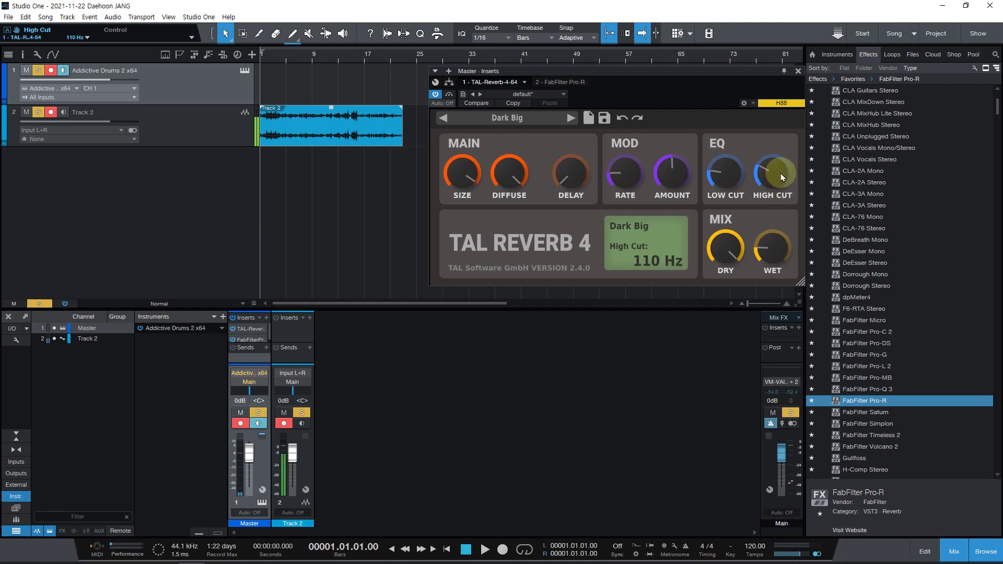
click(798, 72)
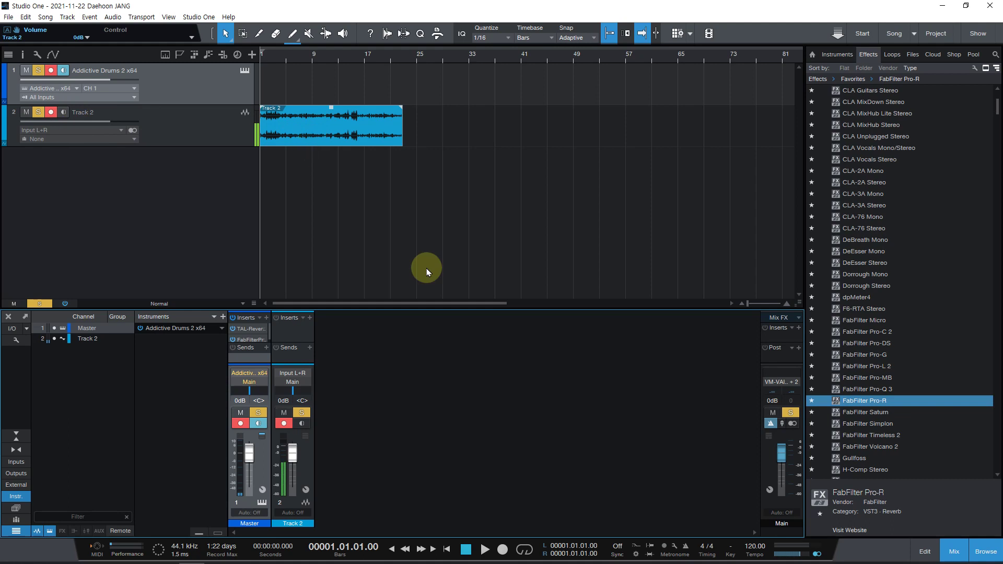
- Play the song's opening briefly, stop playback and select the audio event on Track 2
mouse_move(445, 557)
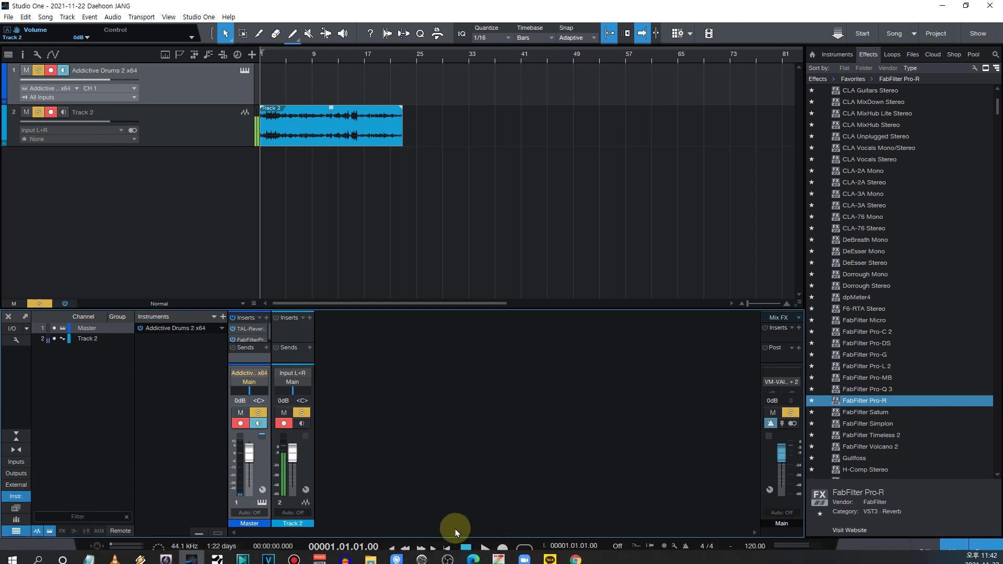
key(space)
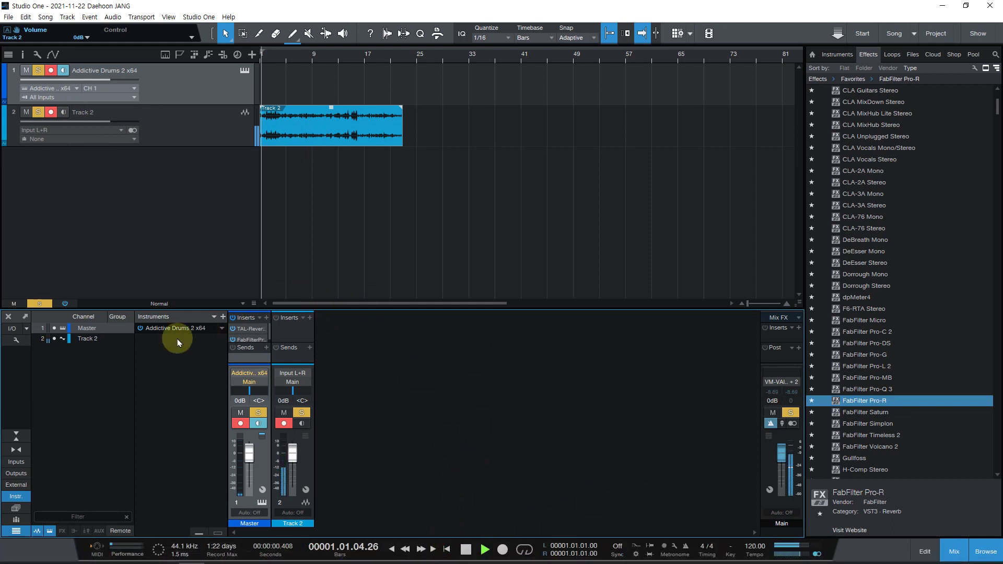
click(249, 452)
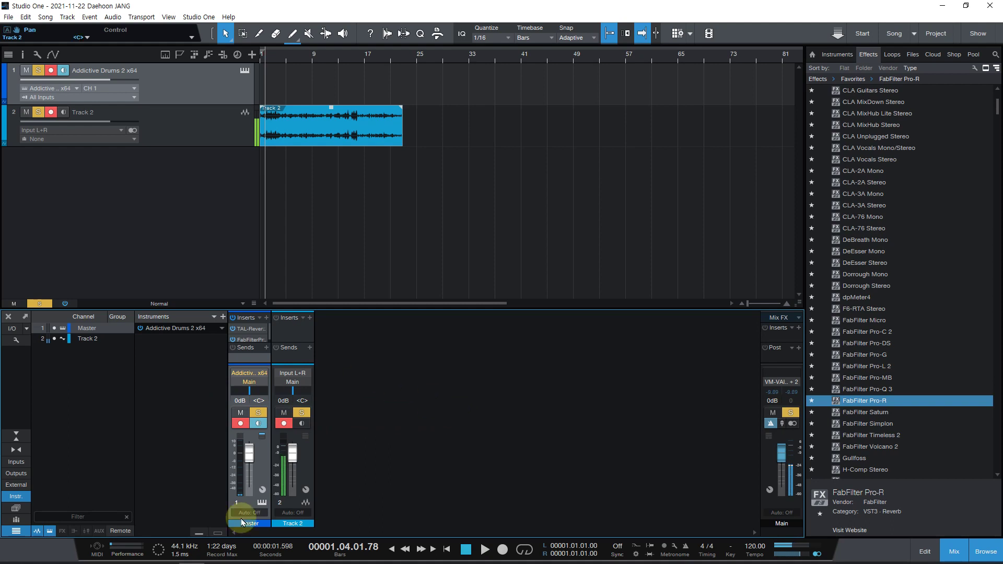
click(308, 135)
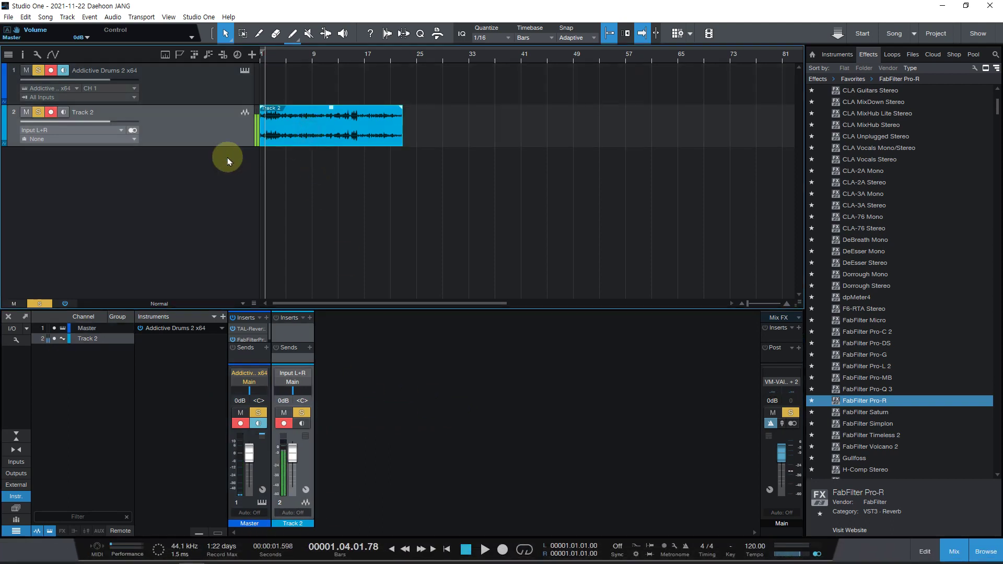
- Add a new audio track below Track 2 and arm it for recording
right_click(199, 176)
click(231, 201)
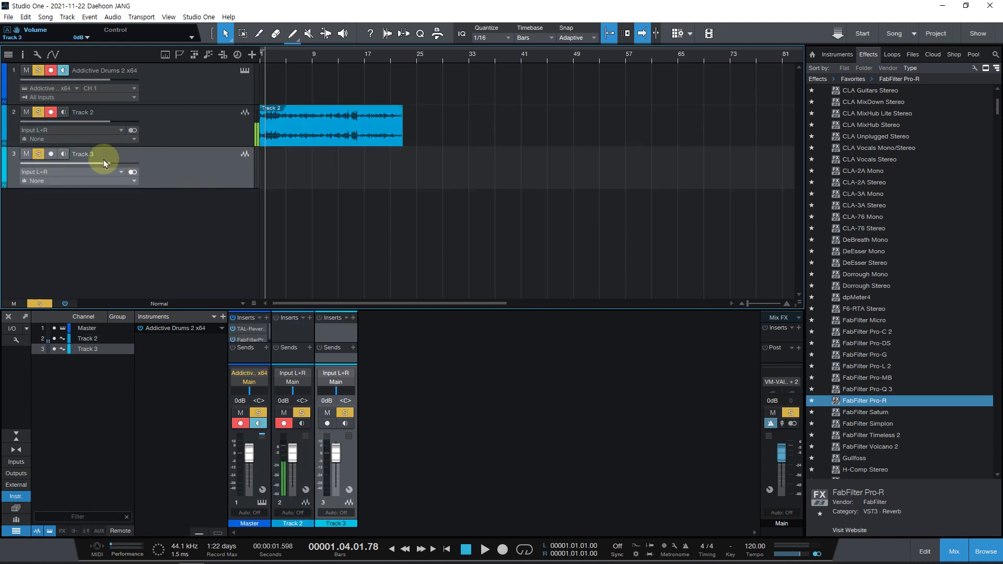
click(54, 155)
click(54, 155)
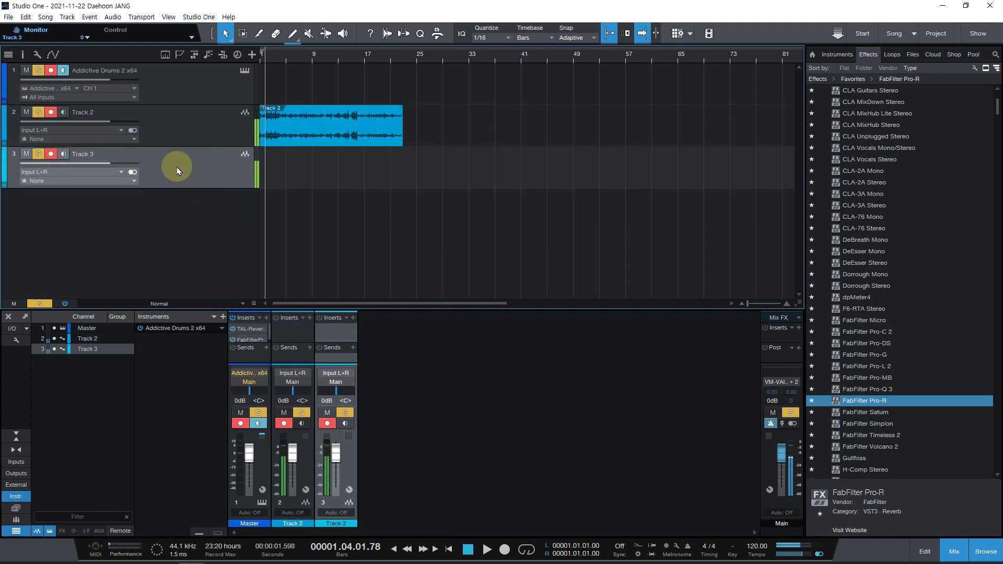
- Switch to Voicemeeter and reposition its window to inspect the virtual input meter and the output faders
mouse_move(225, 561)
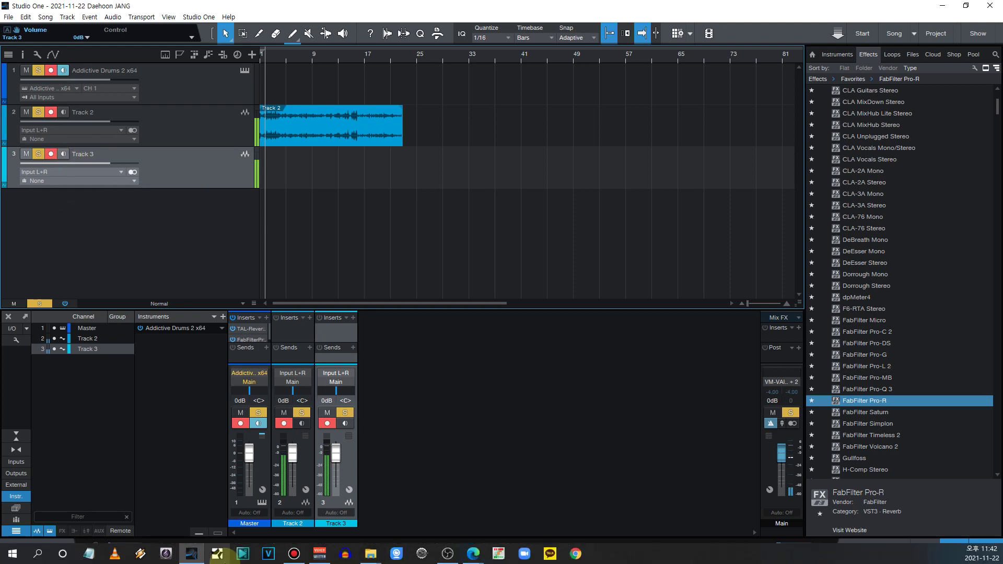
click(316, 557)
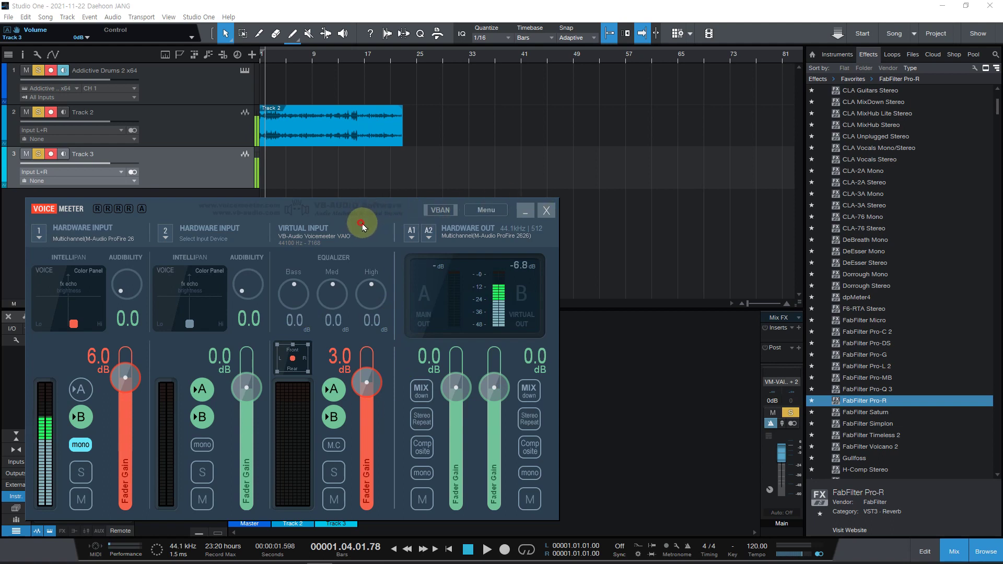
drag(168, 209, 422, 195)
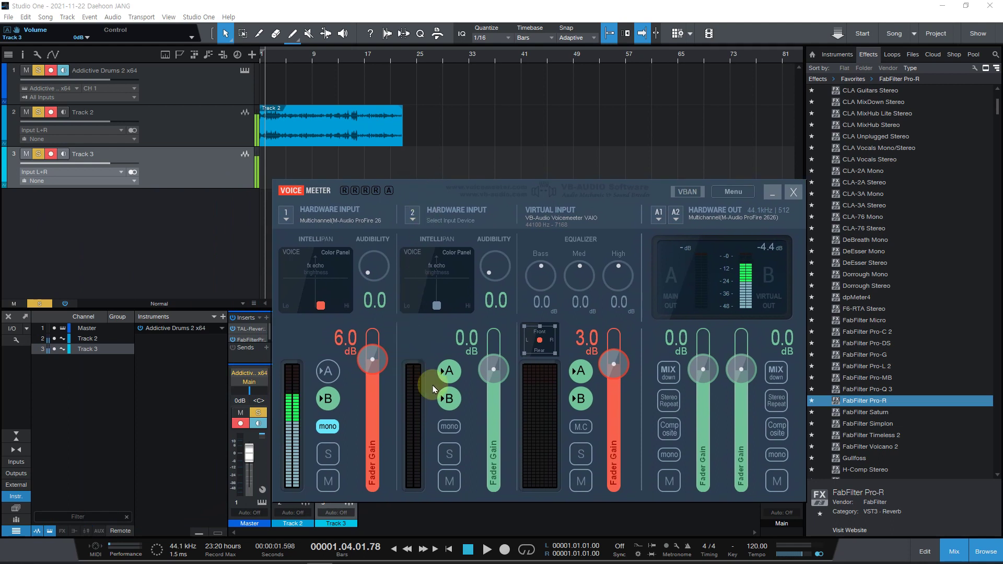
click(536, 416)
click(535, 416)
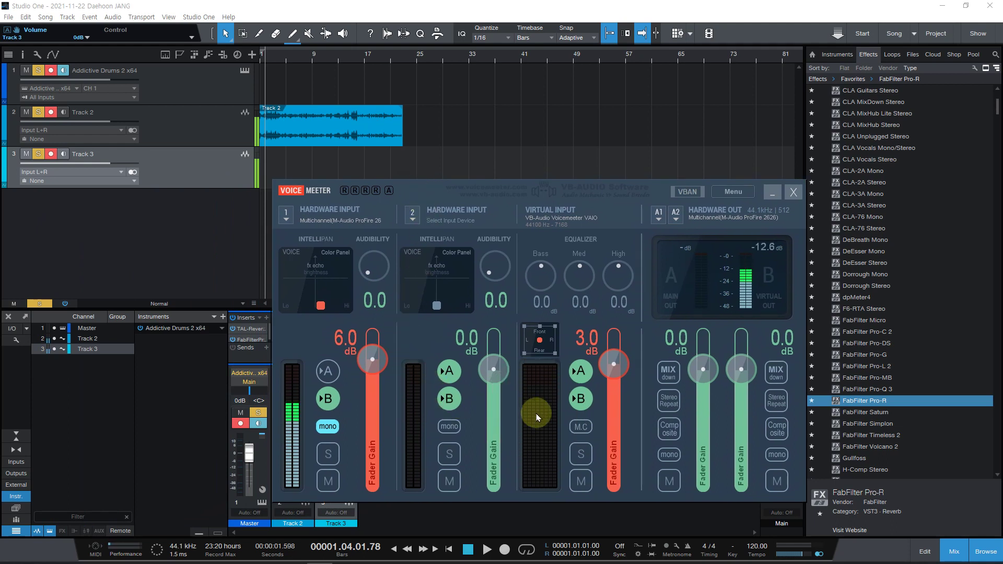
click(734, 368)
click(73, 163)
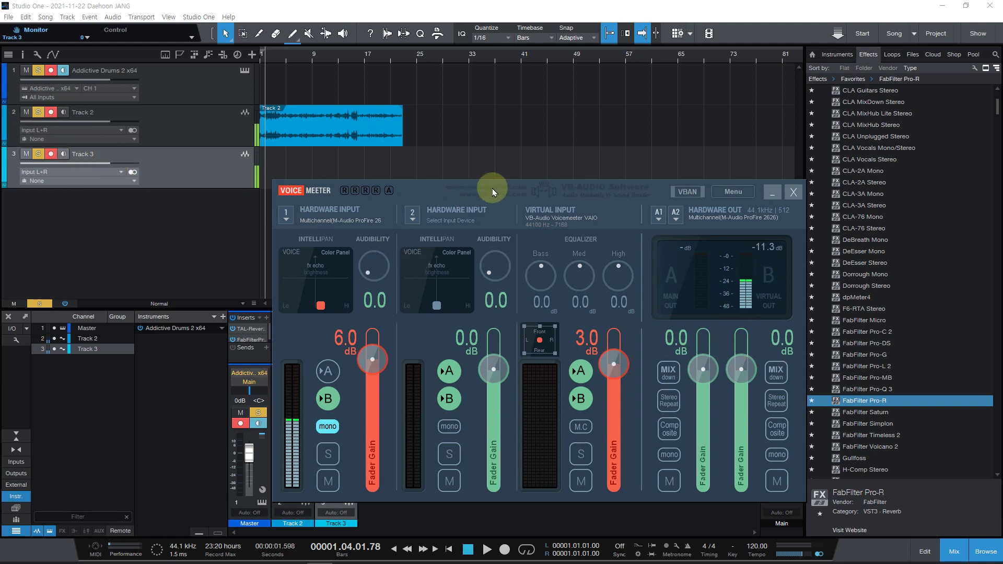
- Switch to the YouTube browser window, open the KMU Music Art channel and play its first upload, the autumn piano concert
mouse_move(464, 555)
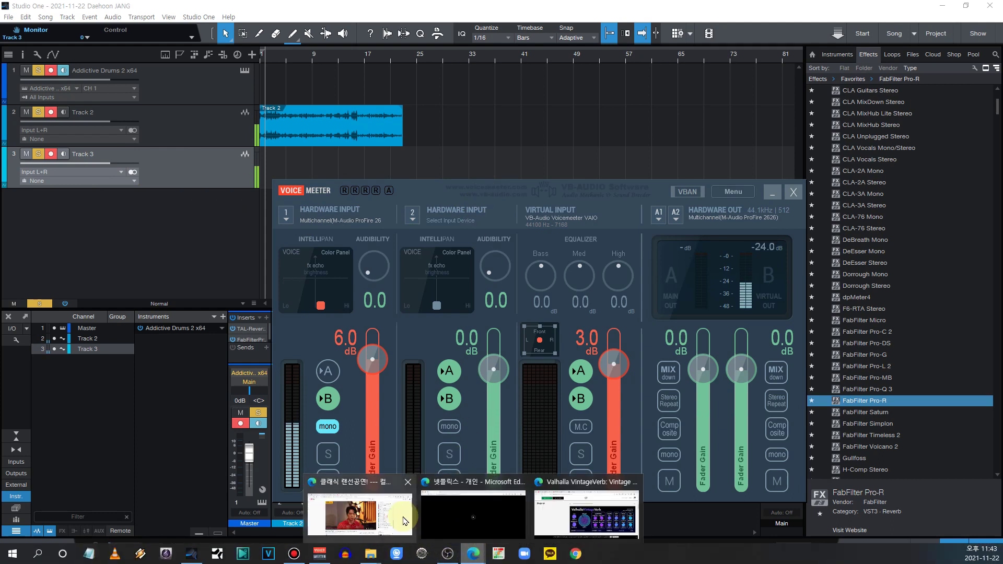
click(365, 514)
click(396, 93)
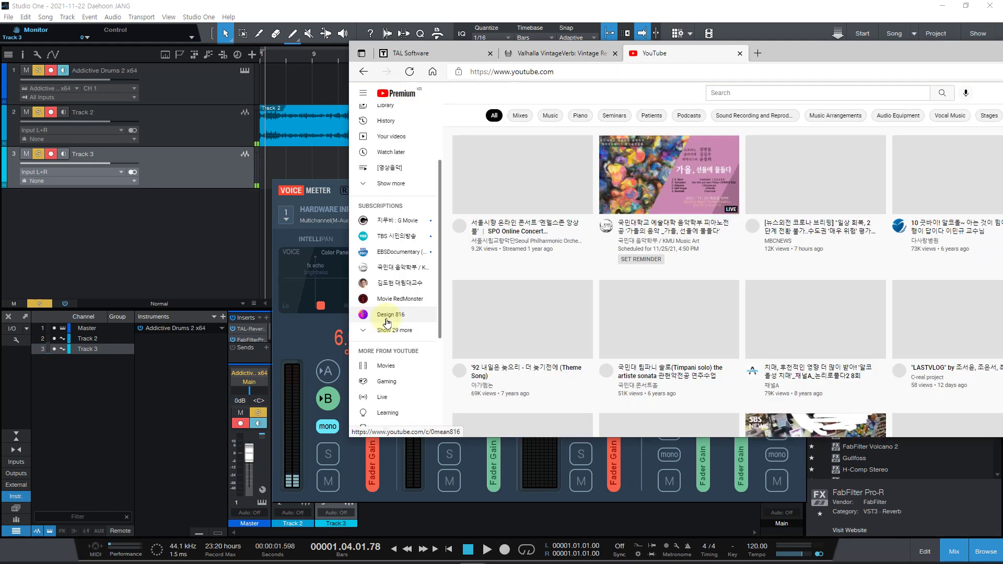
click(400, 267)
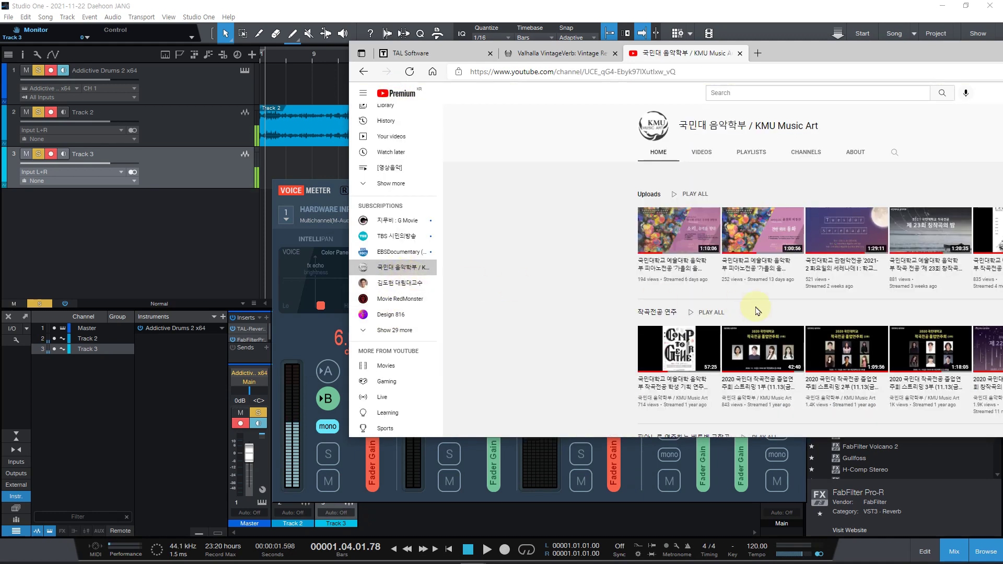
click(675, 234)
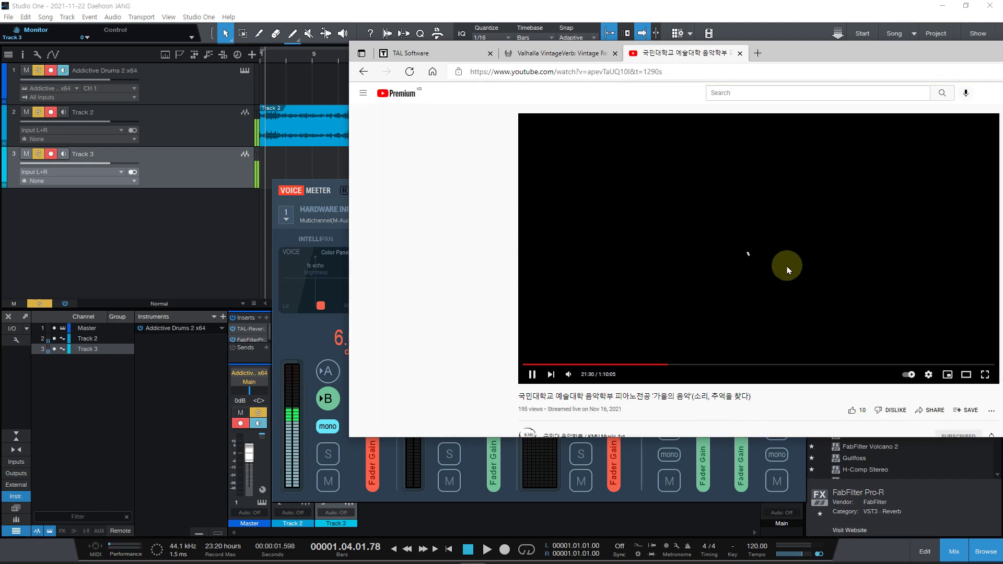
- Return to Studio One and disarm, unsolo and mute Track 2
click(50, 114)
click(38, 112)
click(26, 112)
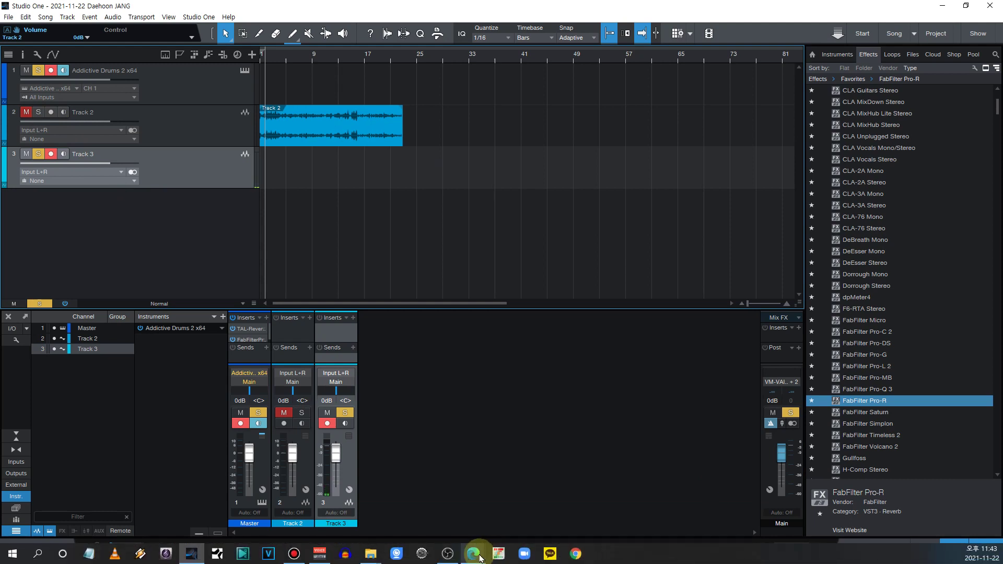
- Bring the YouTube window back to the front and move it clear of the track headers and mixer channels
mouse_move(473, 552)
click(371, 511)
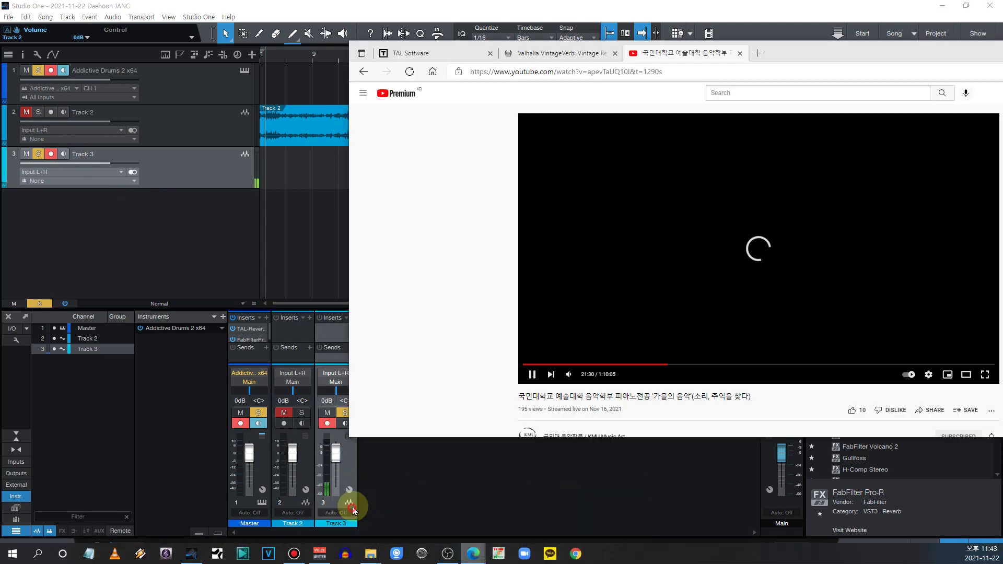
drag(796, 56, 875, 66)
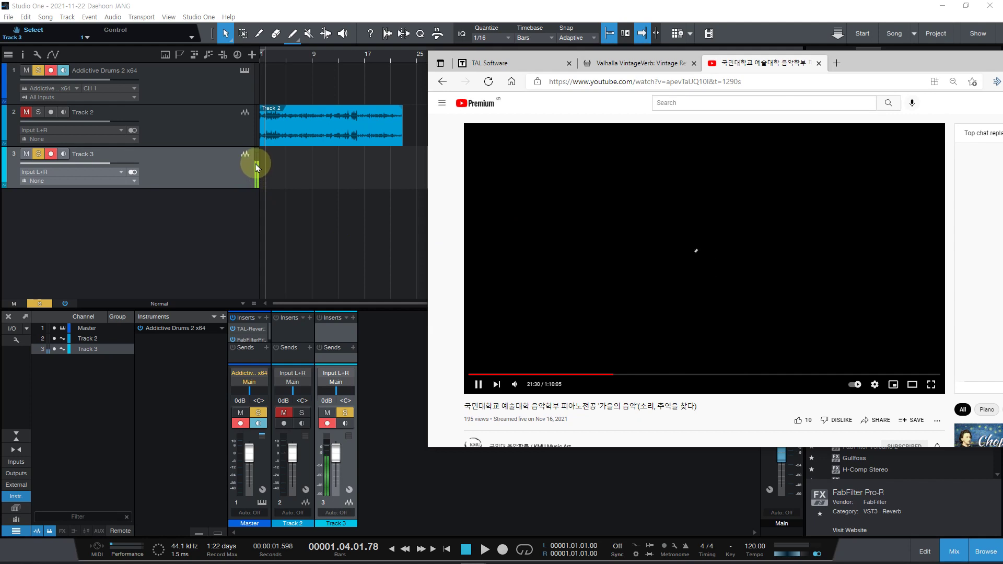
- Switch to Voicemeeter, place its window beside the video player and inspect the virtual input's level meter
mouse_move(517, 553)
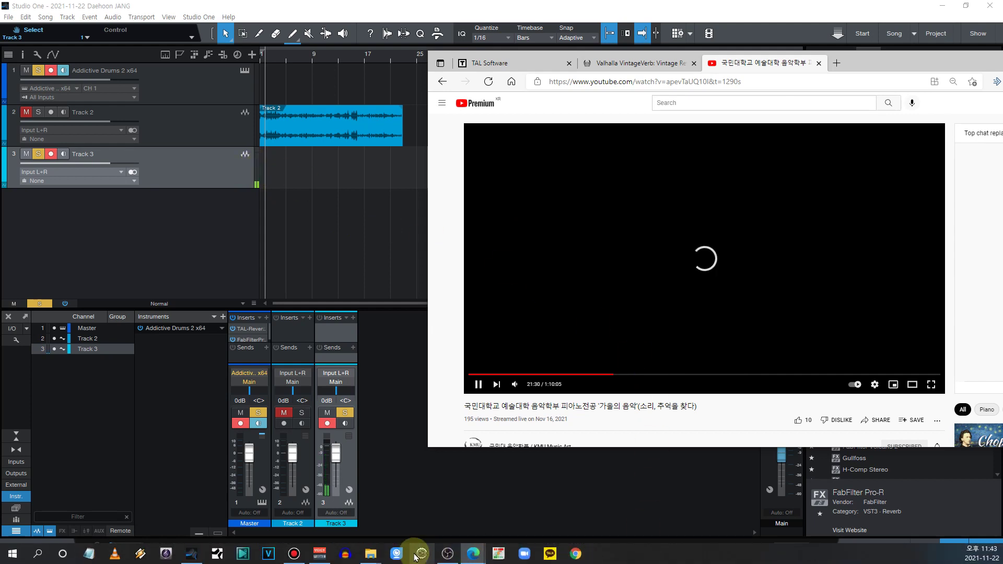
click(319, 553)
drag(430, 192, 208, 162)
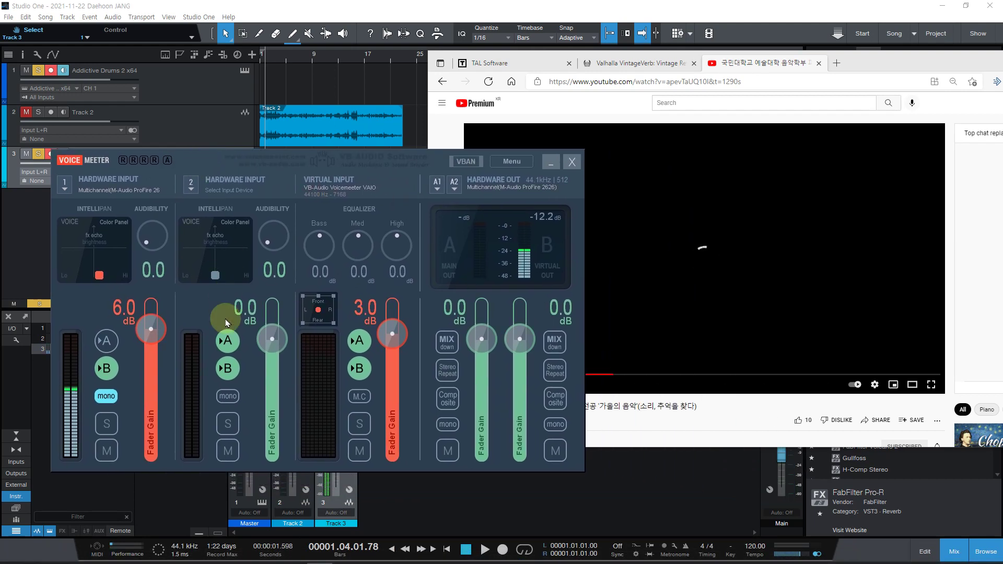
click(324, 363)
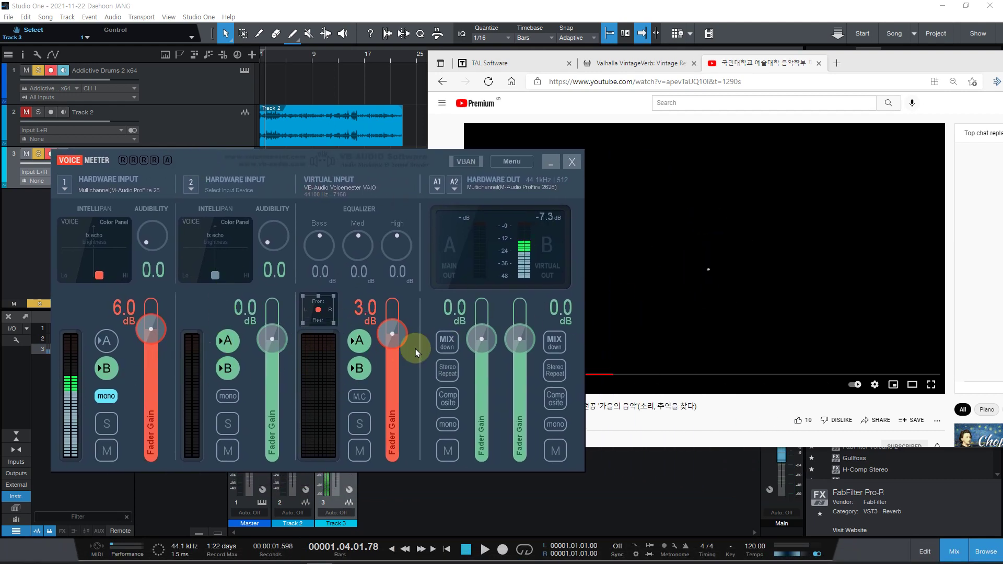
click(321, 360)
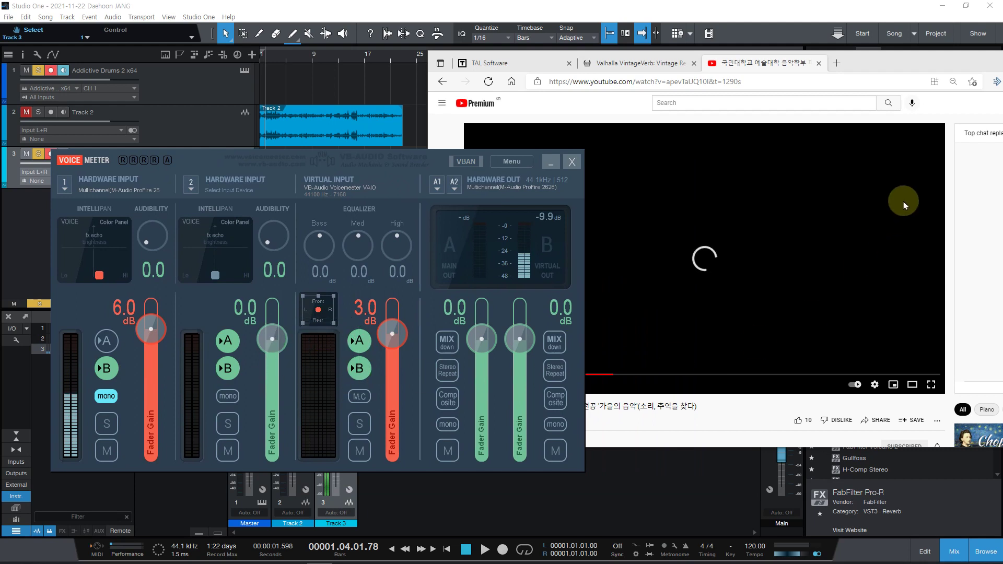
- Try to get the piano concert video playing by jumping to 25:49 and setting its quality to 144p
click(829, 188)
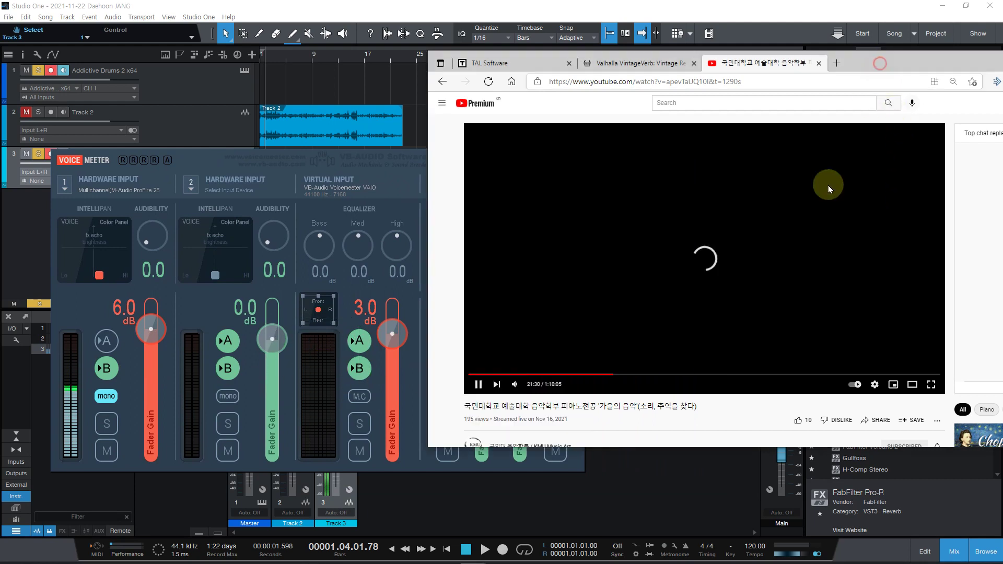
click(642, 374)
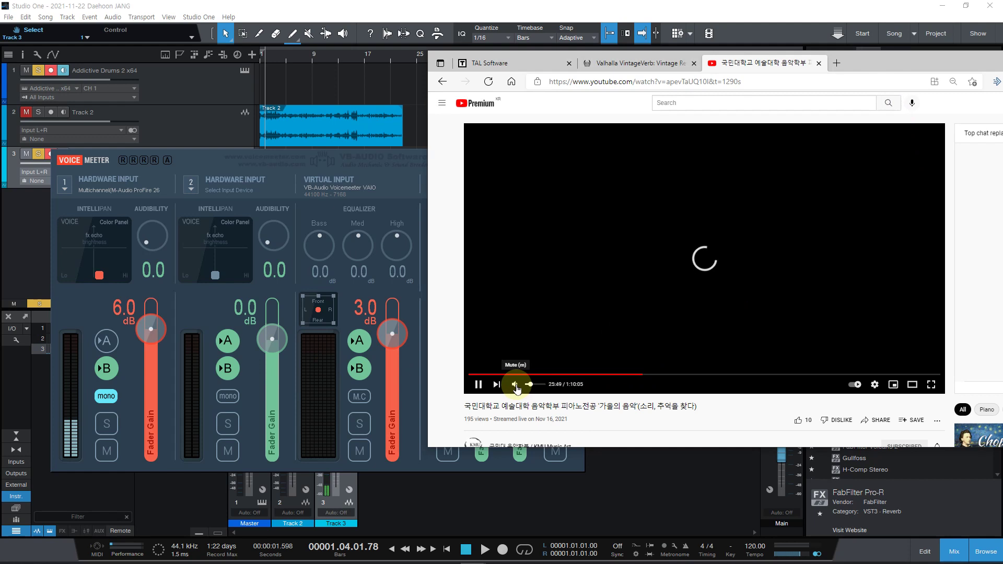
click(872, 383)
click(890, 358)
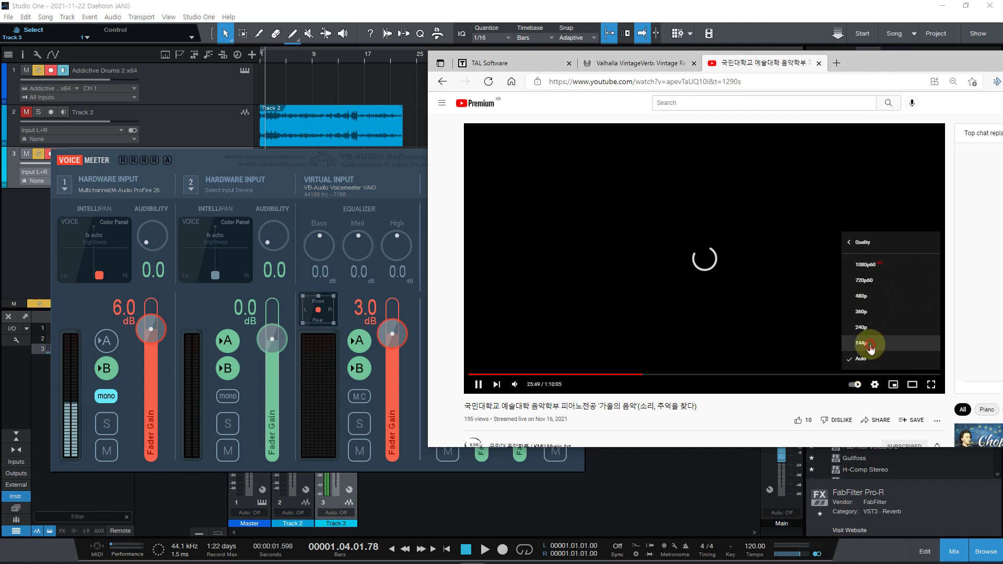
click(869, 344)
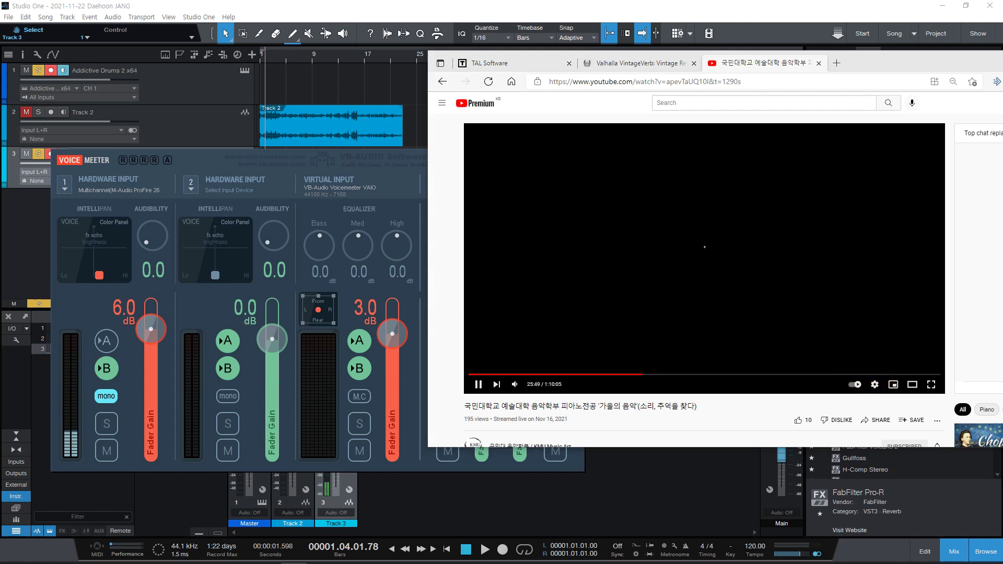
- Go back to the KMU Music Art channel on YouTube and play the '제 23회 창작곡의 밤' concert video
click(629, 262)
click(476, 104)
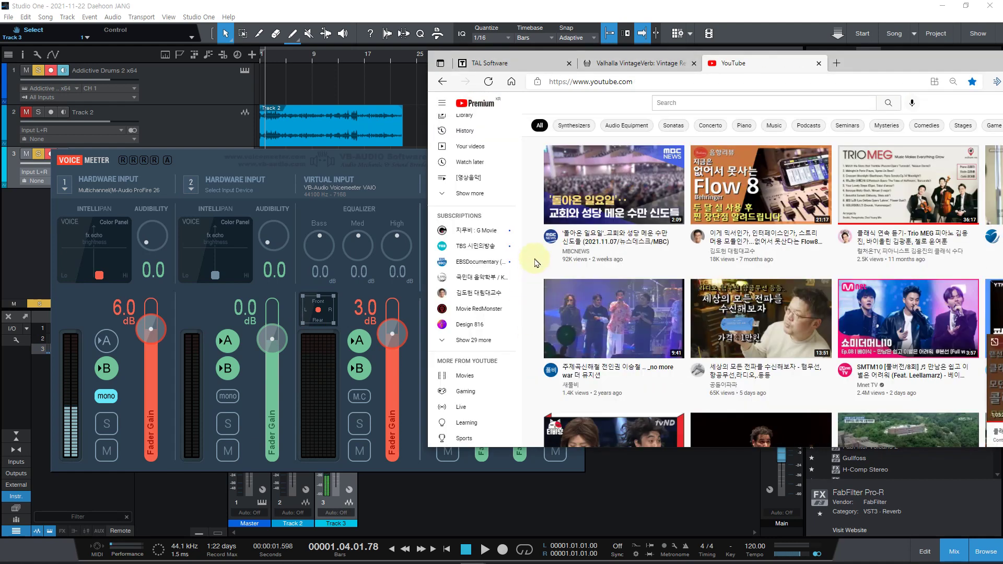
click(473, 277)
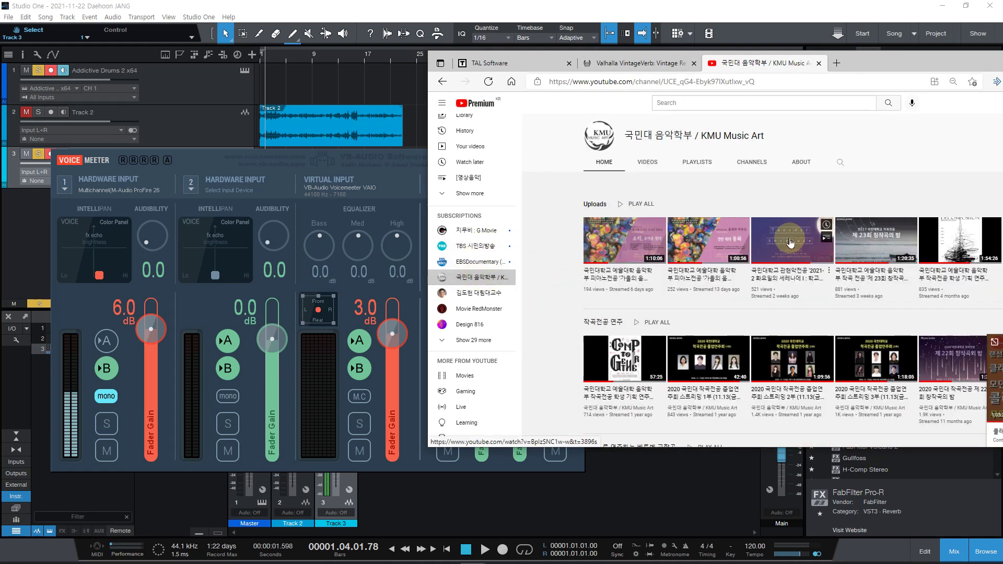
click(873, 241)
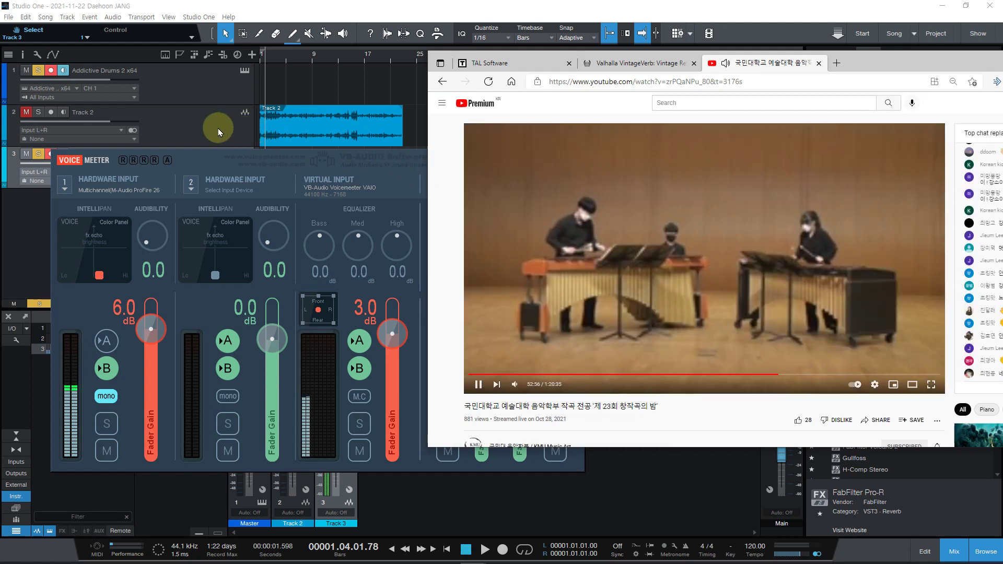
- Switch to Studio One, bring the playing YouTube video back to the front and move its window away from the tracks
click(217, 128)
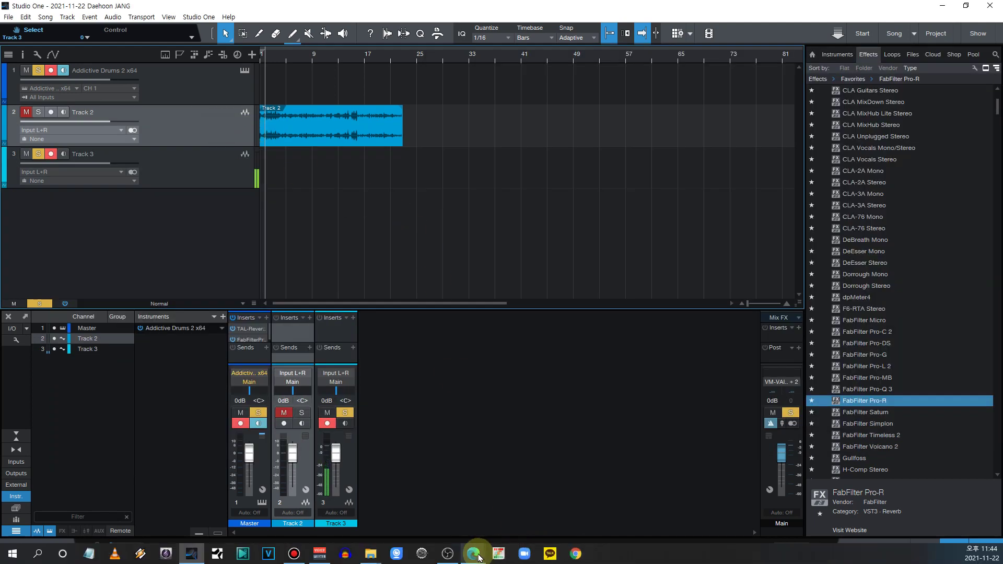
mouse_move(480, 557)
click(386, 499)
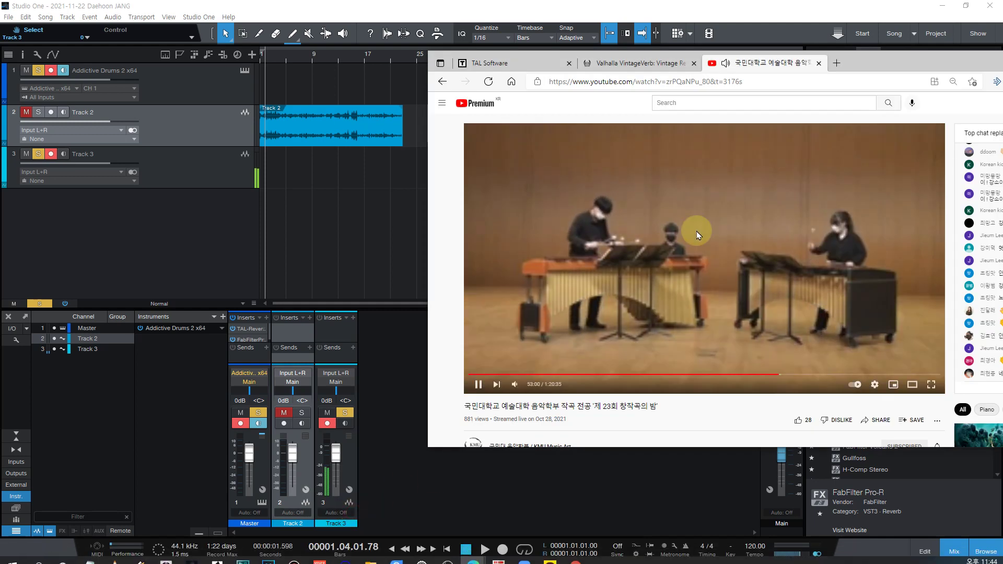
drag(893, 61, 949, 62)
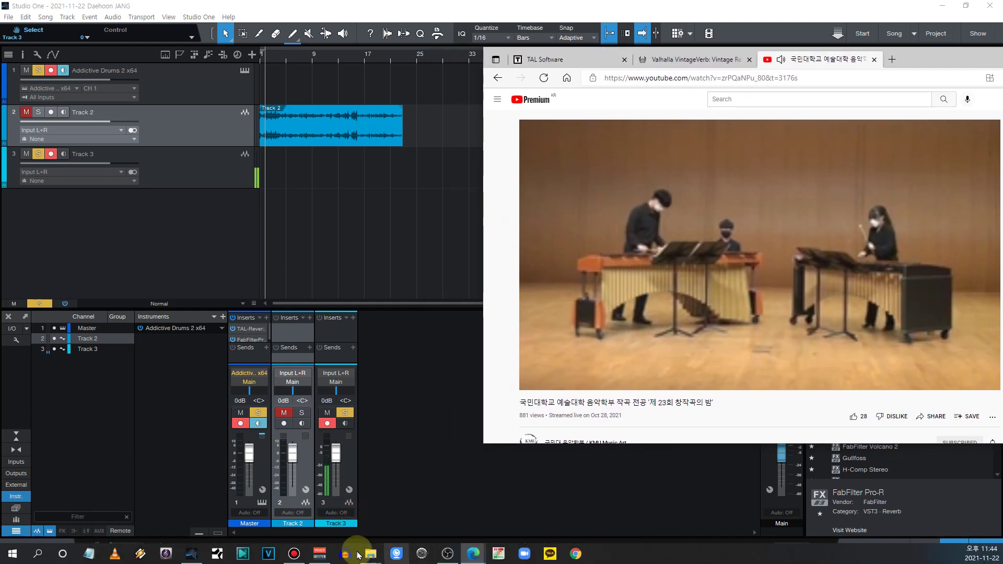
- Switch to Voicemeeter, compare the hardware and virtual input sections and raise the virtual input's fader gain to 9.0 dB
click(319, 557)
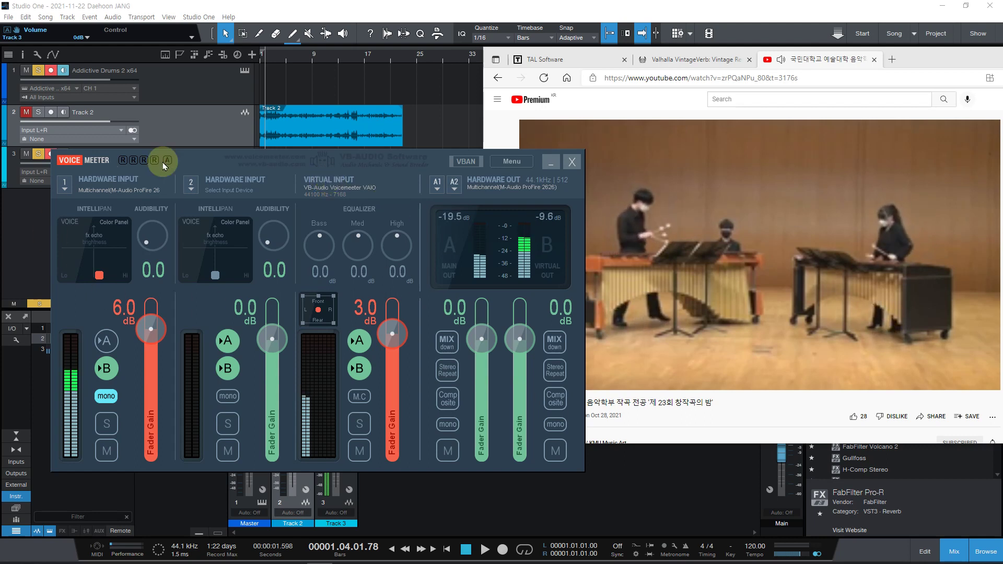
click(117, 183)
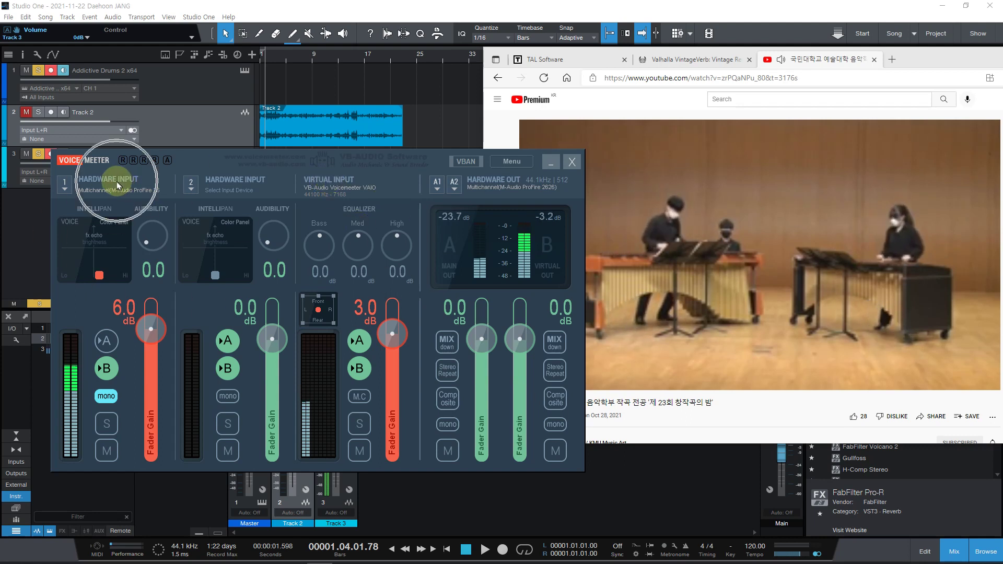
click(325, 182)
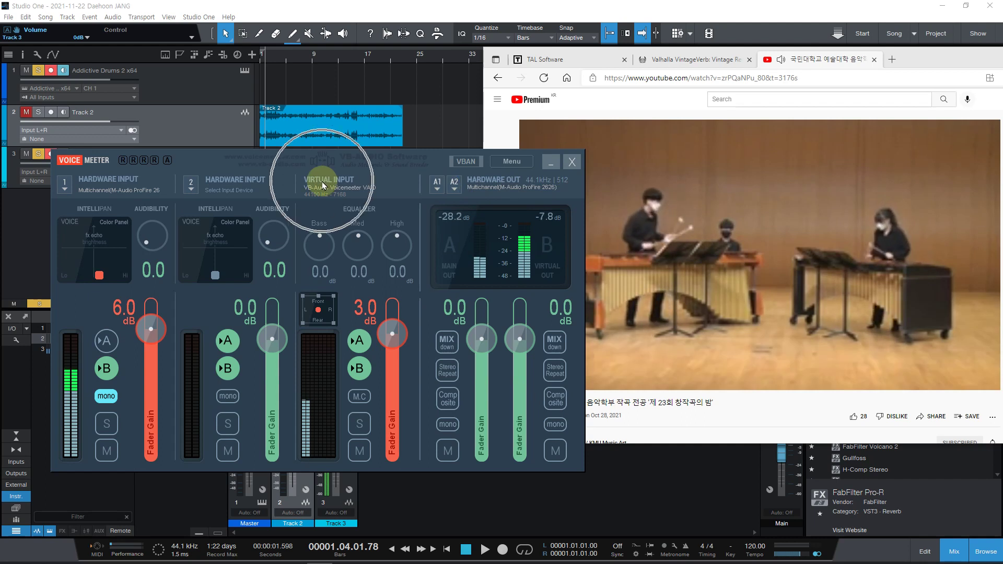
click(401, 336)
scroll(400, 335, up, 6)
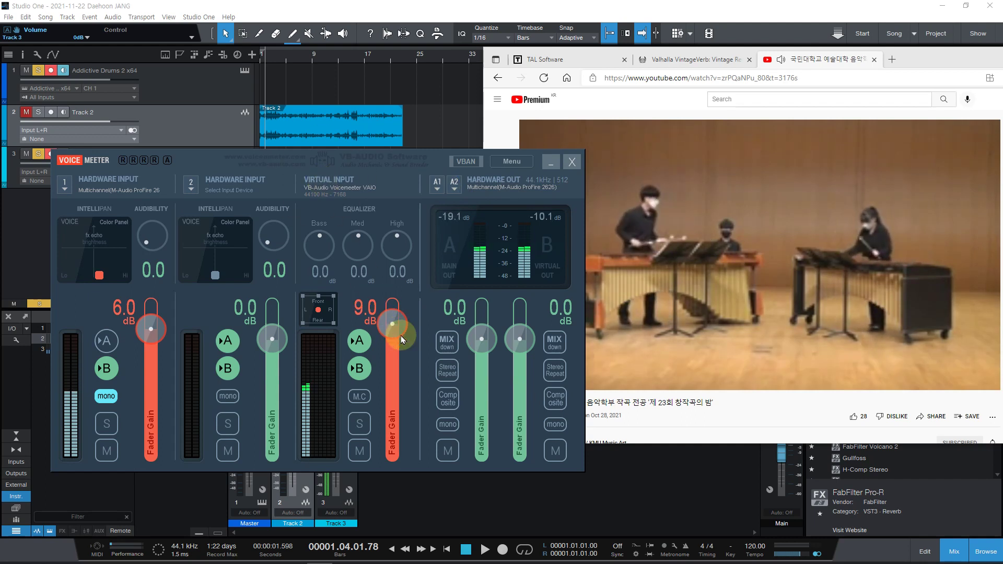
click(353, 368)
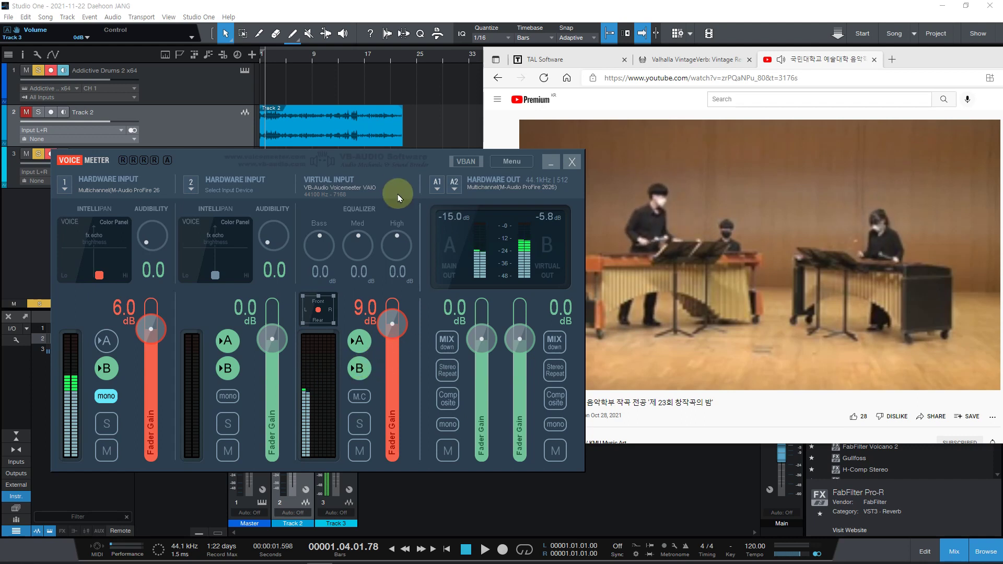
- Move the Voicemeeter window off Studio One's track list and examine the incoming signal on Track 3's meter
drag(201, 163, 612, 194)
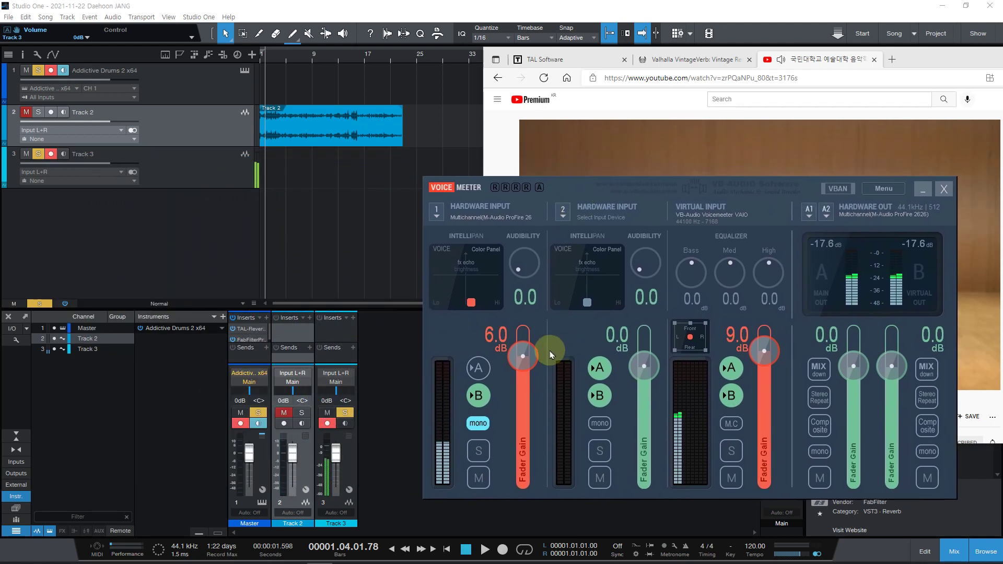
click(263, 176)
click(258, 164)
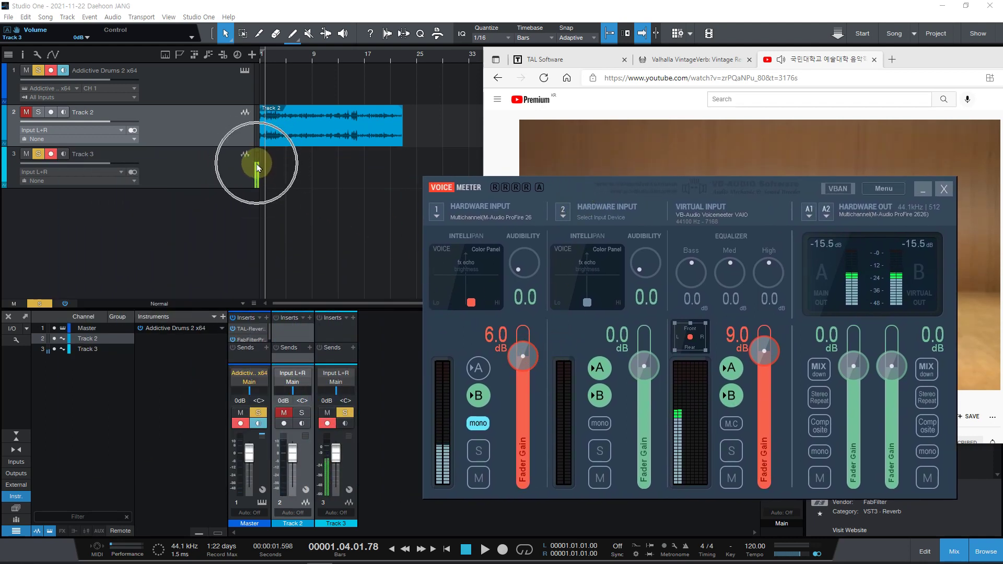
- Start recording onto Track 3 and disarm the Addictive Drums 2 x64 track
click(502, 549)
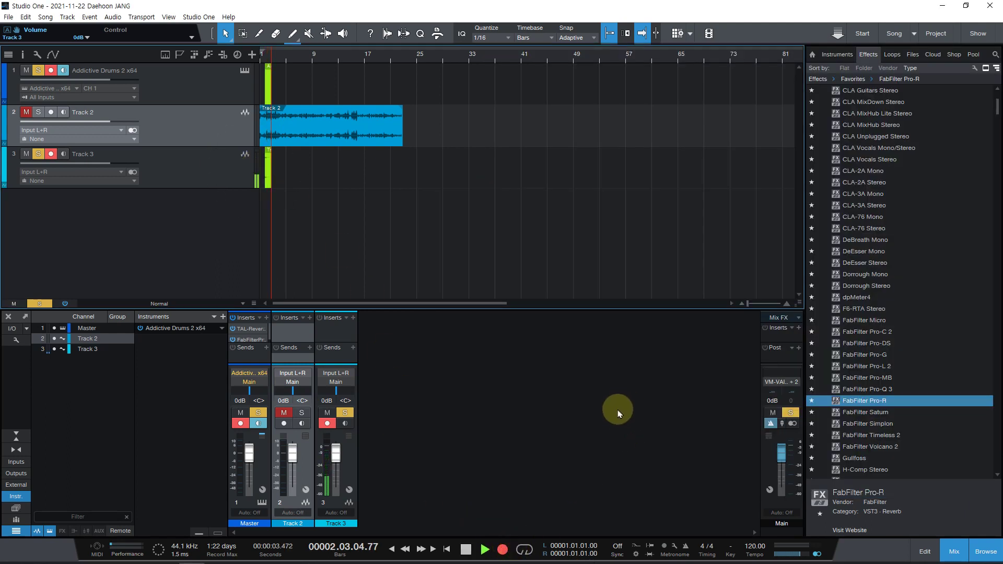
click(54, 74)
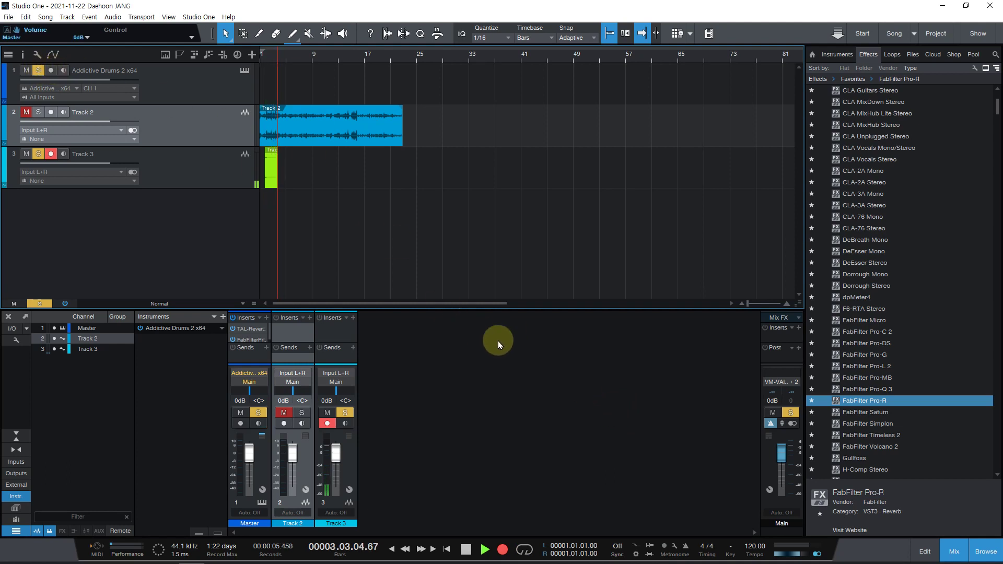
- Bring the YouTube video and Voicemeeter into view during the take and stop the recording on Track 3
mouse_move(538, 562)
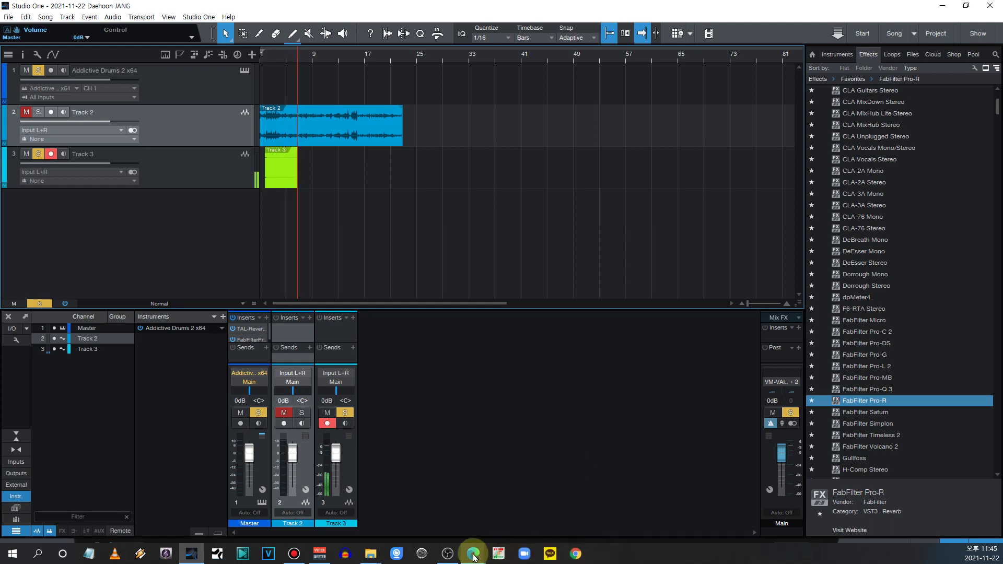
mouse_move(473, 556)
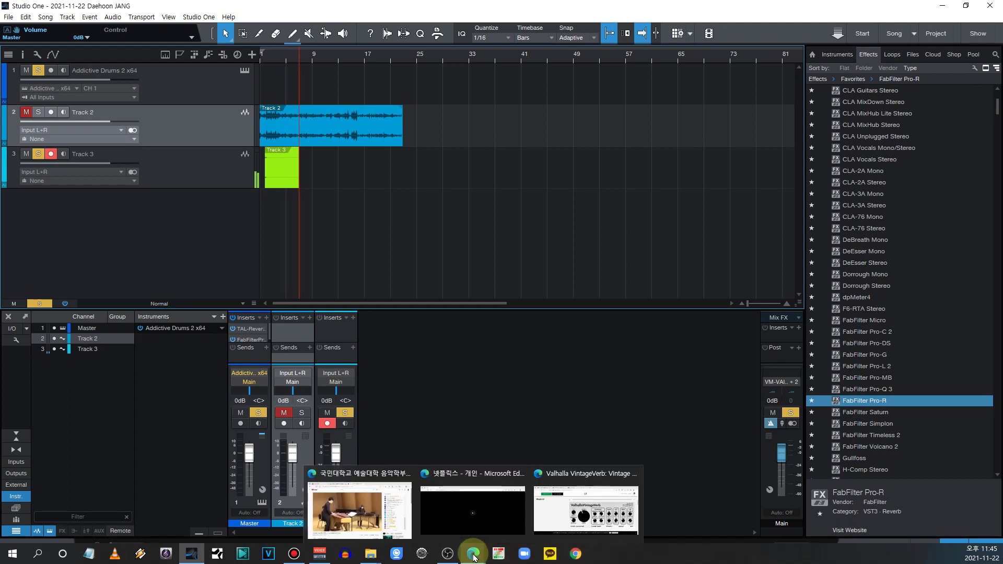
click(362, 518)
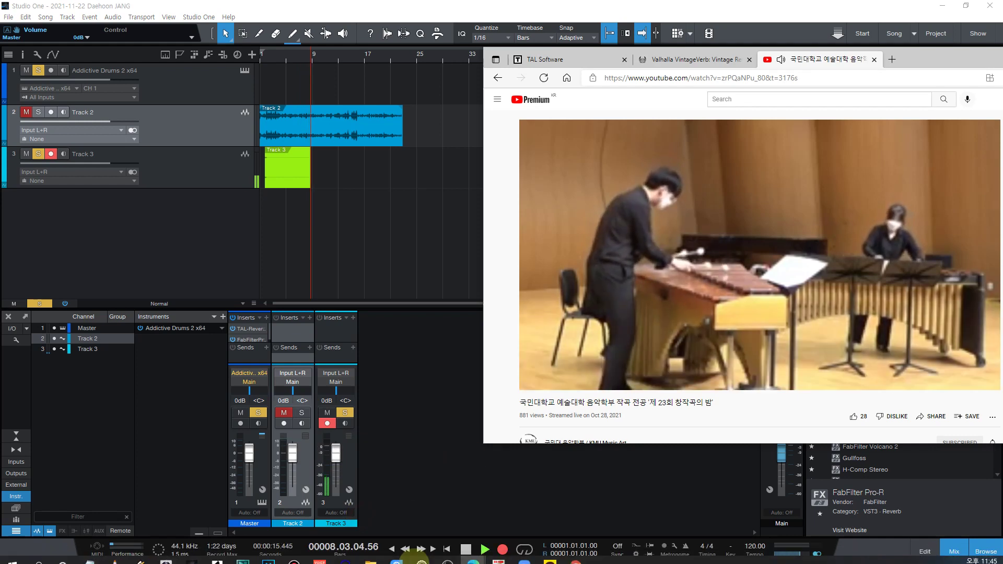
click(321, 553)
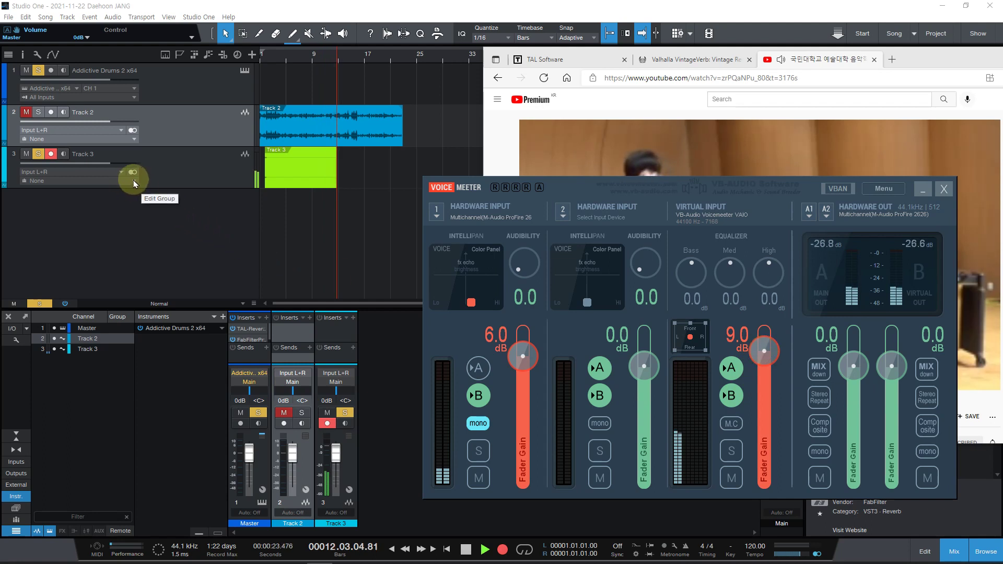
click(465, 549)
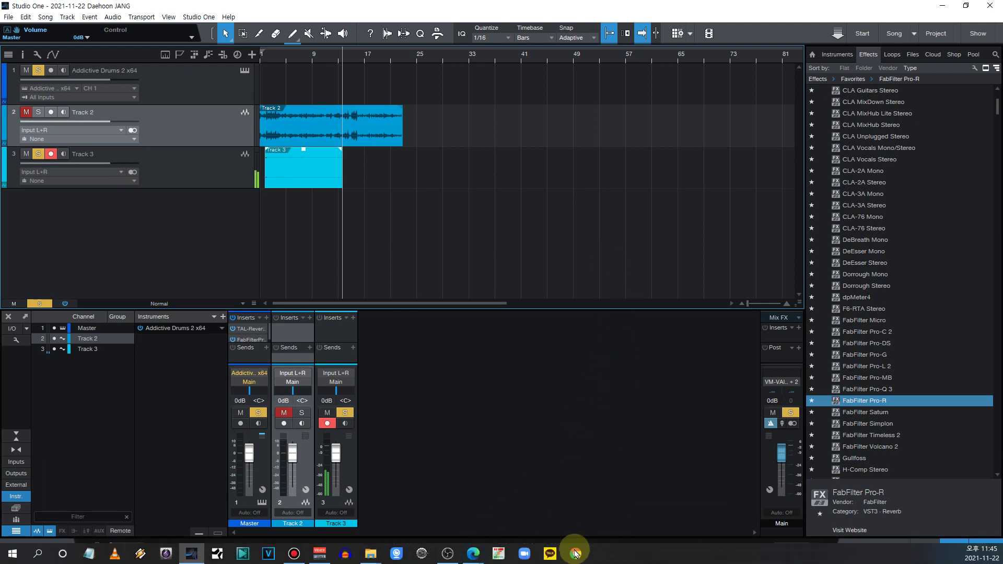
- Check the YouTube video in the browser, return to Studio One and enlarge Track 3 vertically to expose its recorded waveform
mouse_move(472, 553)
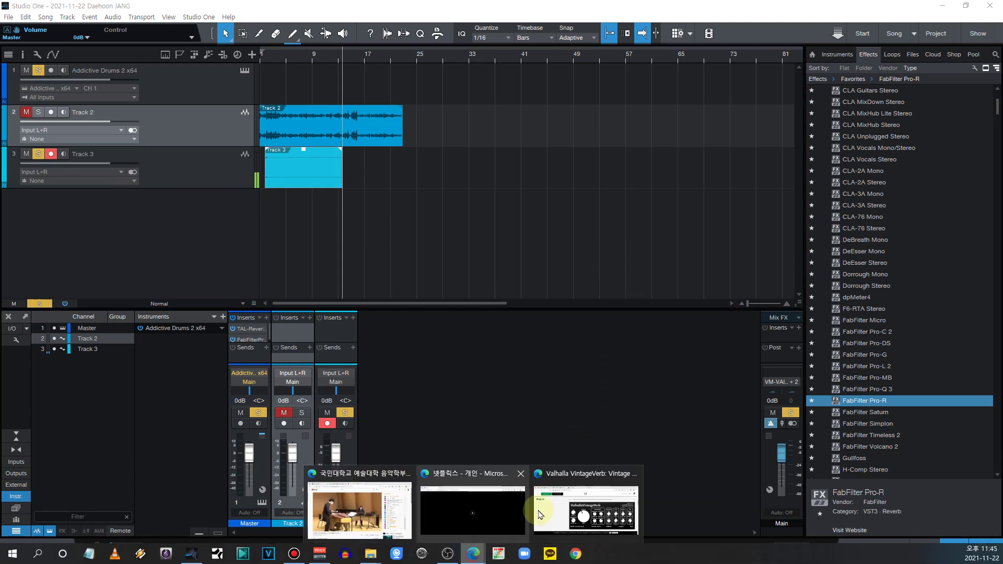
click(360, 509)
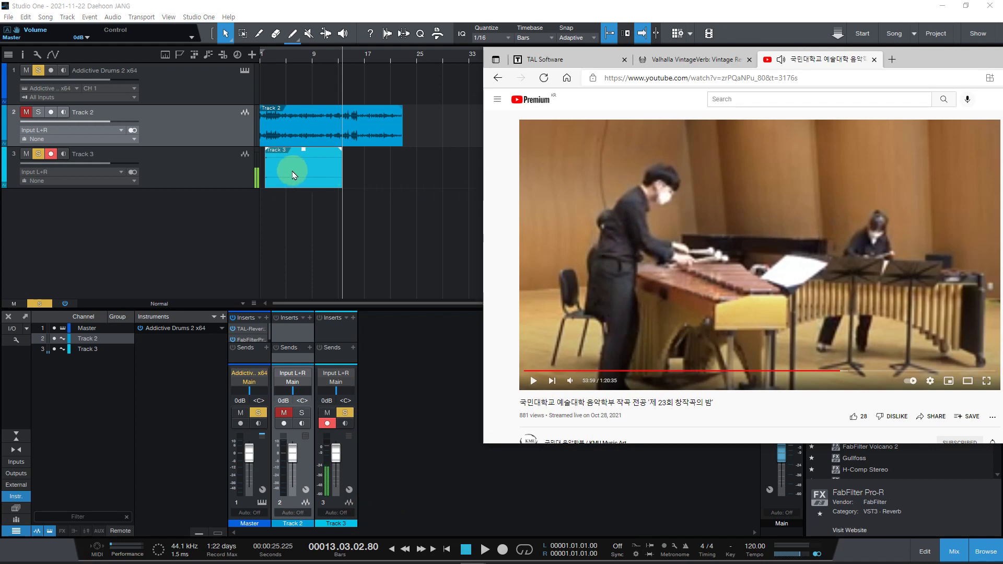
click(291, 181)
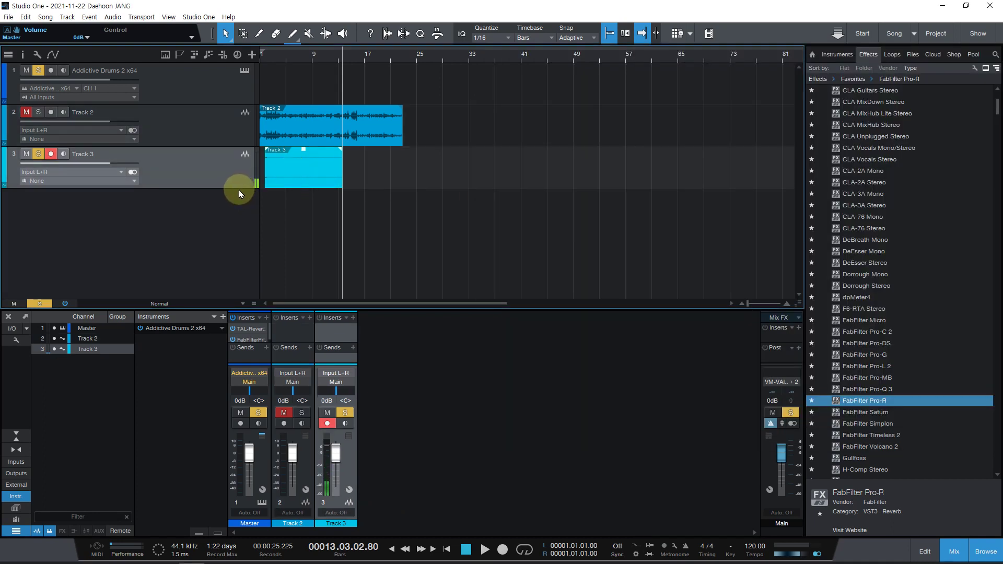
drag(235, 187, 235, 269)
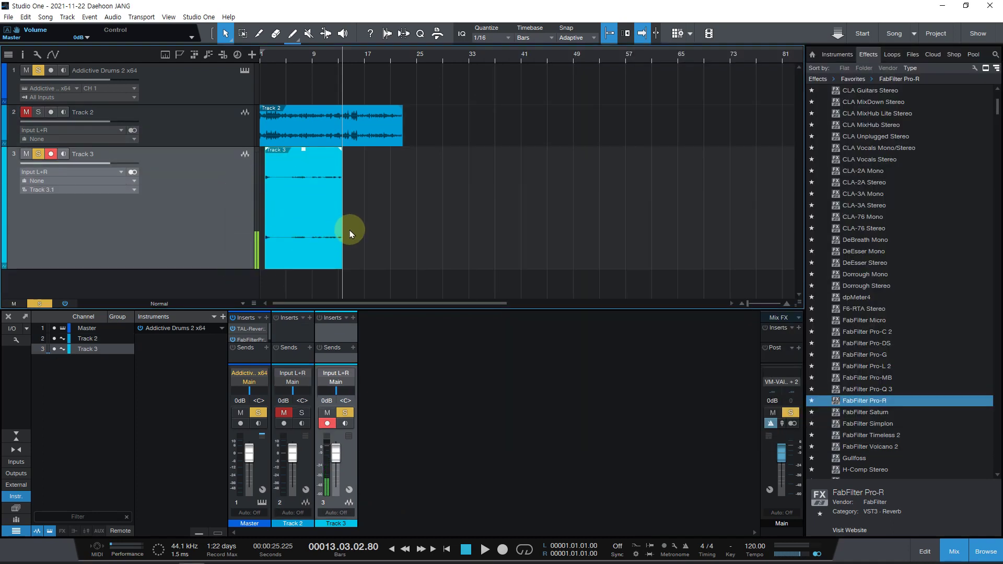
- Play the Track 3 recording from bar 6 and look through the audio operations offered for its event
click(294, 55)
click(42, 138)
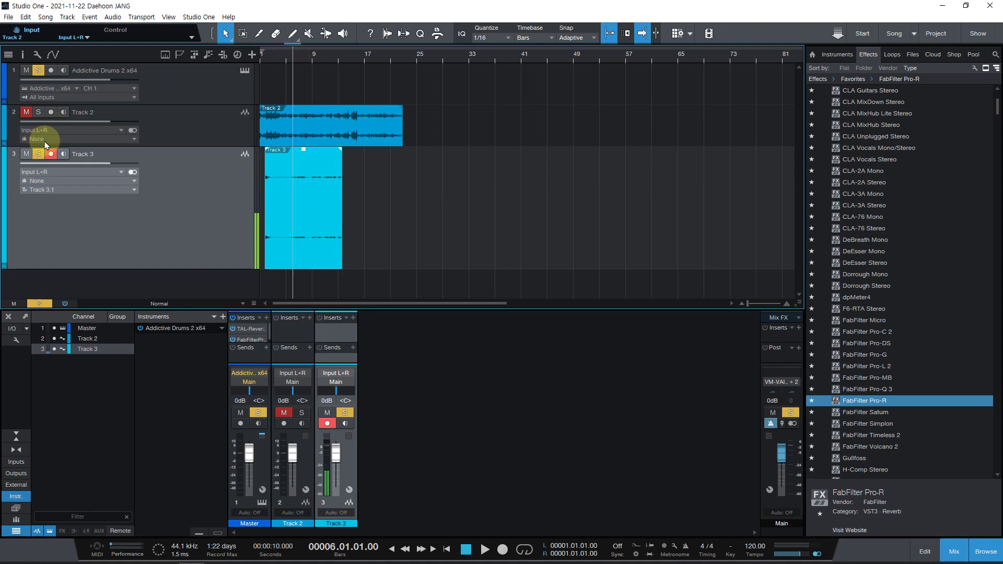
key(space)
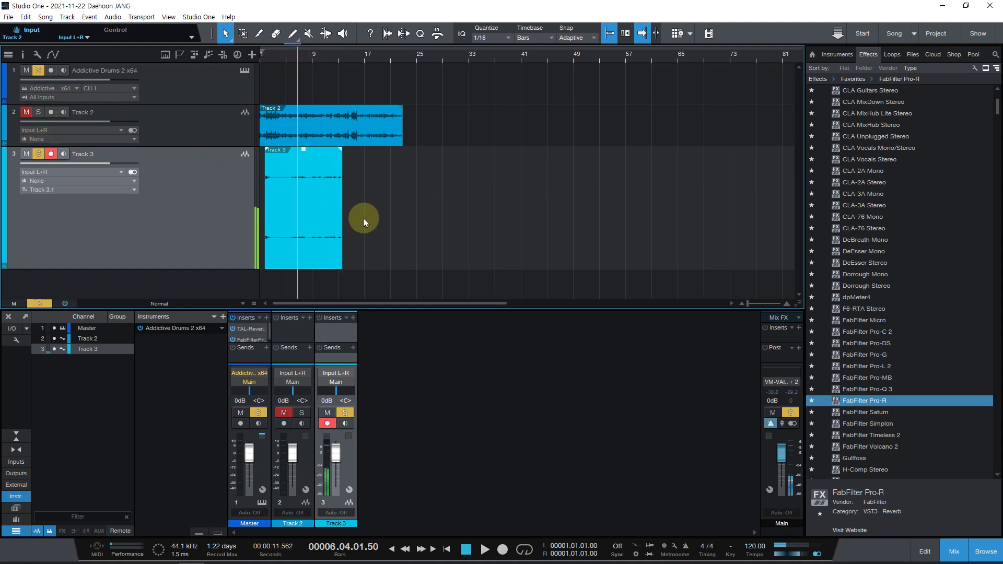
key(space)
right_click(292, 205)
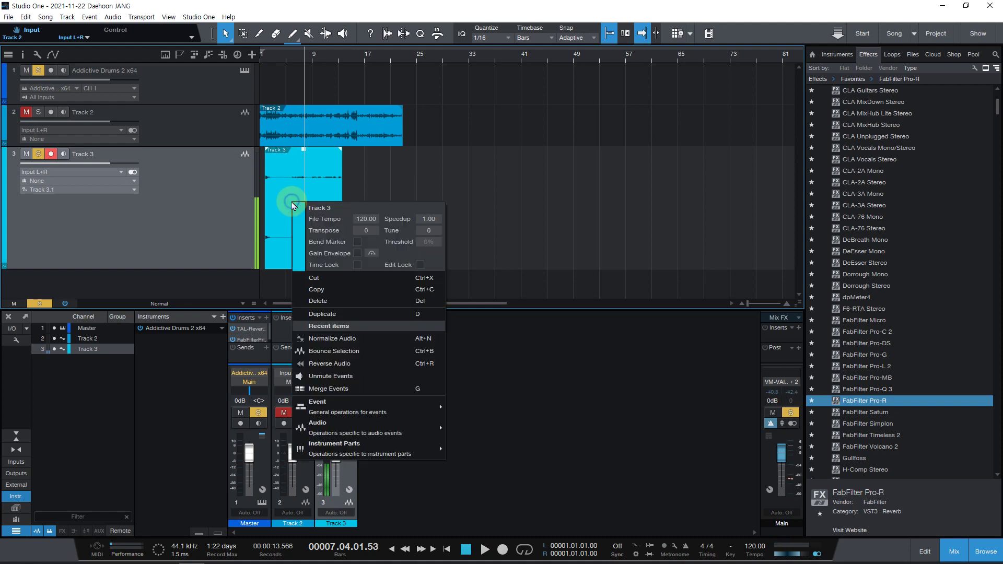
mouse_move(339, 427)
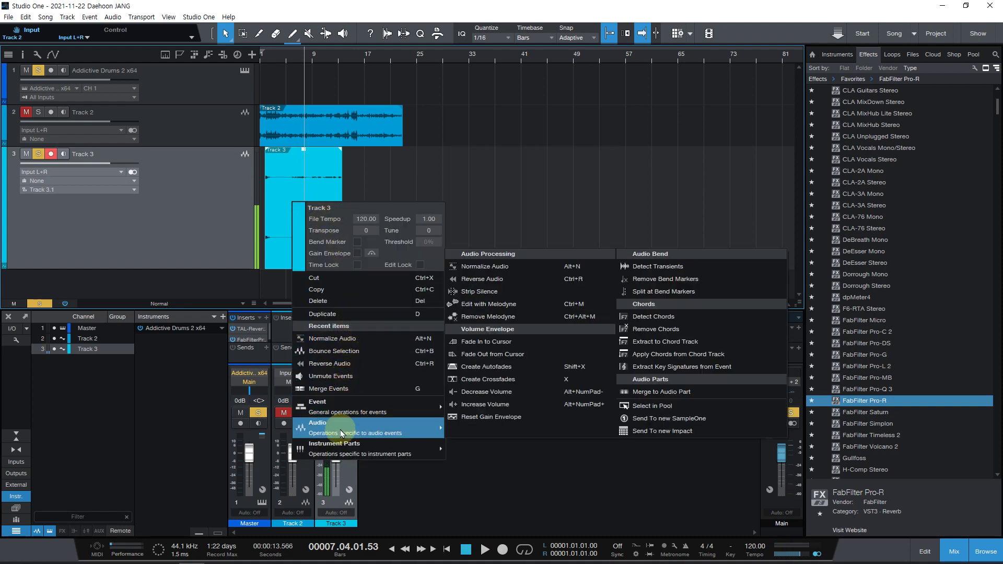
click(379, 167)
- Play a little more of Track 3, switch to Voicemeeter and set the virtual input's fader gain to 0.0 dB
click(330, 179)
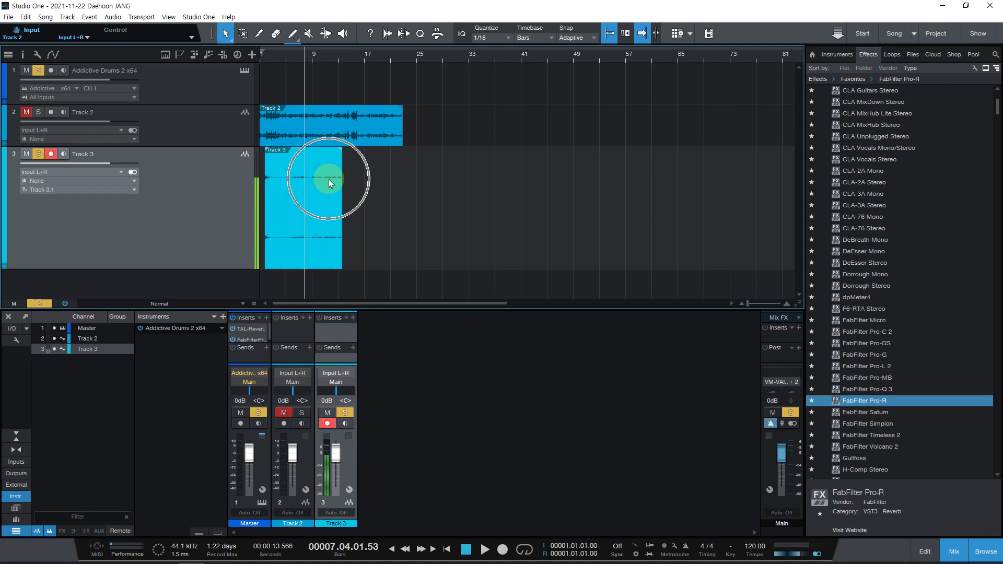
key(space)
mouse_move(314, 558)
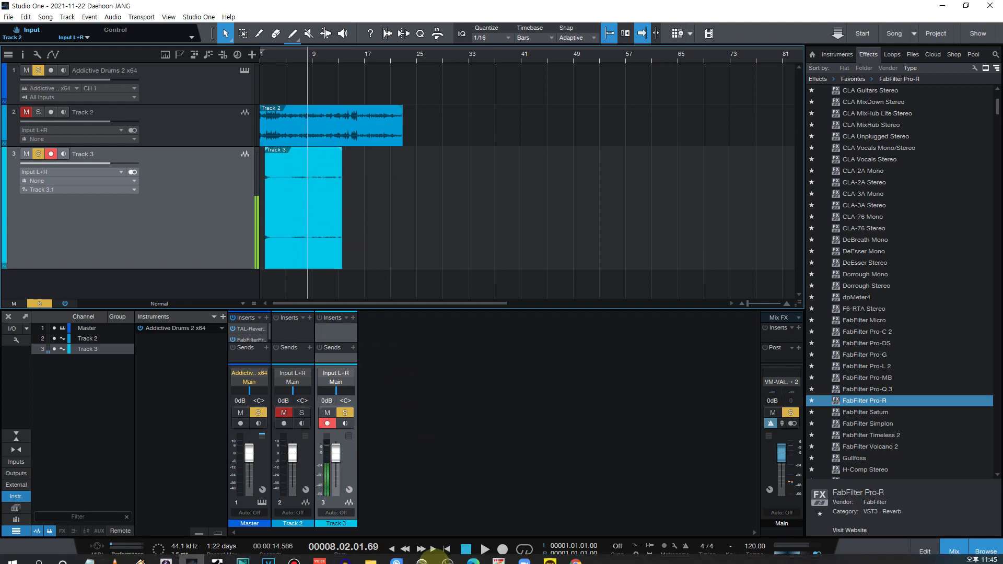
click(316, 555)
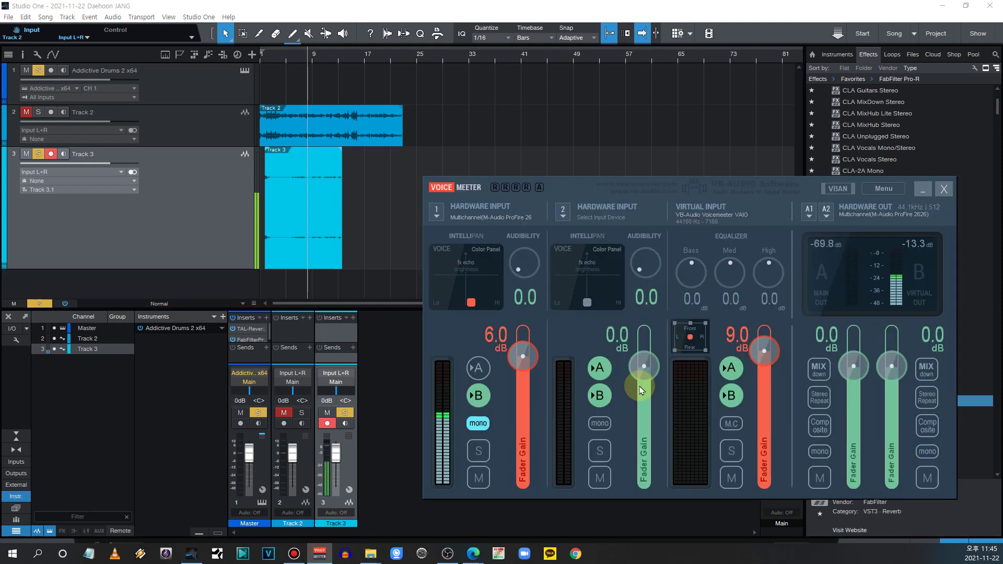
scroll(768, 357, down, 3)
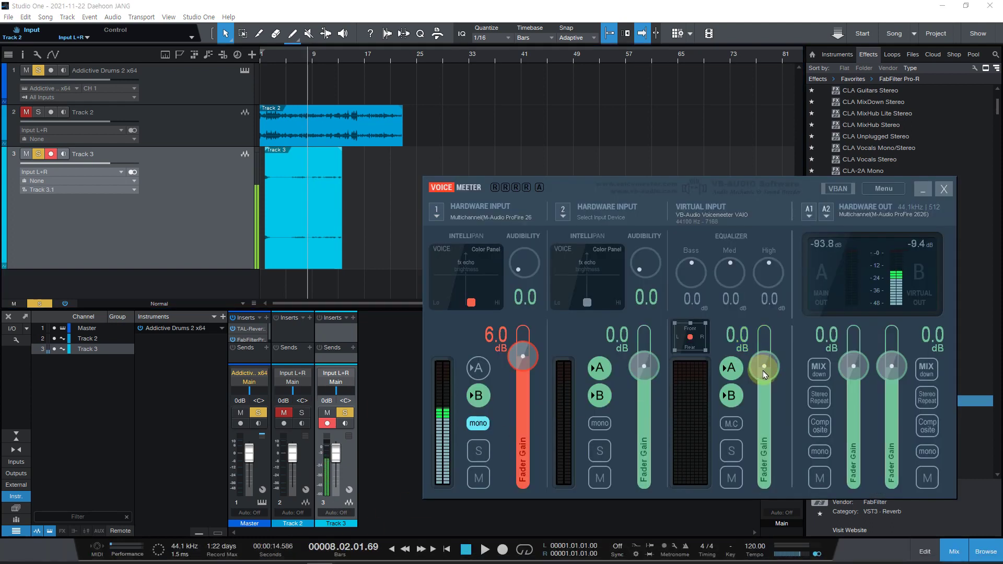
- Play Track 3 from bar 4 and examine the playback level on Voicemeeter's virtual input meter
click(282, 52)
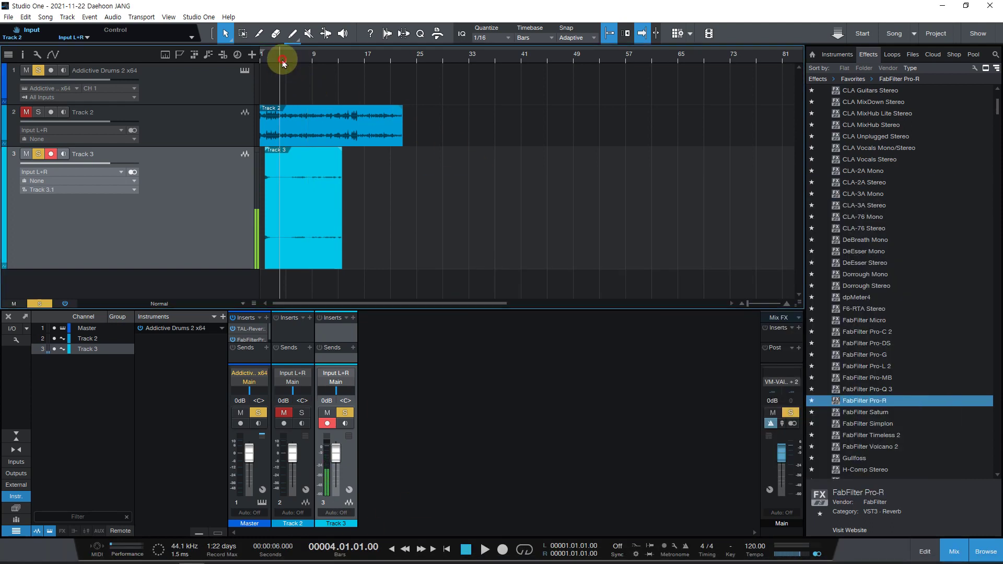
mouse_move(391, 560)
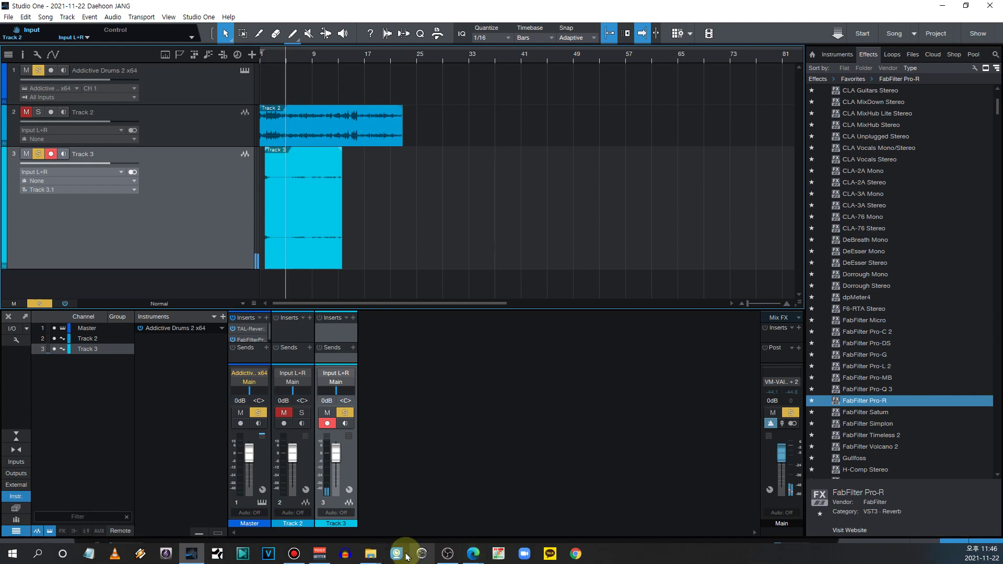
click(319, 553)
scroll(769, 381, down, 3)
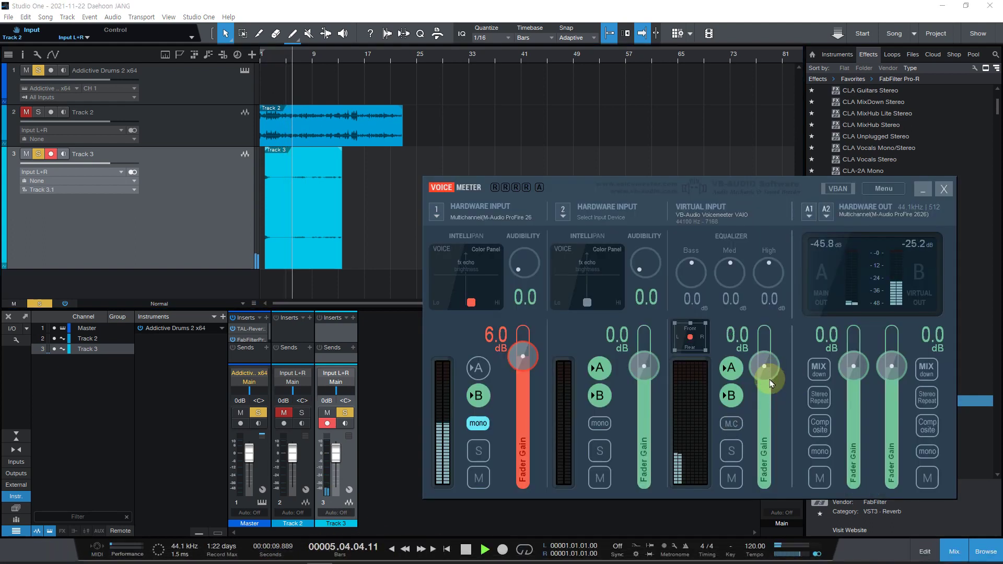
scroll(765, 381, up, 3)
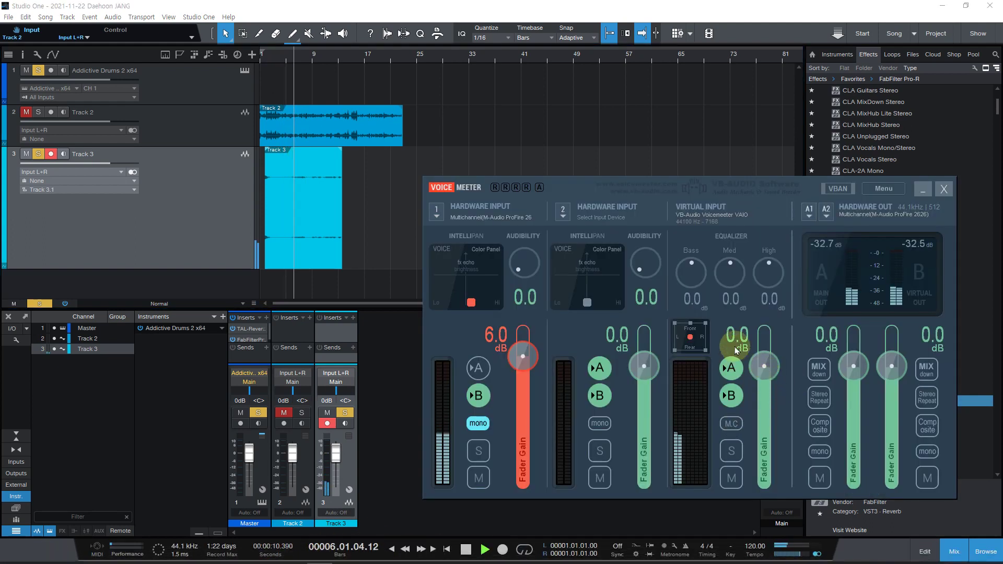
click(680, 435)
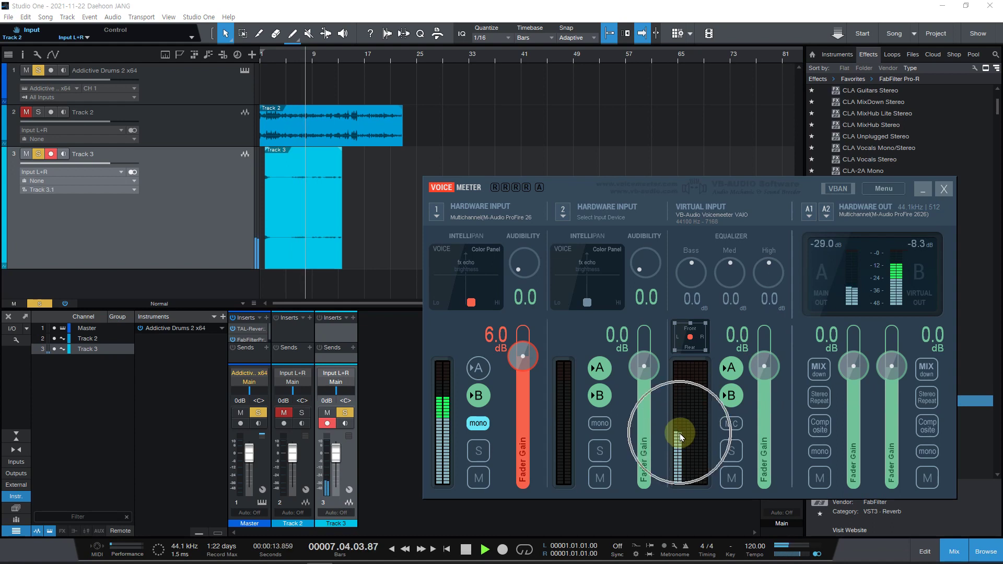
- Normalize the recorded audio event on Track 3 in Studio One
click(320, 180)
right_click(320, 183)
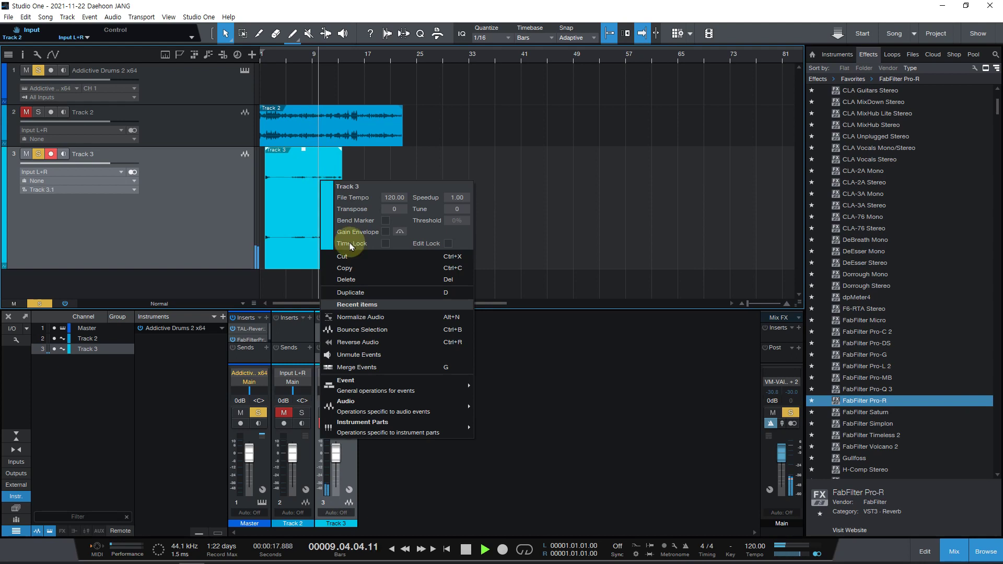
click(395, 416)
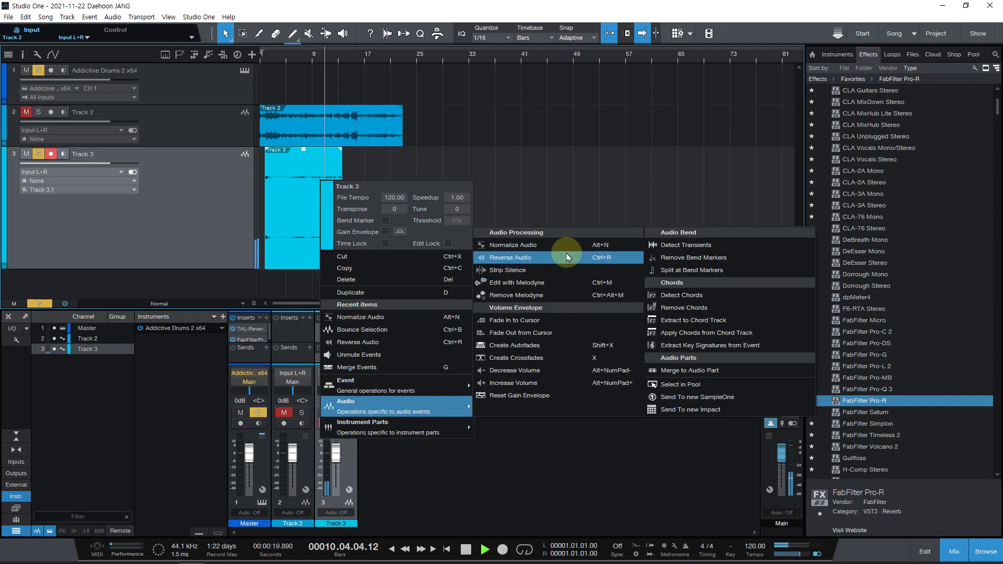
click(540, 245)
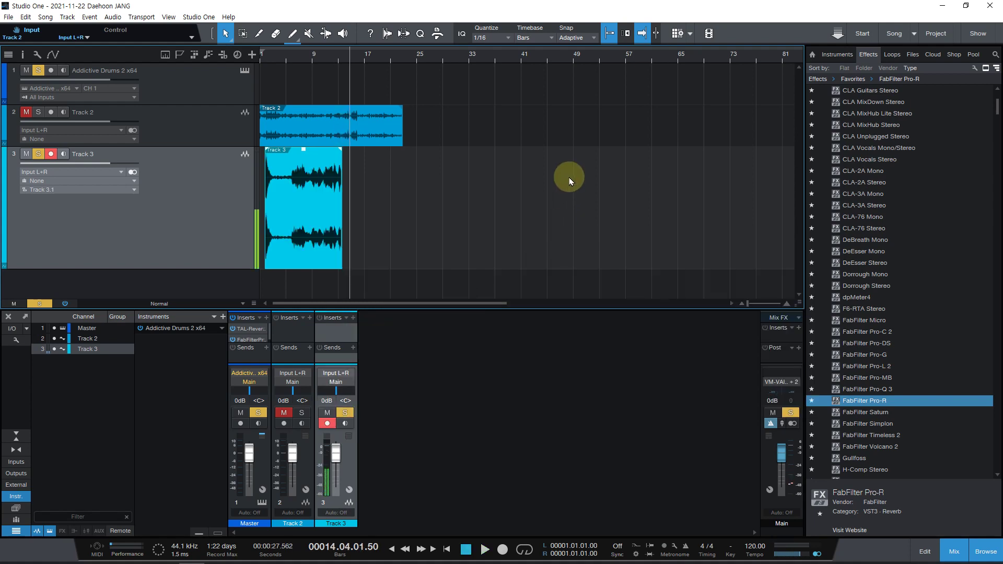
- Play the normalized Track 3 event from bar 5 and examine its level on Voicemeeter's virtual input meter
click(284, 63)
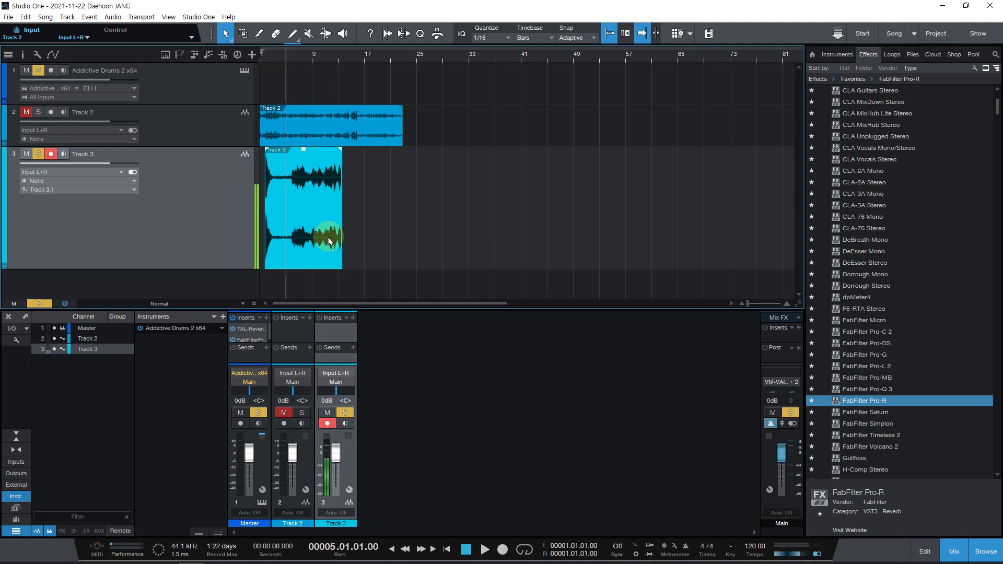
key(space)
mouse_move(488, 560)
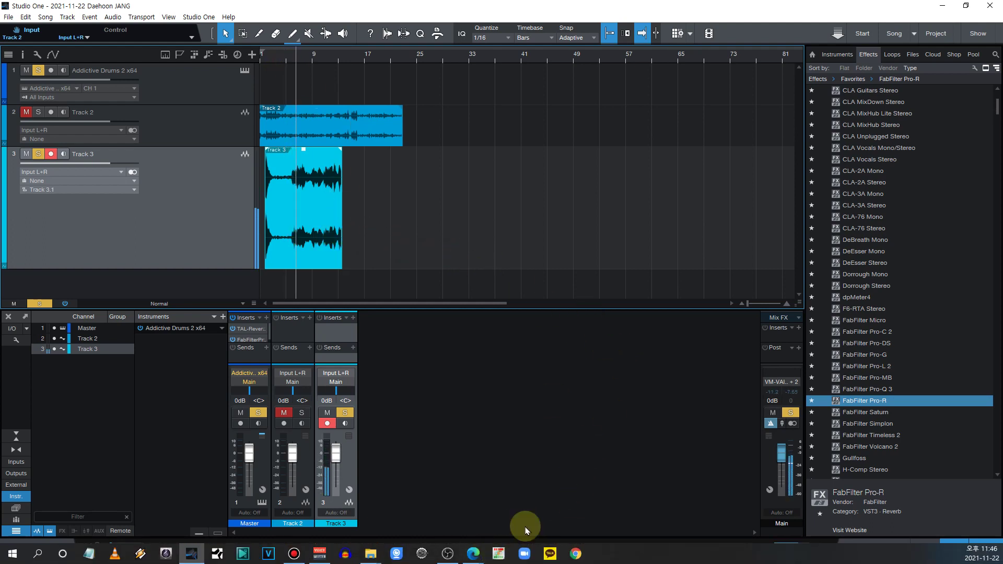
click(319, 554)
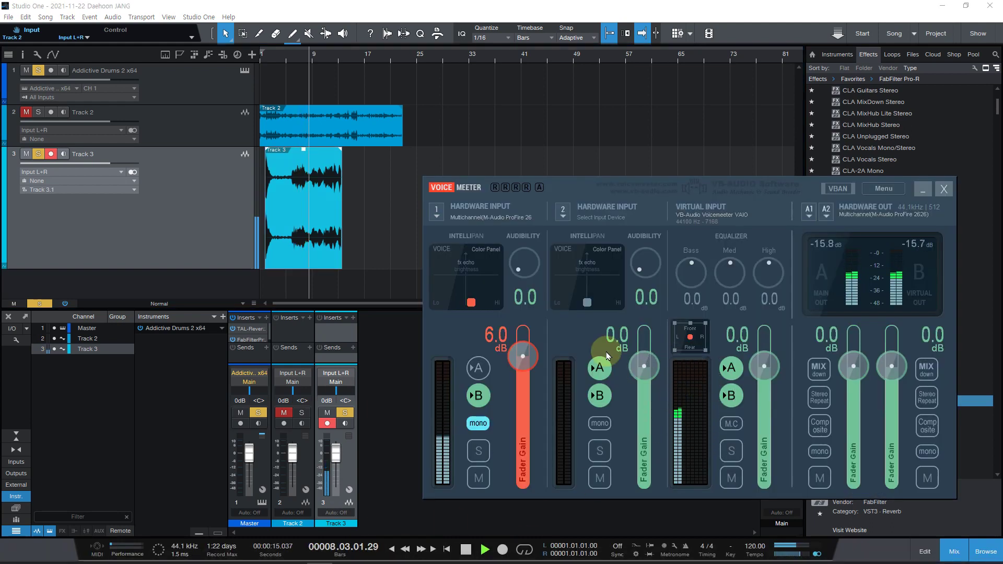
click(382, 242)
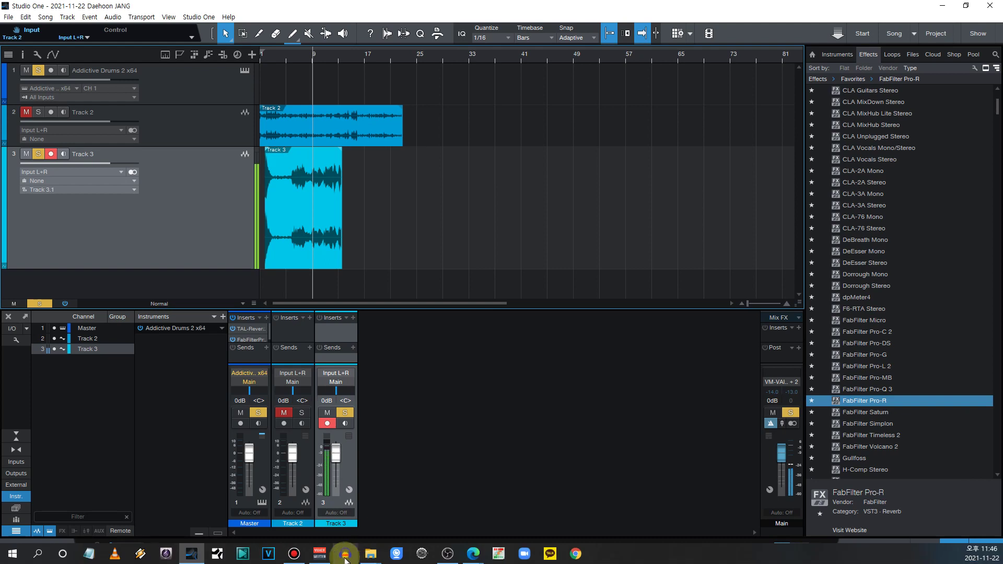
click(319, 557)
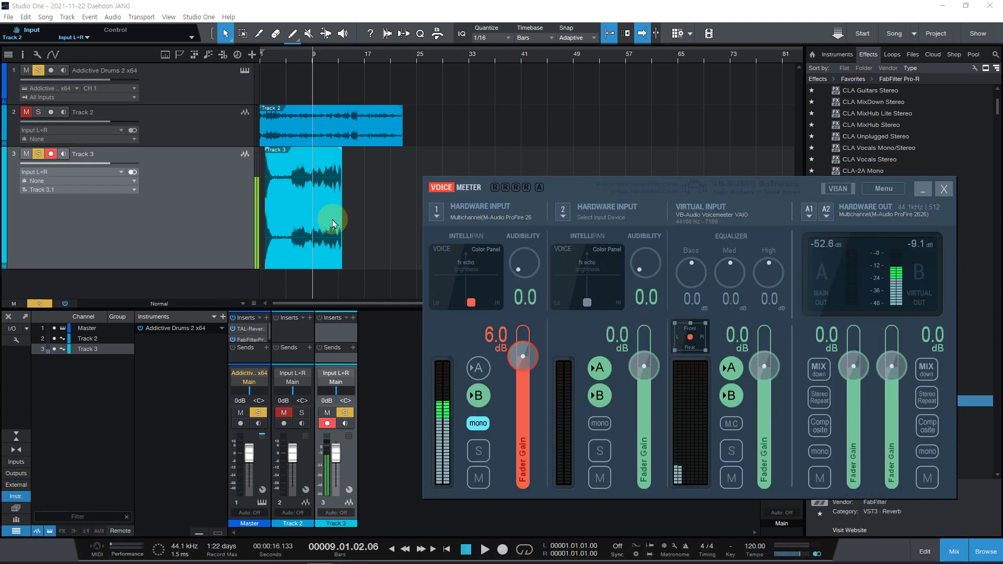
- Return to Studio One and listen to a short passage of Track 3 from bar 7
click(399, 190)
click(300, 54)
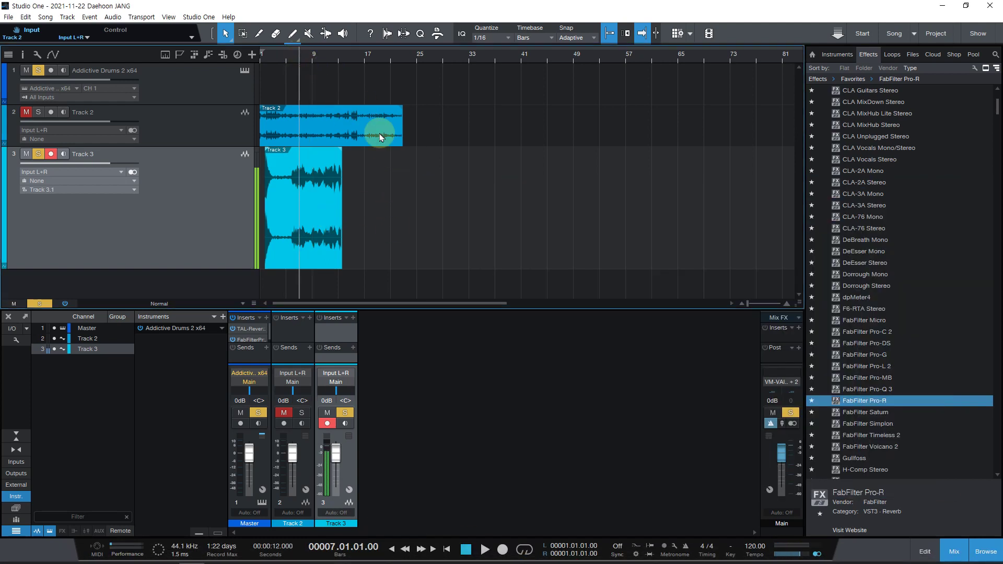
key(space)
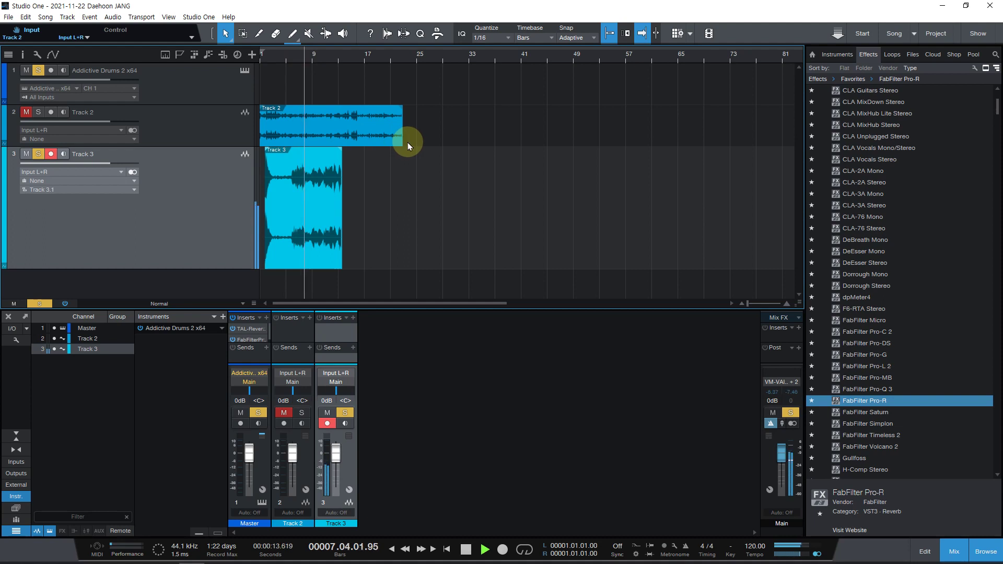
key(space)
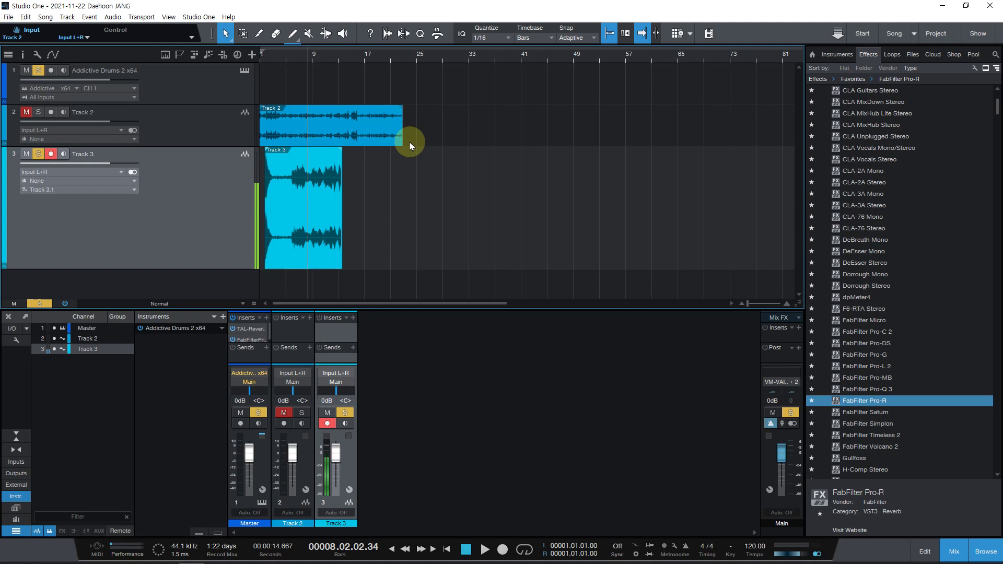
- Undo the normalization of Track 3's audio event
key(super+x)
key(Escape)
key(super+x)
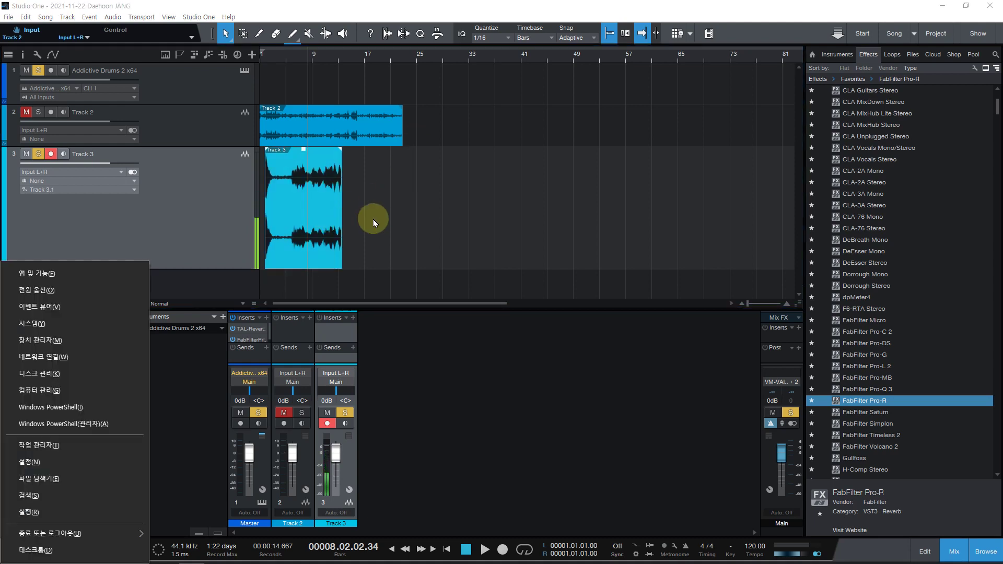
key(Escape)
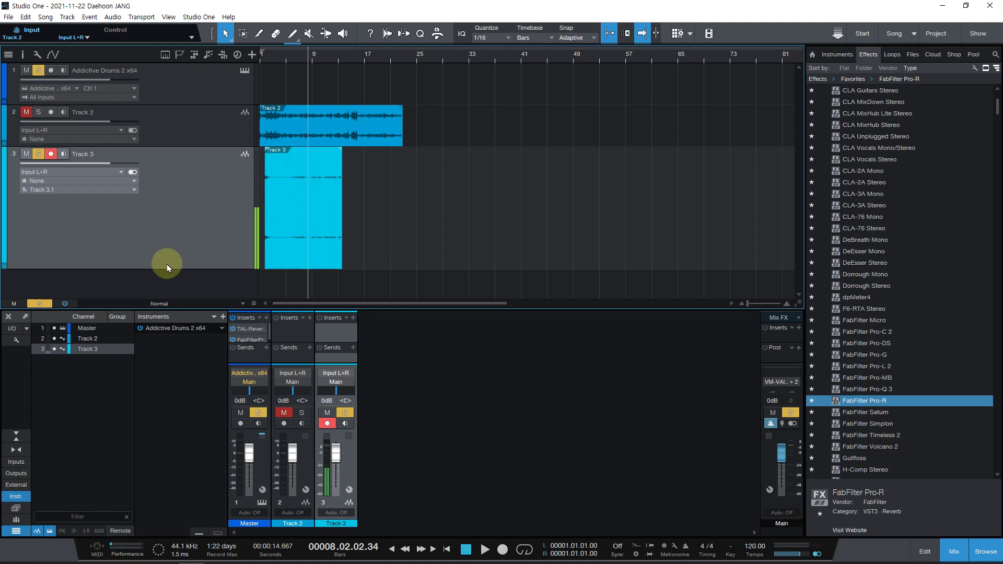
- Reduce Track 3's height and remove the track from the song
drag(175, 269, 197, 188)
right_click(199, 187)
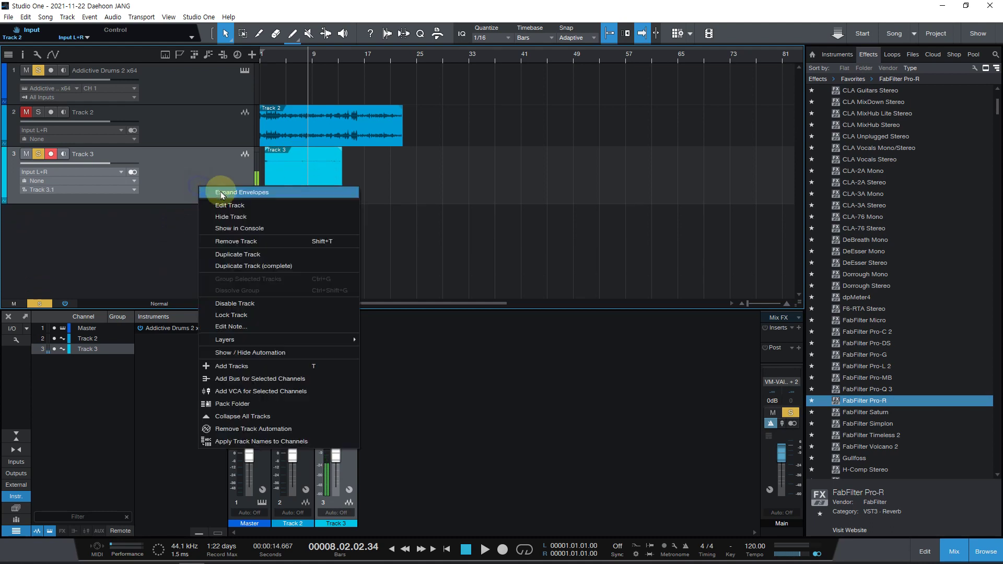
click(246, 241)
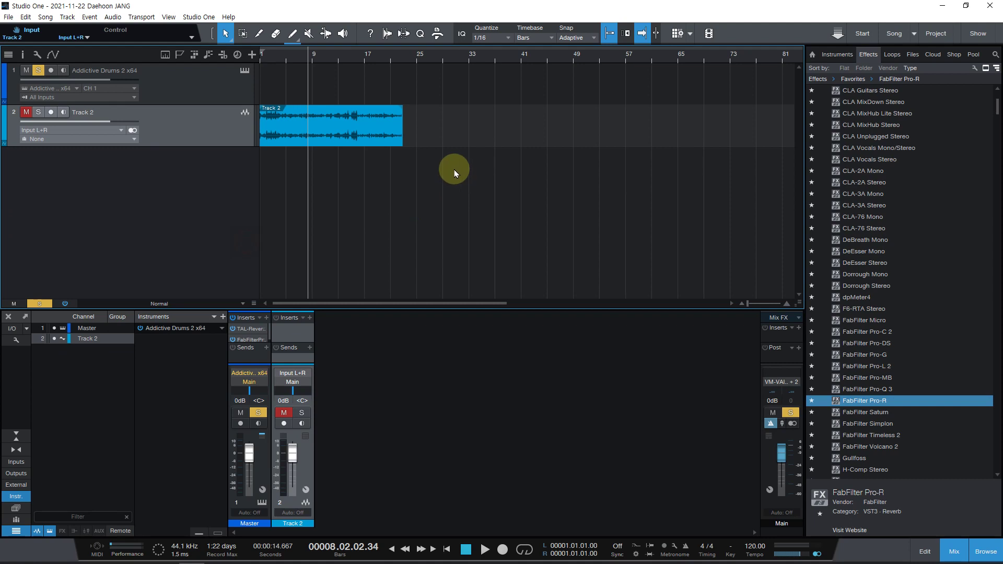
- Unmute and solo Track 2, then play it with Voicemeeter open to monitor its level
click(26, 112)
click(38, 112)
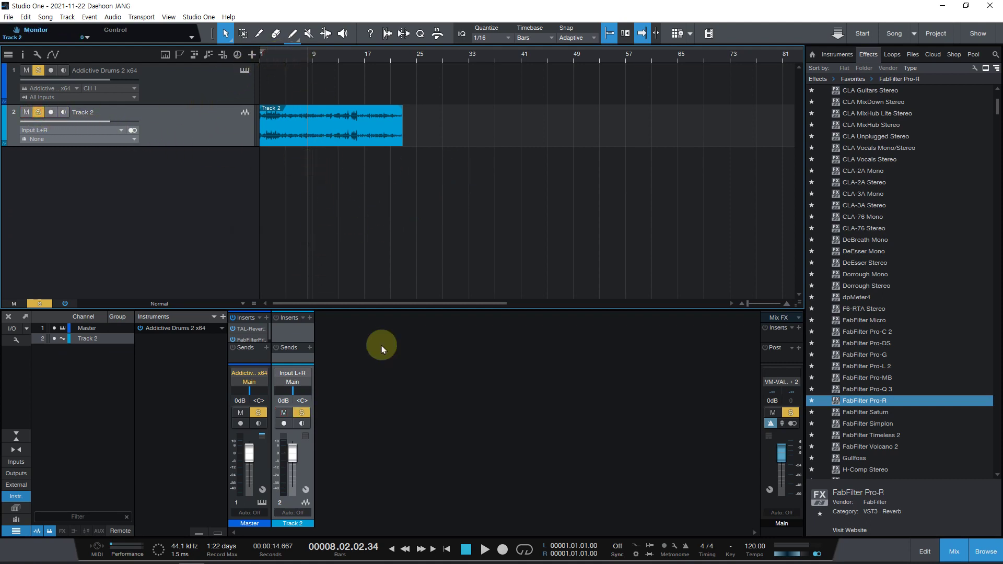
click(483, 557)
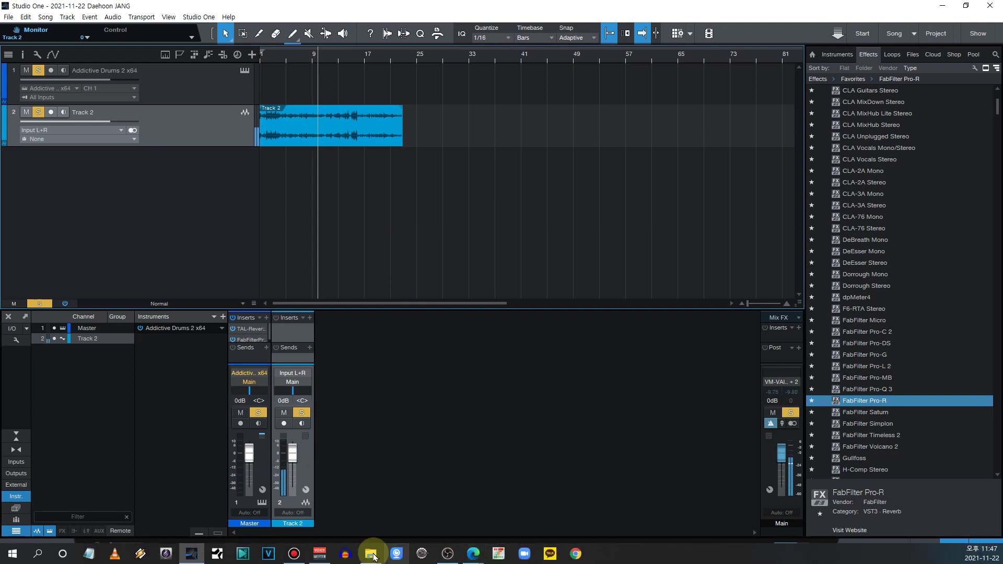
click(319, 553)
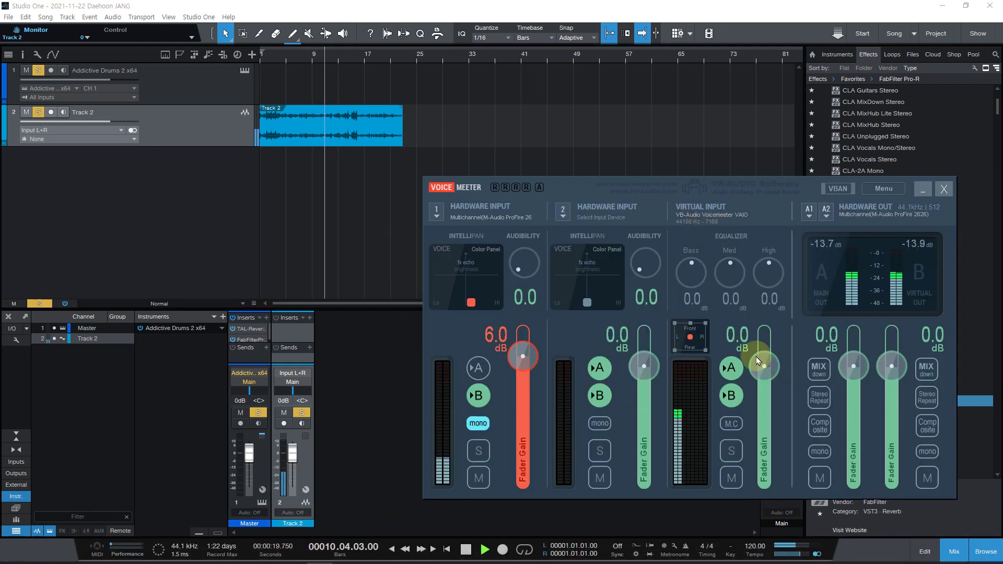
- Stop playback, normalize Track 2's audio event, and play it briefly to hear the result
click(682, 414)
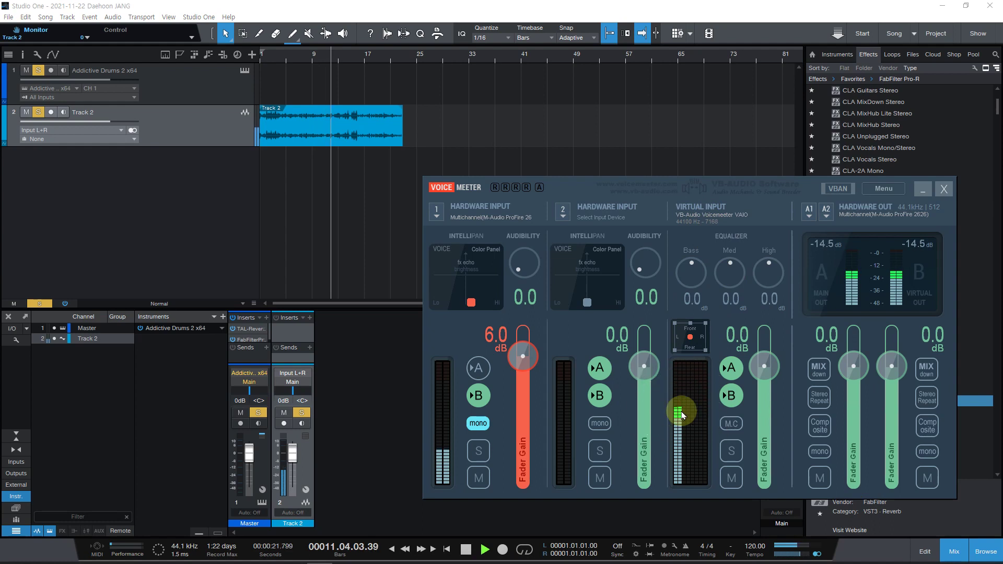
click(381, 205)
key(space)
click(364, 128)
right_click(364, 128)
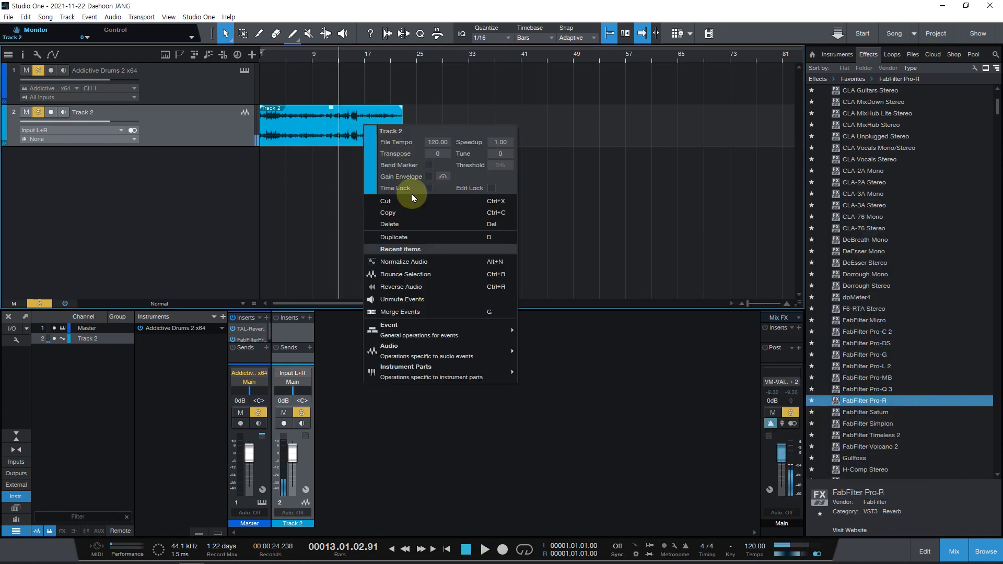
click(426, 262)
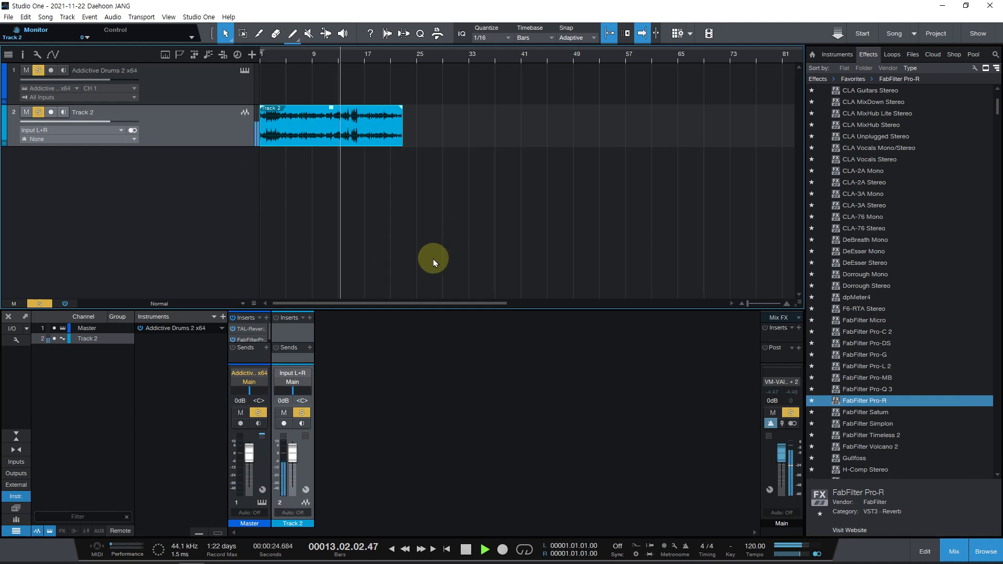
key(space)
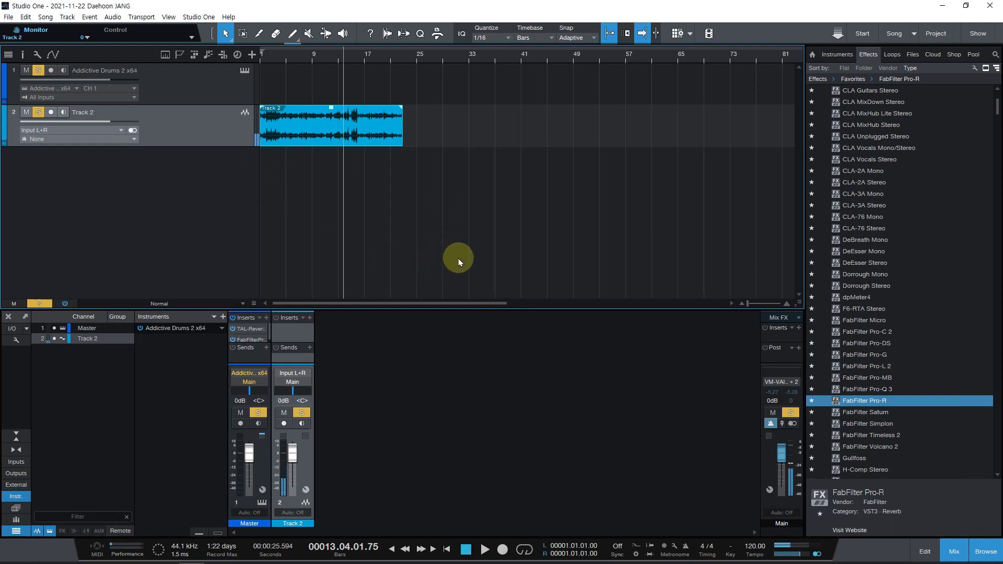
- Collapse the Favorites and VST3 folders in the effects browser
click(261, 340)
drag(259, 343, 252, 335)
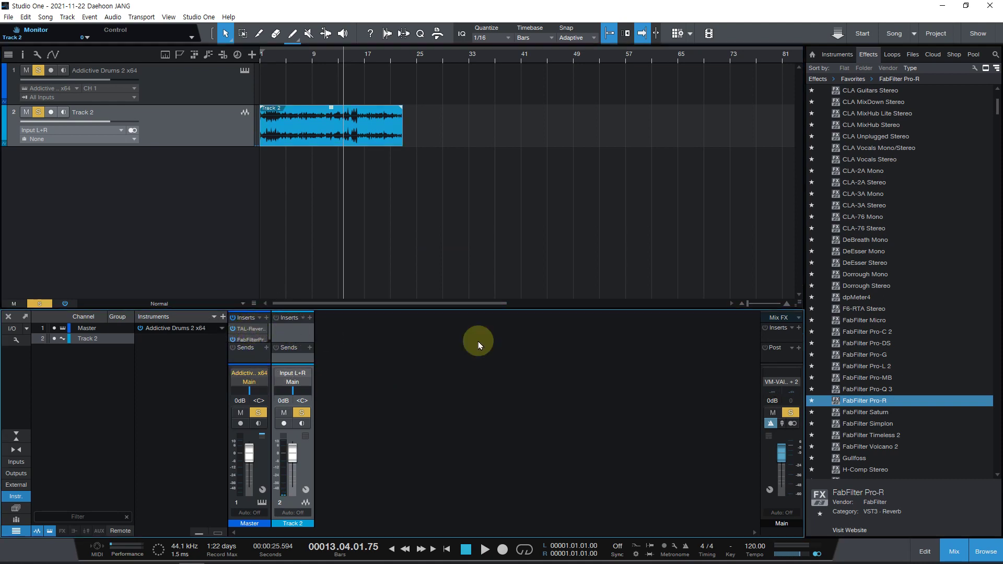
scroll(914, 208, up, 4)
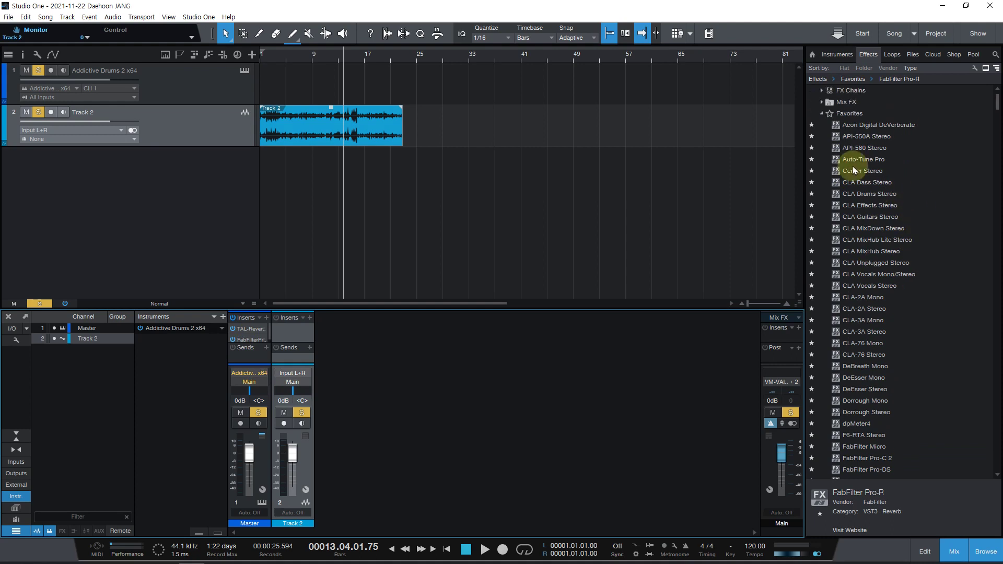
click(823, 114)
click(825, 148)
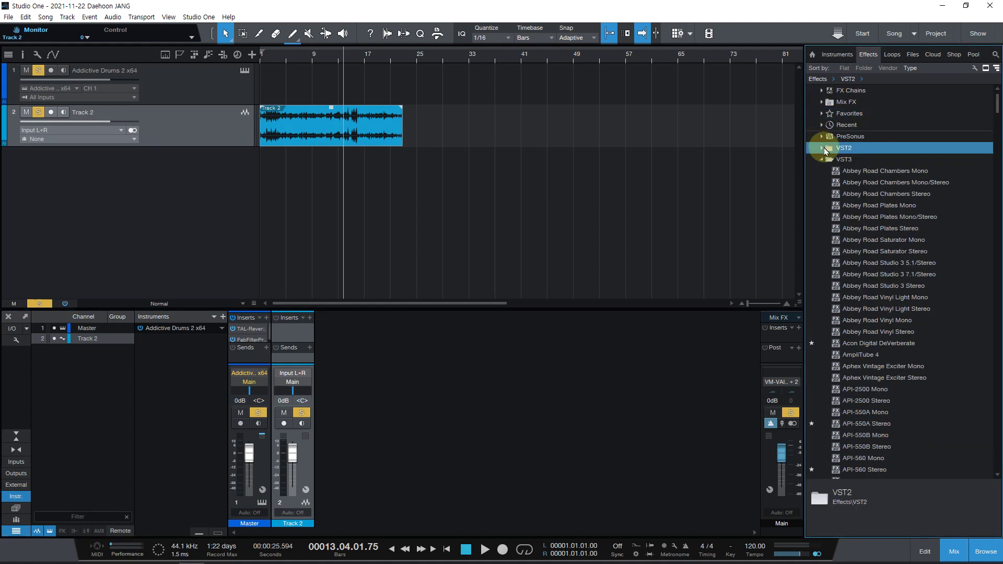
click(819, 159)
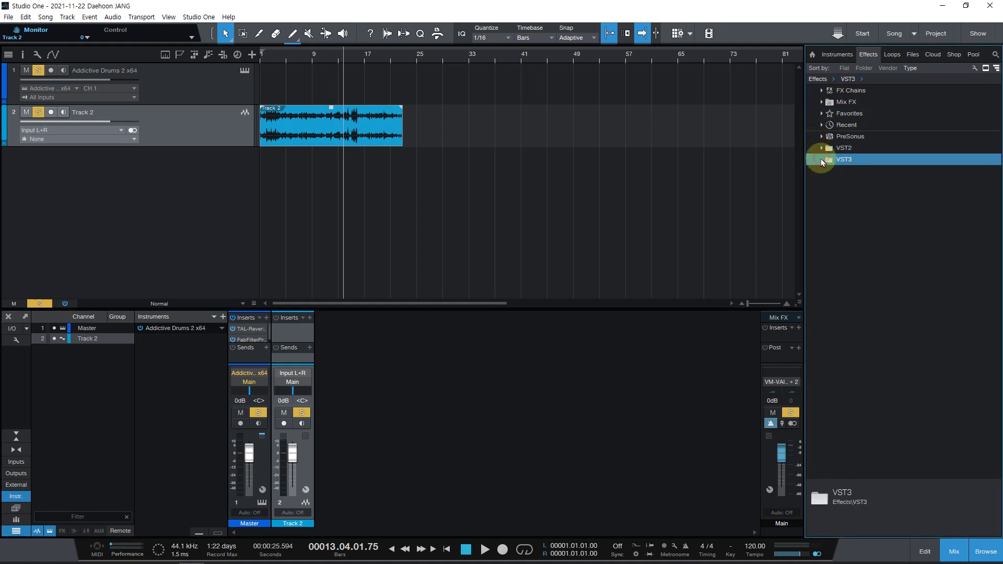
click(867, 59)
click(843, 148)
double_click(844, 160)
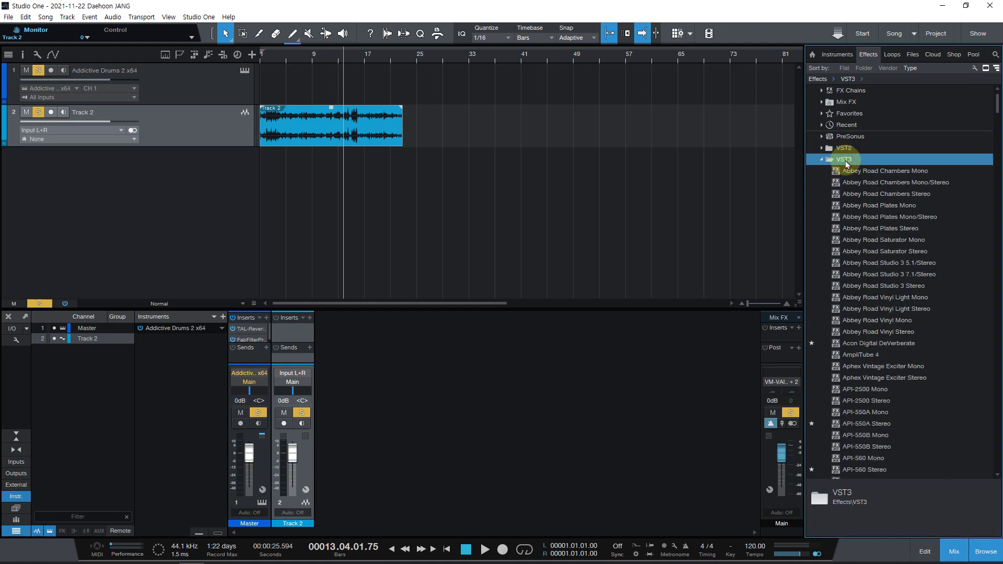
click(822, 161)
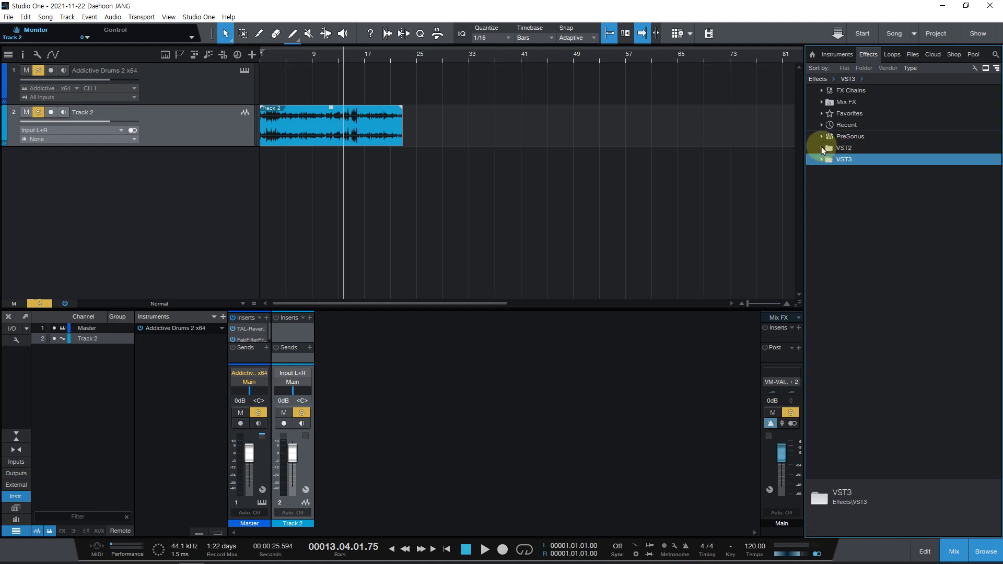
- Insert the VST2 effect TAL-Reverb-4-64 on Track 2
click(822, 150)
scroll(887, 273, down, 5)
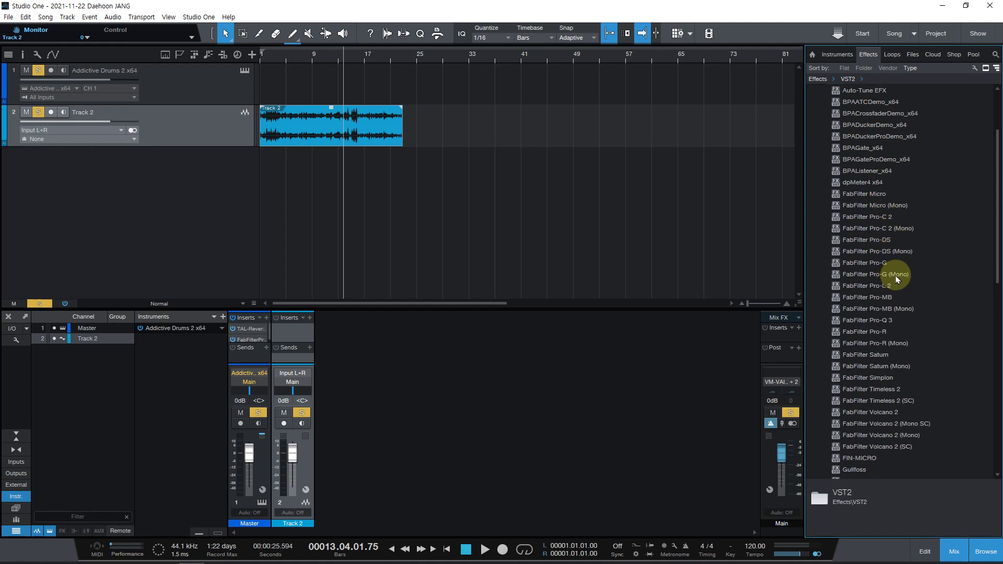
scroll(896, 281, down, 10)
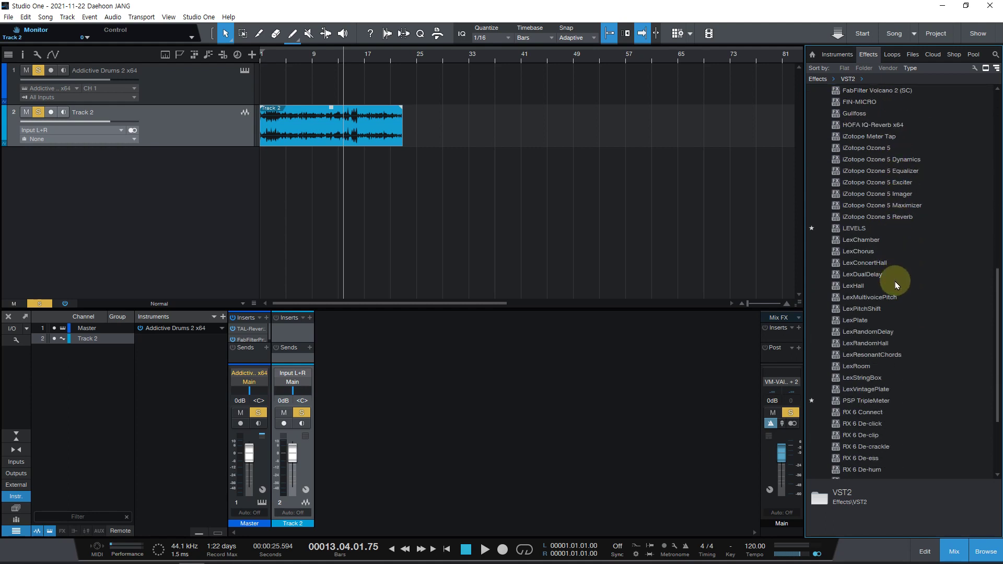
scroll(896, 285, down, 2)
drag(882, 456, 369, 137)
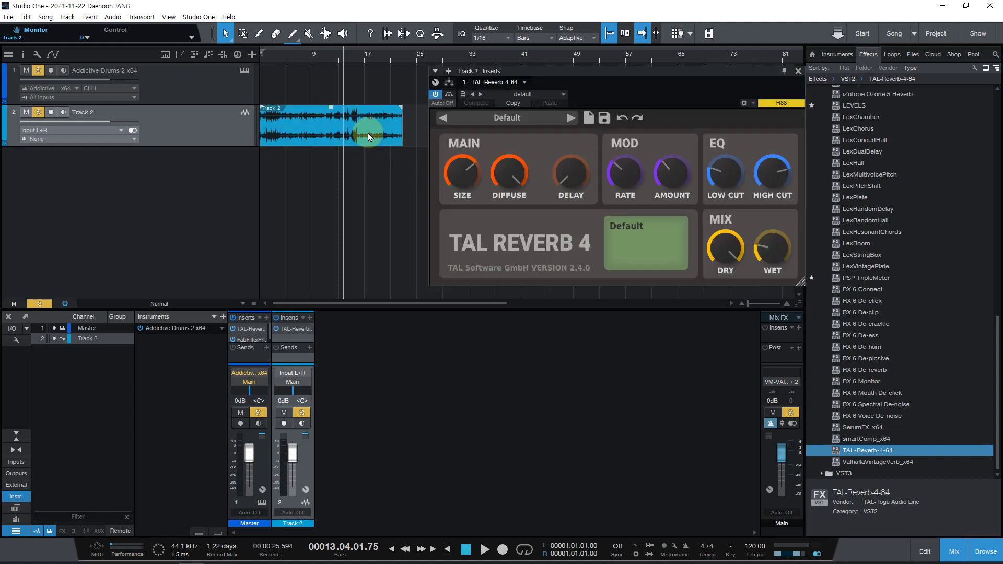
- Load the reverb's Dark Big preset from the TAL Long category and lower its high cut to 62 Hz
click(526, 120)
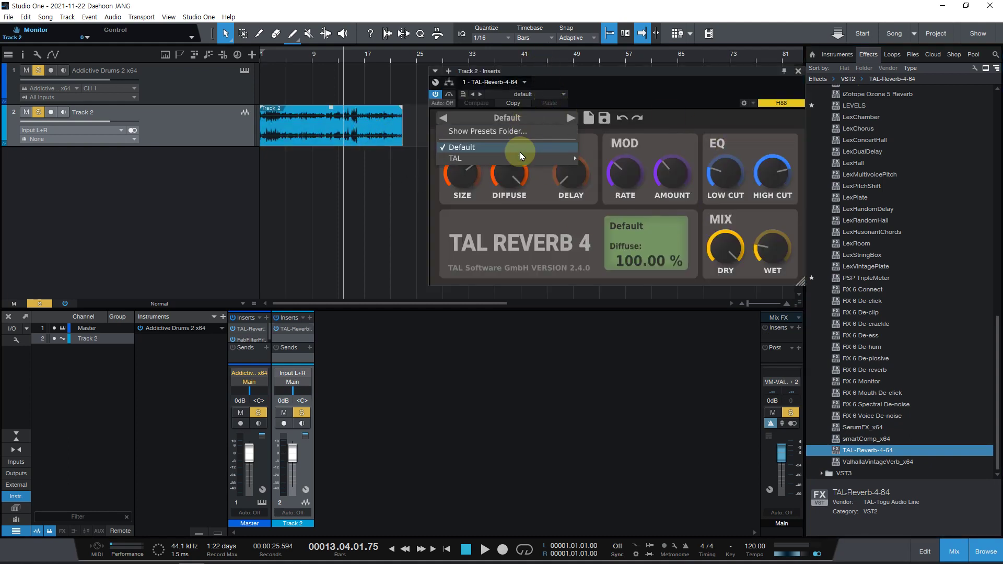
mouse_move(518, 156)
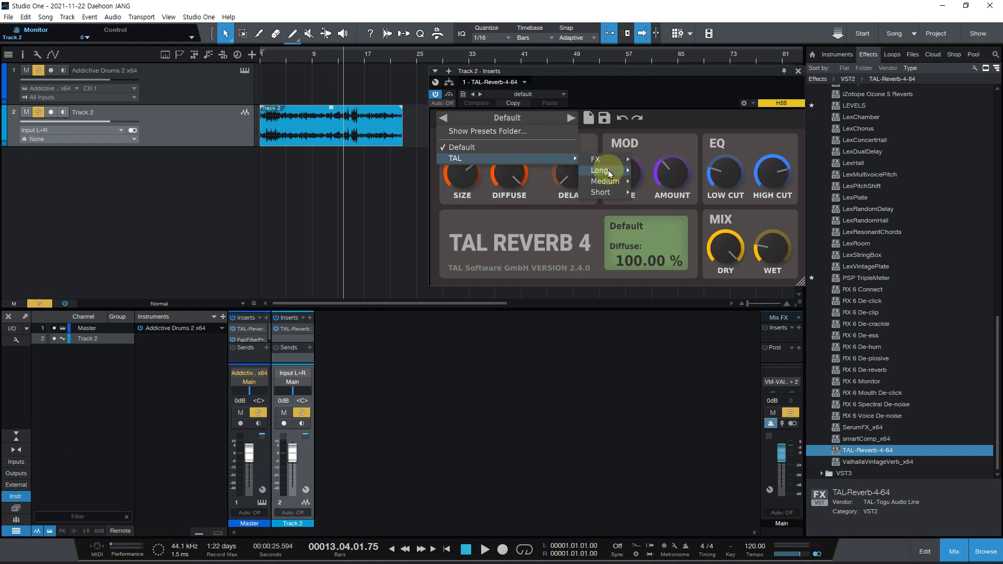
mouse_move(605, 170)
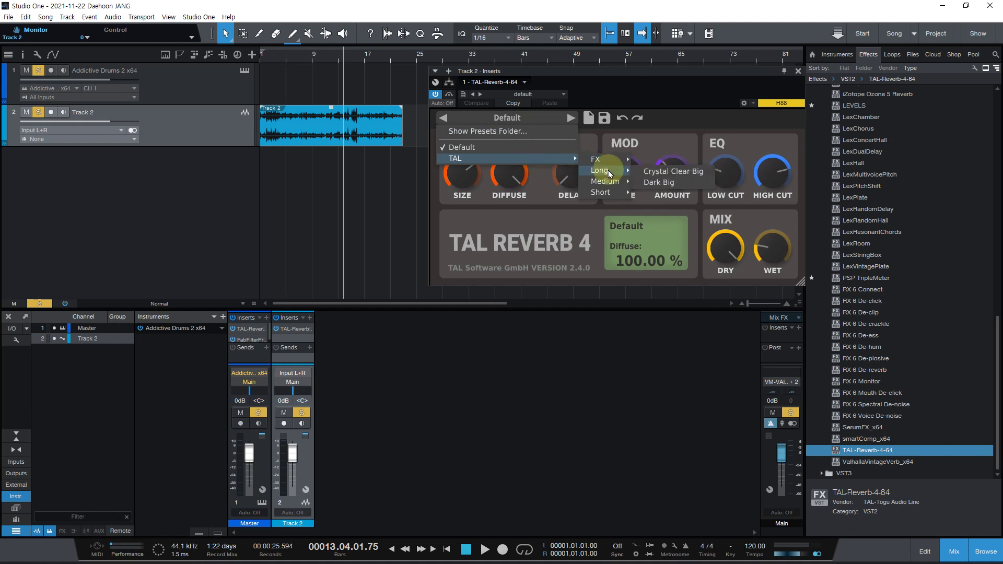
click(676, 182)
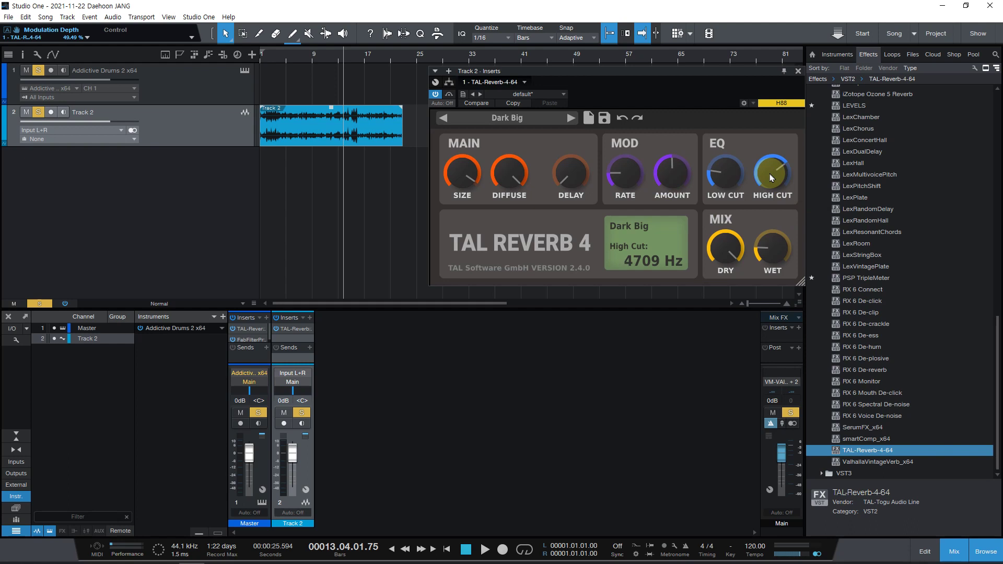
drag(766, 175, 762, 184)
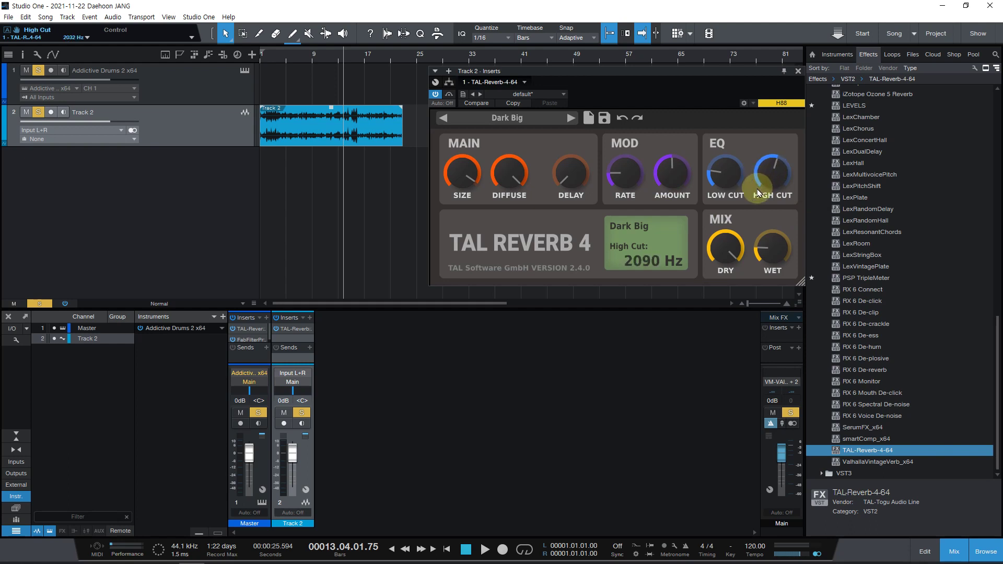
drag(753, 197, 744, 231)
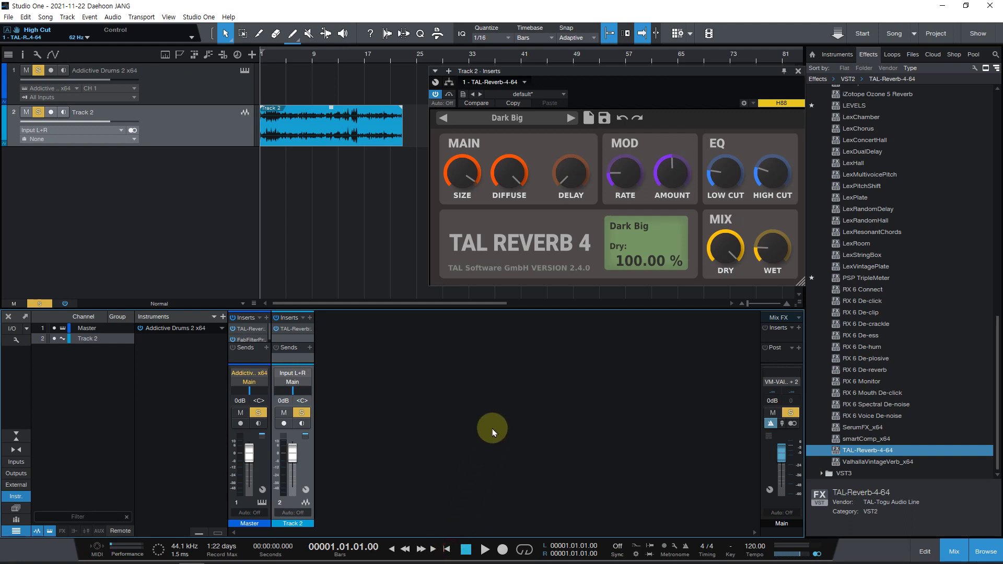
- Play Track 2 from the start with the reverb active and check its level in Voicemeeter
key(space)
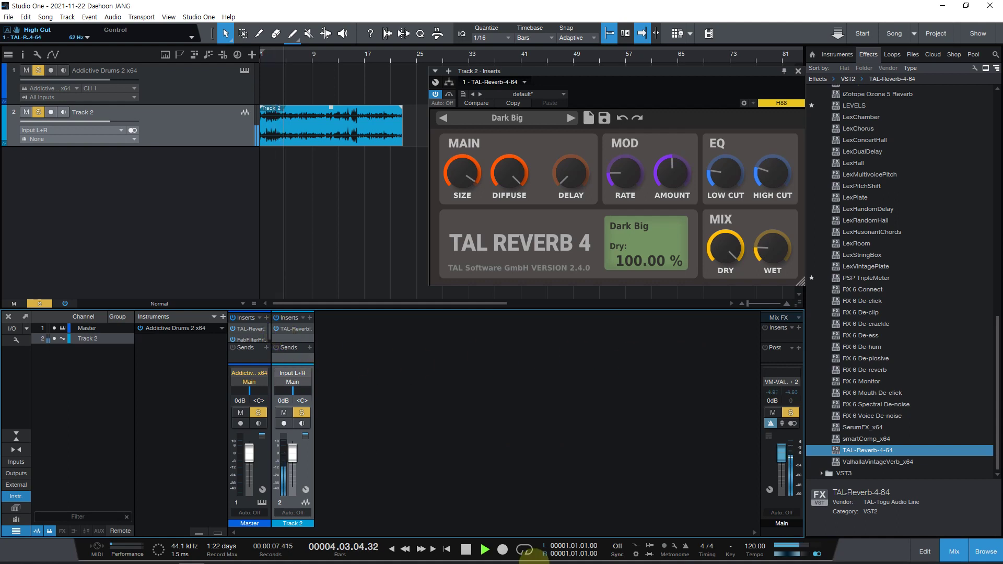
mouse_move(418, 555)
click(320, 554)
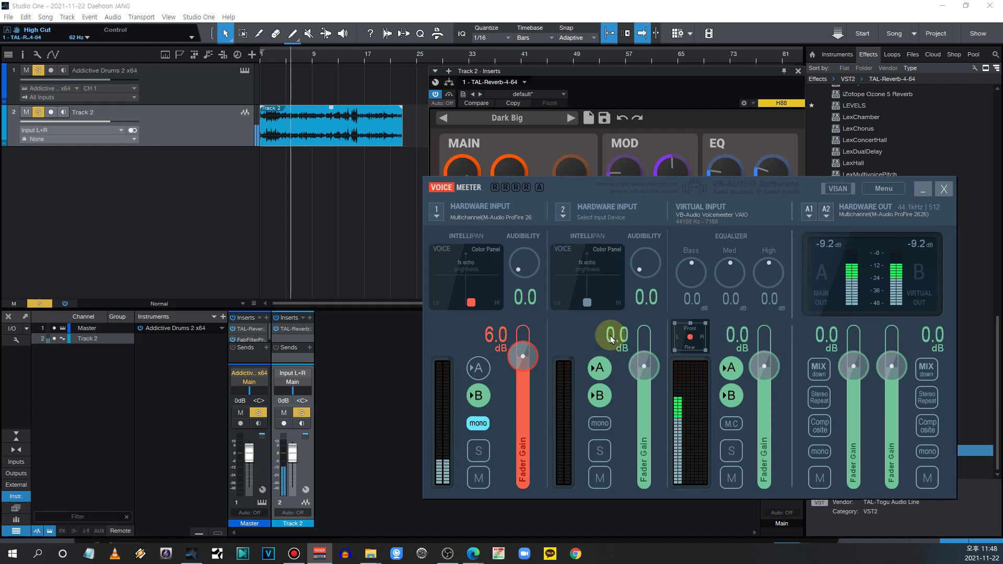
drag(773, 190, 1002, 63)
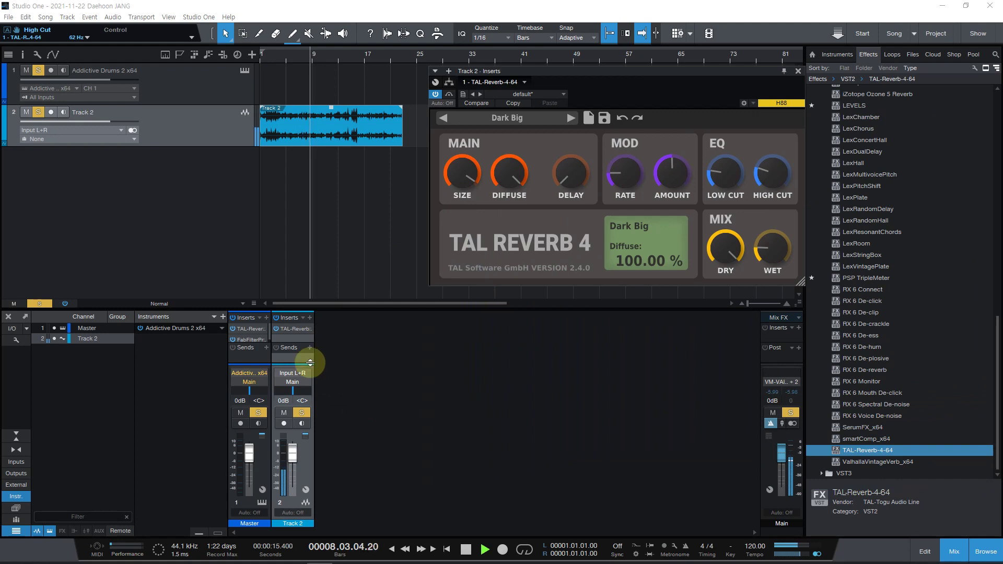
key(space)
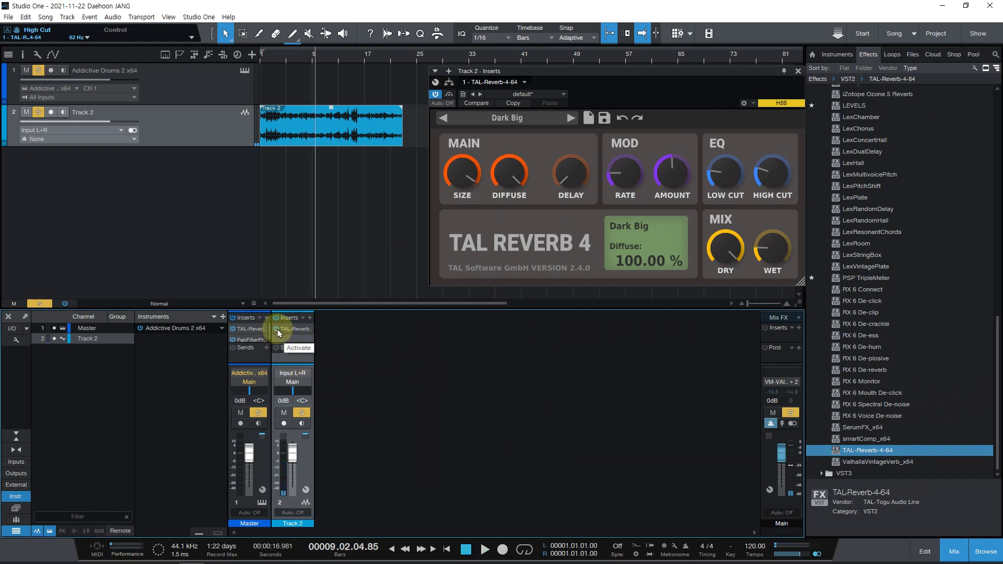
- Compare Track 2 with the reverb insert switched off and on during playback, leaving it activated
click(277, 330)
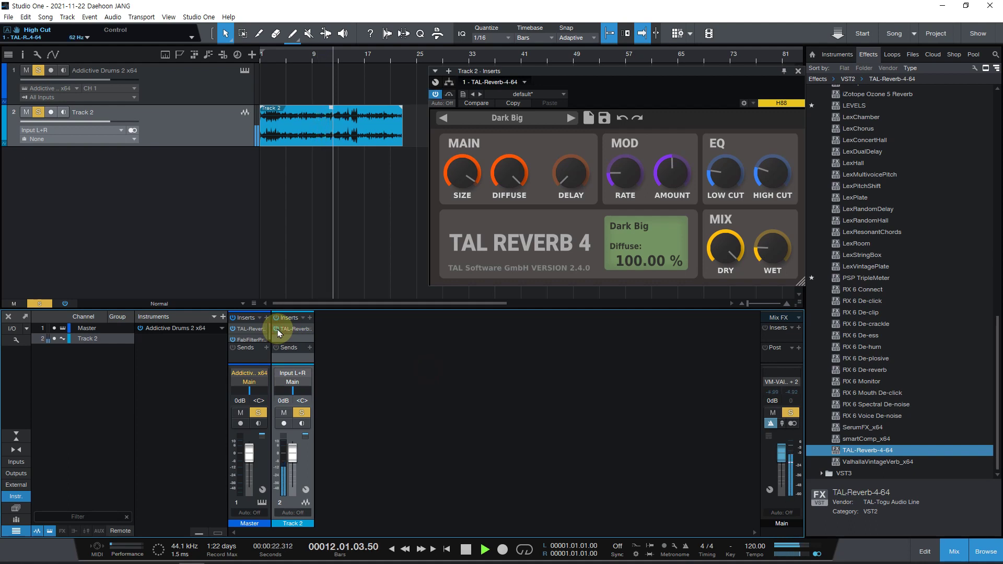
click(277, 330)
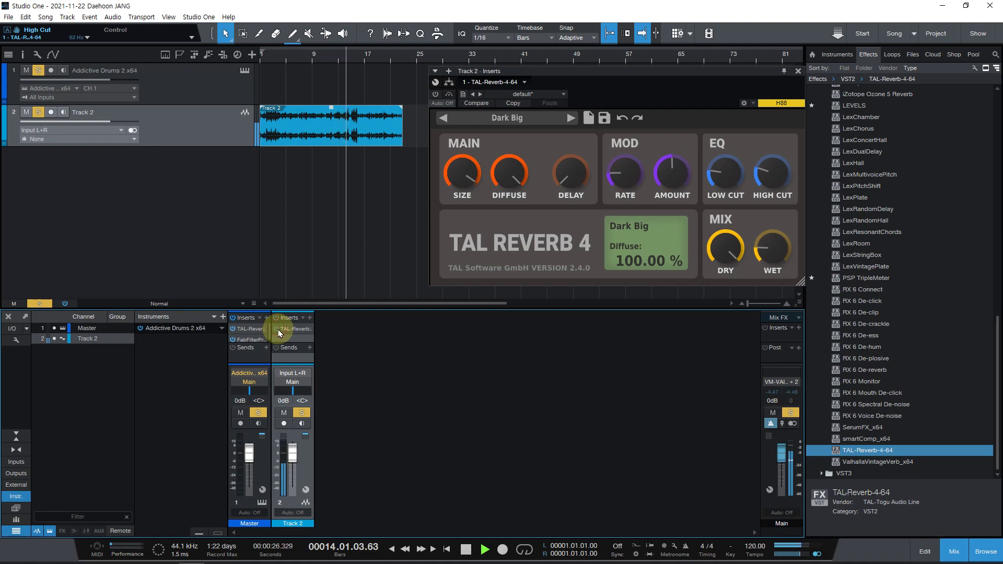
click(277, 330)
key(space)
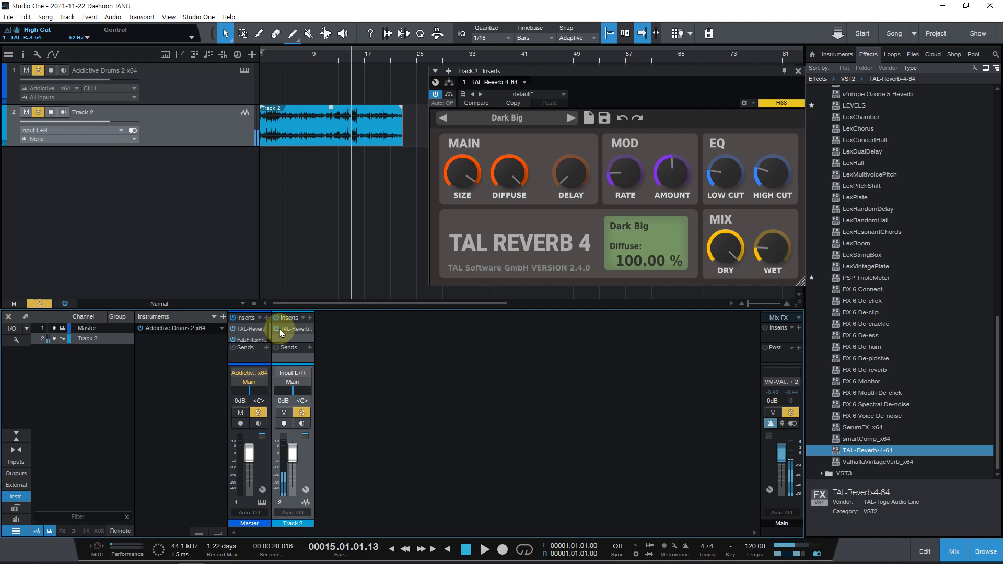
- Play Track 2 from bar 11 and try adjusting the reverb's dry mix level
click(730, 226)
click(730, 261)
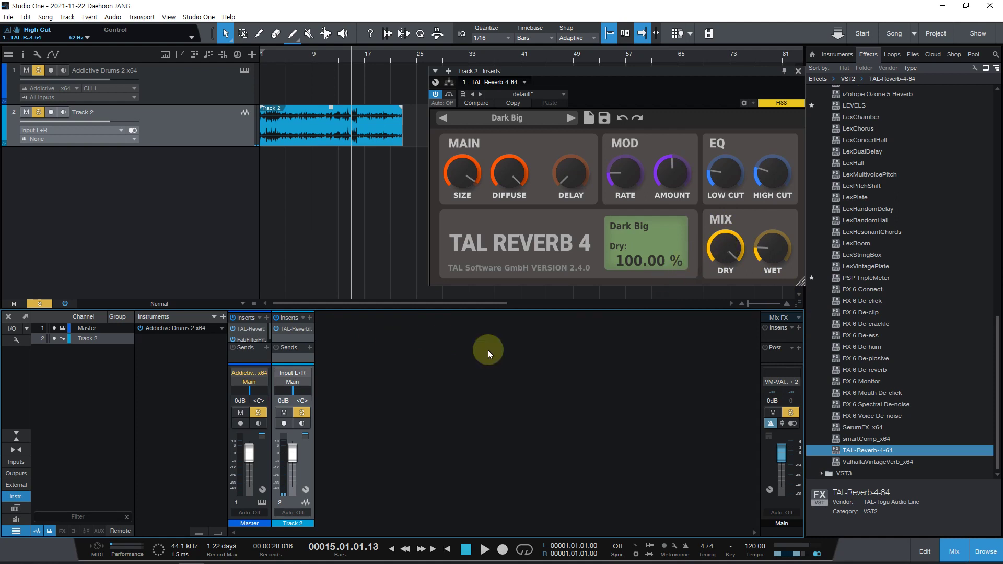
click(326, 52)
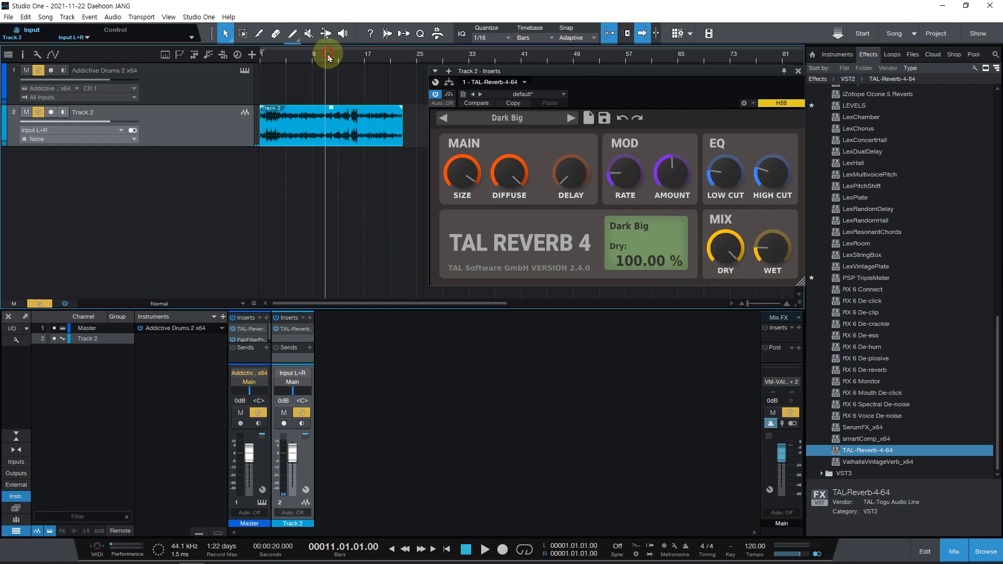
key(space)
drag(719, 248, 693, 211)
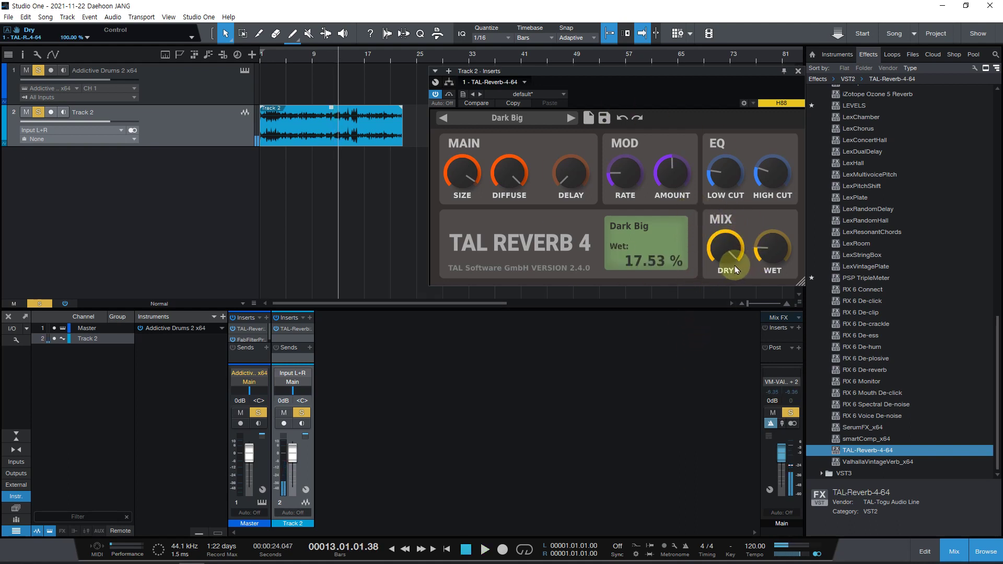
mouse_move(732, 257)
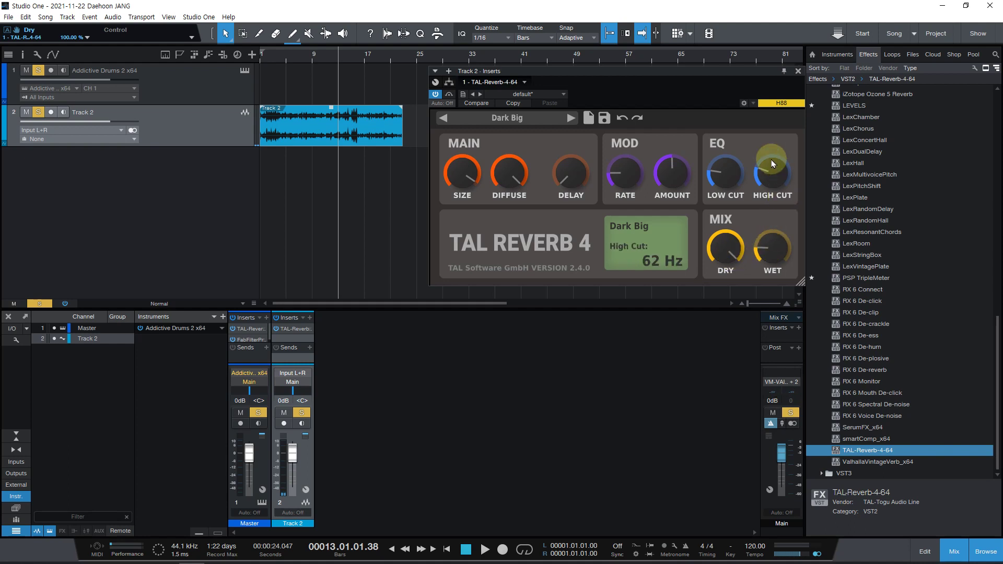
- Try different reverb wet mix levels while Track 2 plays, ending at 24.33 %
mouse_move(776, 265)
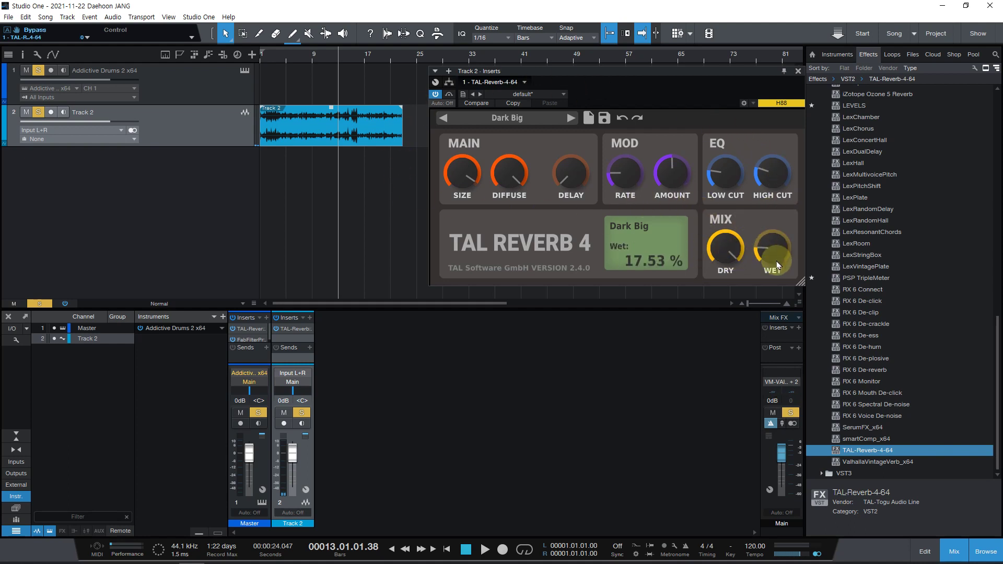
key(space)
click(766, 255)
drag(766, 256, 772, 174)
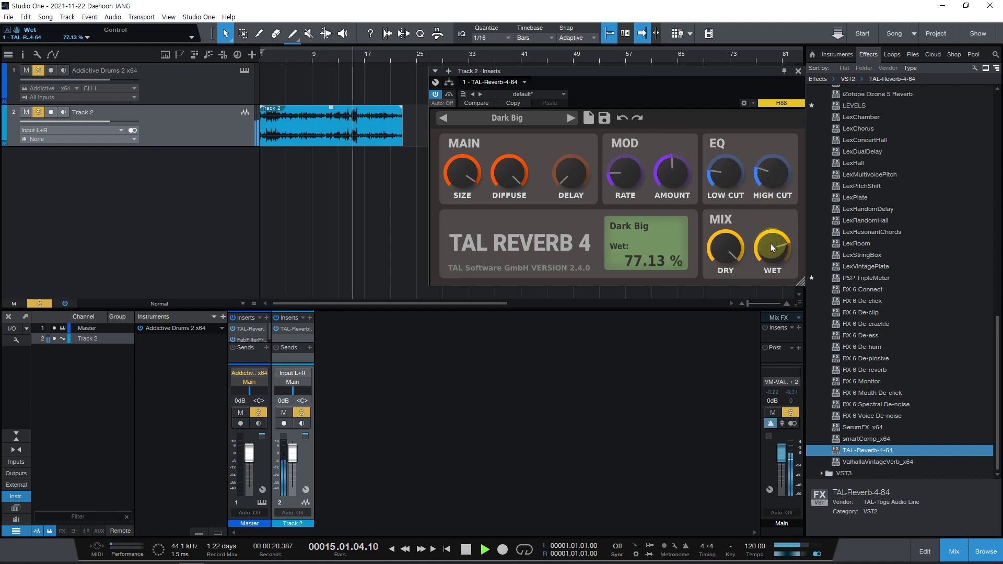
drag(771, 244, 744, 284)
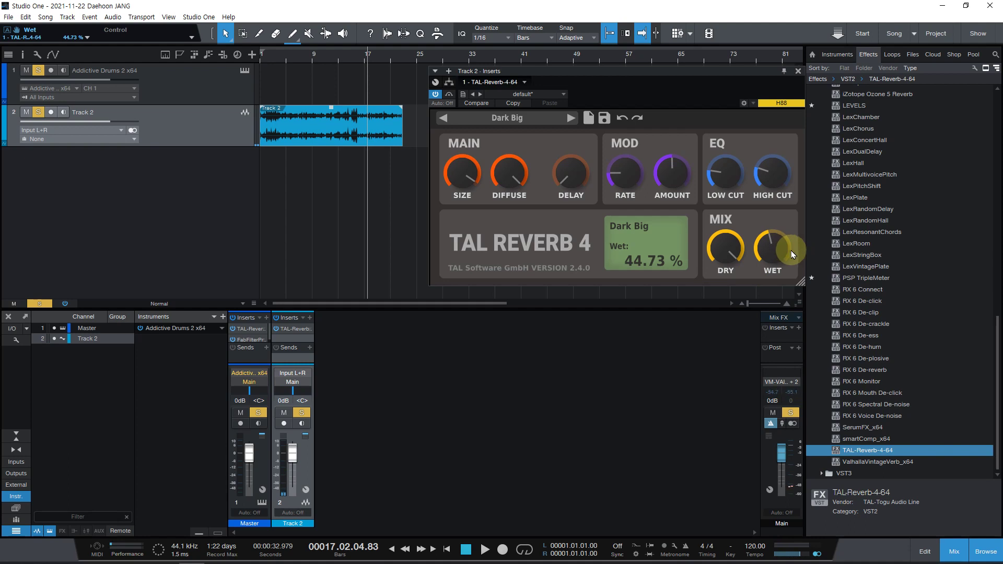
drag(759, 266, 756, 271)
- Listen to a short passage of Track 2 with the reverb from bar 5
click(386, 101)
click(287, 52)
click(371, 101)
key(space)
click(497, 165)
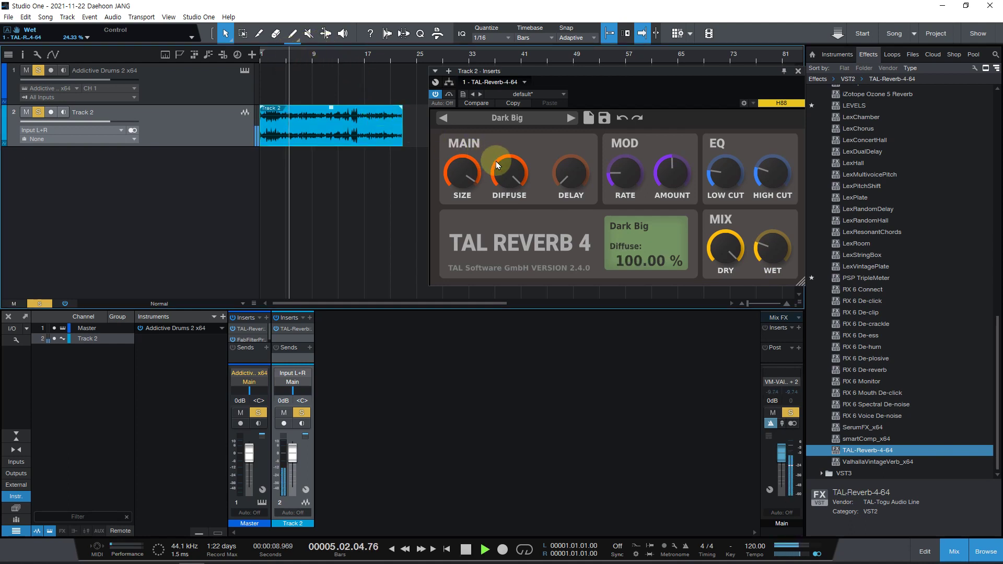
key(space)
- Load the Crystal Clear Big preset from the TAL reverb's Long category and set its wet mix to 35.53 %
click(518, 122)
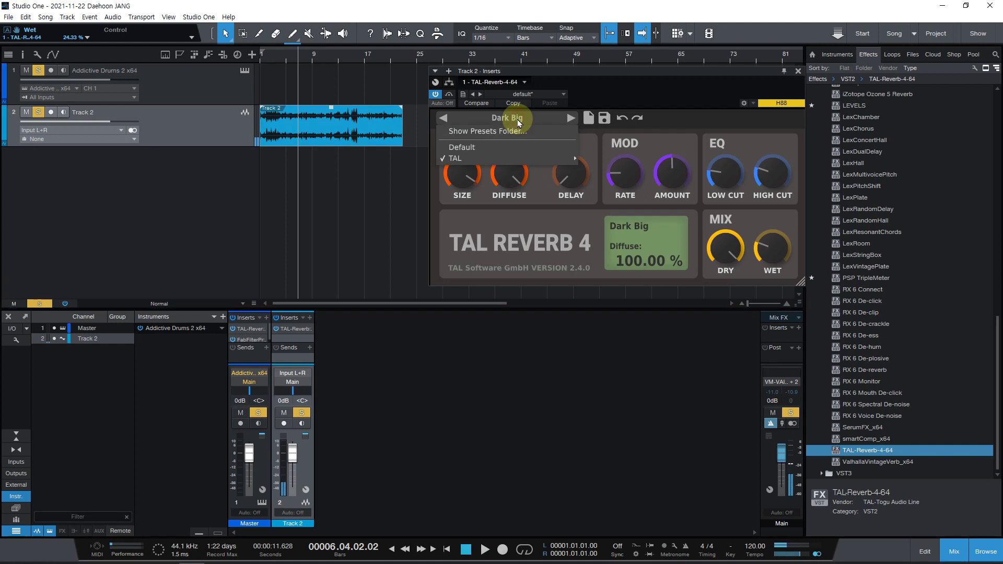
mouse_move(512, 159)
mouse_move(597, 171)
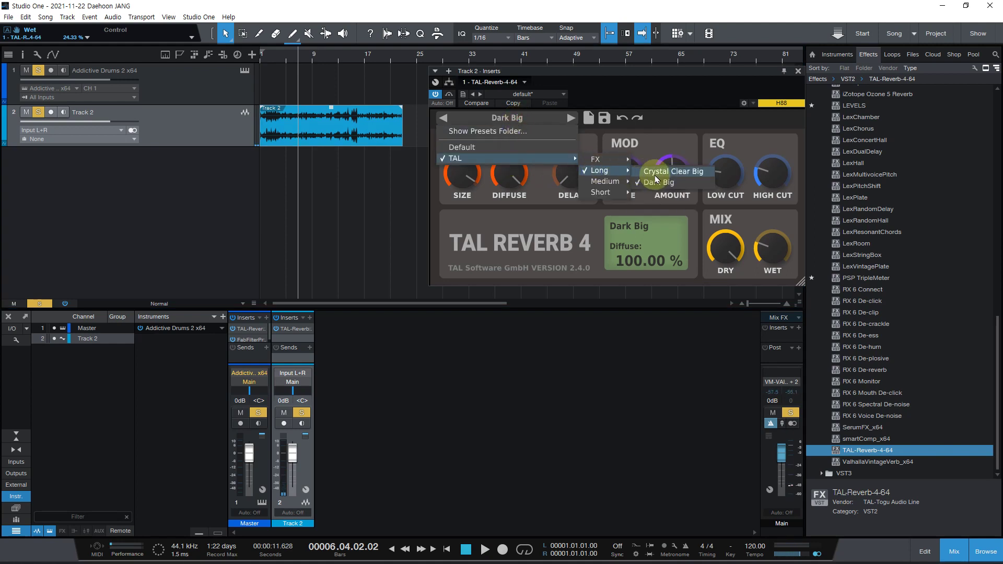
click(660, 170)
drag(773, 173, 754, 242)
drag(756, 255, 771, 225)
- Play Track 2 from the start while lowering the TAL reverb's wet mix to 17.53 % and its high cut to 472 Hz
click(446, 549)
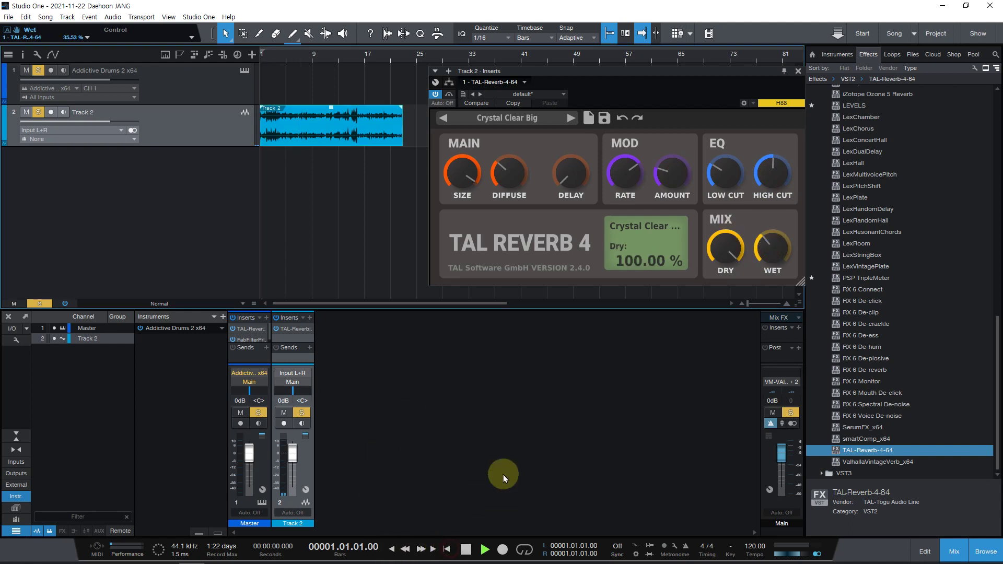
key(space)
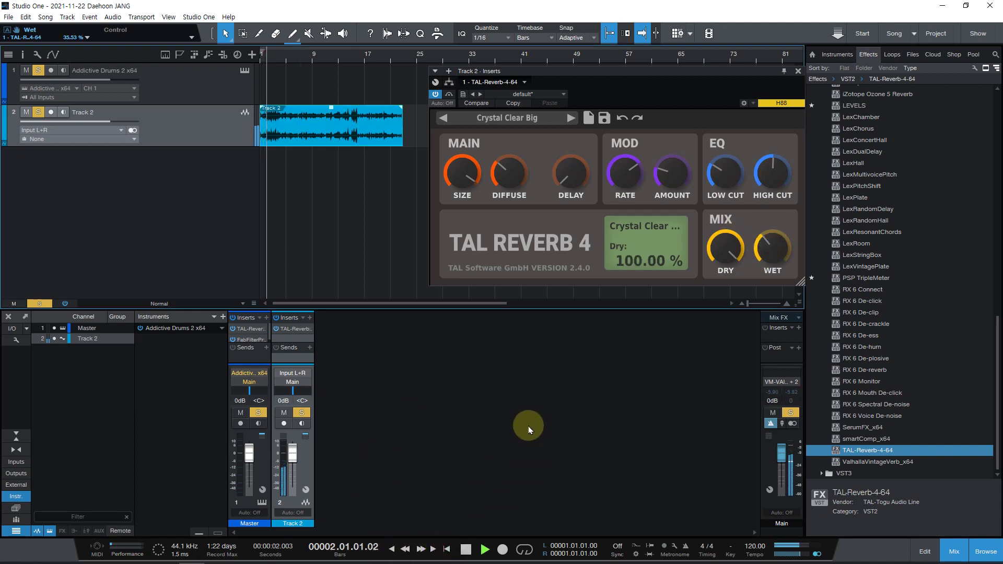
mouse_move(760, 248)
drag(760, 248, 759, 271)
drag(758, 197, 755, 183)
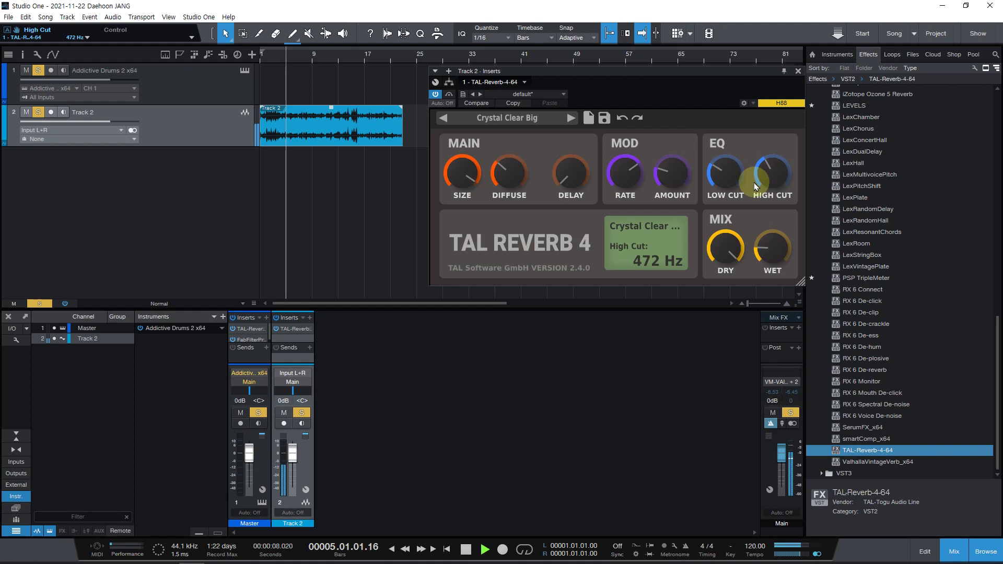
- Compare Track 2 with the Crystal Clear Big reverb bypassed and active during playback, leaving it active
click(279, 328)
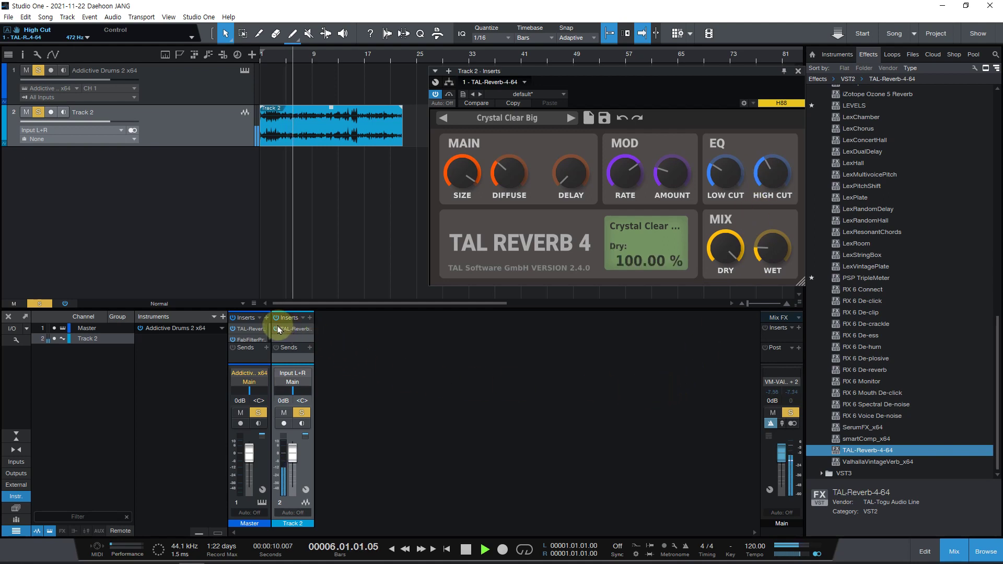
click(276, 328)
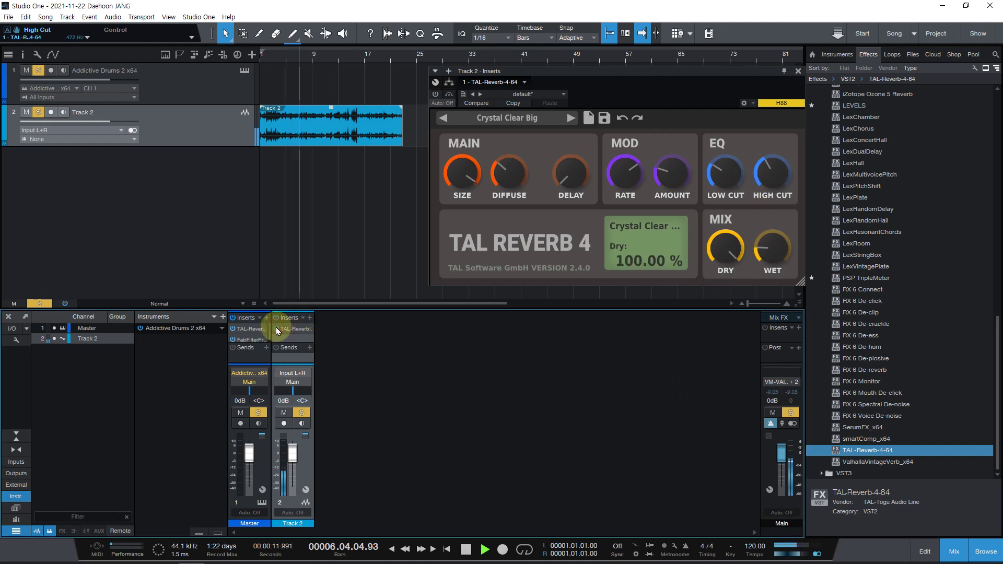
click(276, 328)
- Raise the TAL reverb's high cut and lower its wet mix to 11.13 % during playback, ending with playback stopped
mouse_move(775, 246)
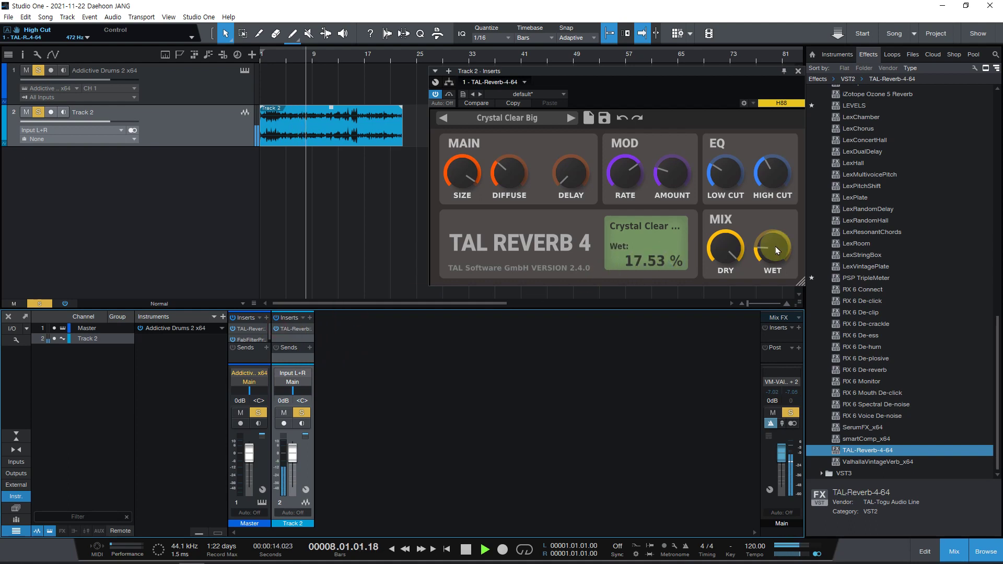
drag(776, 170, 770, 150)
mouse_move(766, 249)
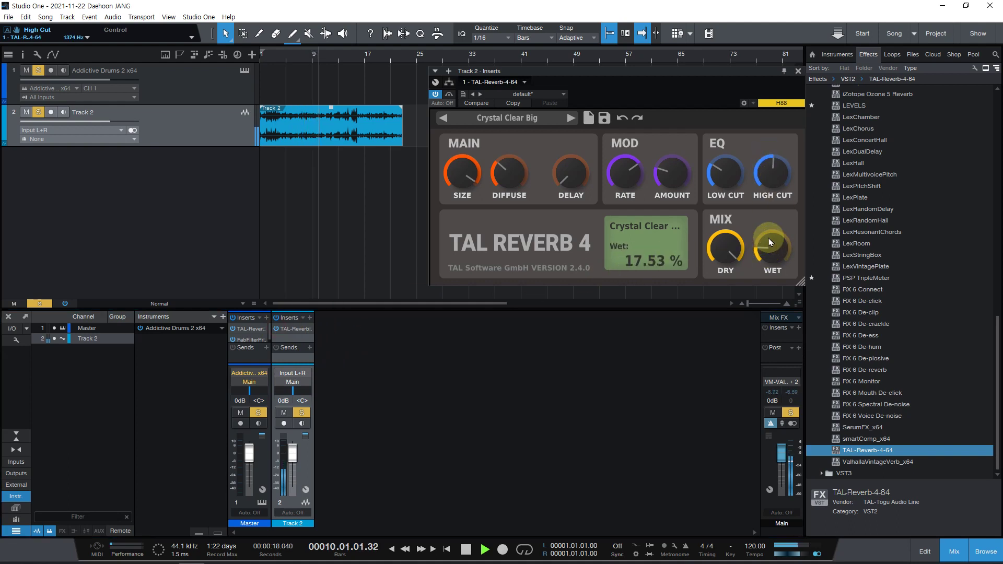
mouse_move(783, 258)
mouse_down()
mouse_move(770, 243)
mouse_move(767, 267)
mouse_up()
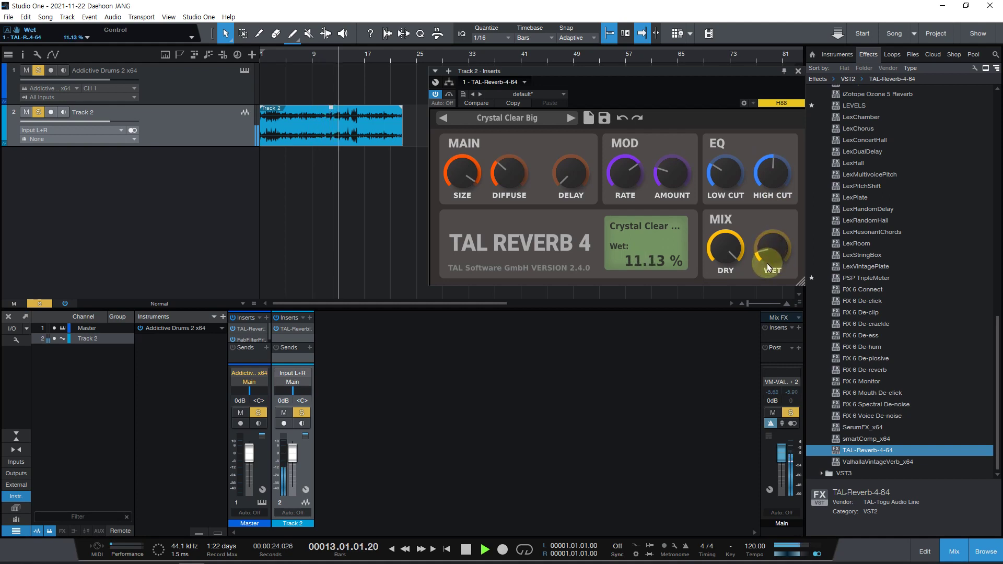
key(space)
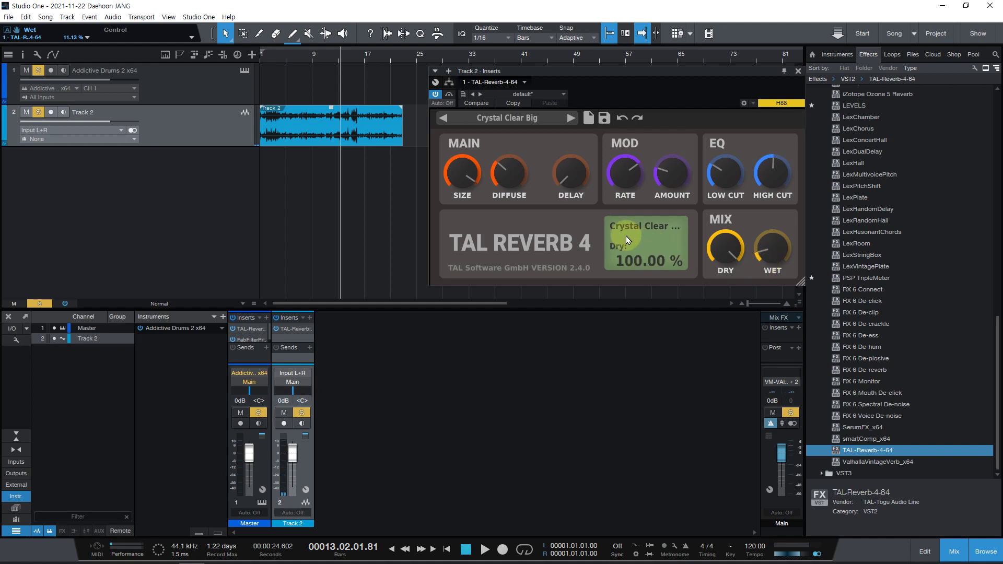
- Switch to OBS Studio and open the TAL-Reverb-4-64 interface of the VST 2.x plug-in filter on the mic/aux source
click(306, 133)
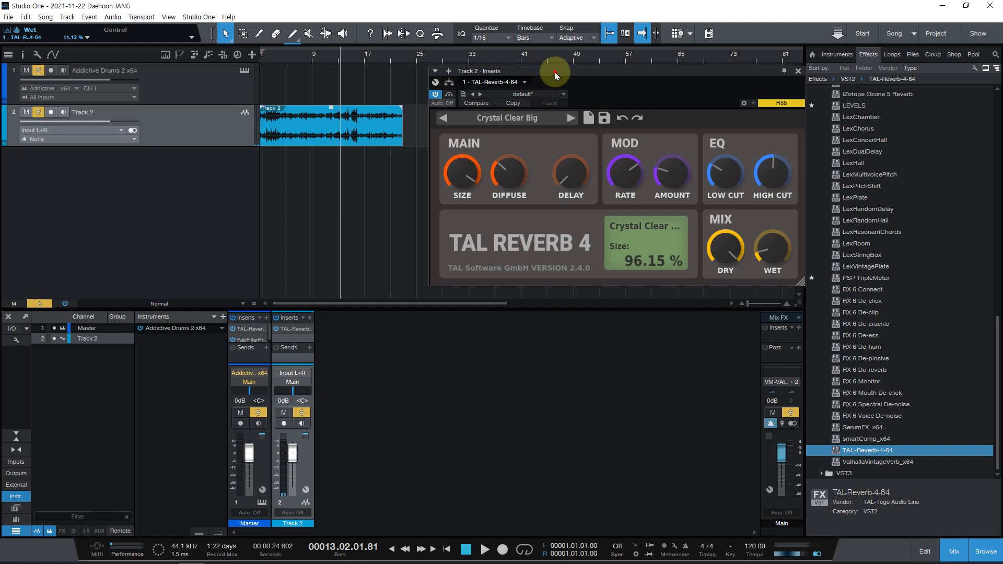
click(449, 547)
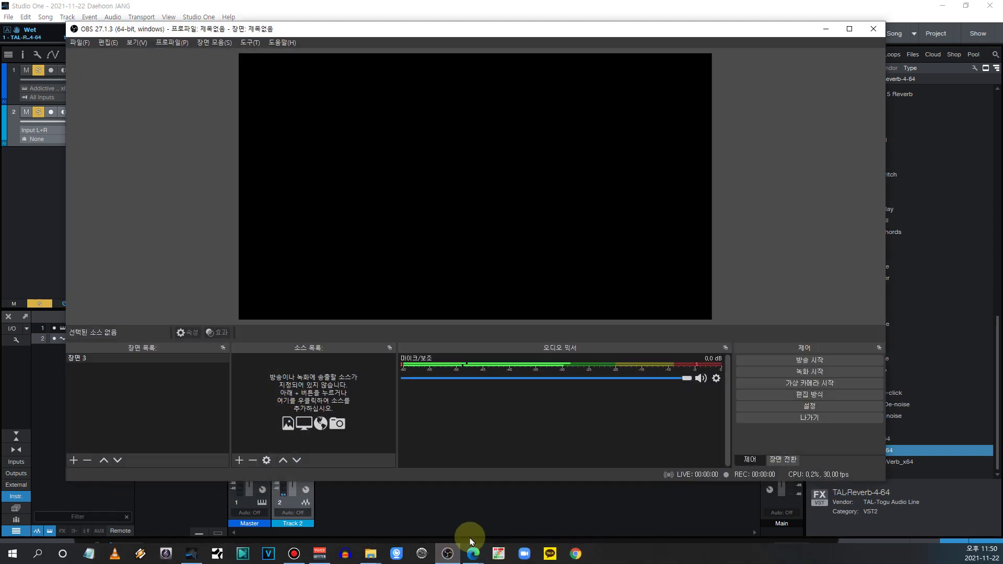
click(745, 407)
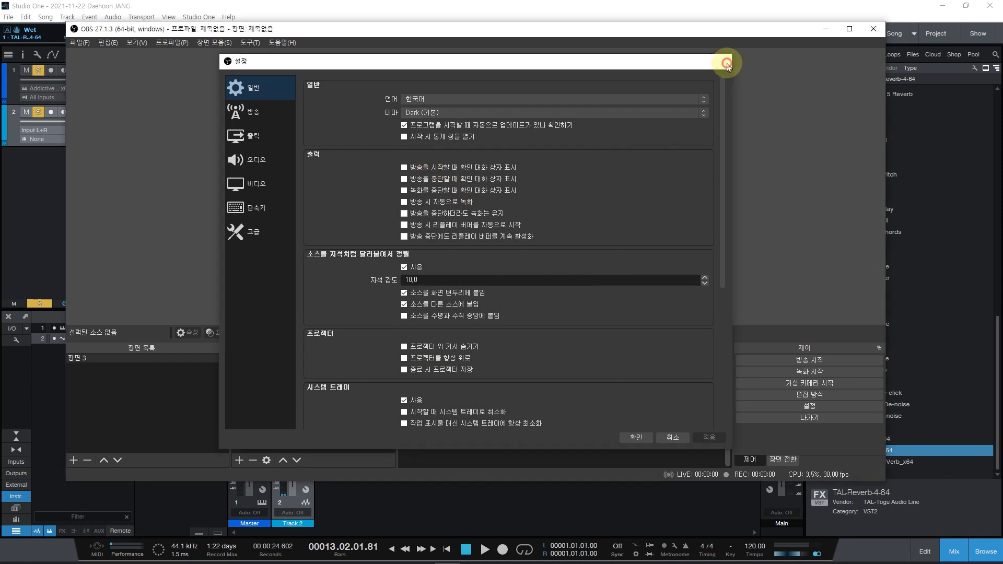
click(726, 63)
click(715, 378)
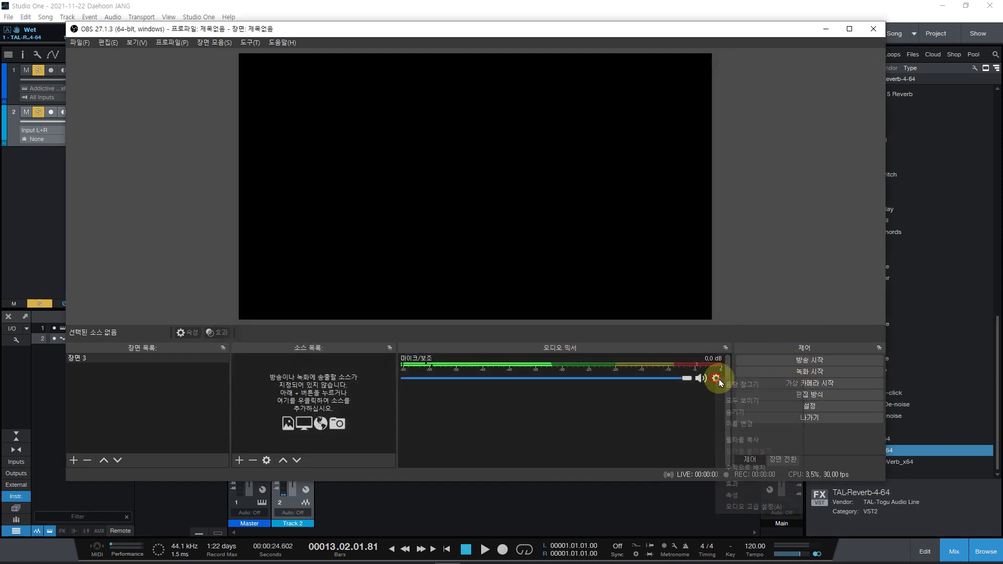
click(738, 481)
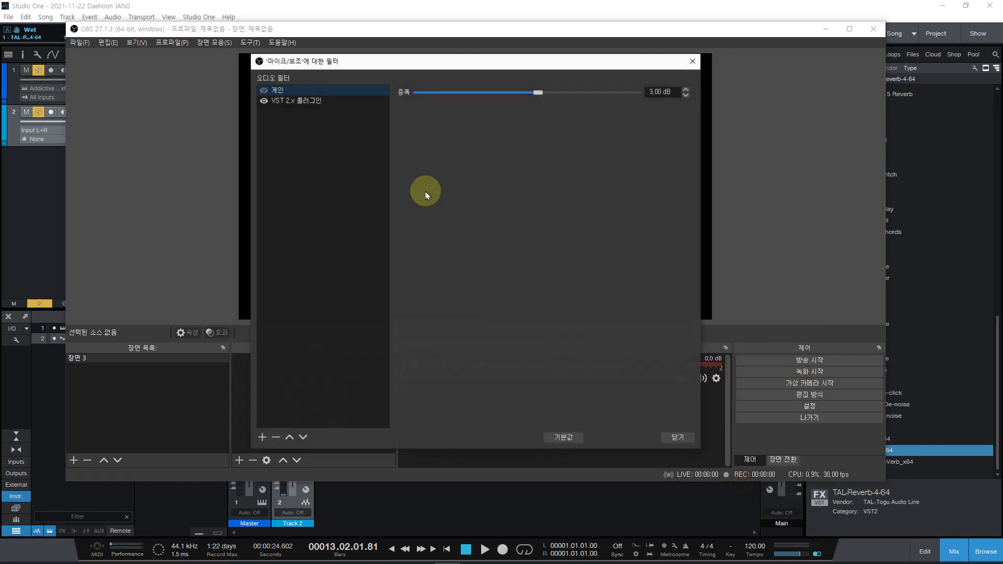
click(304, 100)
click(491, 105)
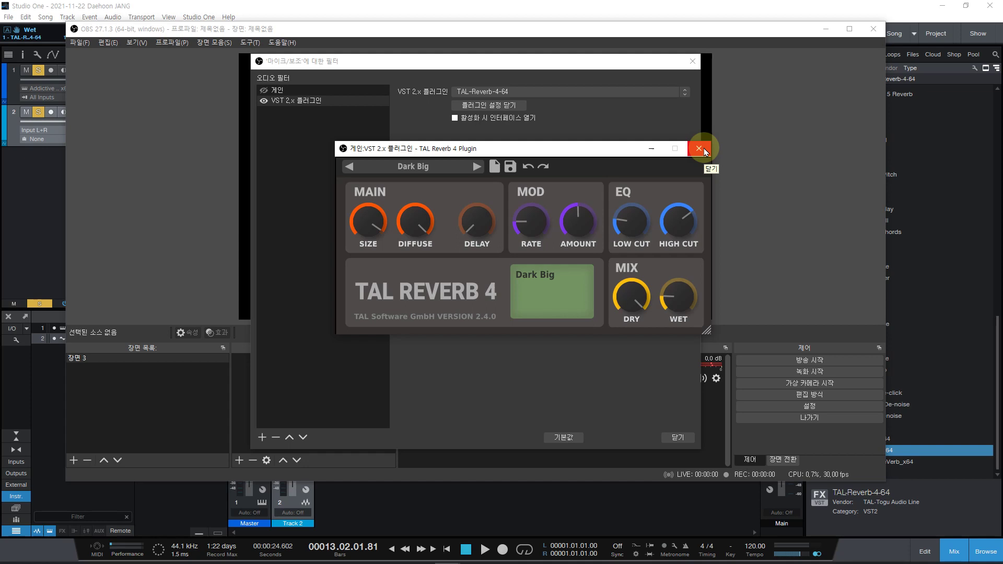
- Close the reverb interface, the mic/aux filters and OBS Studio to return to Studio One
click(808, 374)
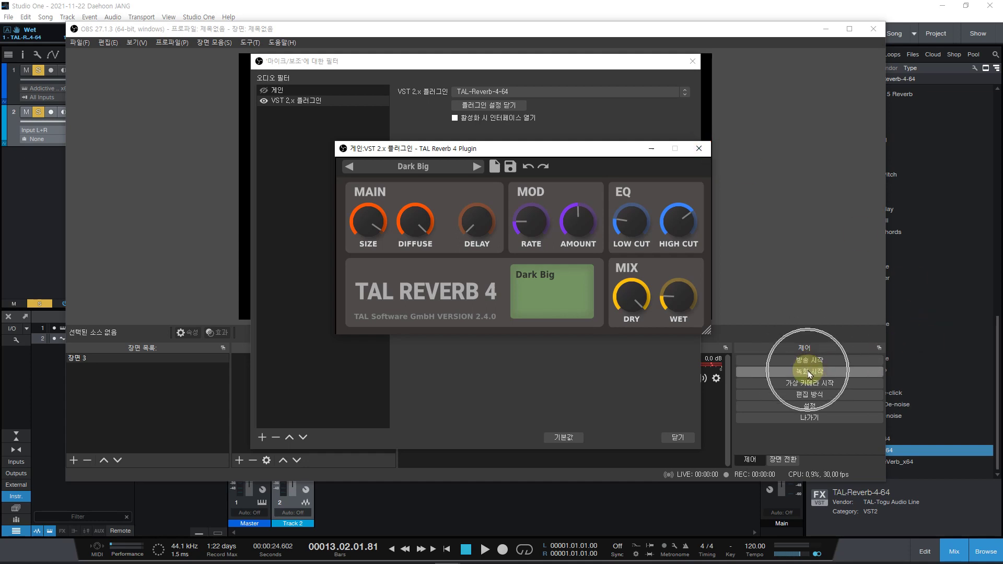
click(698, 150)
click(692, 62)
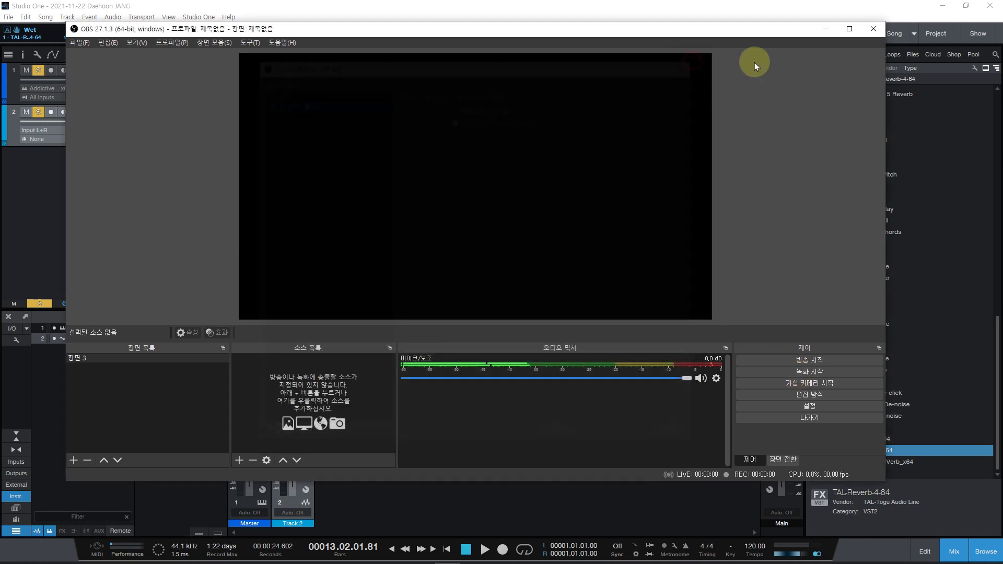
click(877, 34)
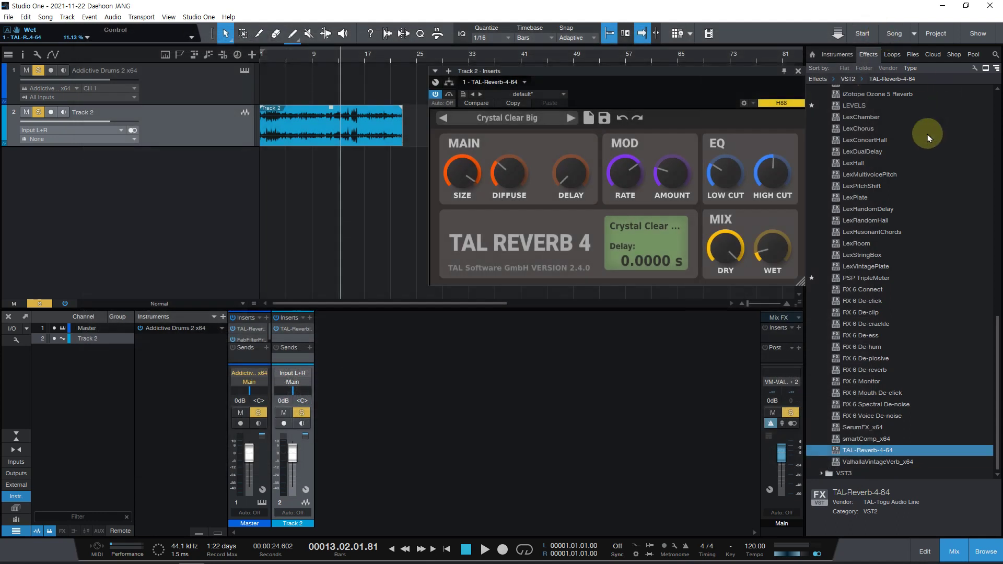
- Close the TAL reverb window and remove that reverb insert from Track 2
click(796, 61)
click(310, 333)
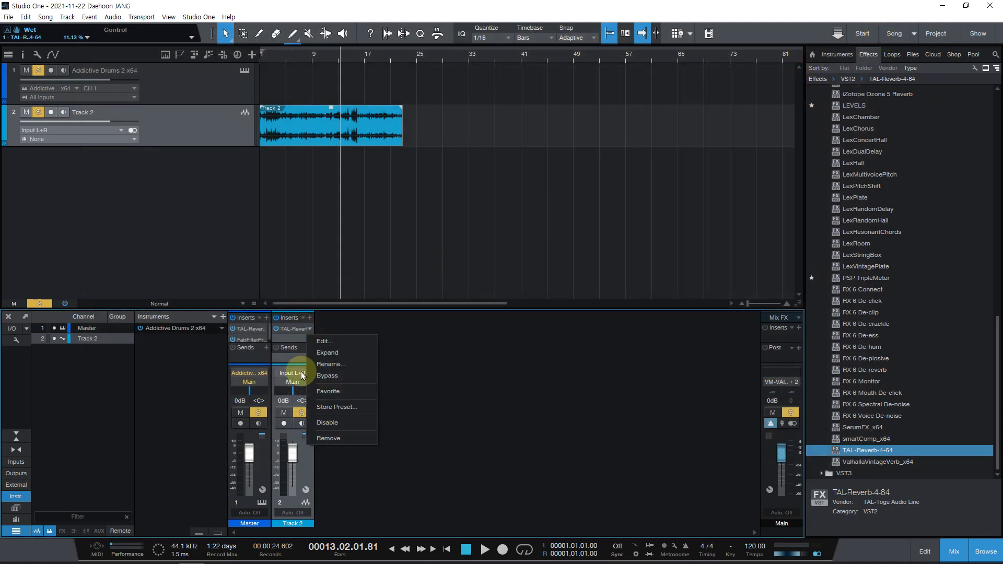
click(314, 439)
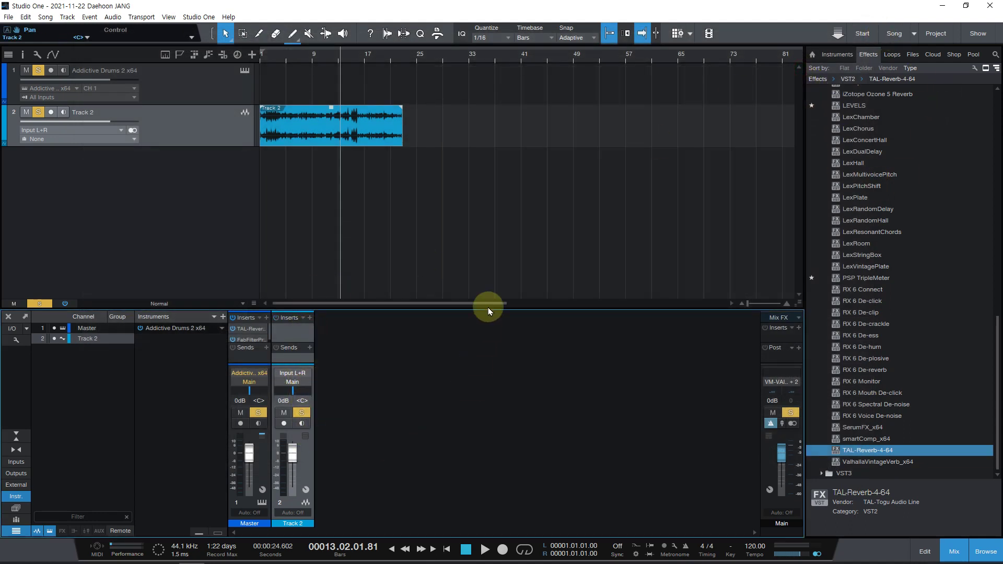
- Listen to short passages of Track 2 without reverb from about bars 11 and 14
click(324, 59)
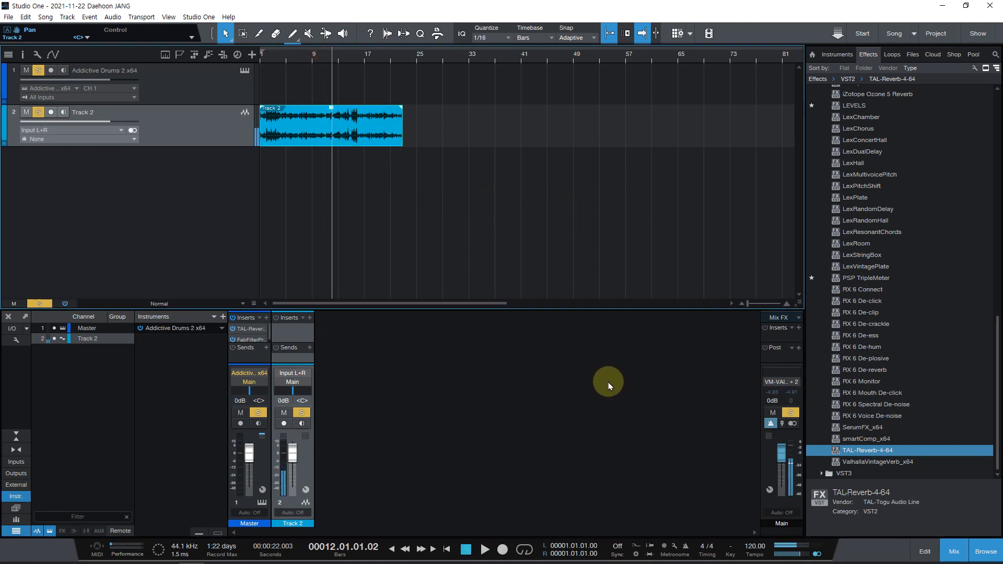
click(346, 56)
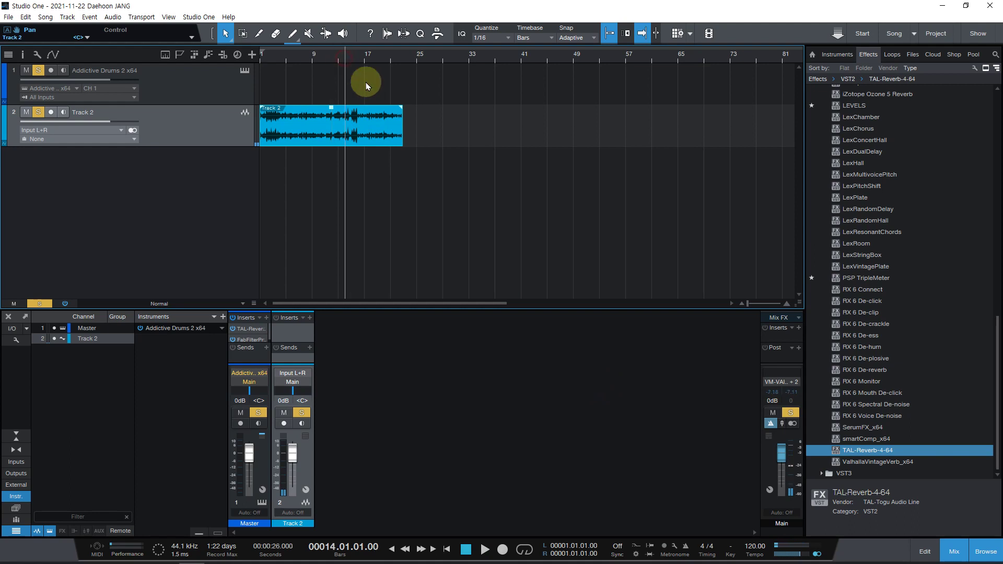
key(space)
- Insert FabFilter Pro-R from the favorite effects onto Track 2
scroll(930, 389, up, 3)
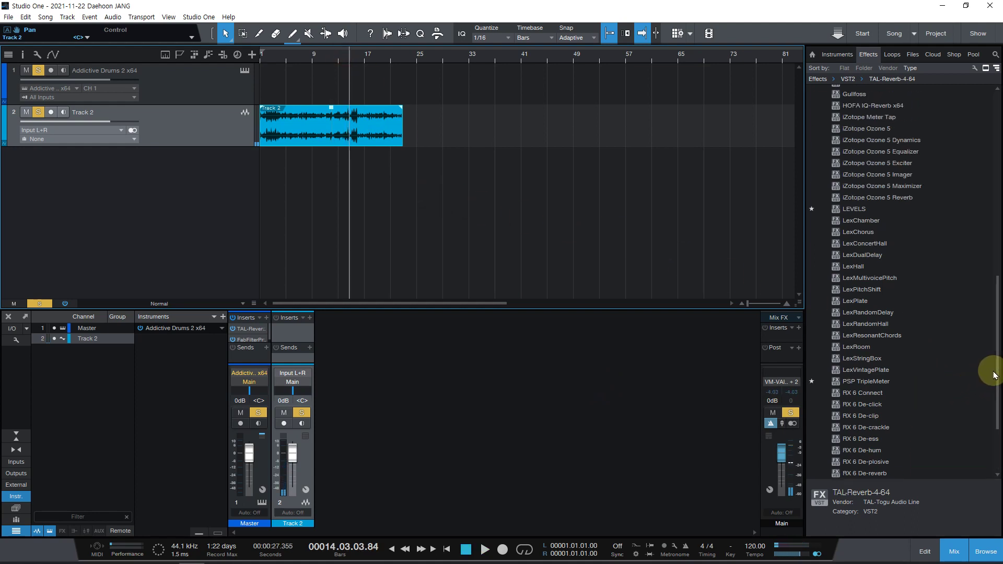
drag(994, 340, 981, 148)
click(821, 148)
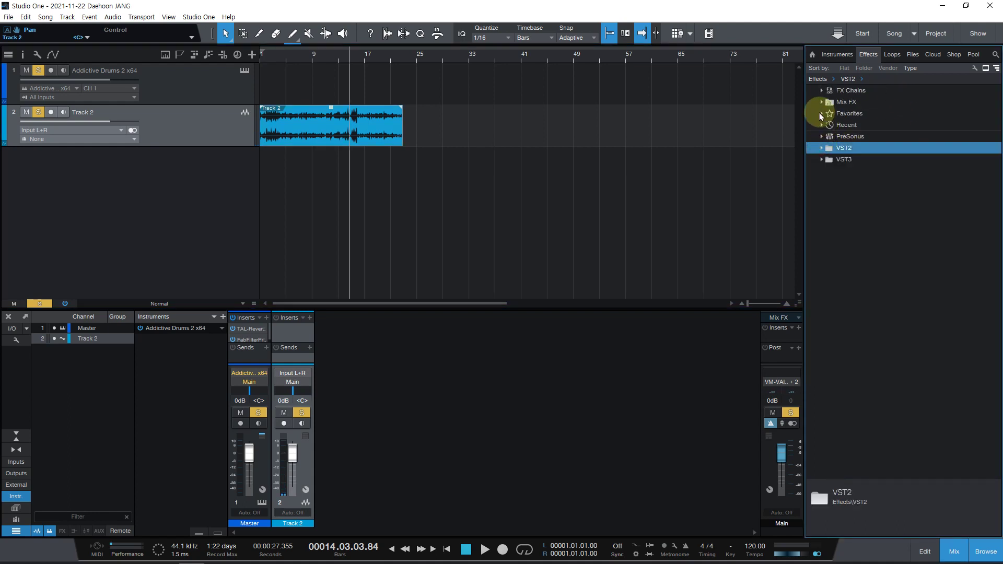
click(821, 113)
scroll(919, 349, down, 7)
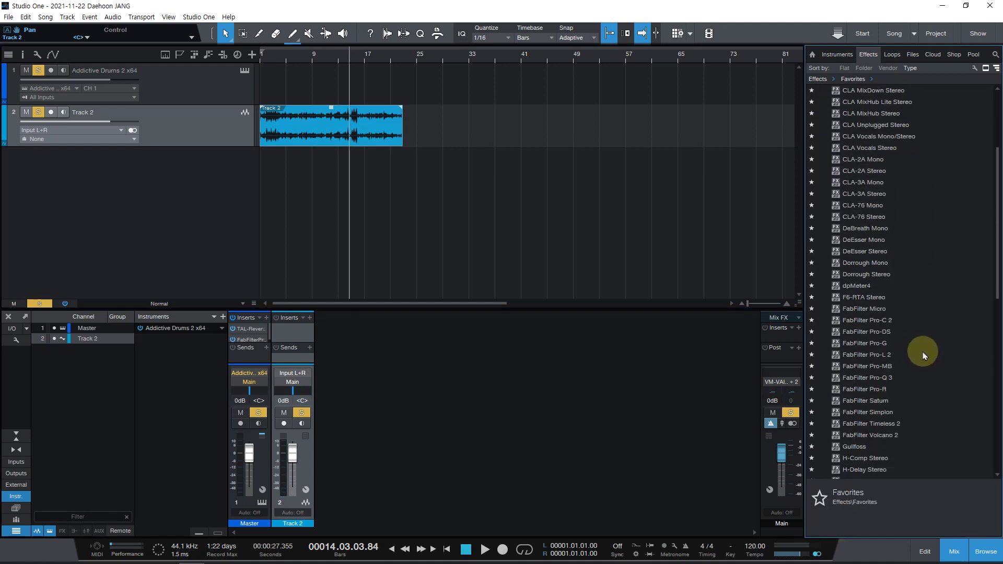
scroll(925, 354, down, 1)
drag(858, 263, 384, 119)
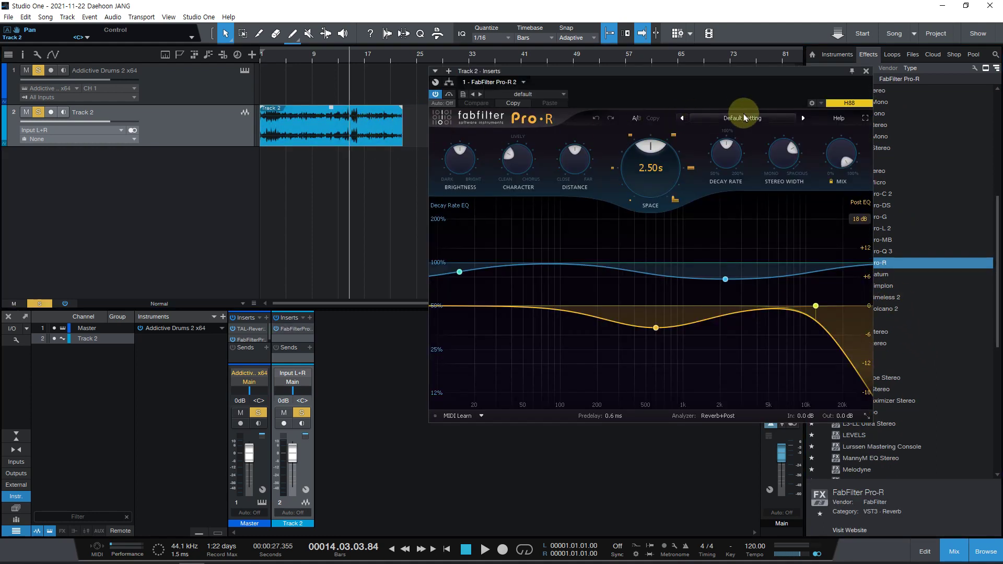
- Load the Piano Hall preset from Pro-R's Large category
click(744, 118)
mouse_move(744, 166)
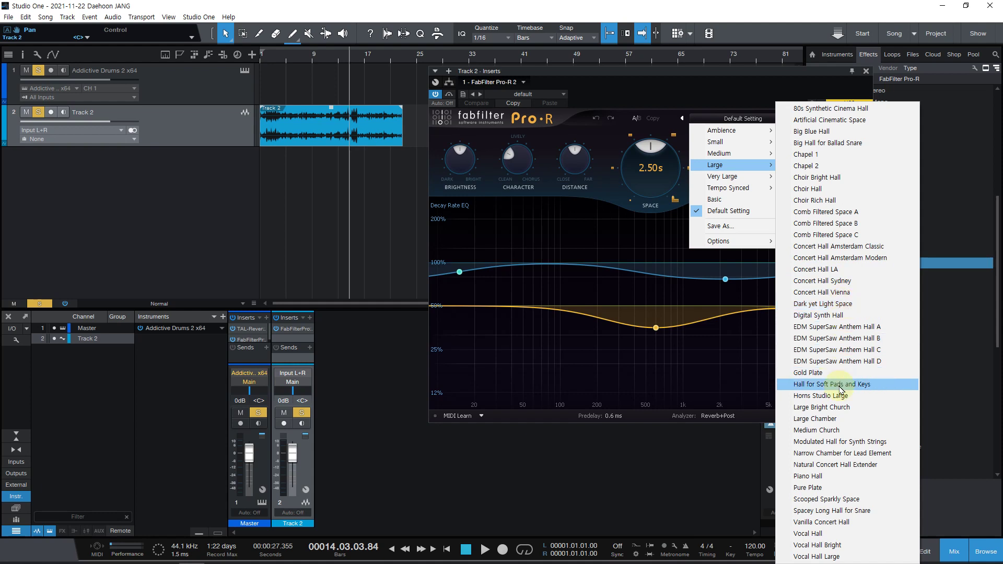
click(834, 478)
- Play Track 2 from about bar 8 while reducing Pro-R's mix to 16.08 %, ending with playback stopped
drag(833, 152, 802, 264)
click(306, 49)
drag(836, 161, 833, 164)
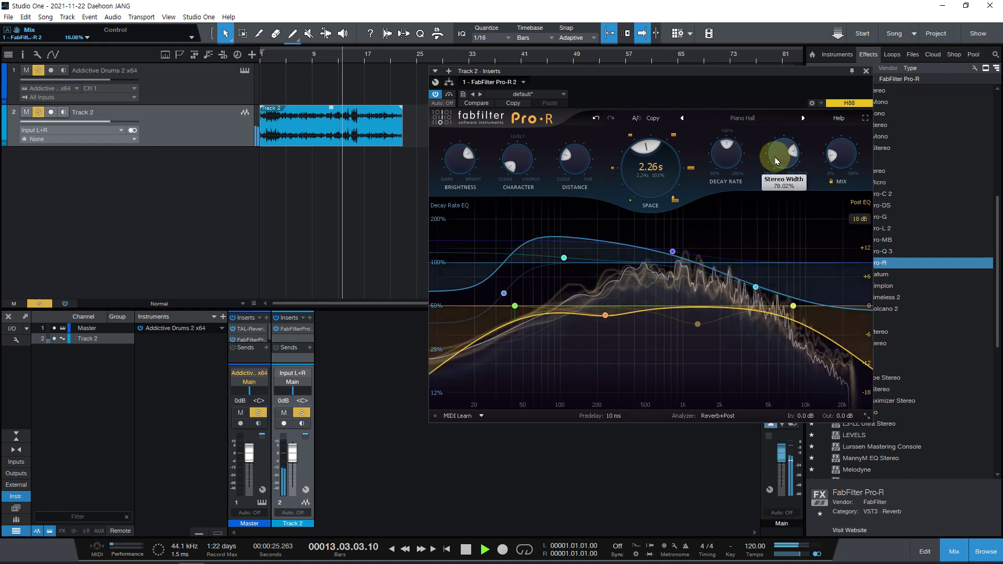
mouse_move(779, 153)
key(space)
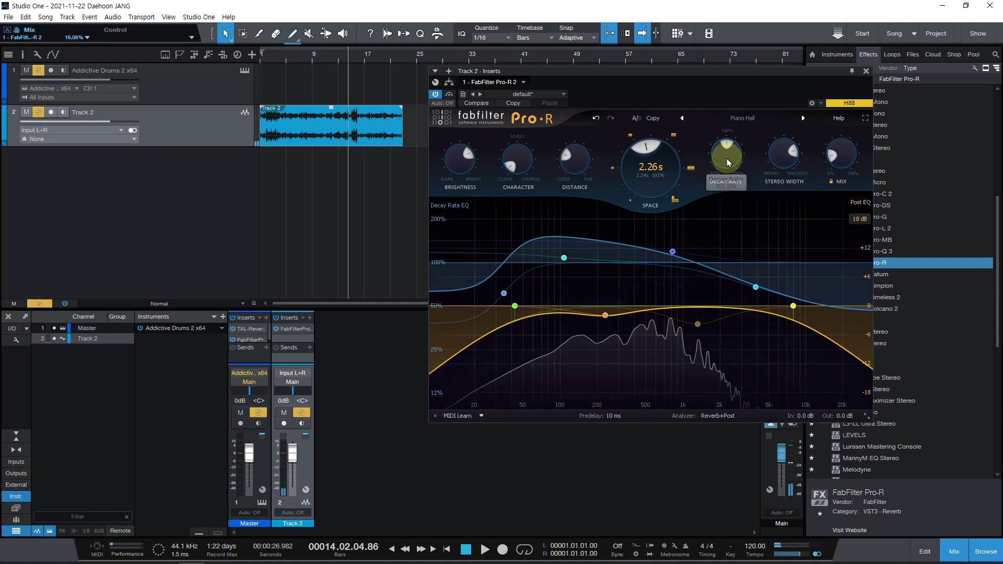
- Try Pro-R's stereo width at 120 % and listen to a short passage of Track 2
key(space)
key(space)
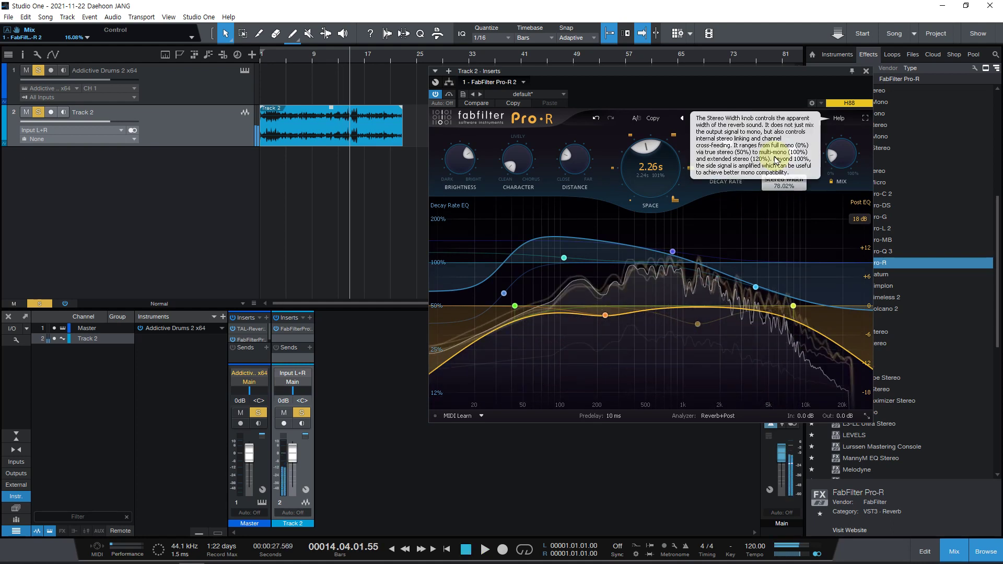
drag(777, 167, 768, 92)
key(space)
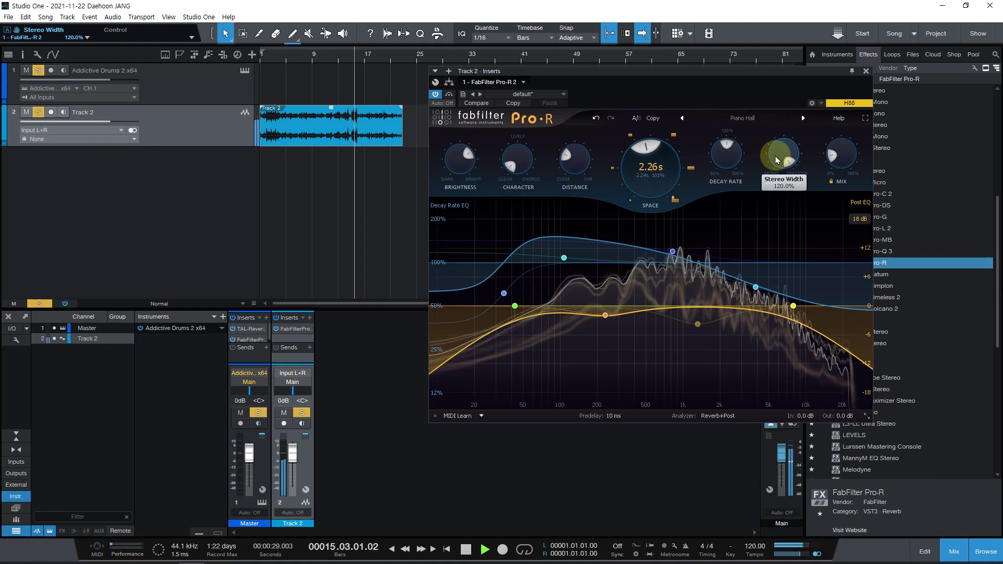
key(space)
- Reduce Pro-R's stereo width to 10.06 % and listen to a short passage of Track 2
drag(756, 203, 754, 258)
key(space)
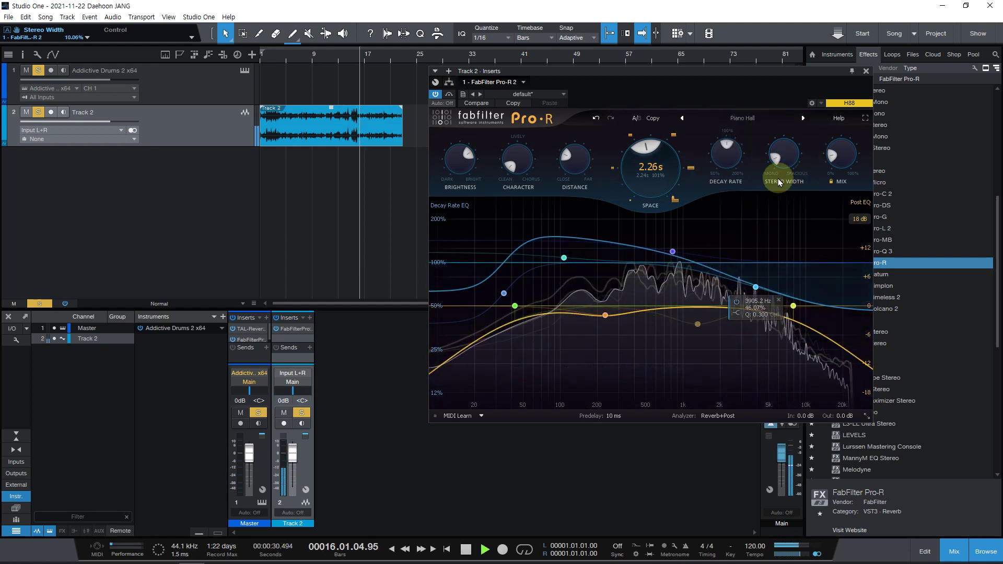
key(space)
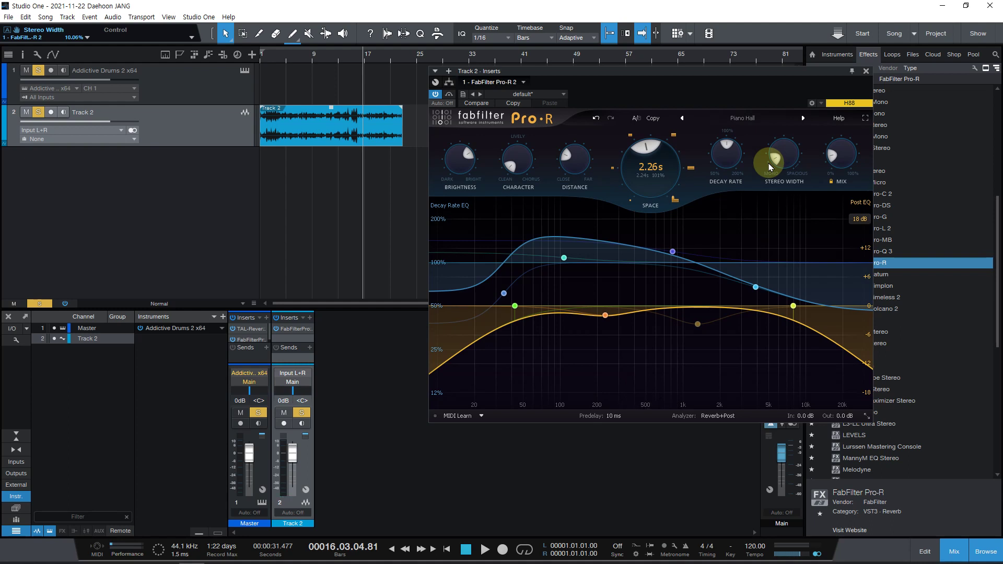
- Raise Pro-R's stereo width beyond 71.75 % and listen to a short passage of Track 2 from about bar 11
drag(770, 167, 782, 85)
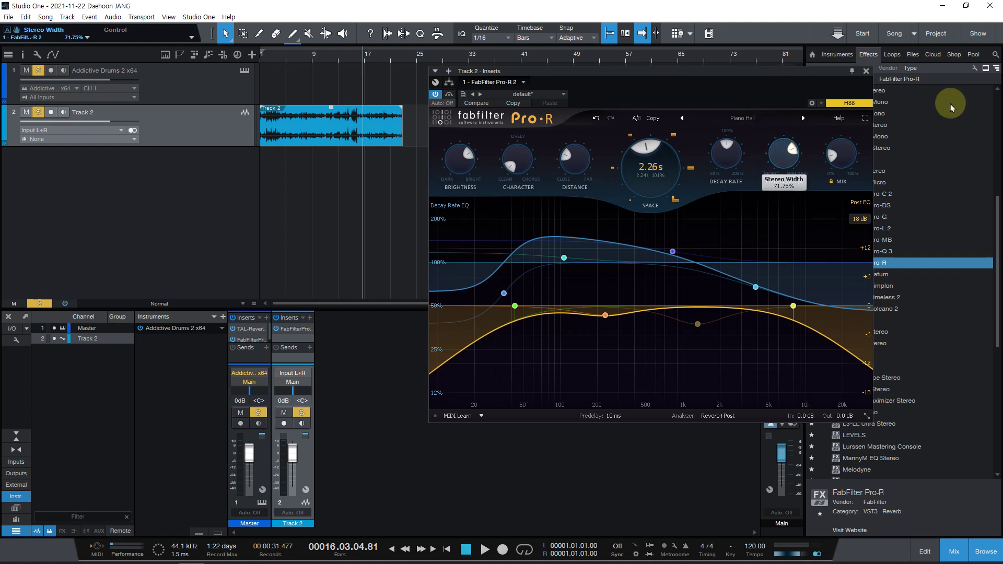
drag(783, 154, 783, 131)
click(329, 55)
key(space)
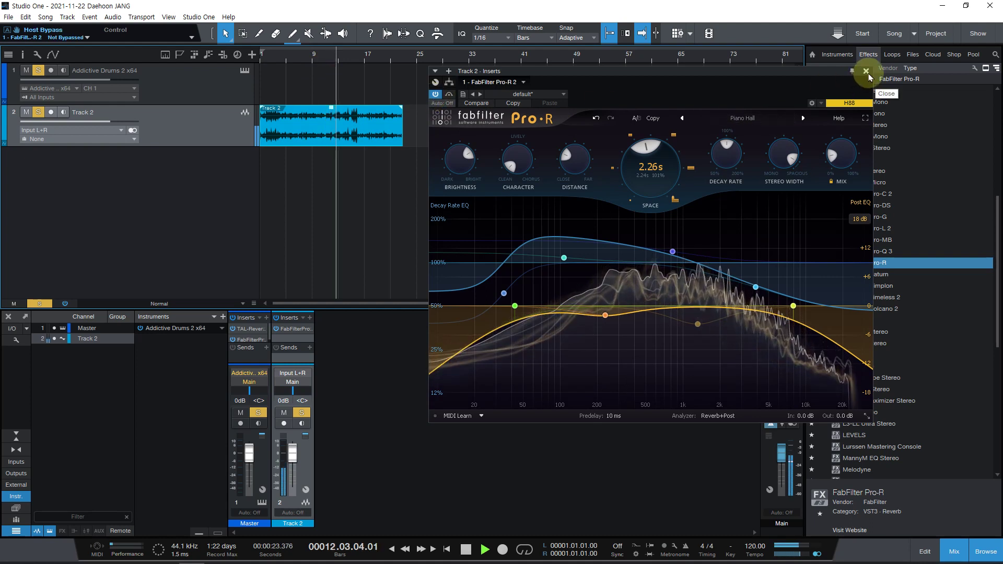
key(space)
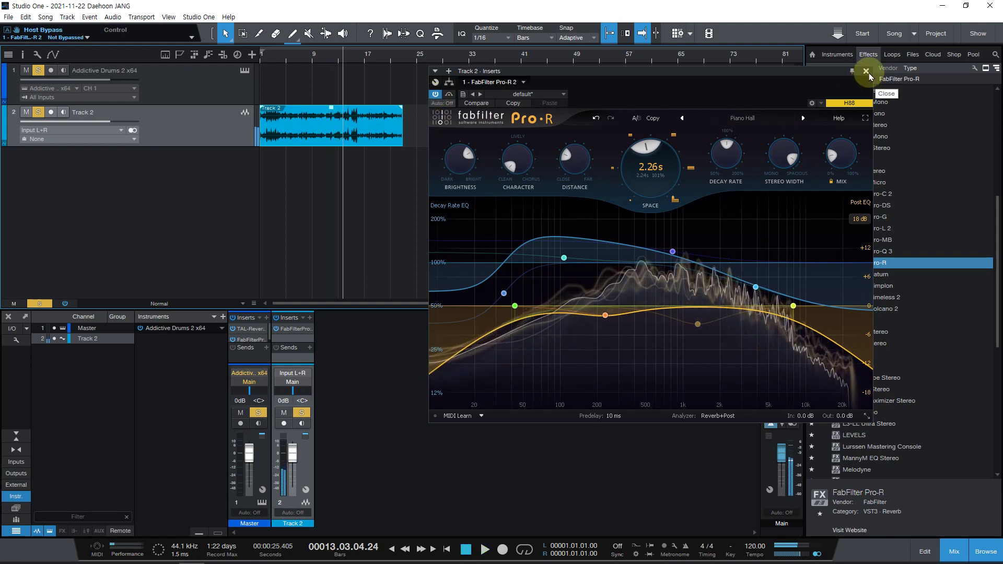
- Close the Pro-R window and remove FabFilter Pro-R from Track 2's inserts
click(867, 72)
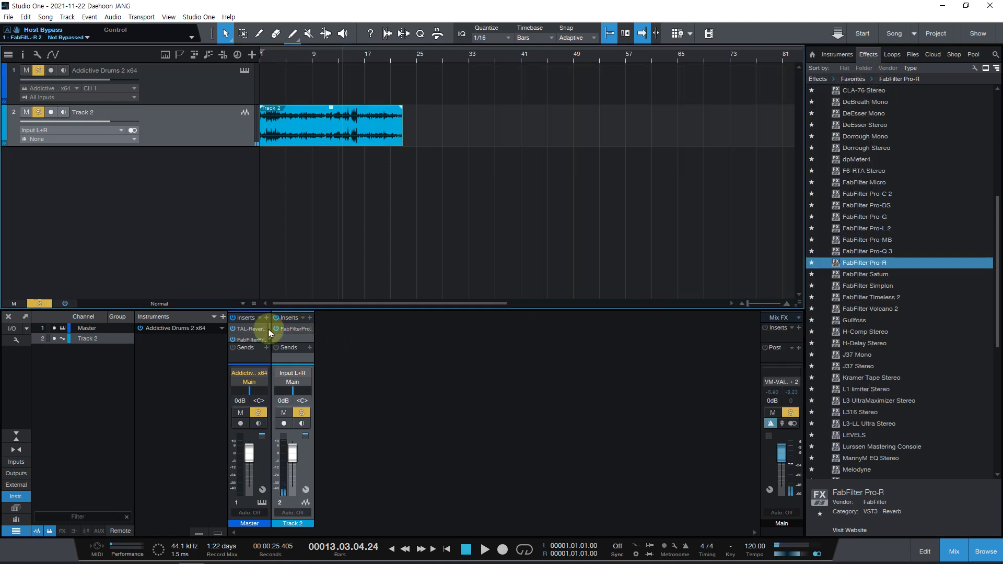
click(309, 328)
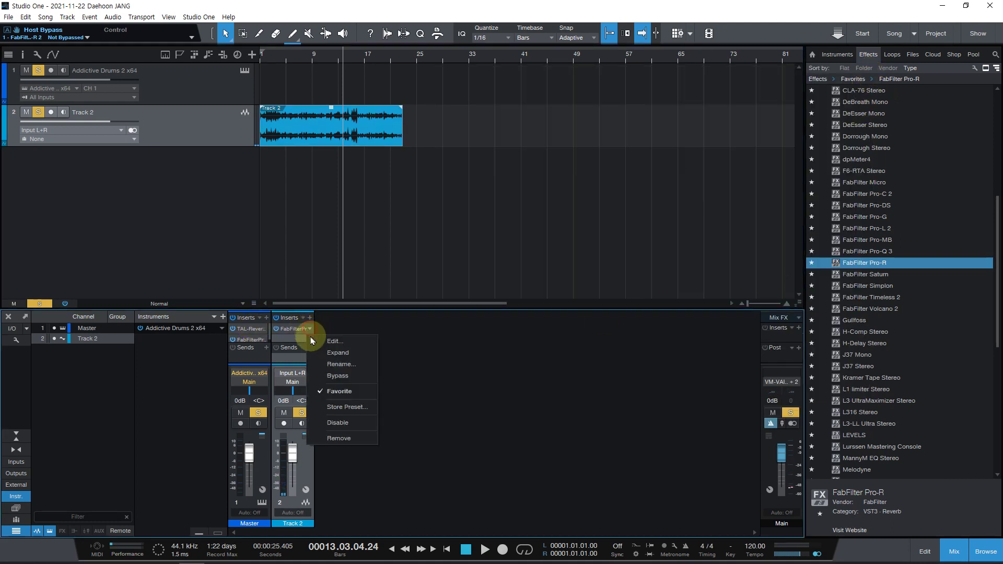
click(332, 439)
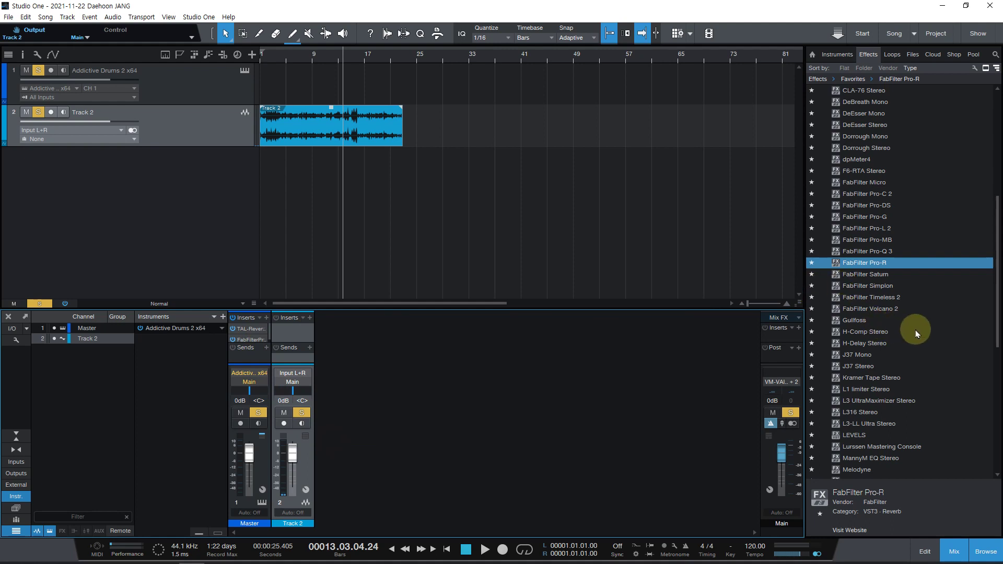
- Collapse the Favorites effects and insert ADverb x64 from the VST2 folder on Track 2
scroll(916, 334, up, 8)
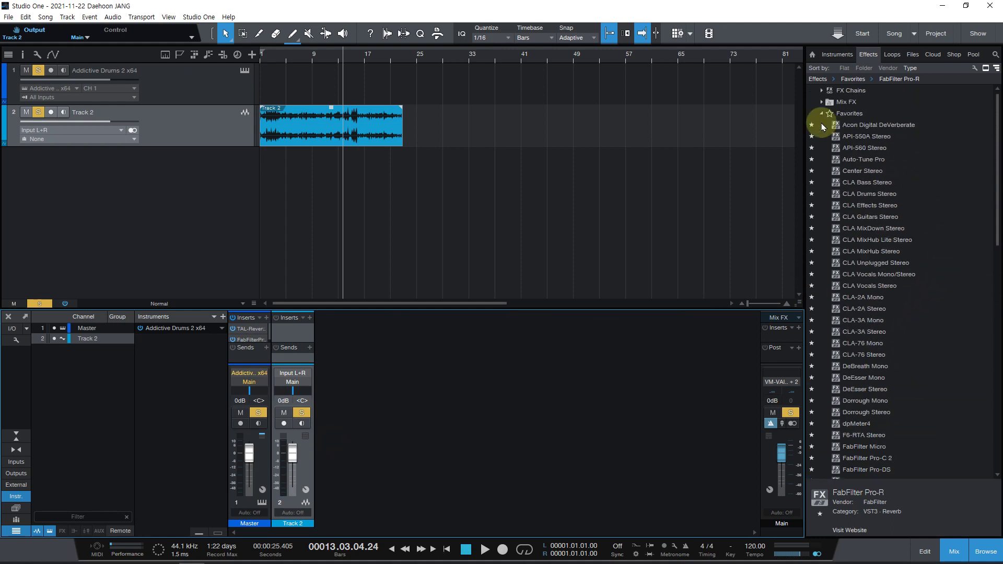
click(821, 113)
click(821, 148)
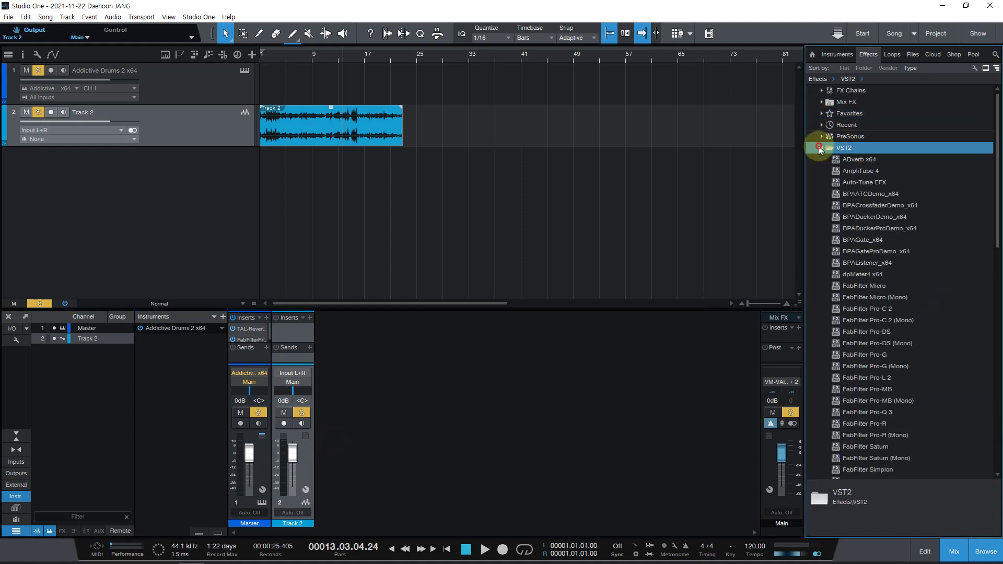
click(872, 161)
drag(869, 164, 342, 149)
click(736, 141)
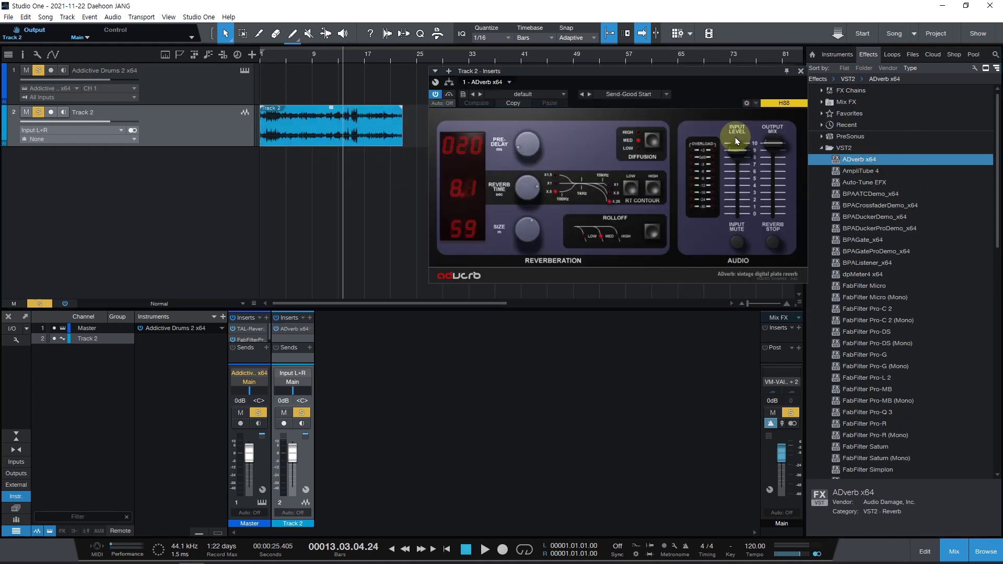
- Close the ADverb x64 window and remove the plug-in from Track 2's inserts
click(800, 70)
right_click(309, 330)
click(325, 432)
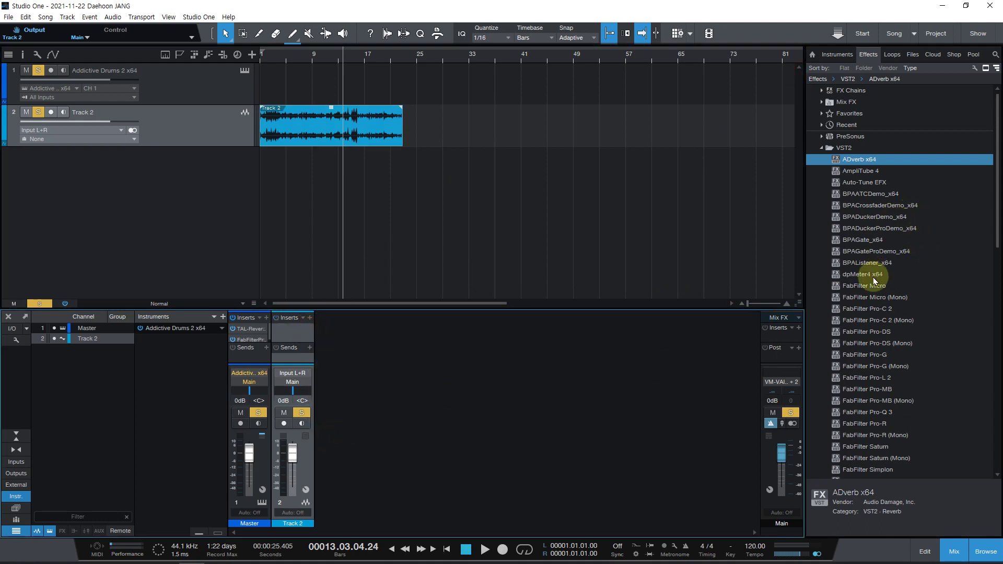
- Browse the VST2 and VST3 effect folders for further reverb plug-ins
scroll(865, 291, down, 9)
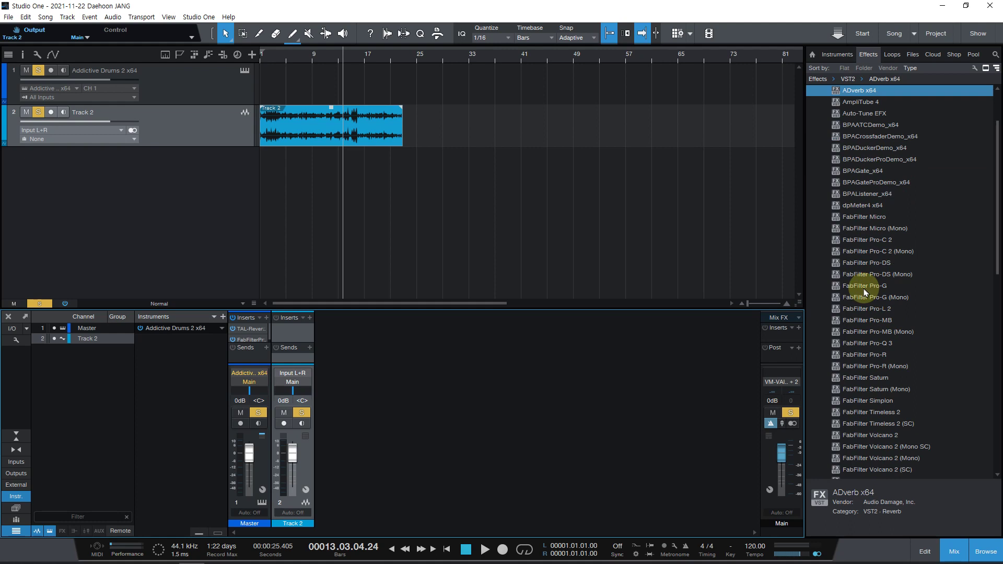
click(865, 288)
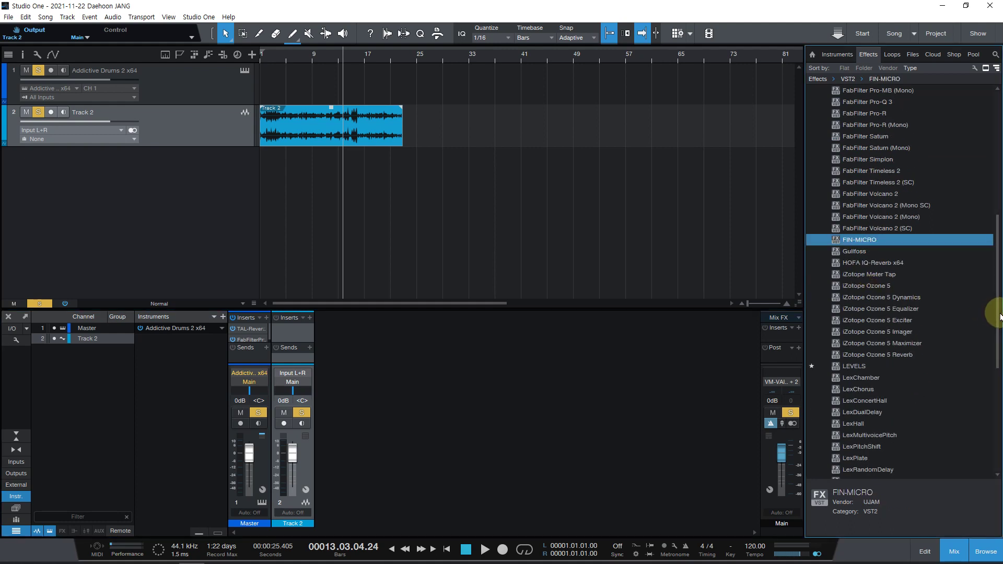
scroll(989, 327, down, 8)
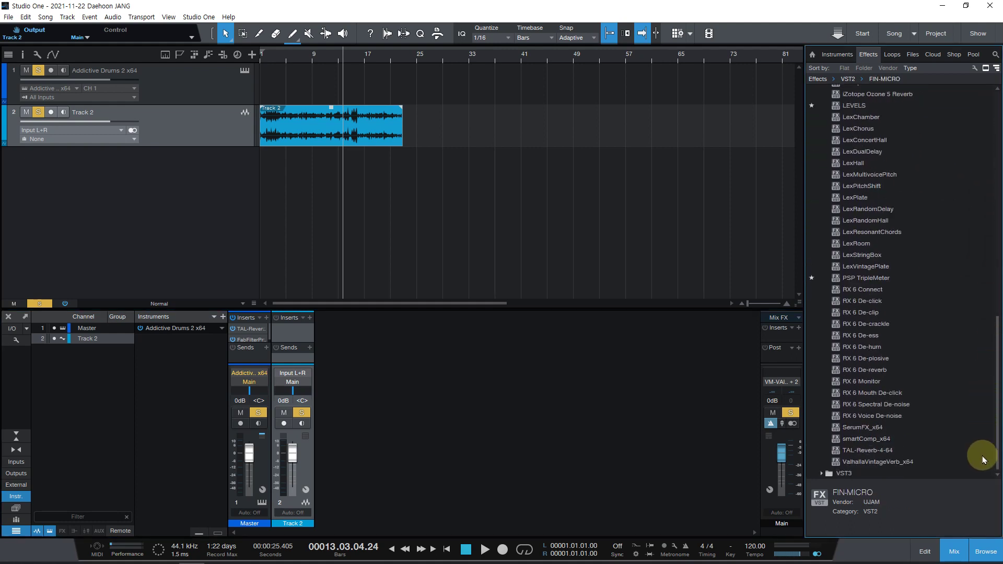
click(862, 472)
click(861, 472)
scroll(889, 449, down, 9)
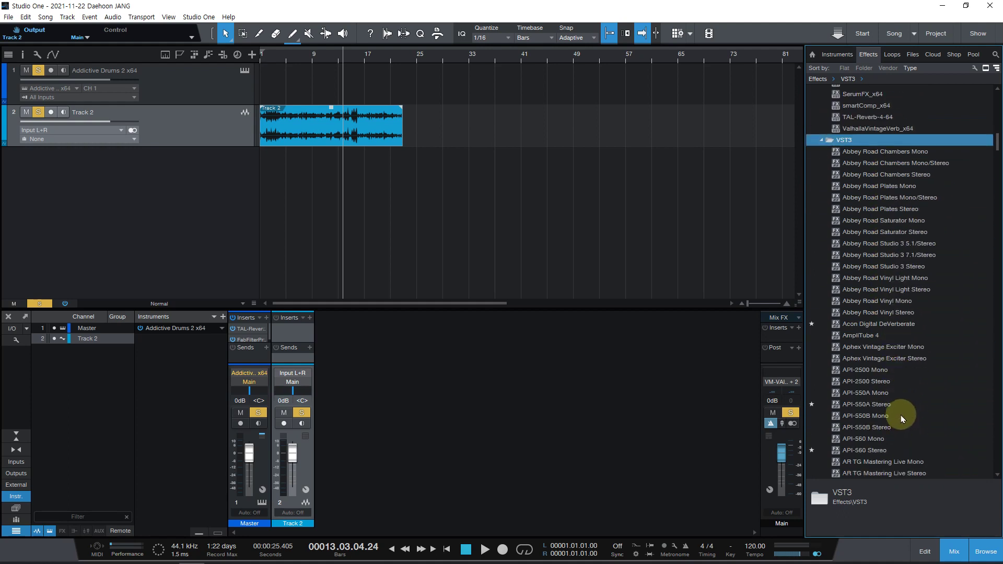
scroll(900, 415, down, 1)
drag(998, 150, 991, 72)
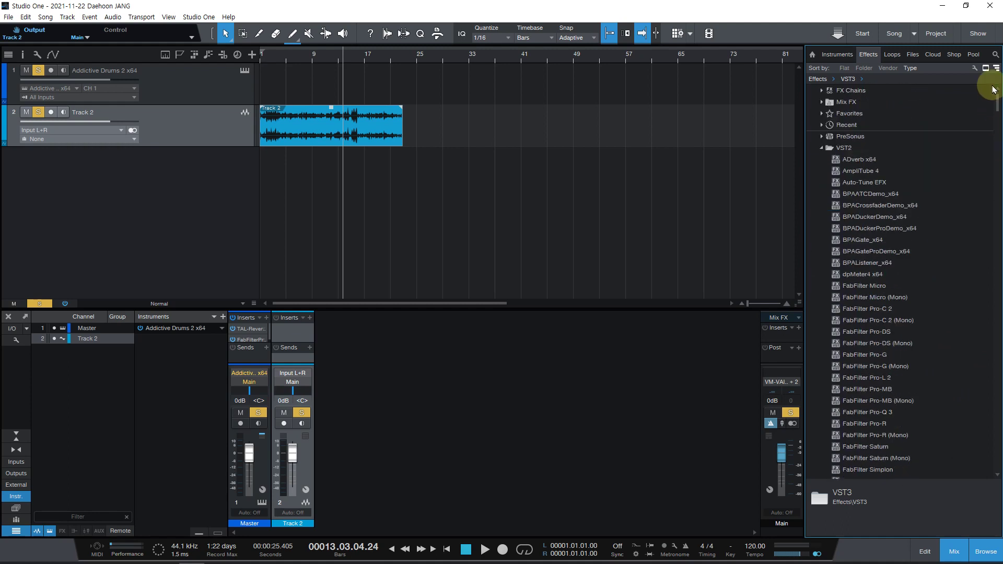
- Expand the Favorites effects and insert Acon Digital DeVerberate on Track 2
click(847, 113)
click(884, 128)
drag(886, 133, 343, 134)
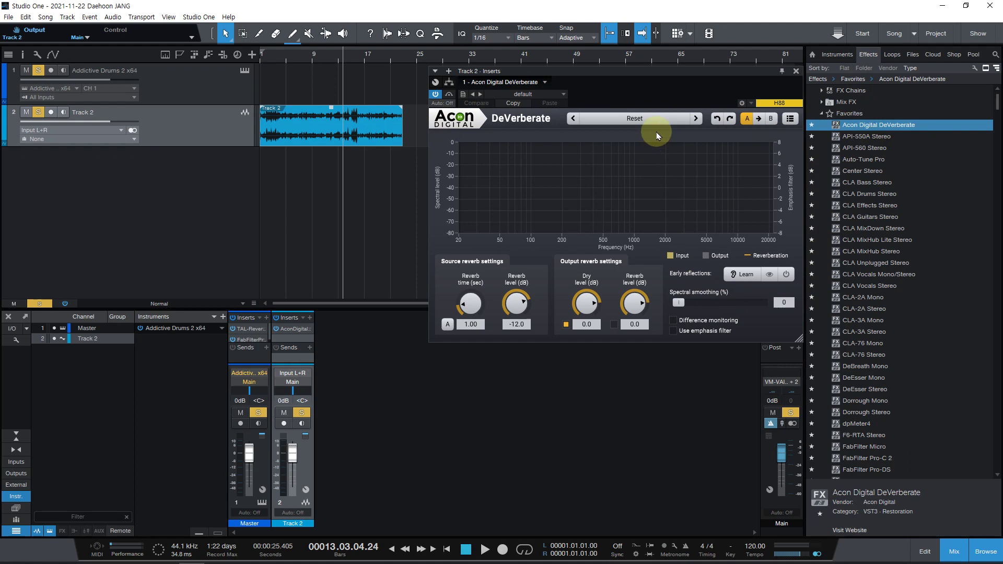
- Look through DeVerberate's factory and user presets without choosing one, and close the plug-in window
click(660, 118)
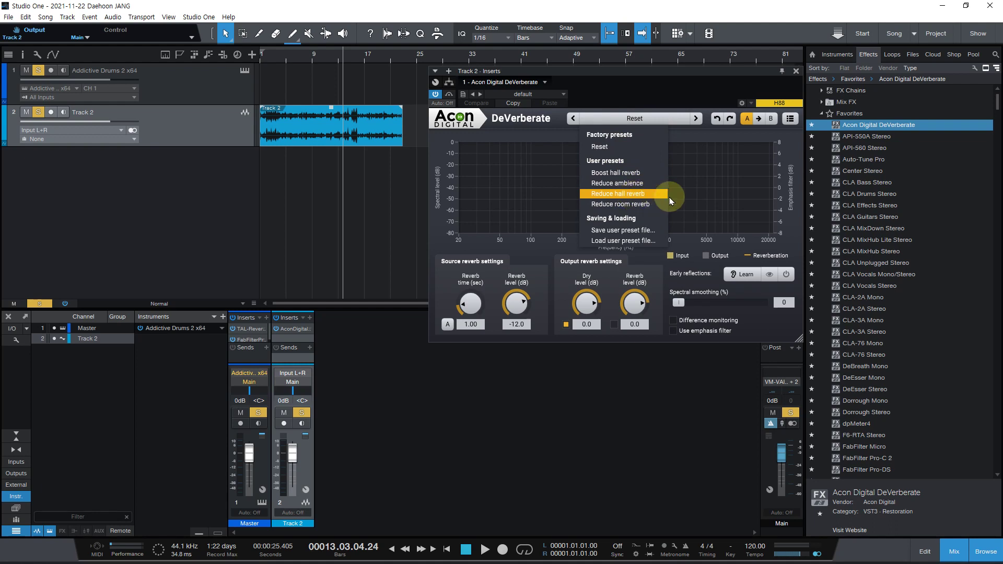
click(720, 359)
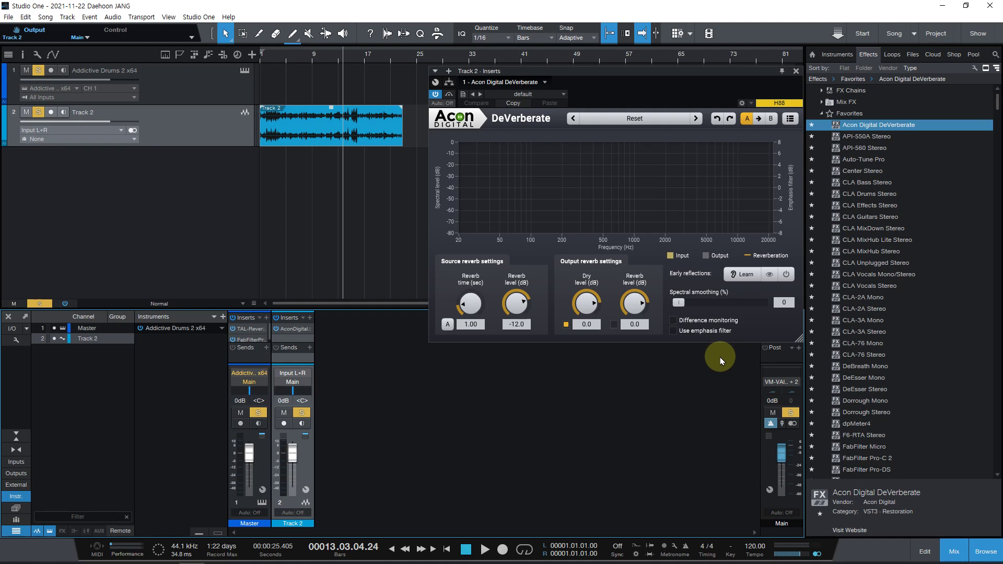
click(642, 135)
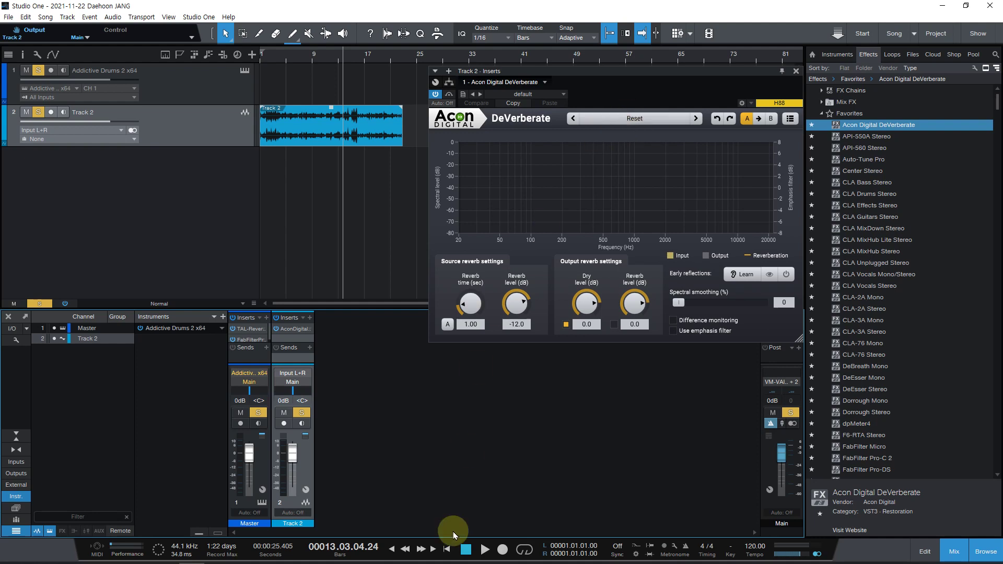
mouse_move(413, 561)
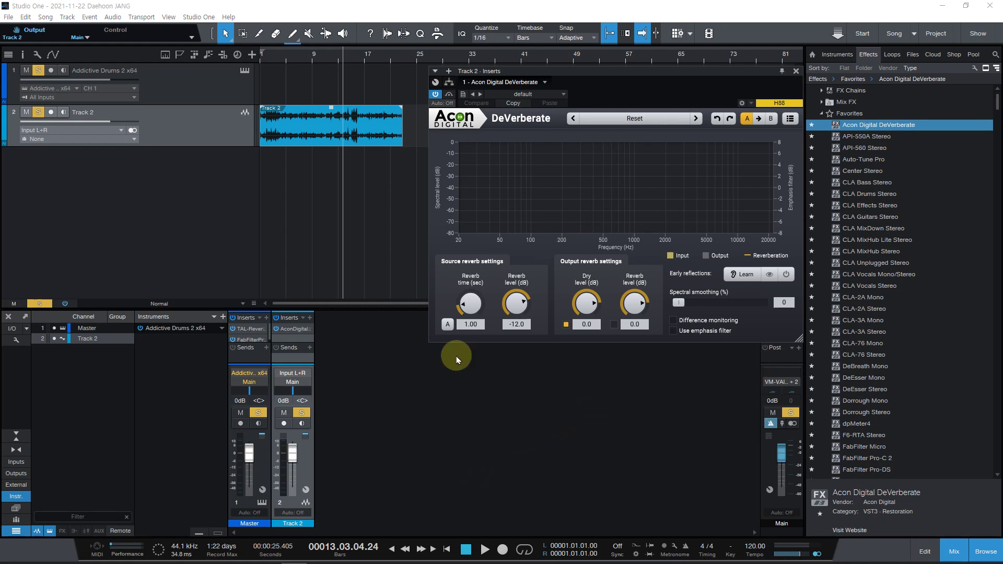
click(796, 72)
- Switch to OBS, inspect the VST 2.x plug-in filter on the mic/aux audio source, and close the filter dialog and OBS window
mouse_move(443, 554)
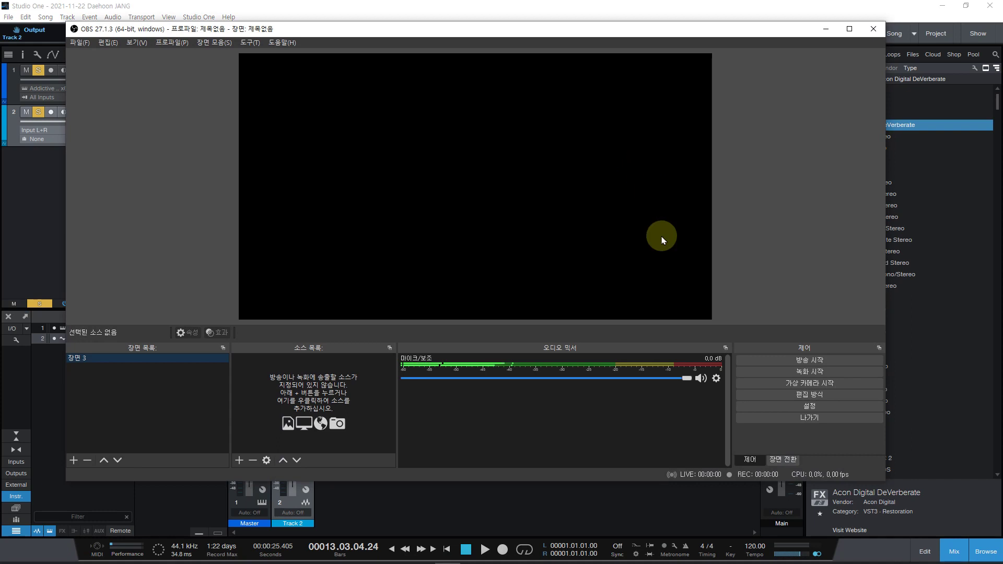
click(716, 377)
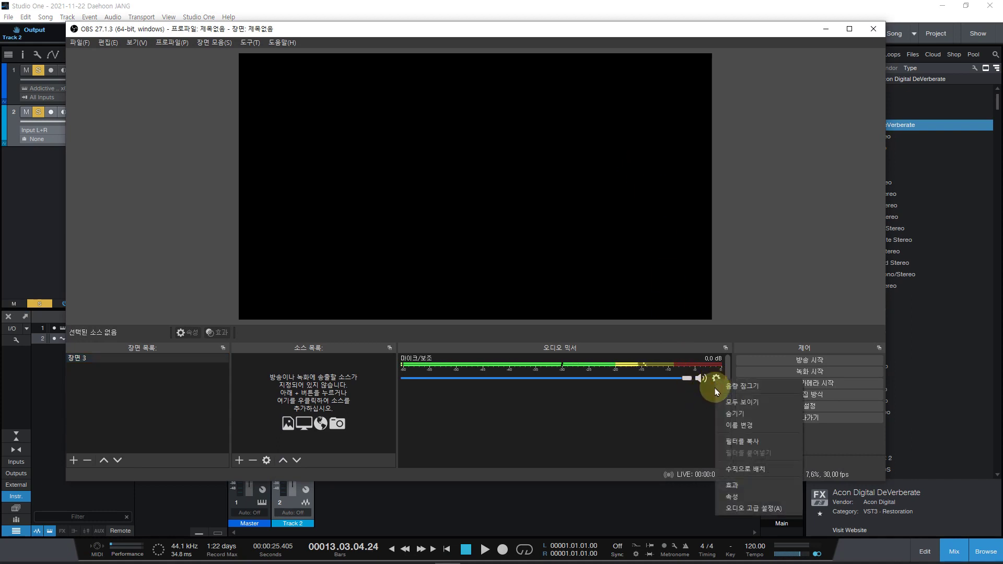
click(730, 486)
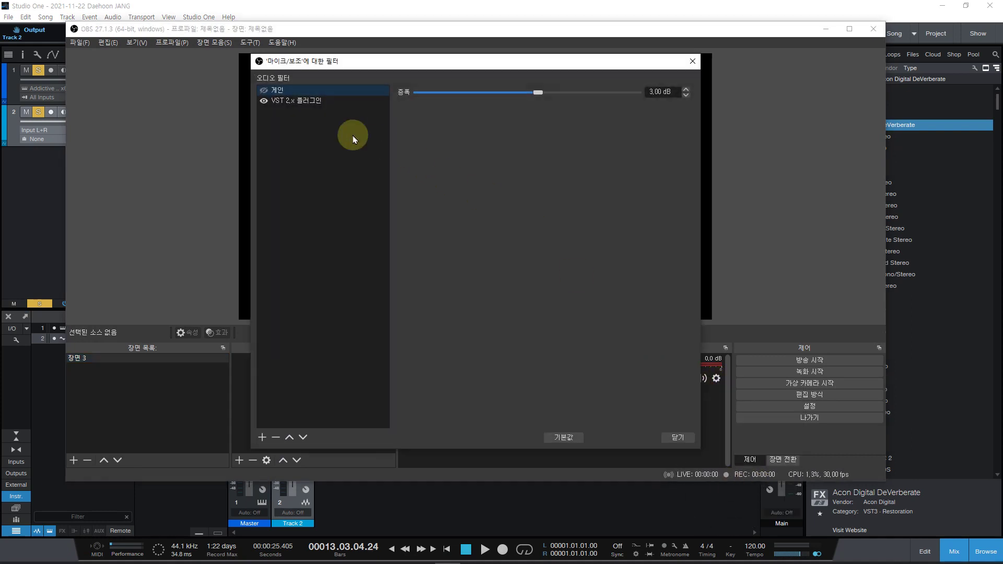
click(304, 101)
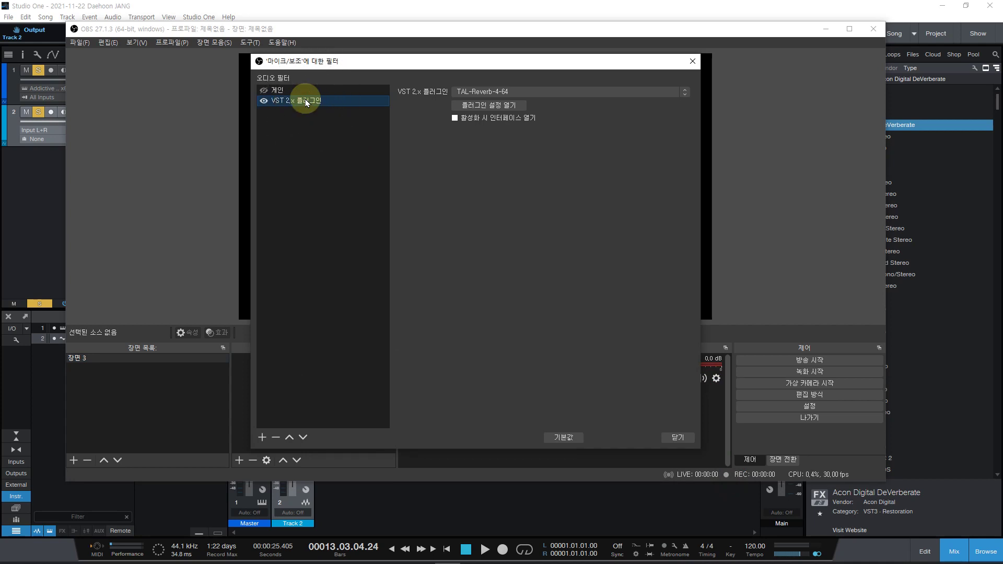
click(693, 63)
click(871, 29)
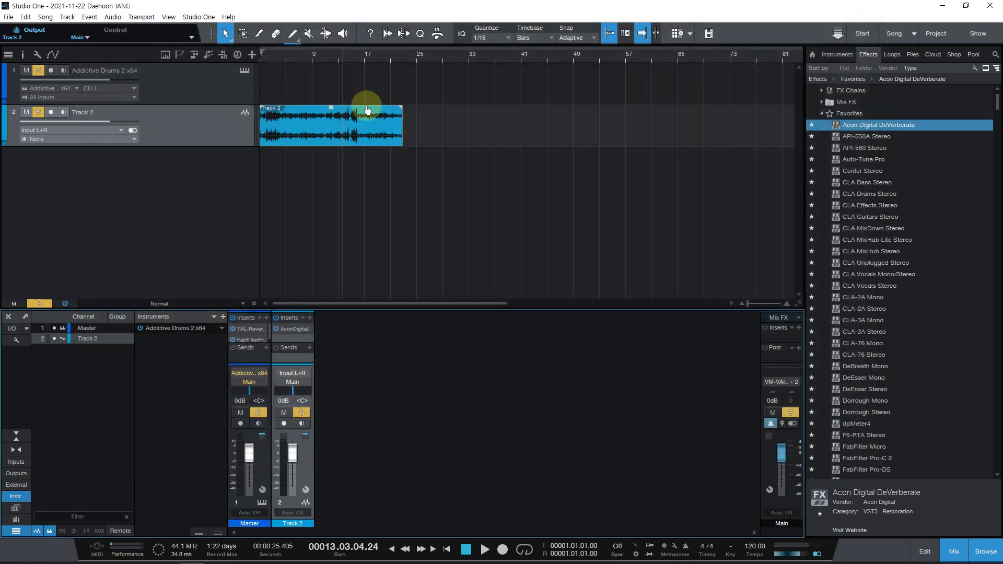
- Open TAL-Reverb-4 on the Master channel, move its window clear, and look over its main, modulation and EQ parameters
click(375, 137)
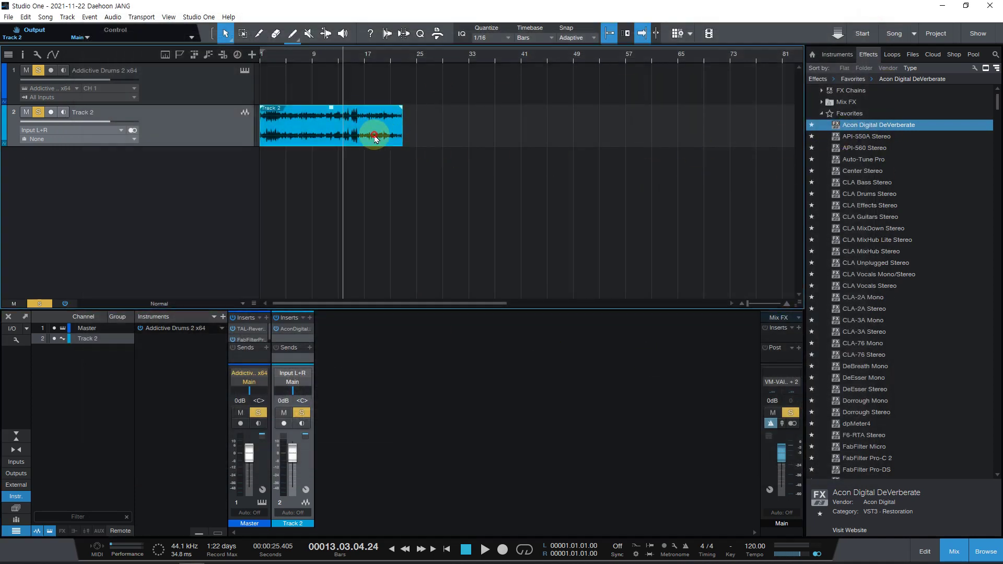
click(246, 328)
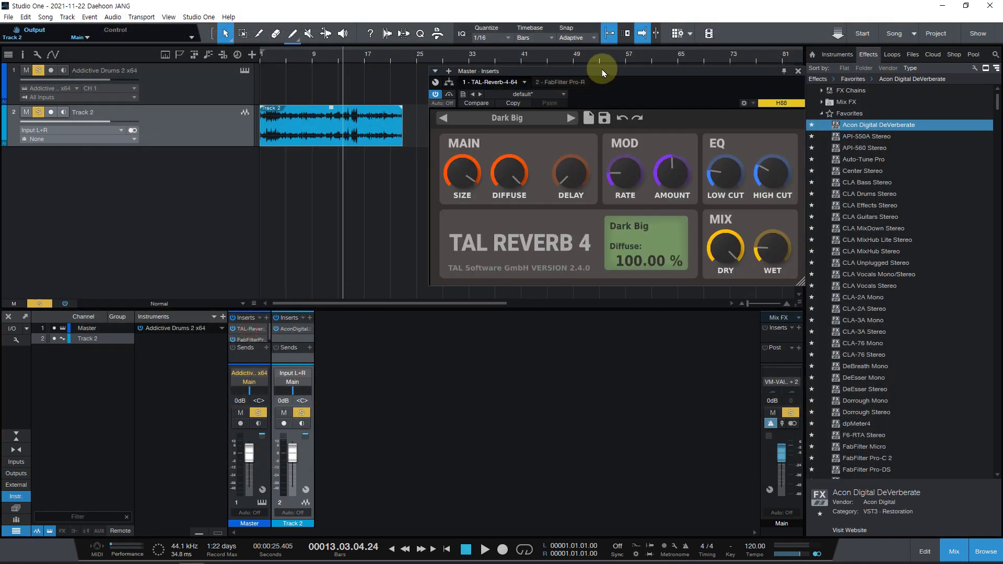
drag(601, 73, 621, 89)
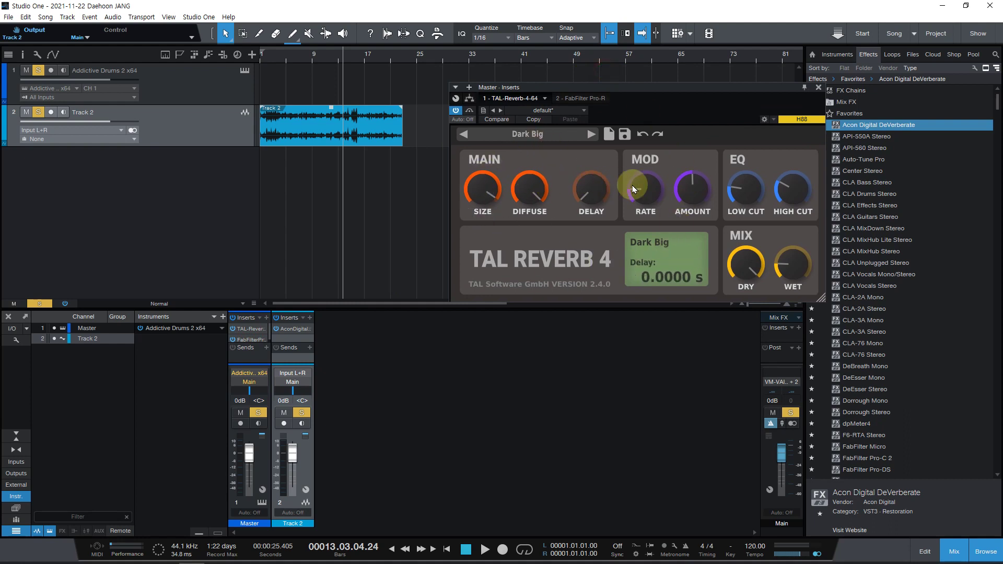
drag(633, 189, 656, 186)
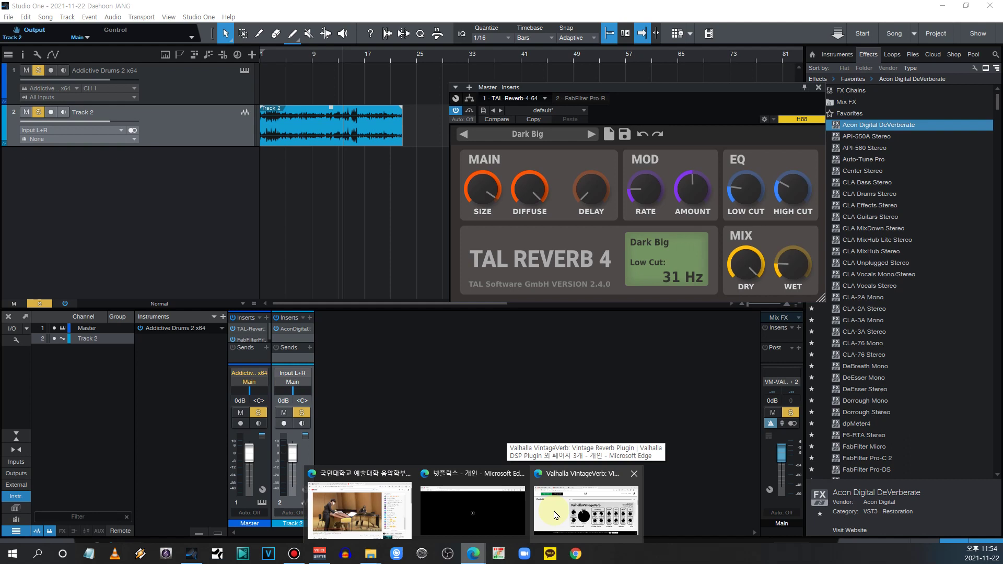
- Switch to the Valhalla VintageVerb page in Microsoft Edge, view its Plugin UI images, and return to Studio One
click(555, 515)
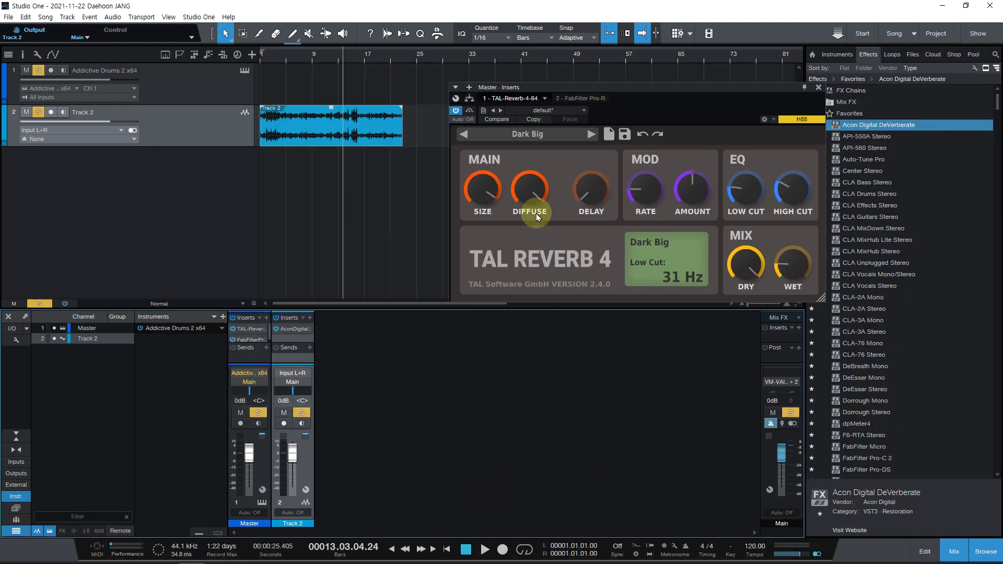
mouse_move(476, 560)
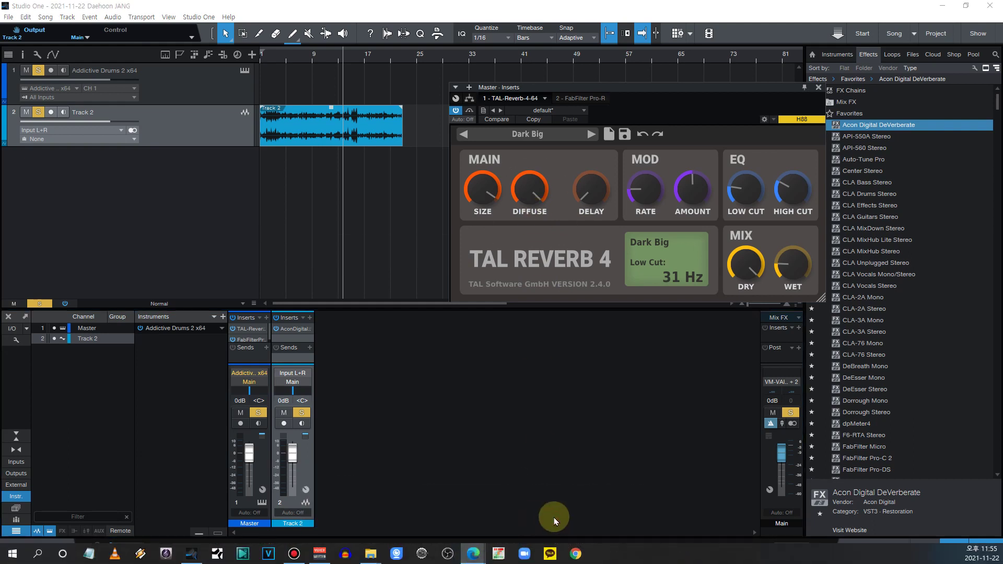
click(569, 514)
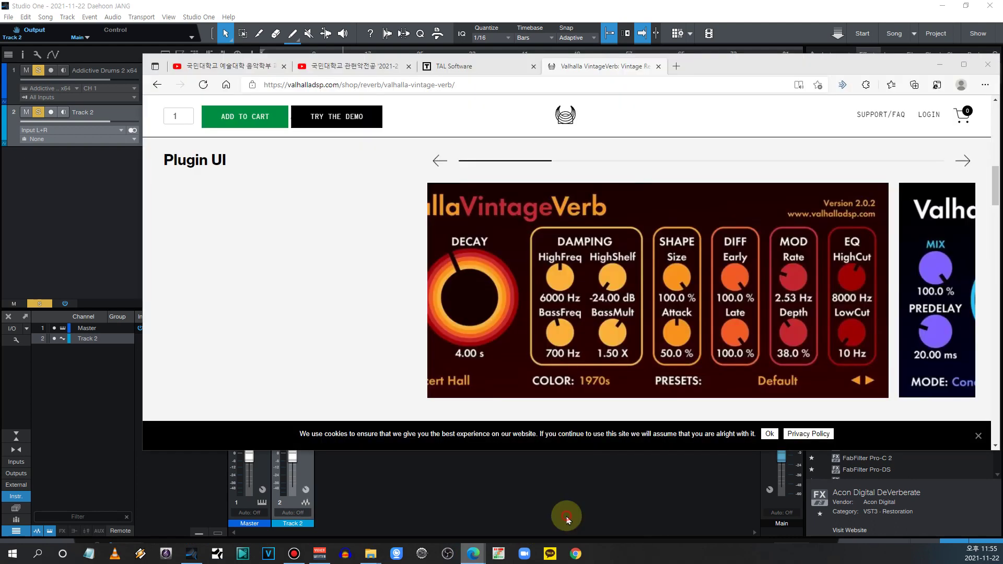
click(673, 245)
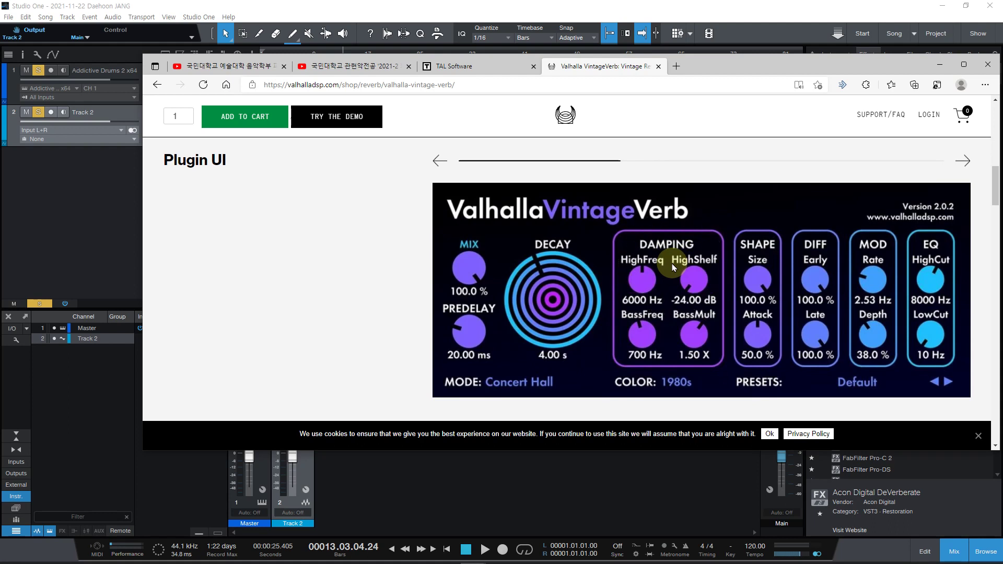
click(814, 251)
click(481, 494)
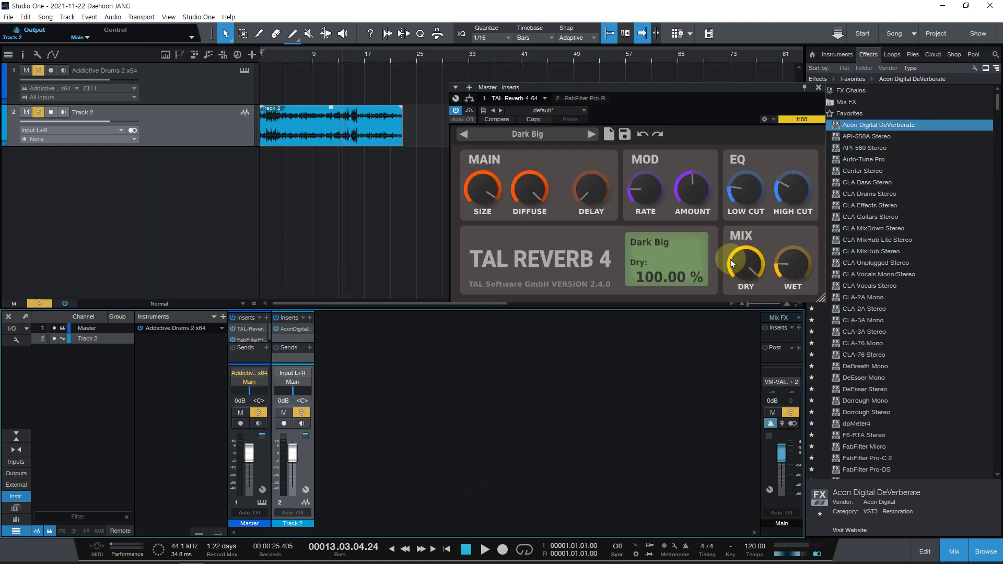
- Check TAL-Reverb-4's wet level, set the mix of the Master channel's FabFilter Pro-R to 100 %, and close the plug-in window
mouse_move(797, 255)
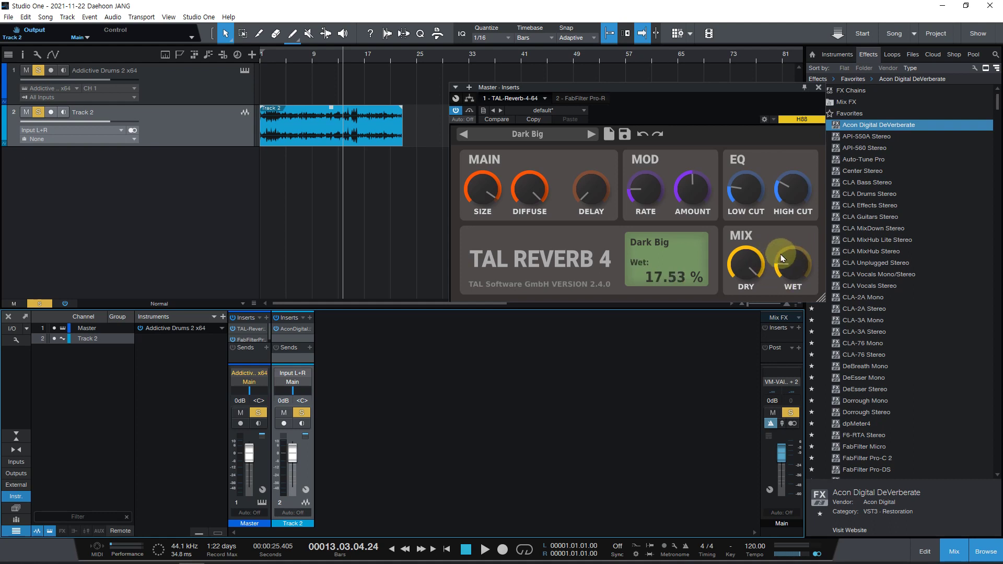
click(782, 274)
click(243, 340)
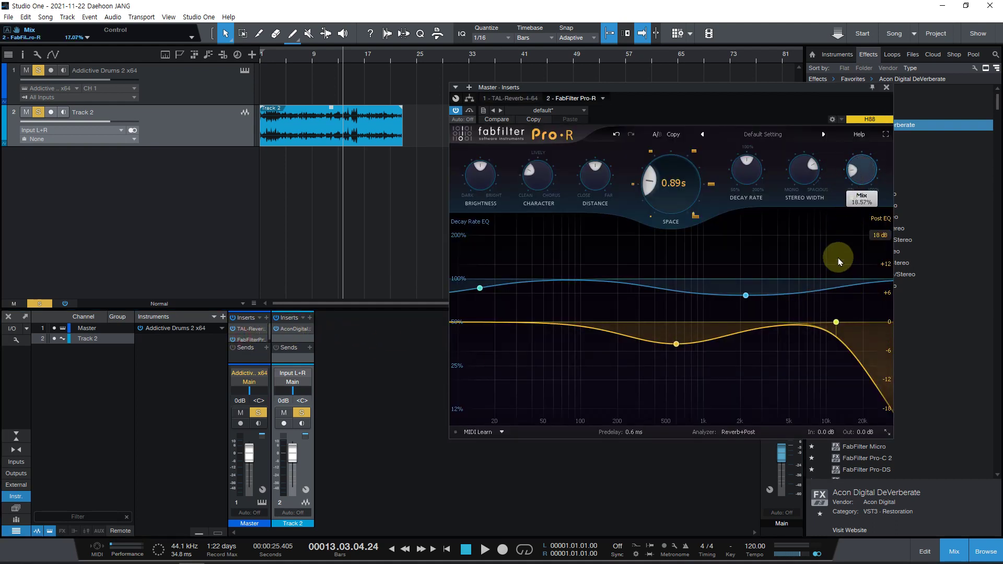
double_click(872, 191)
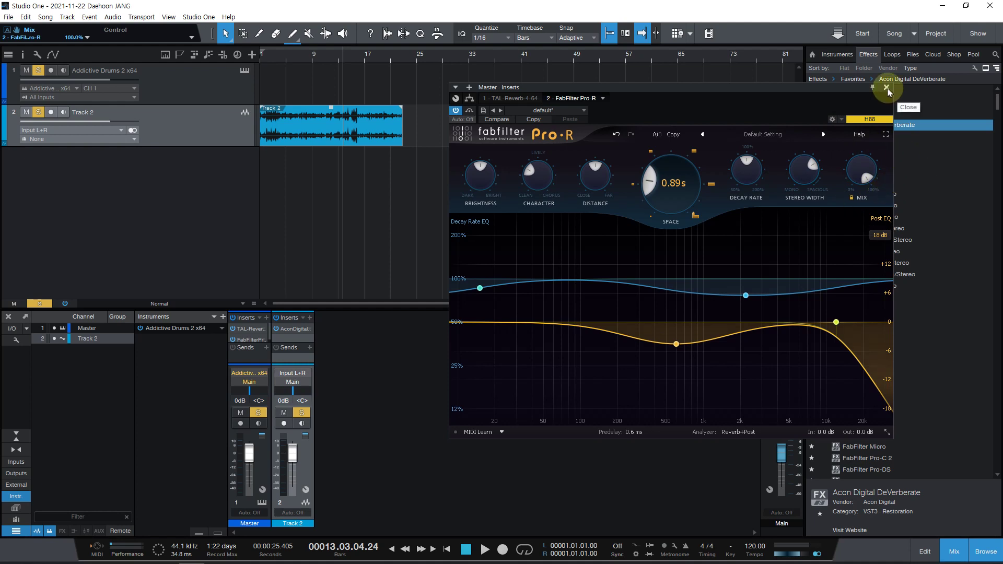
click(817, 162)
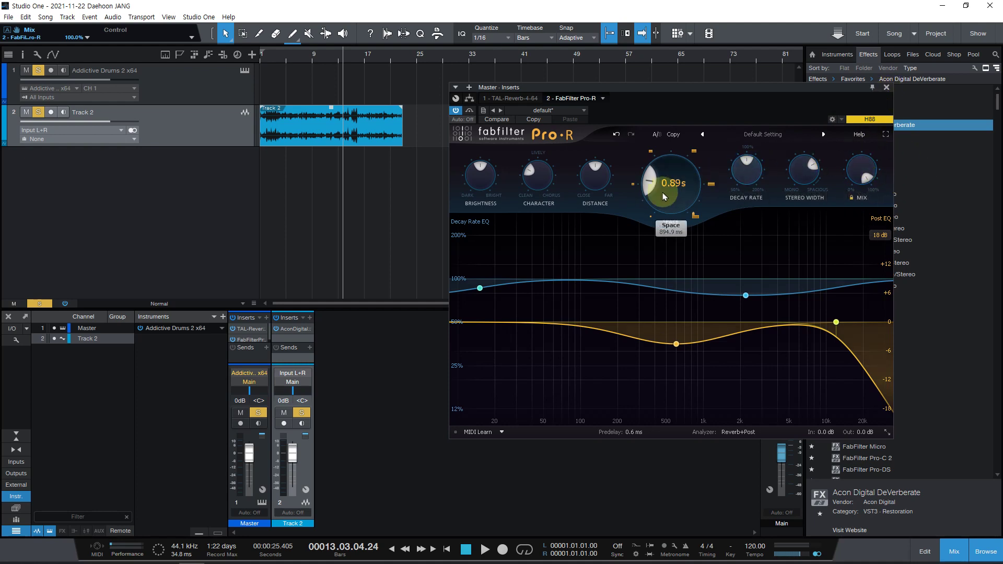
click(865, 120)
click(886, 87)
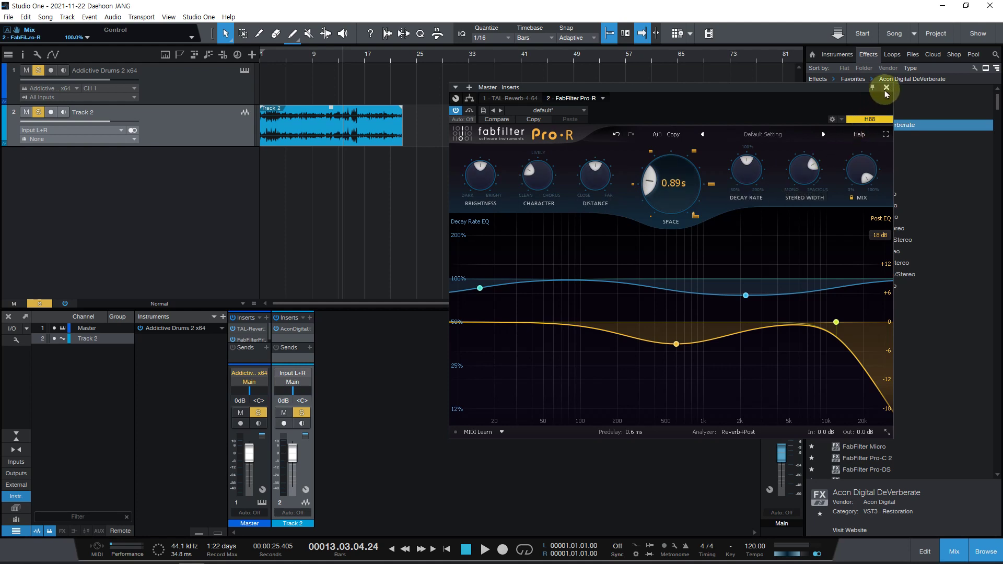